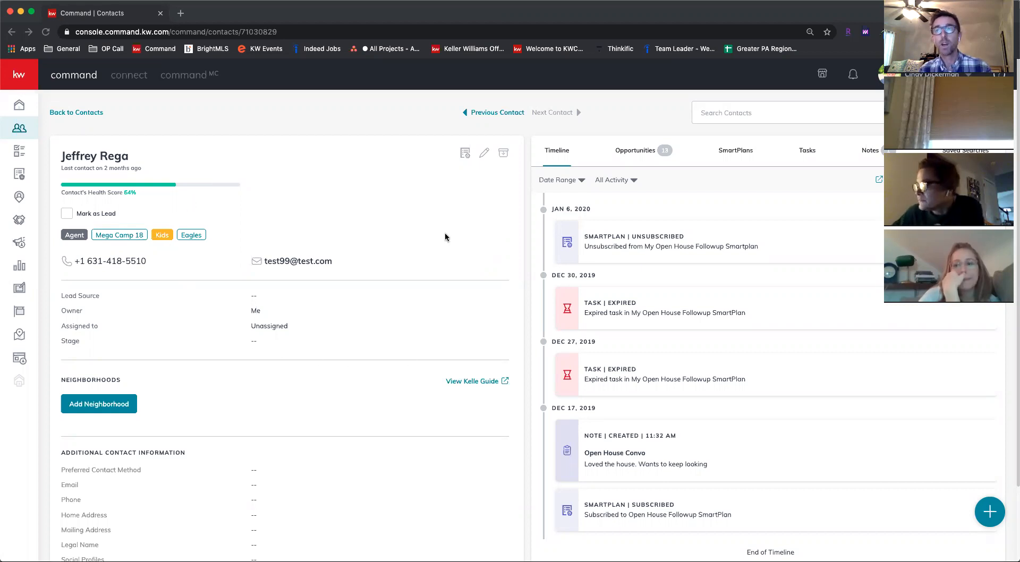
# Show the contact's opportunities and start creating a new opportunity
pyautogui.click(635, 150)
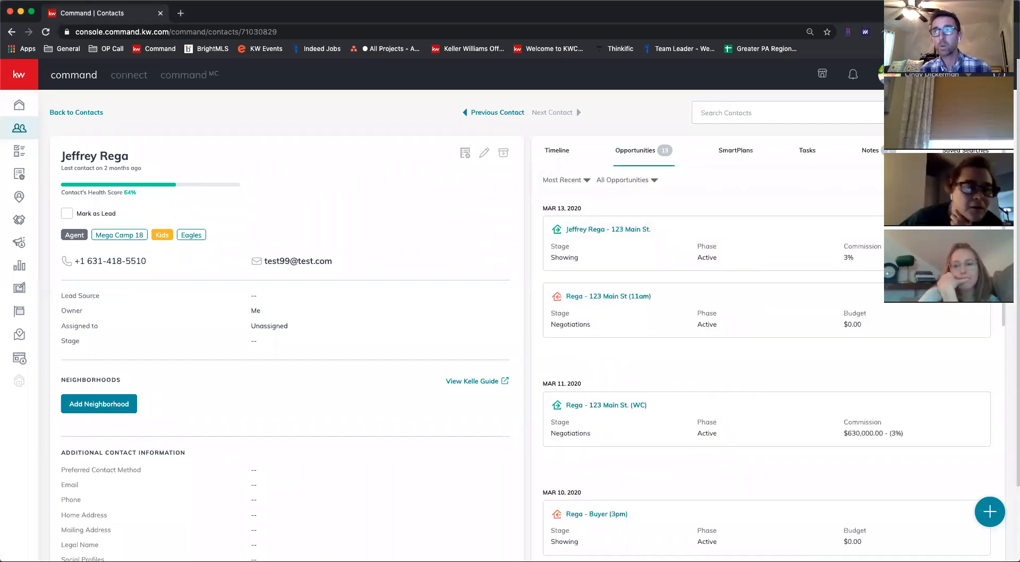
pyautogui.click(606, 405)
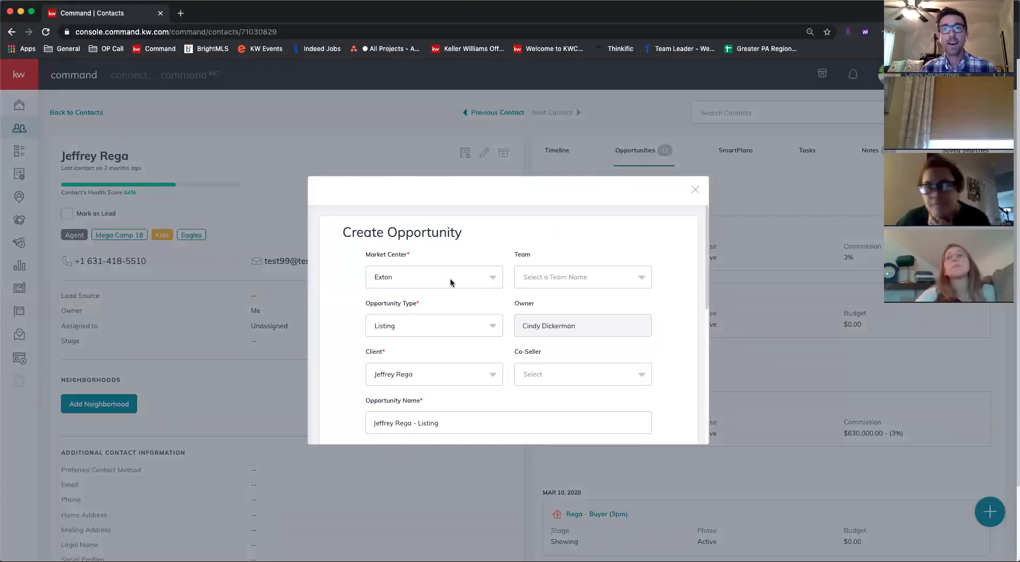
pyautogui.scroll(-1, 480, 266)
pyautogui.scroll(1, 480, 266)
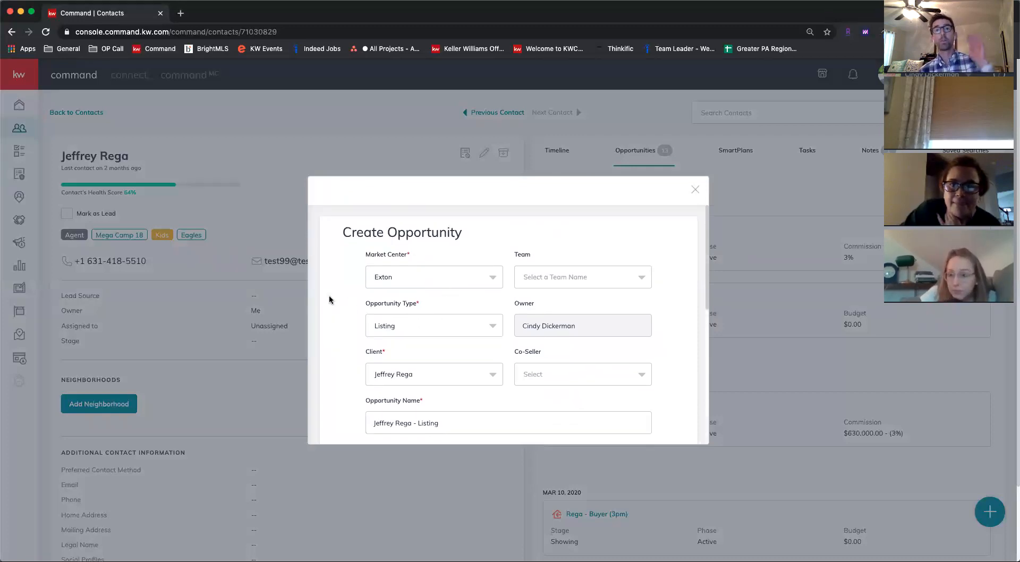
pyautogui.click(400, 279)
pyautogui.click(400, 279)
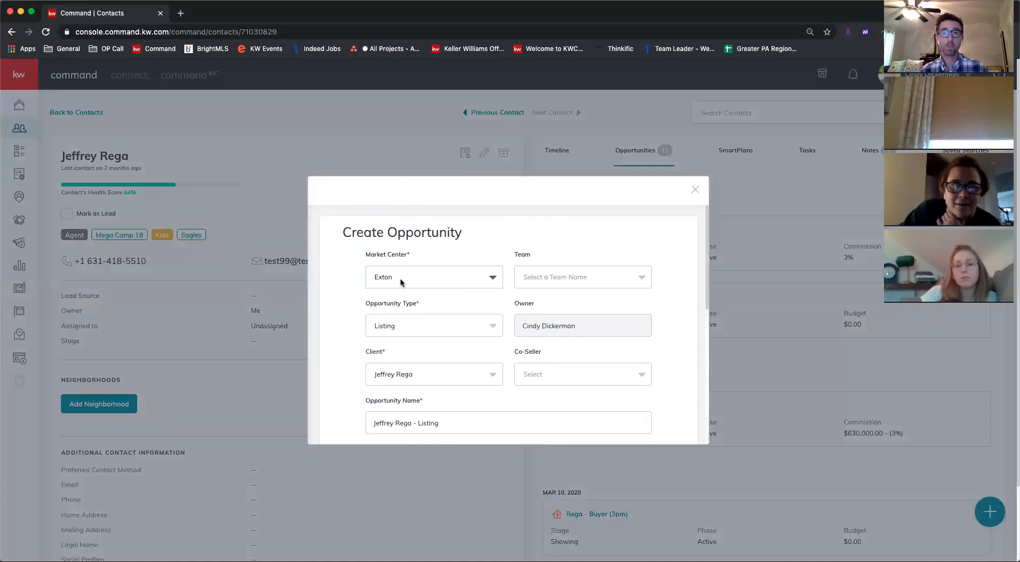
pyautogui.click(410, 281)
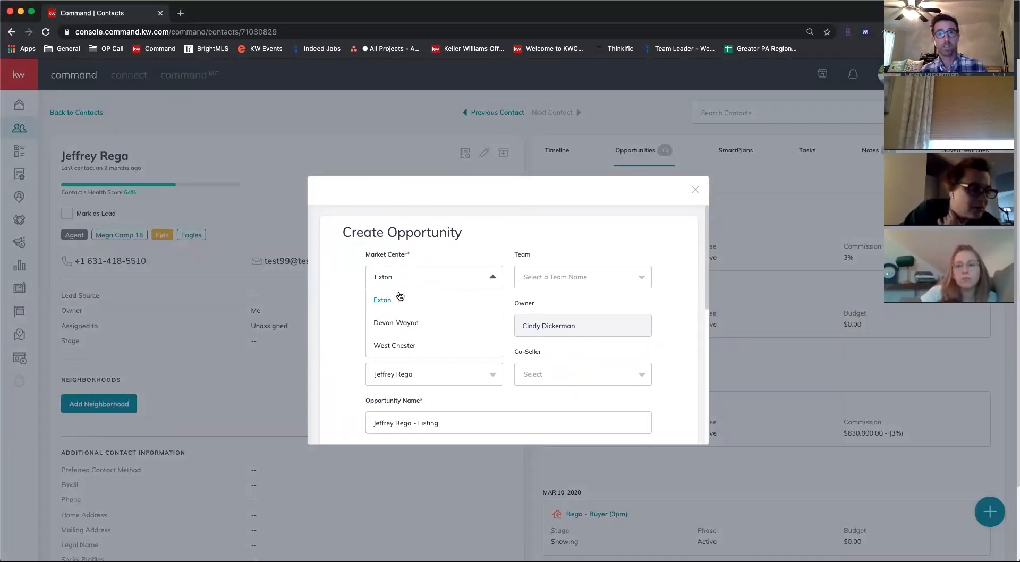
pyautogui.click(395, 302)
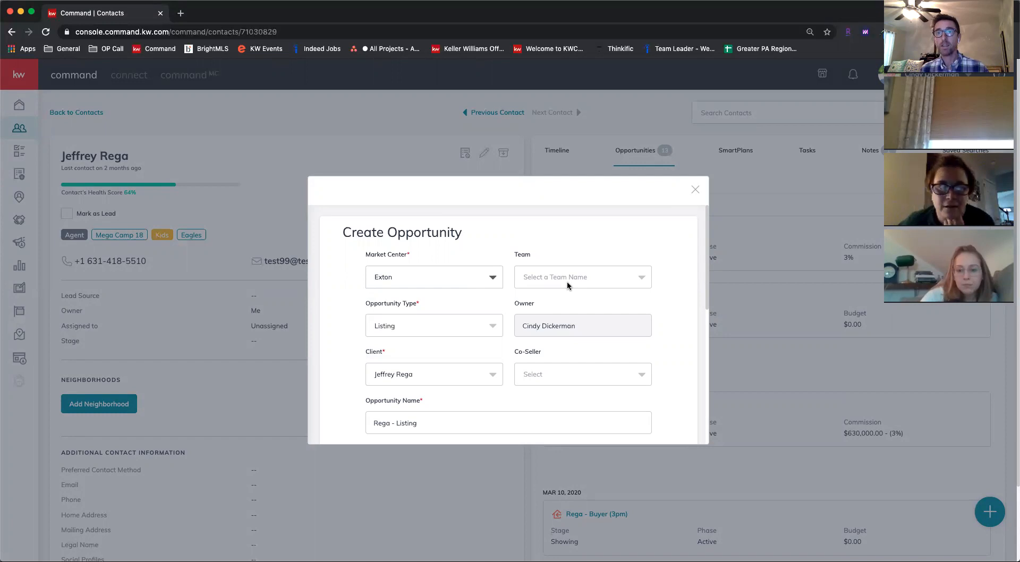
pyautogui.scroll(-1, 568, 283)
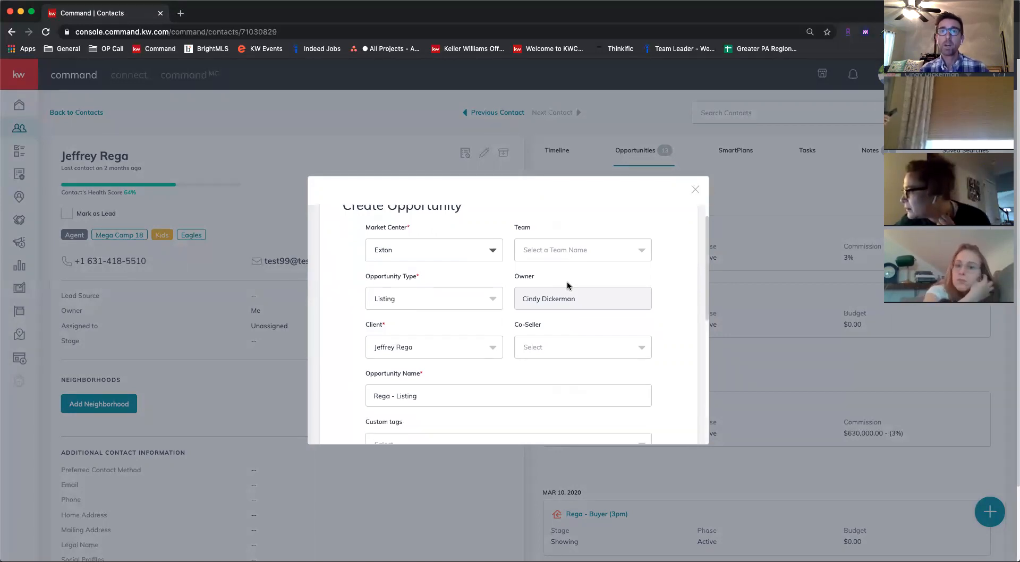
pyautogui.click(378, 301)
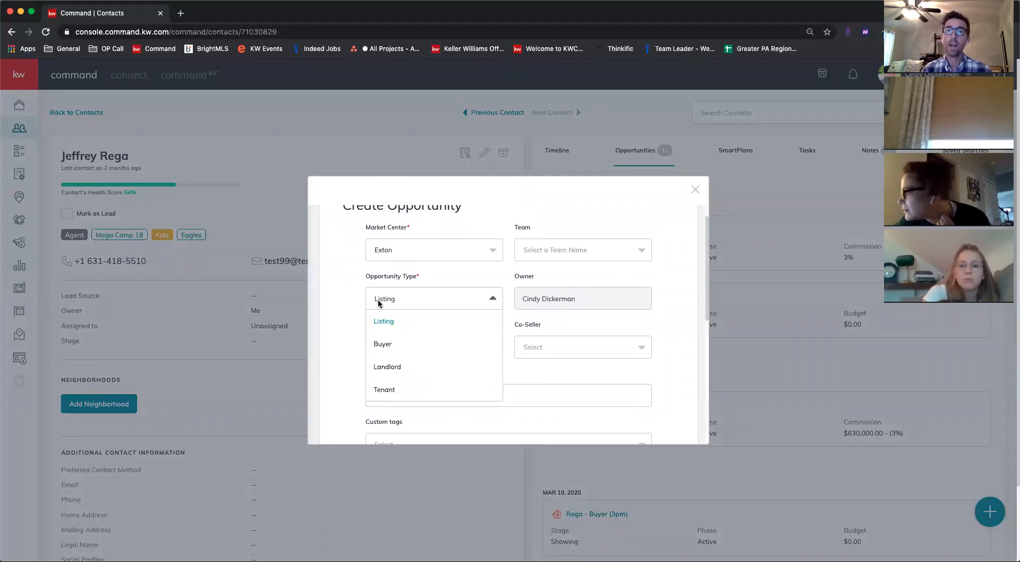
pyautogui.click(383, 344)
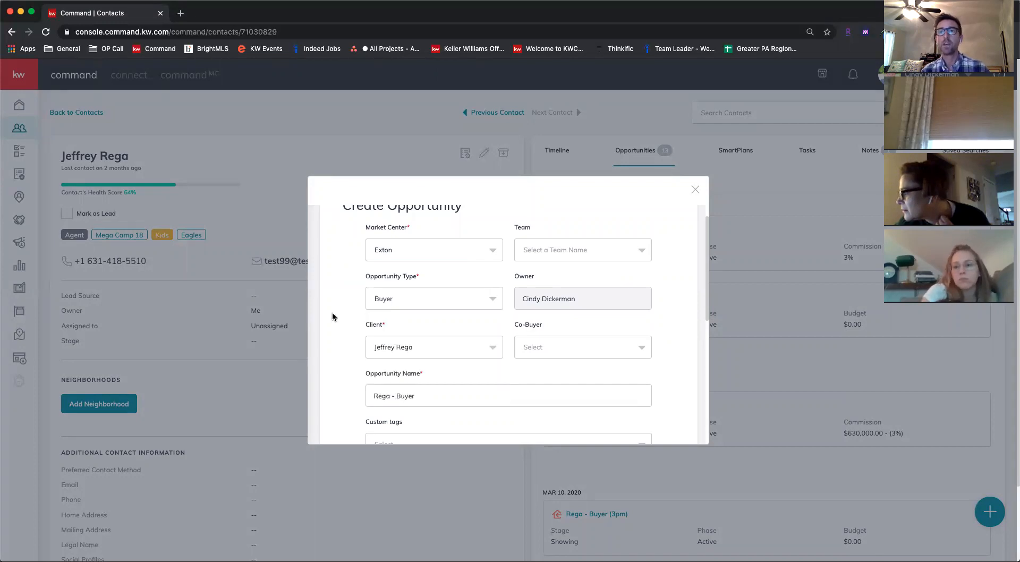
pyautogui.scroll(-2, 573, 301)
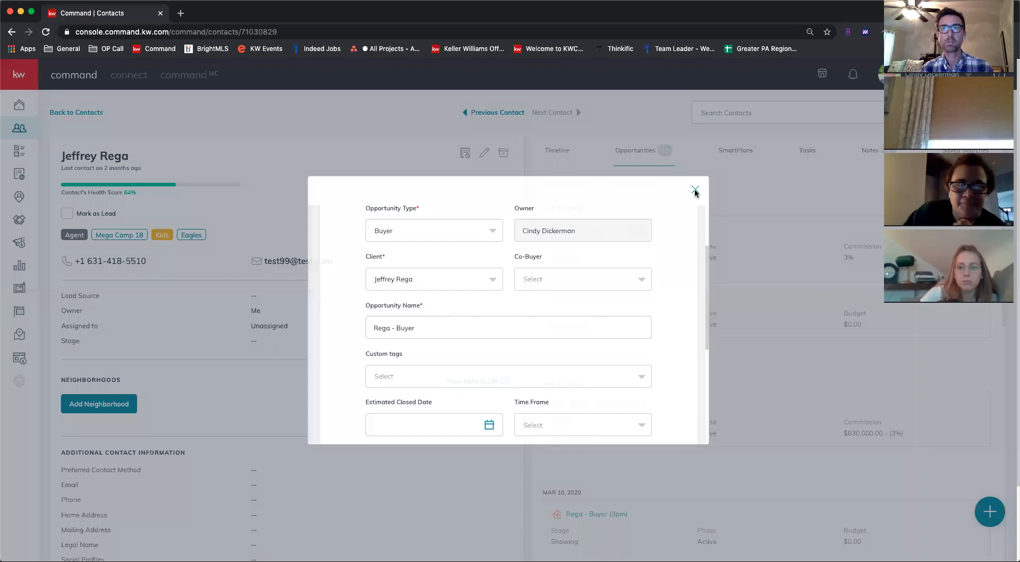
pyautogui.click(695, 190)
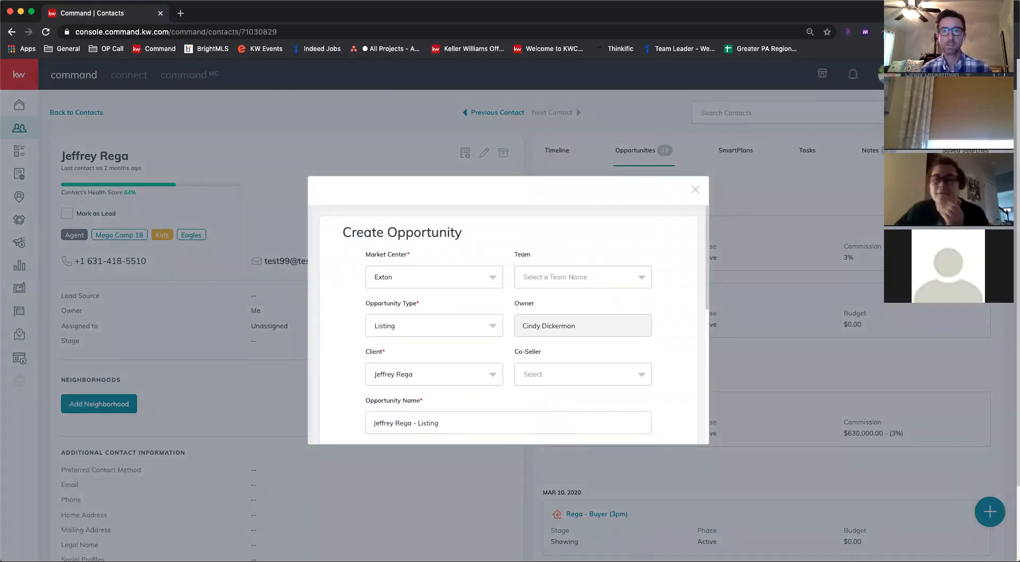
# Set the new opportunity's type to Buyer
pyautogui.scroll(-1, 351, 316)
pyautogui.scroll(-5, 351, 316)
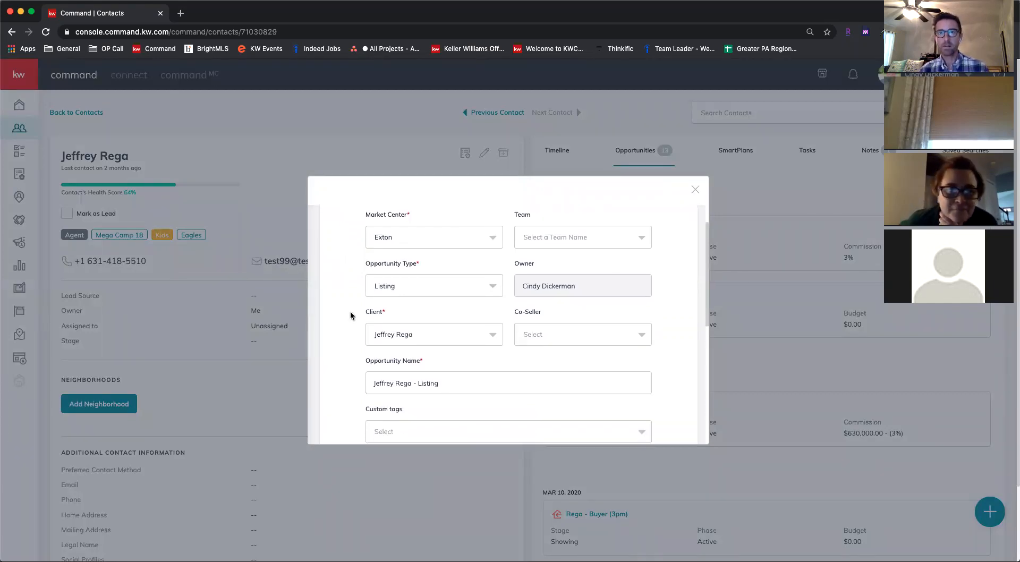
pyautogui.click(416, 266)
pyautogui.click(403, 304)
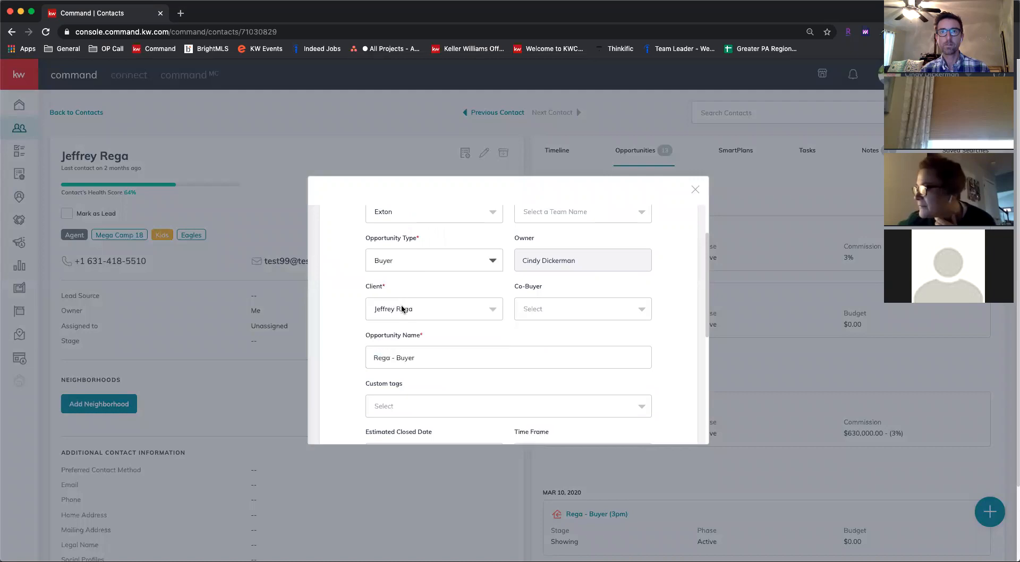
# Add the property's street address to the end of the opportunity name, after "Buyer"
pyautogui.scroll(-4, 337, 305)
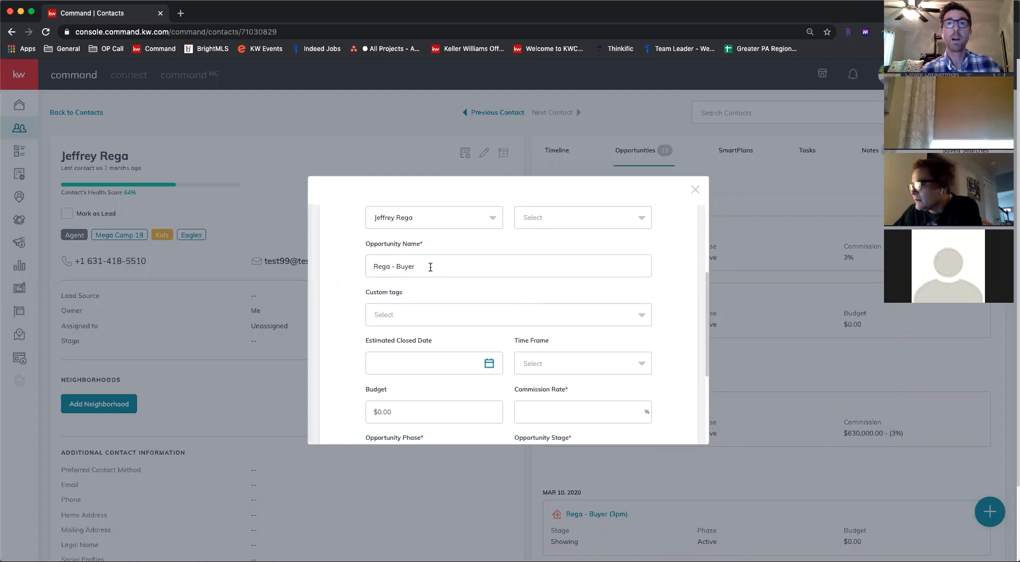
pyautogui.doubleClick(405, 267)
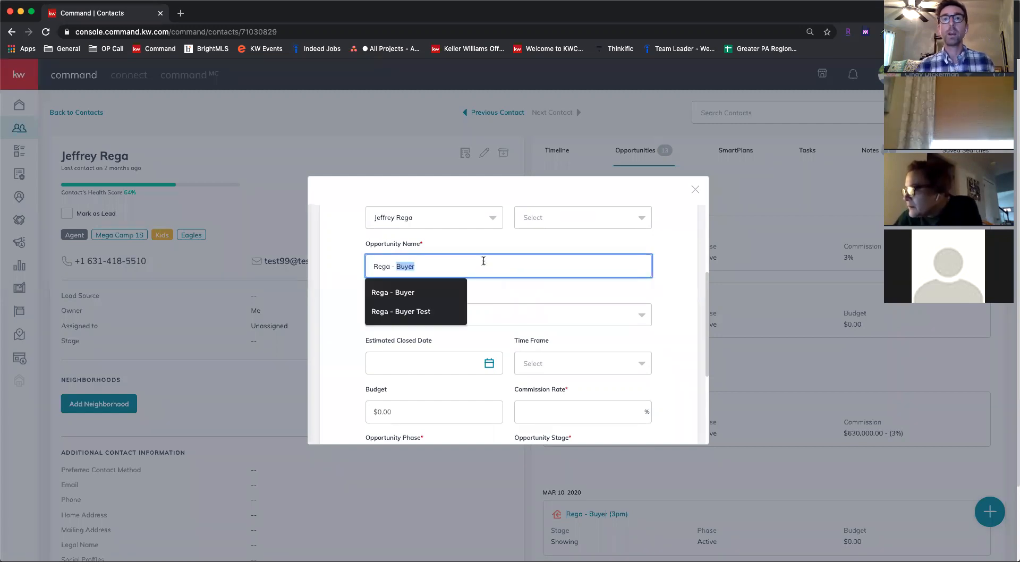
pyautogui.press('super+Left')
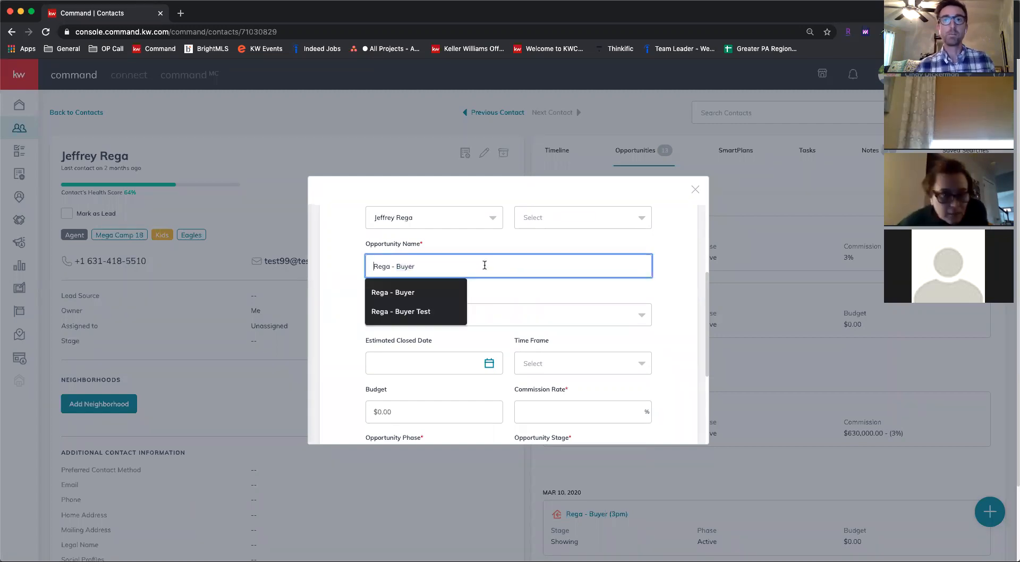
pyautogui.press('super+Right')
pyautogui.write('123 Main')
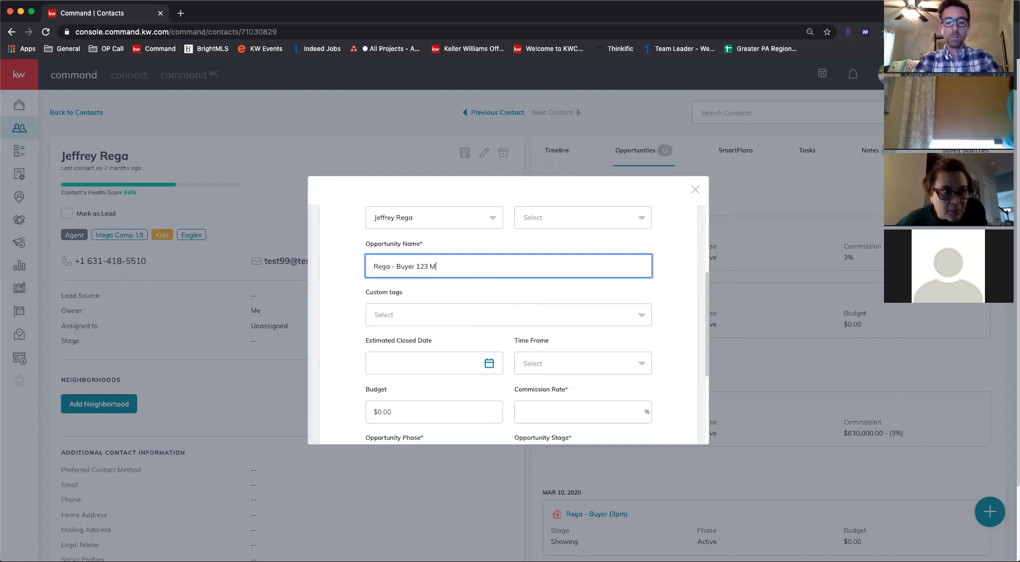
pyautogui.press('BackSpace')
pyautogui.press('BackSpace')
pyautogui.write('in ST.')
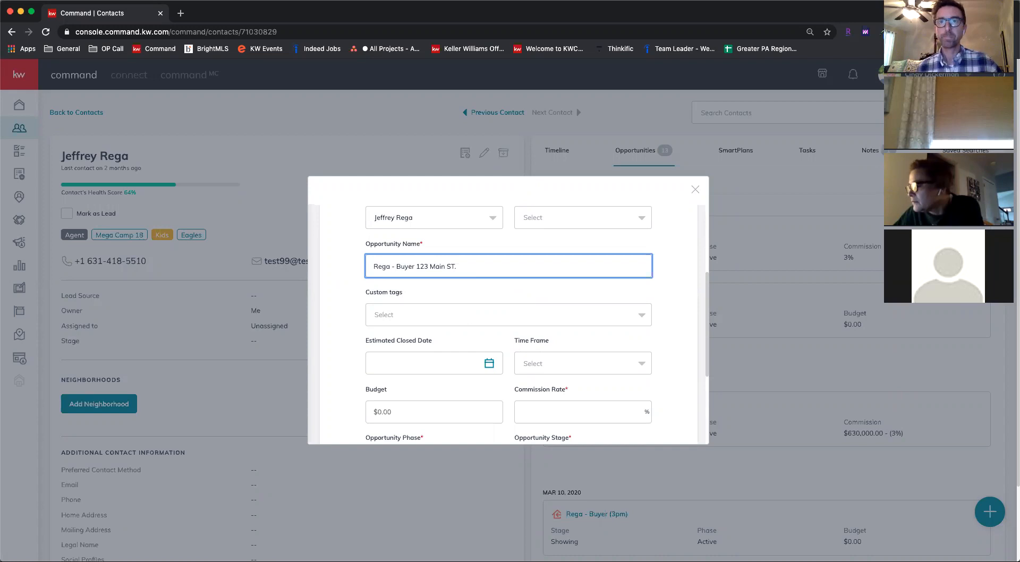
pyautogui.press('BackSpace')
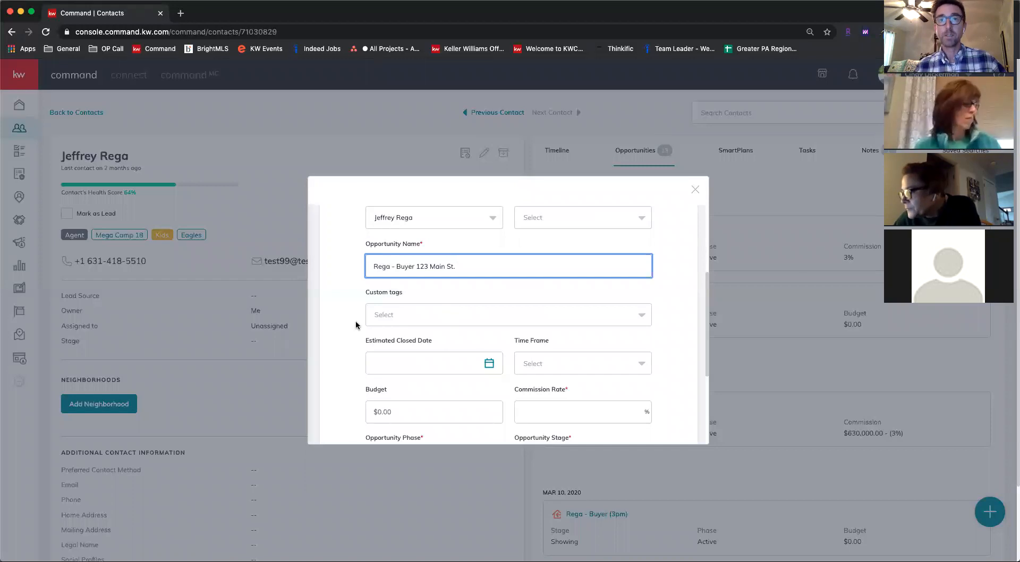
# Set the opportunity's commission rate to 3%
pyautogui.scroll(-1, 344, 324)
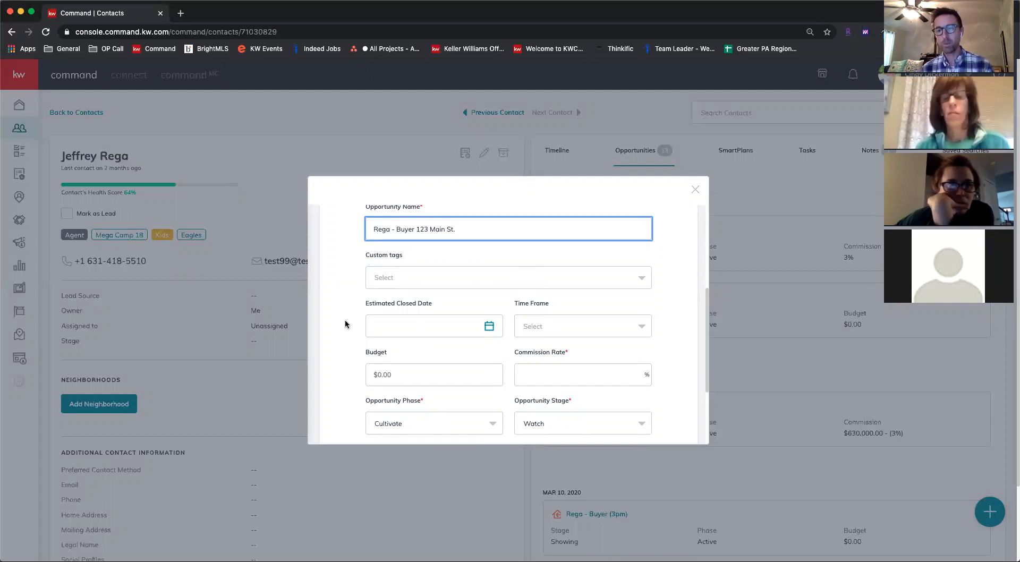
pyautogui.scroll(-3, 345, 324)
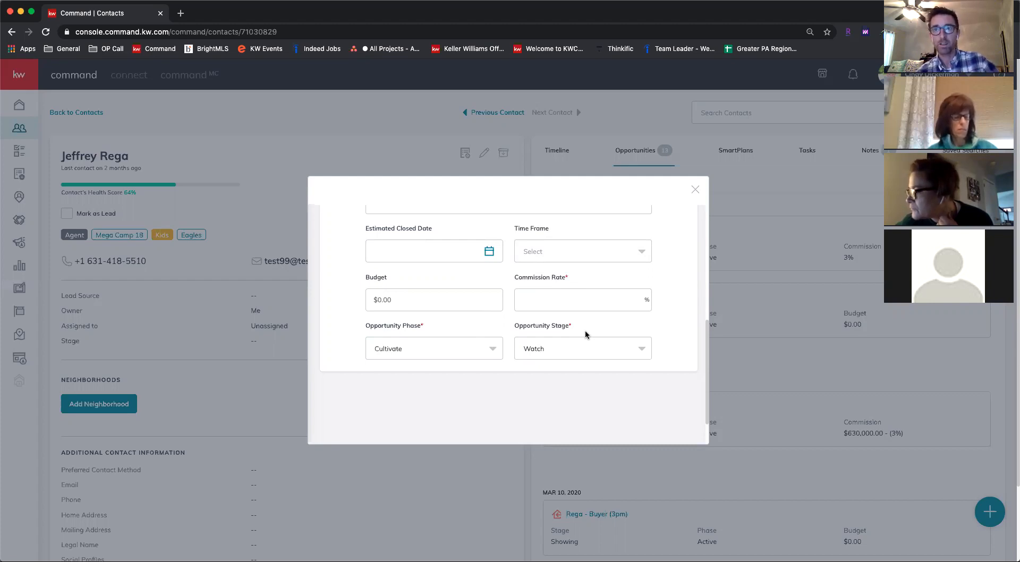
pyautogui.click(551, 301)
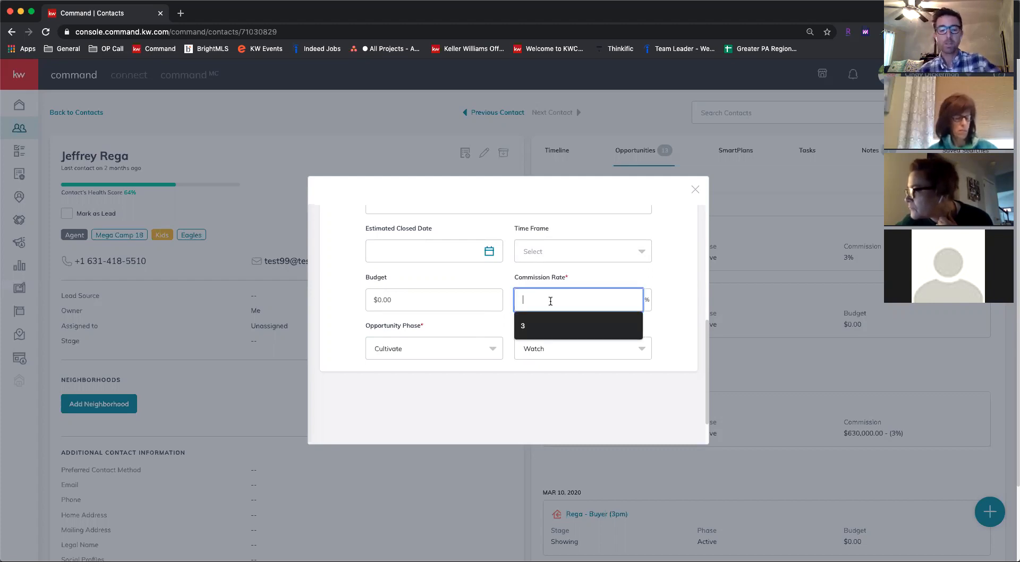
pyautogui.write('3')
pyautogui.click(508, 331)
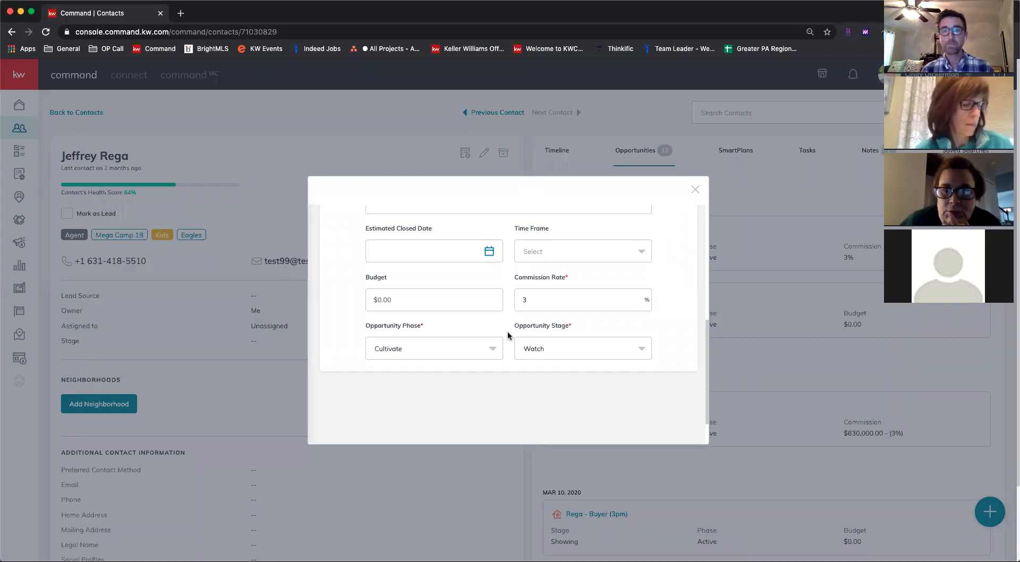
# Try the Cultivate and Appointment opportunity phases and view the stages offered for each
pyautogui.click(416, 349)
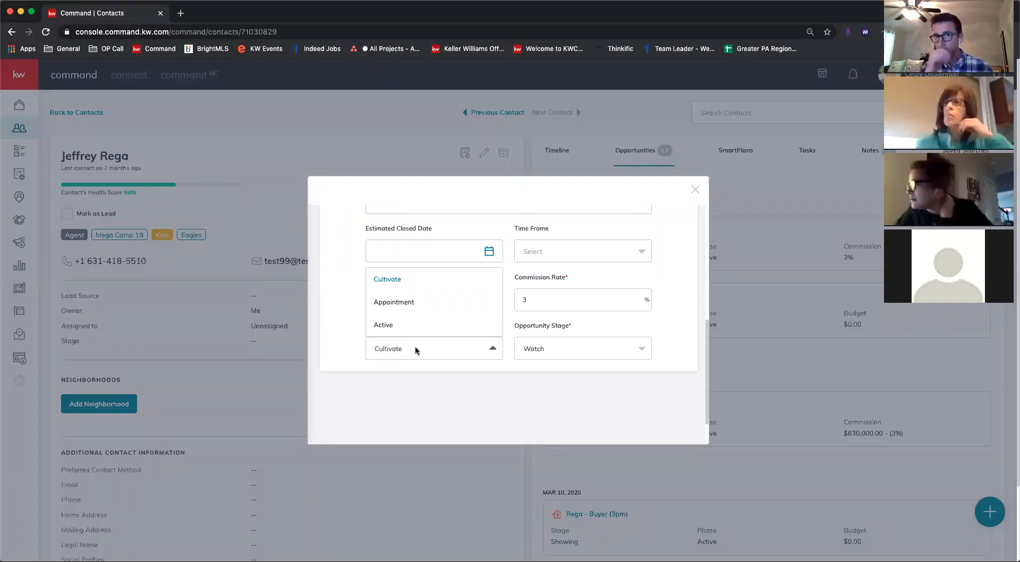
pyautogui.click(394, 279)
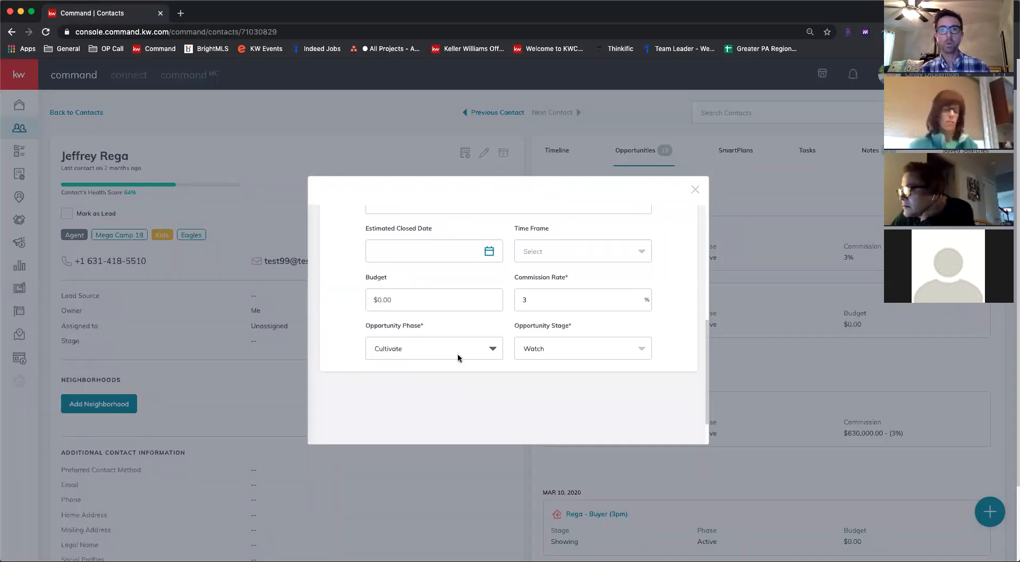
pyautogui.click(595, 348)
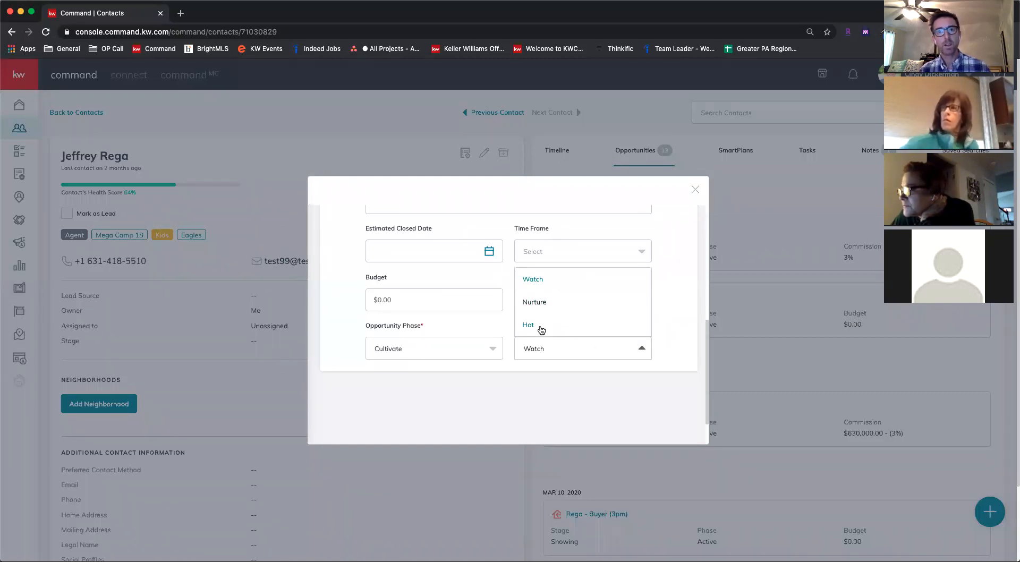
pyautogui.click(416, 349)
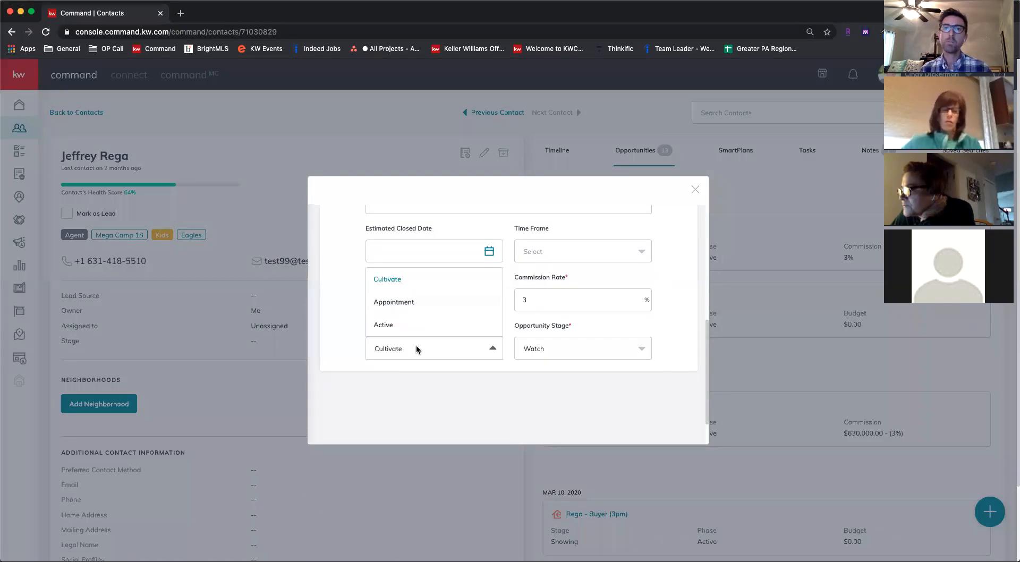
pyautogui.click(411, 301)
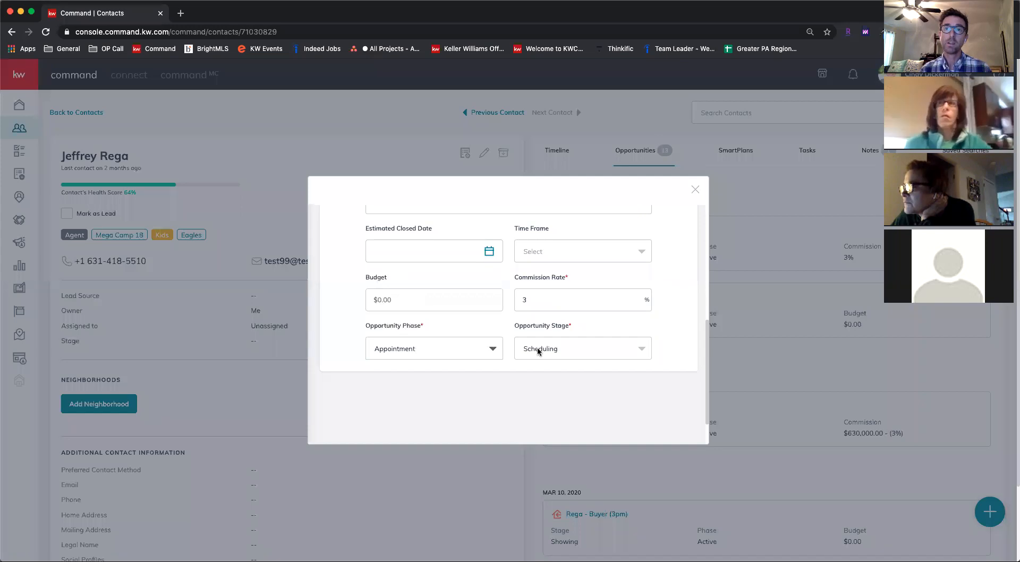
pyautogui.click(574, 352)
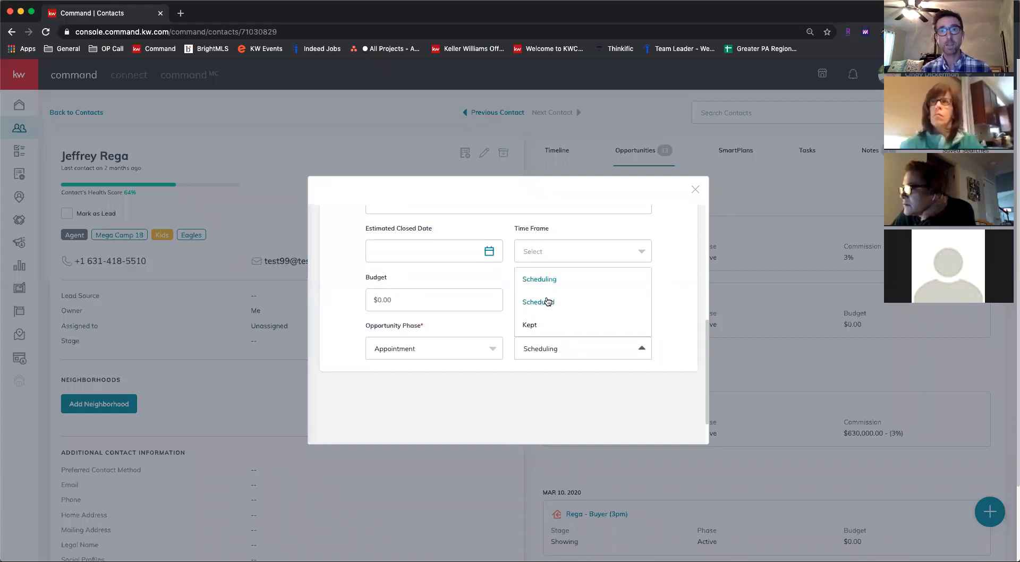
# Set the opportunity phase to Active and the opportunity stage to Negotiations
pyautogui.click(446, 350)
pyautogui.click(392, 325)
pyautogui.click(597, 350)
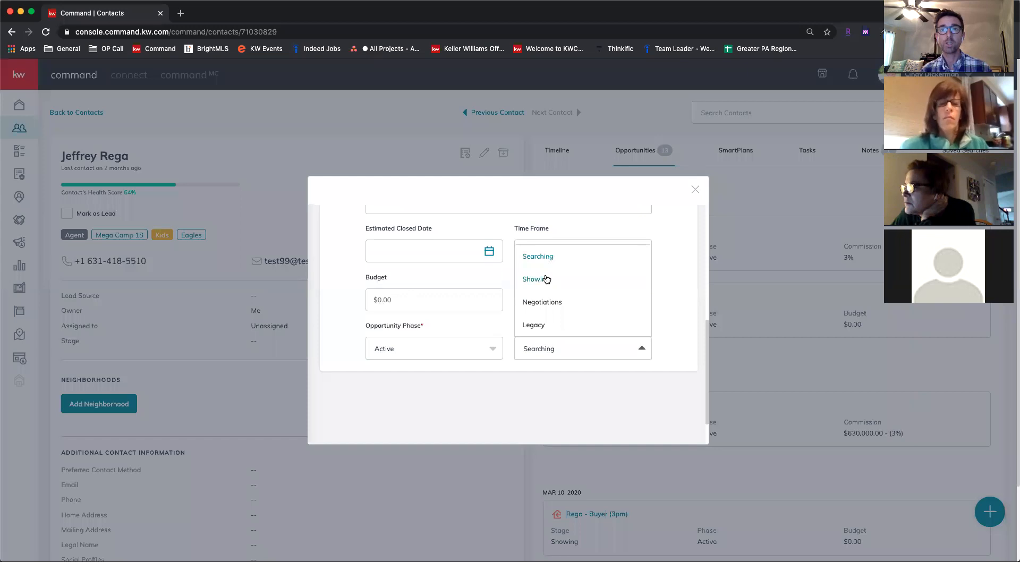
pyautogui.click(524, 392)
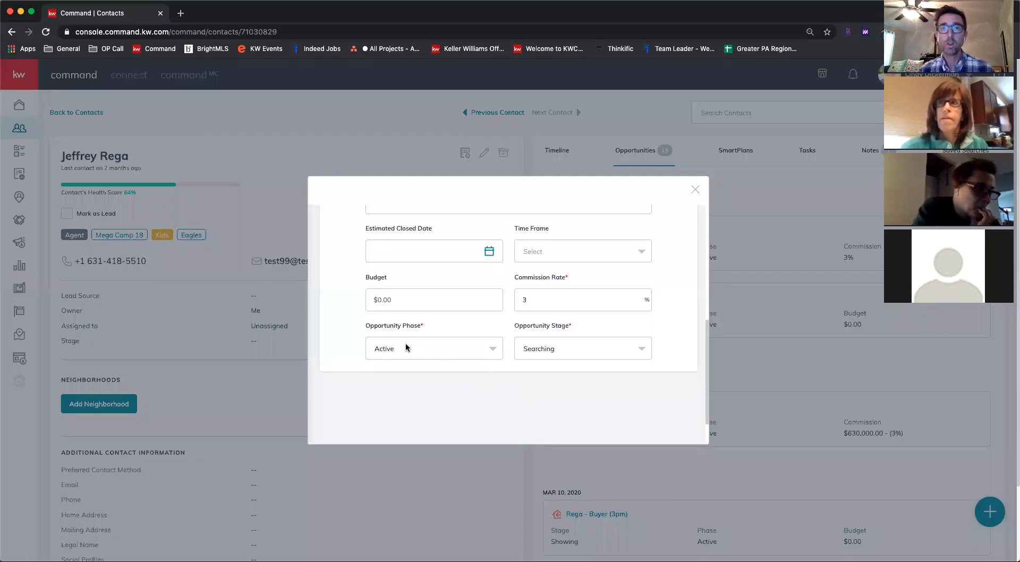
pyautogui.click(542, 350)
pyautogui.click(542, 302)
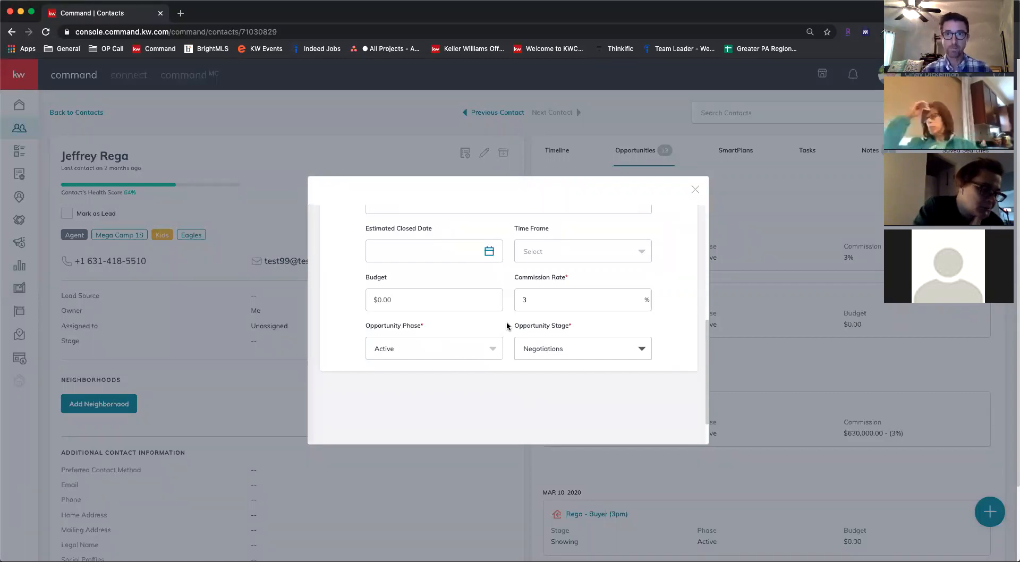
pyautogui.scroll(-3, 507, 326)
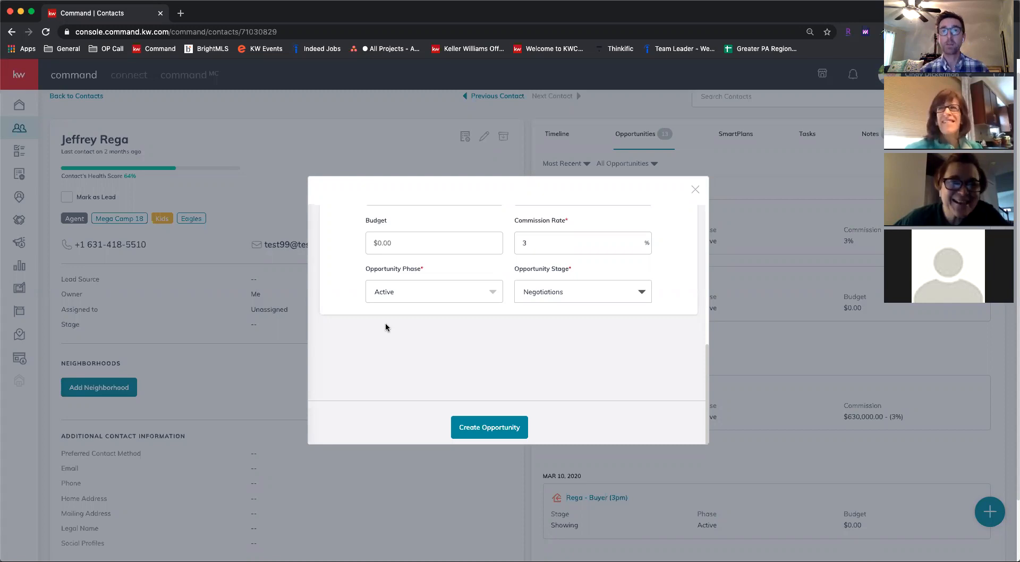
pyautogui.scroll(5, 496, 312)
pyautogui.scroll(-5, 502, 313)
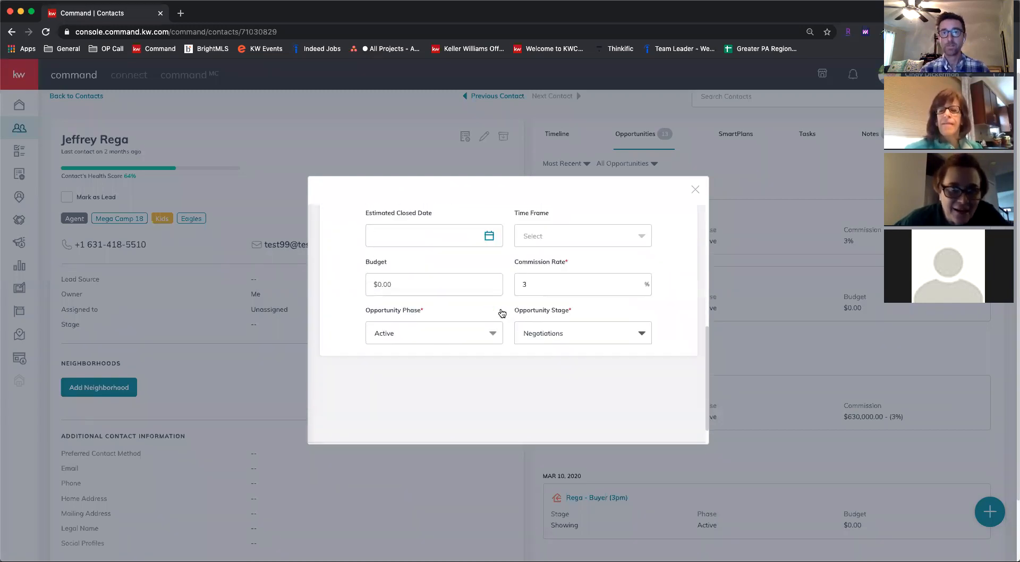
pyautogui.scroll(-2, 502, 313)
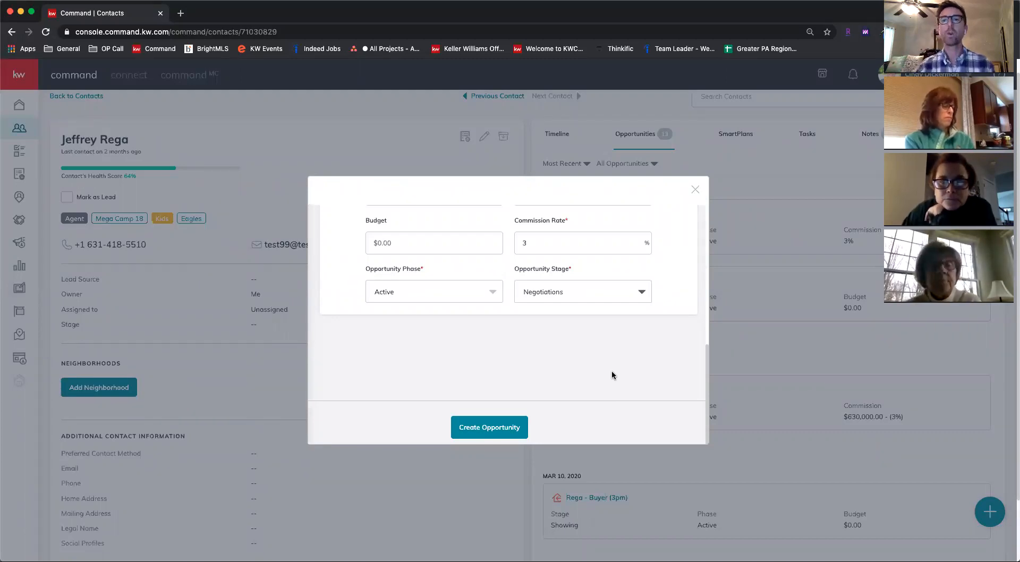
# Create the buyer opportunity and open its details page from the contact's opportunity list
pyautogui.click(491, 429)
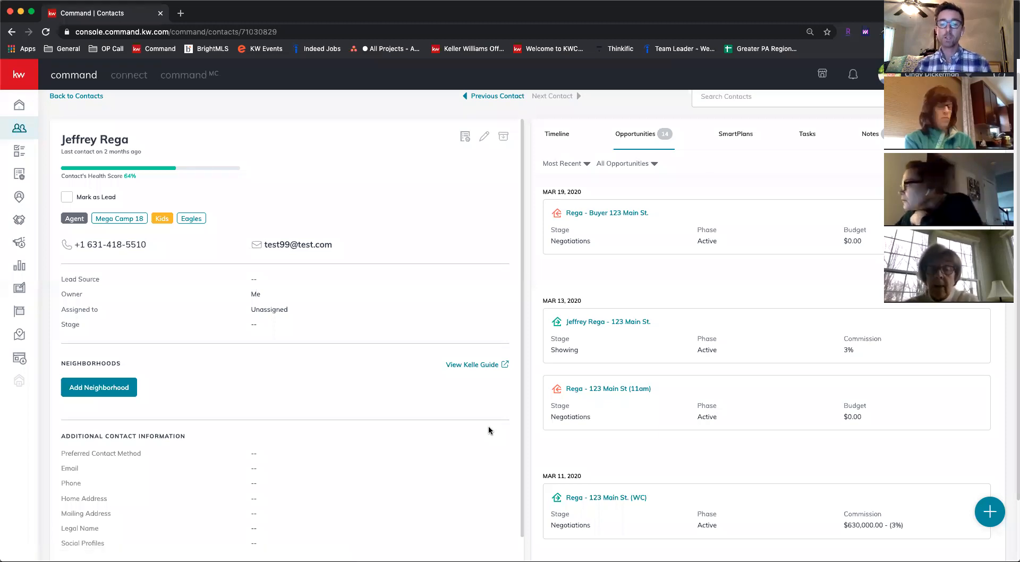
pyautogui.scroll(1, 658, 353)
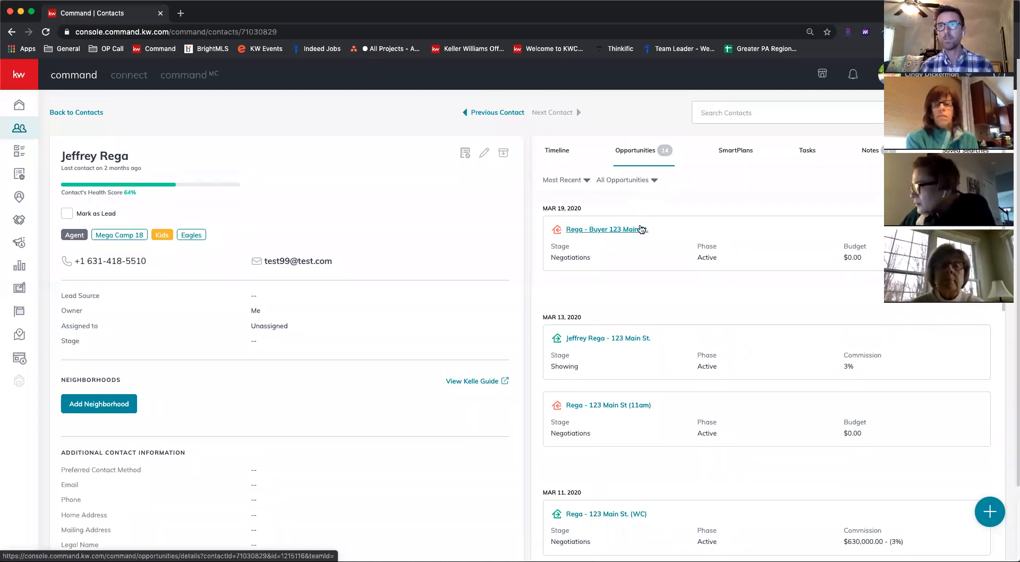
pyautogui.moveTo(543, 207); pyautogui.dragTo(582, 209)
pyautogui.click(582, 209)
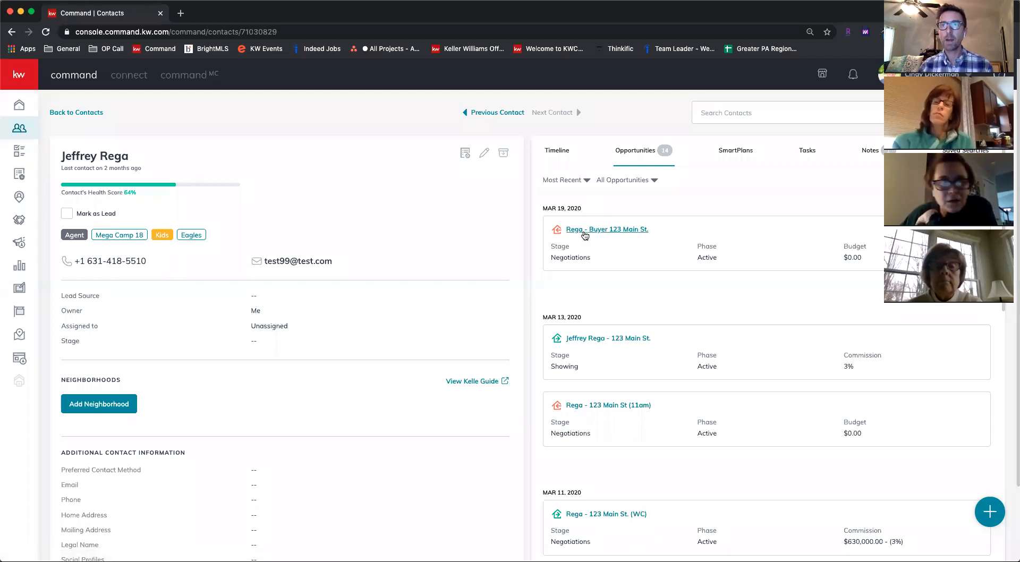
pyautogui.click(614, 233)
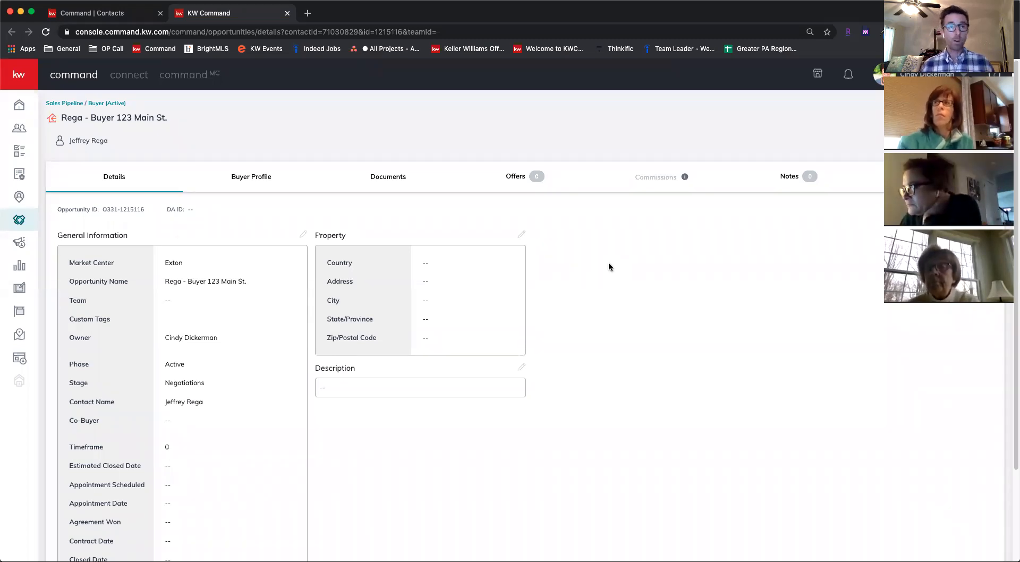
# Examine the opportunity's general information and its editable fields, leaving the editing form without making changes
pyautogui.scroll(-2, 233, 406)
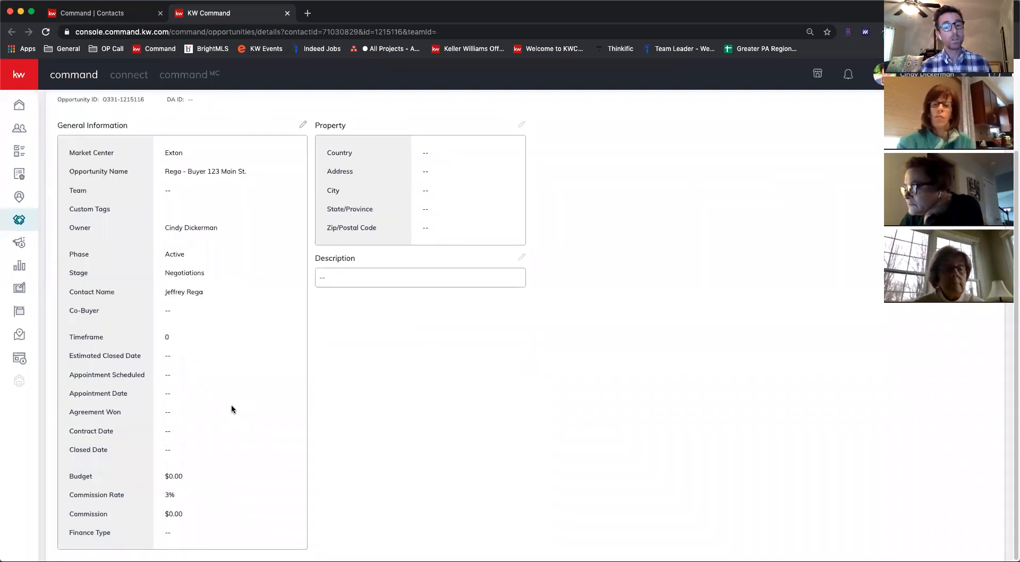
pyautogui.scroll(2, 231, 409)
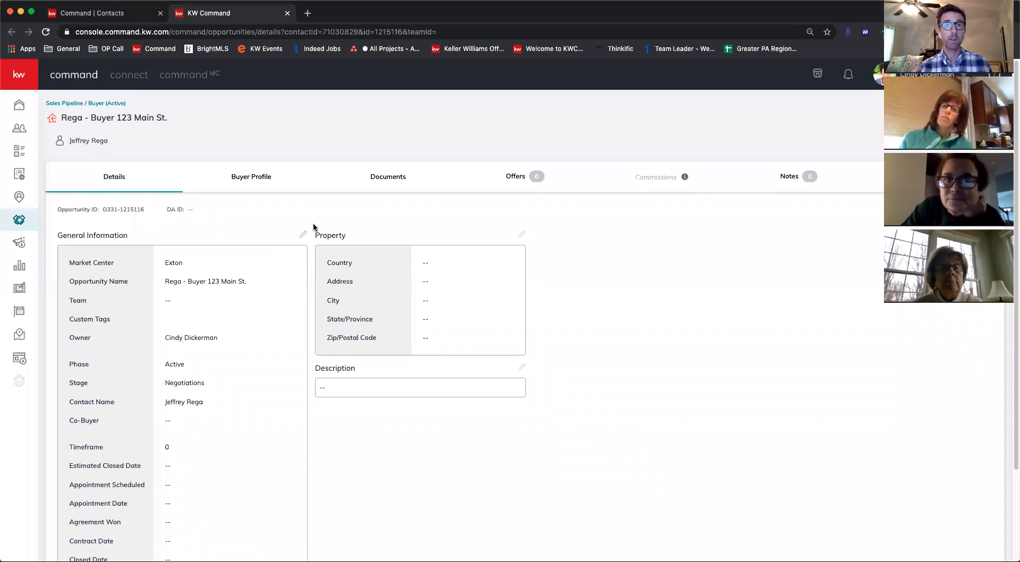
pyautogui.click(302, 236)
pyautogui.scroll(-2, 474, 306)
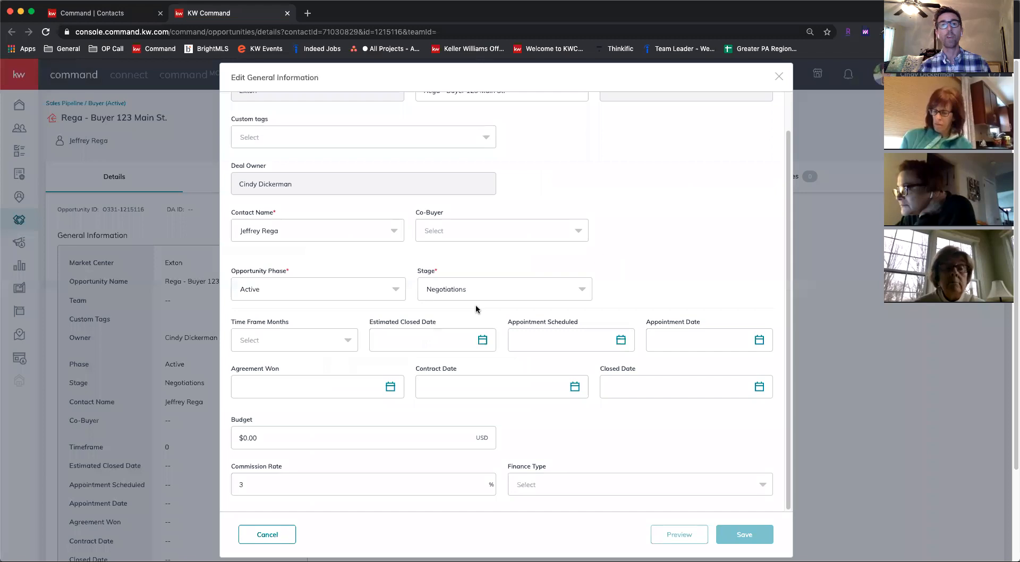
pyautogui.scroll(-2, 424, 366)
pyautogui.scroll(2, 382, 374)
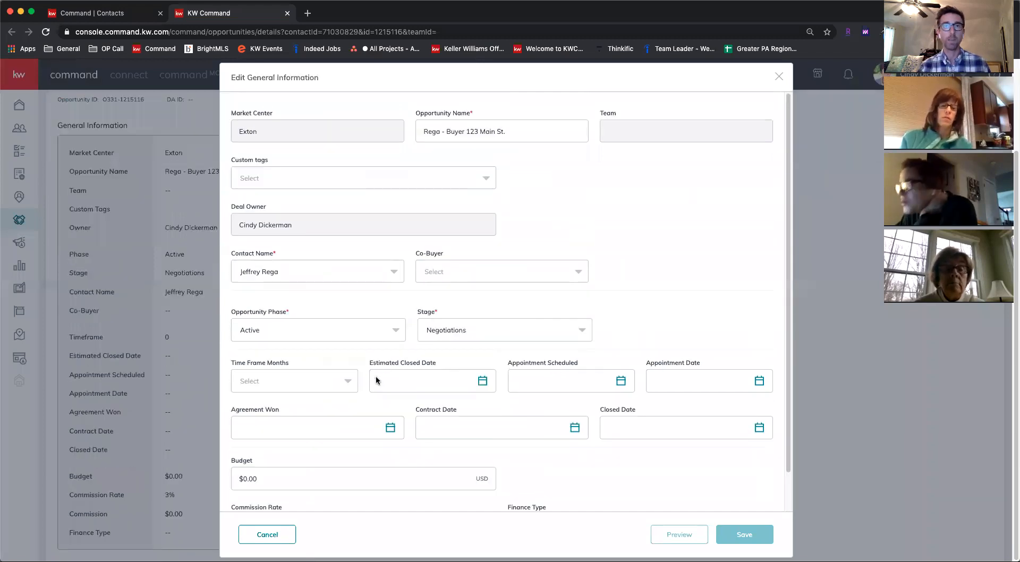
pyautogui.click(265, 535)
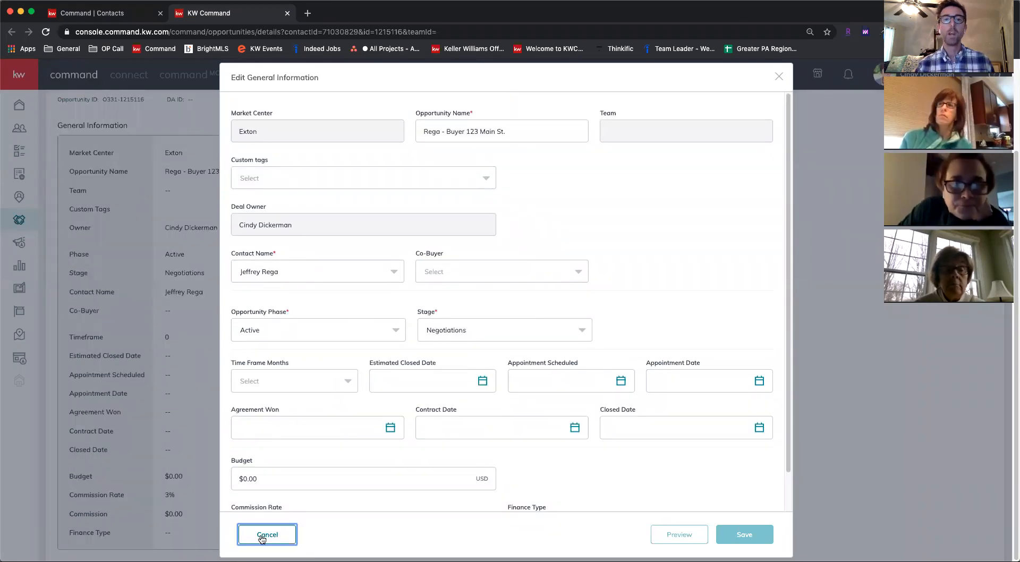
pyautogui.scroll(3, 248, 352)
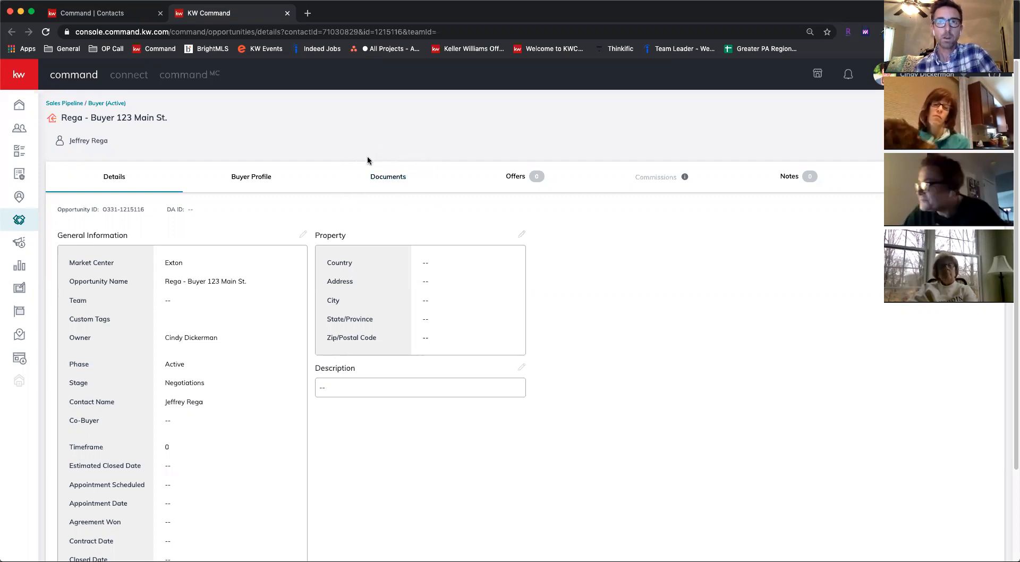
# Open the opportunity's documents and sign in to its DocuSign room with the prefilled account email and password
pyautogui.click(398, 179)
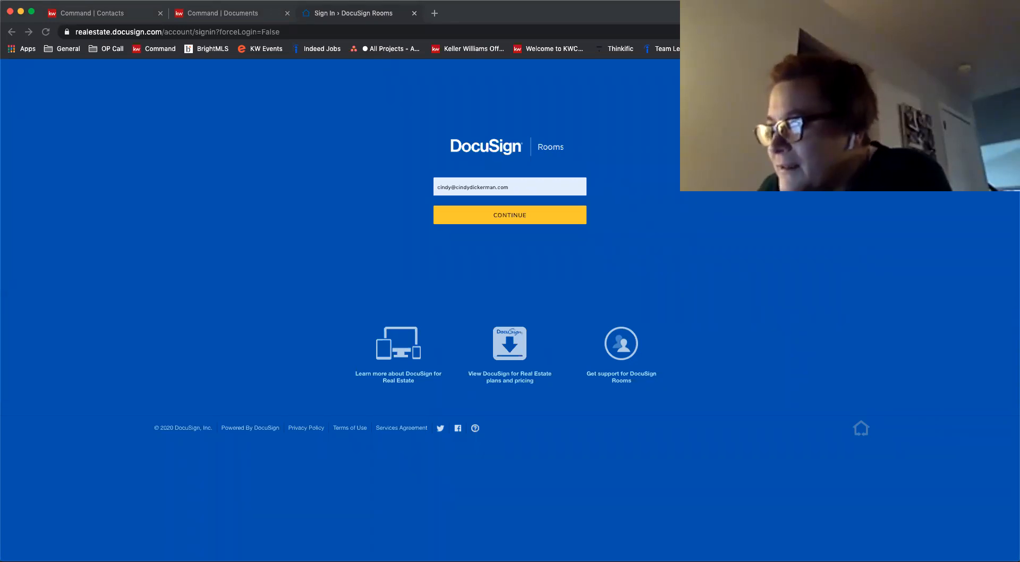
pyautogui.click(507, 219)
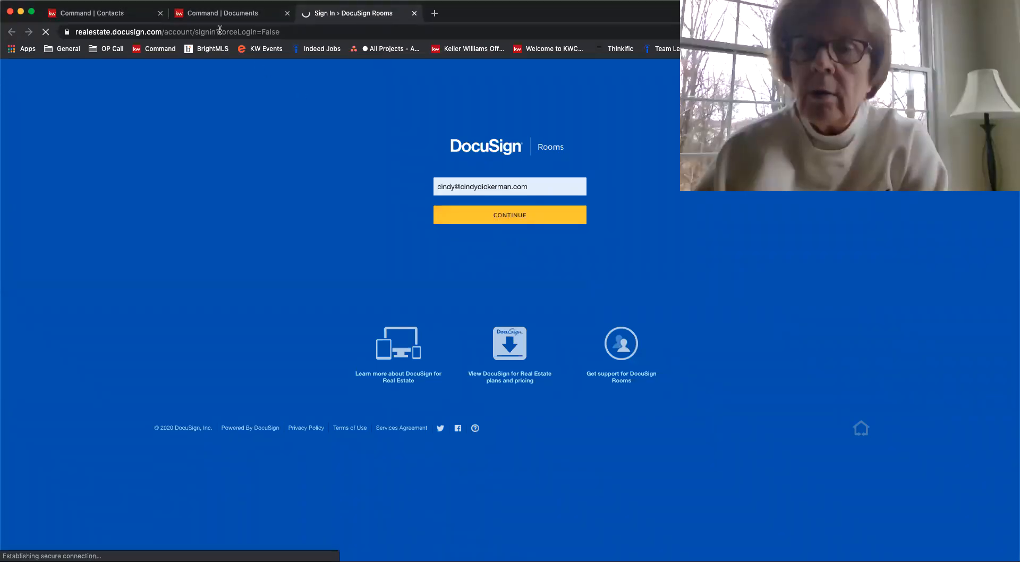
pyautogui.click(203, 15)
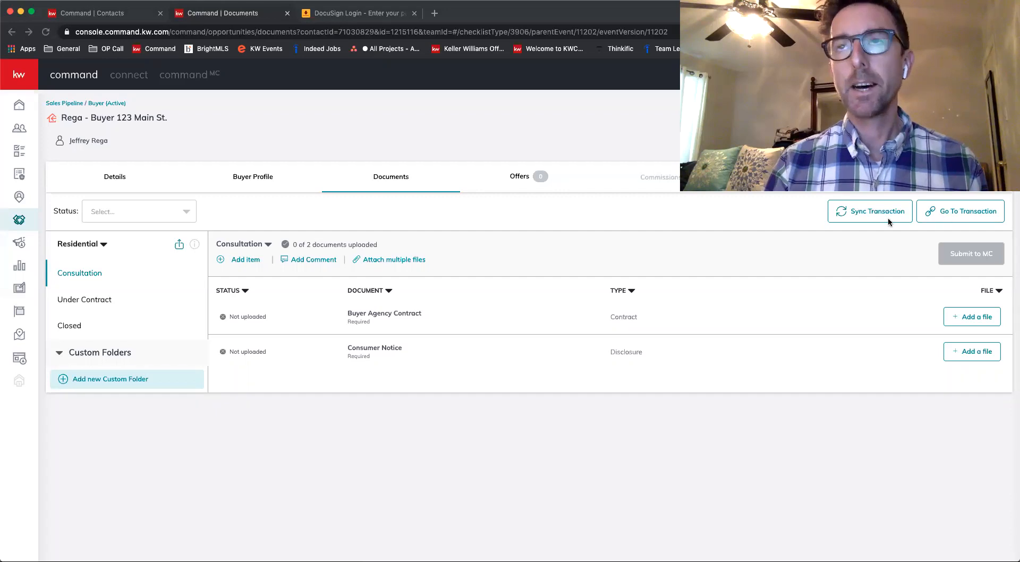
pyautogui.click(409, 100)
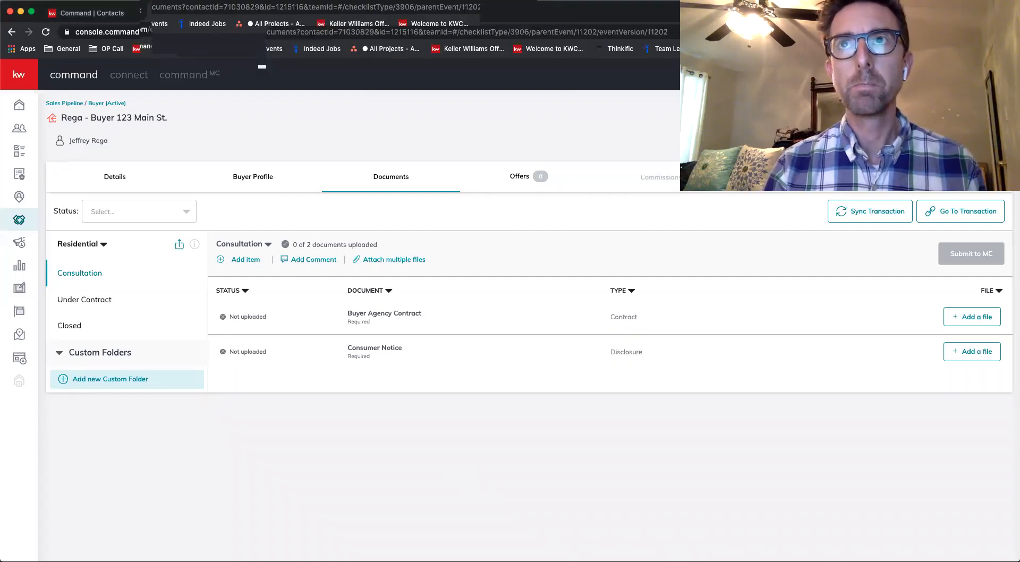
pyautogui.click(349, 15)
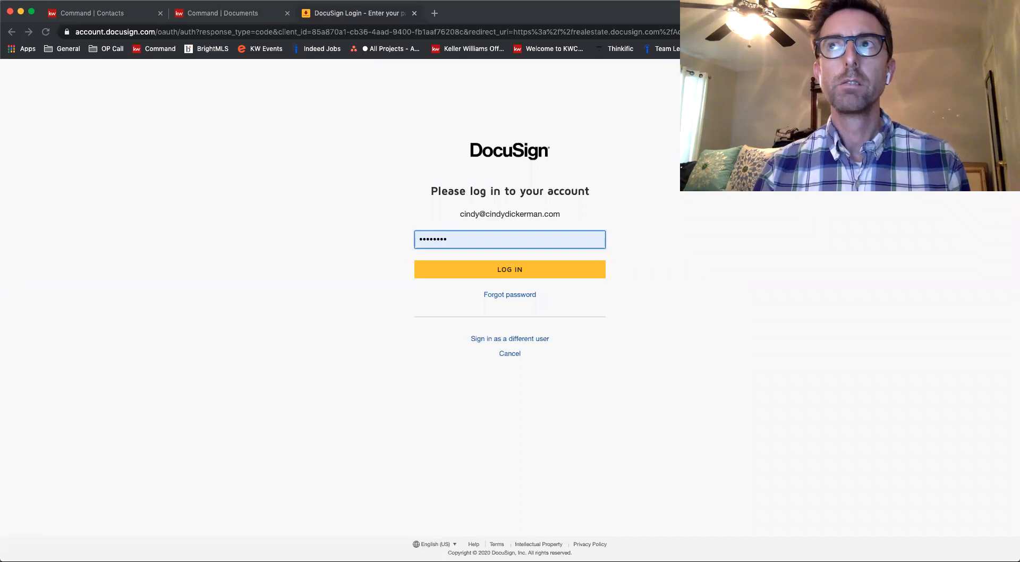
pyautogui.click(499, 272)
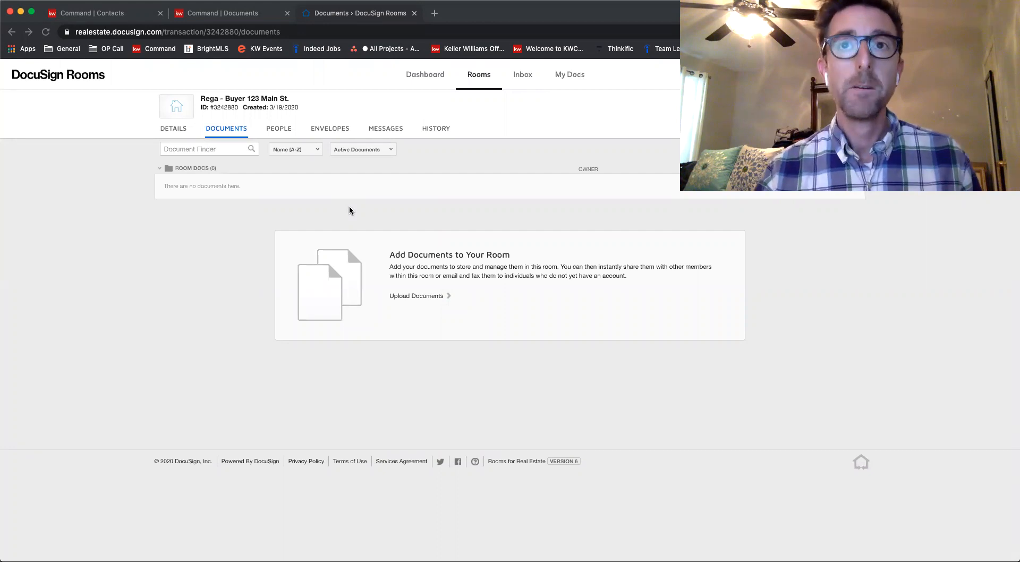
# Open the DocuSign room's details for editing
pyautogui.click(350, 211)
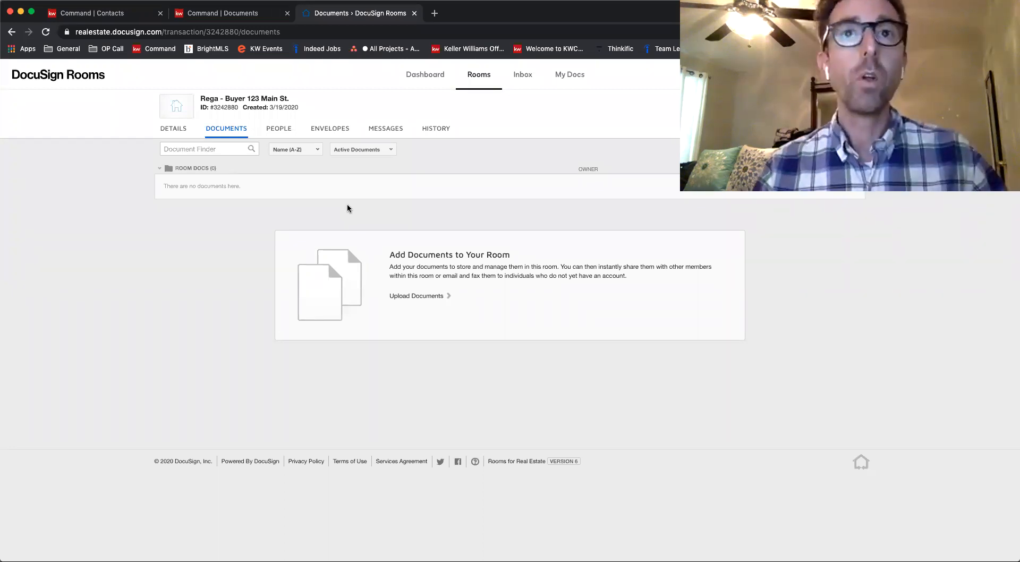
pyautogui.click(180, 132)
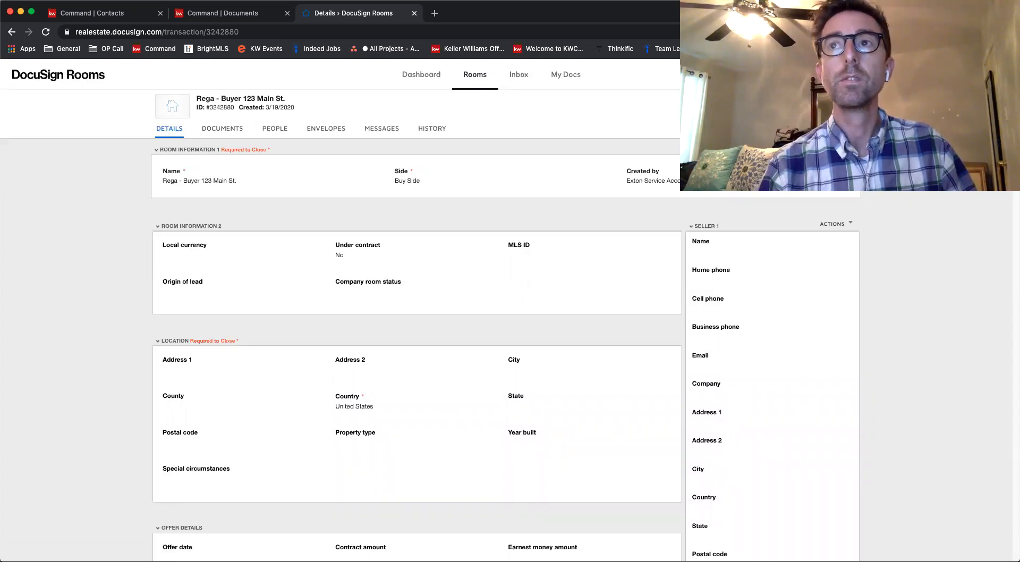
pyautogui.click(842, 128)
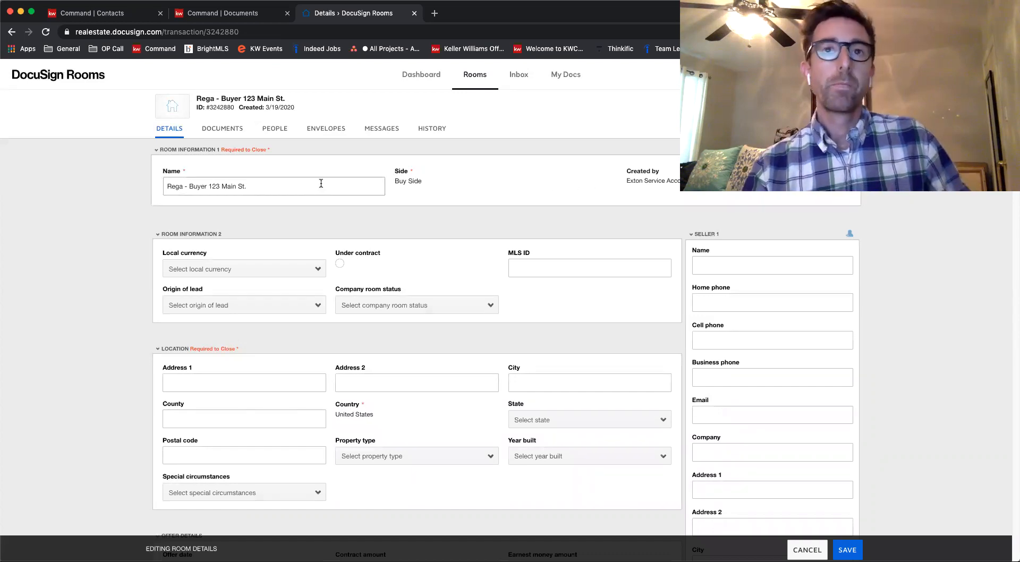
# Review the fields of the room details form, from room information and location through closing and property details
pyautogui.scroll(-1, 321, 183)
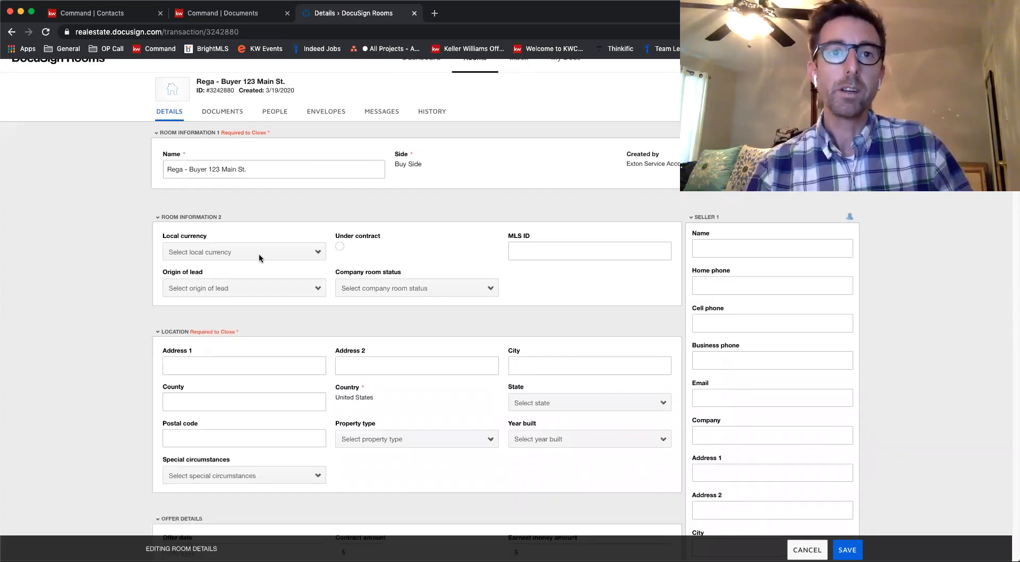
pyautogui.scroll(-1, 272, 340)
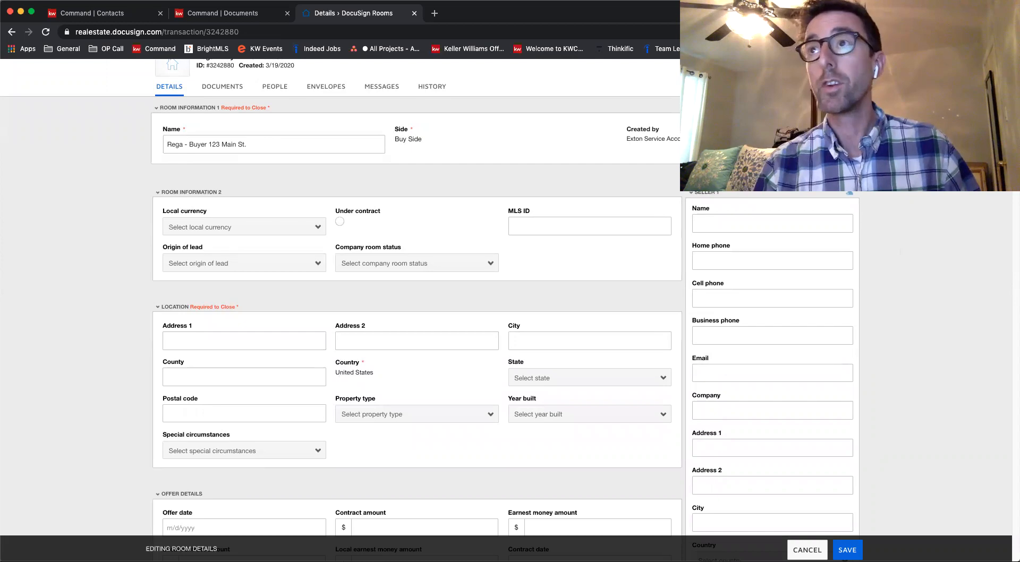
pyautogui.scroll(-15, 416, 308)
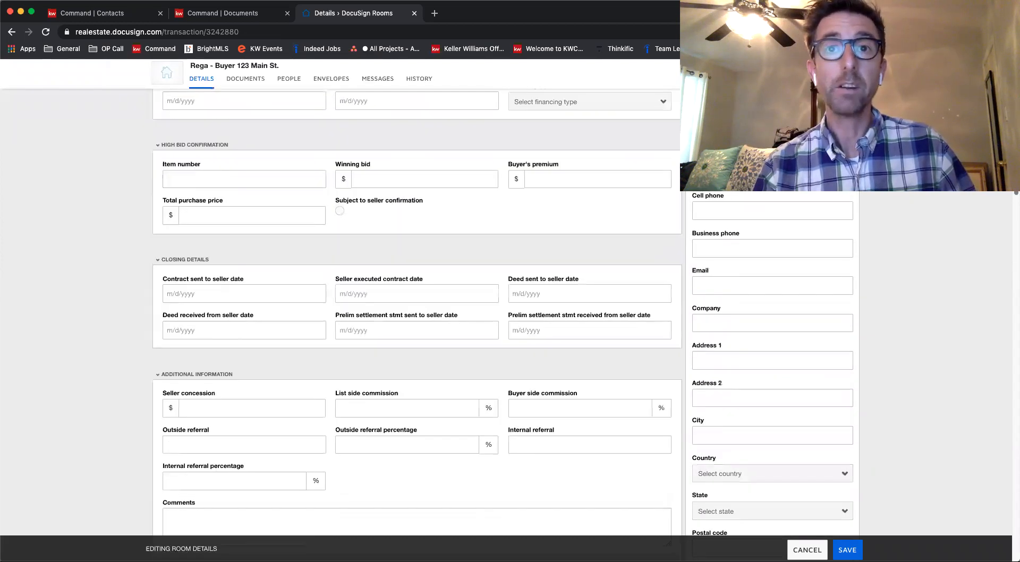
pyautogui.scroll(-4, 1013, 198)
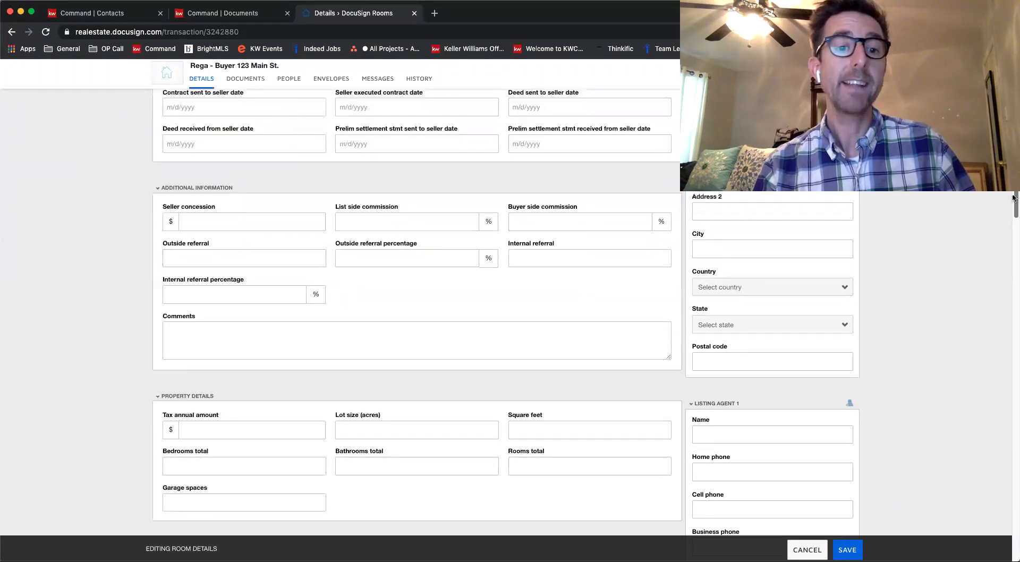
pyautogui.scroll(15, 1013, 199)
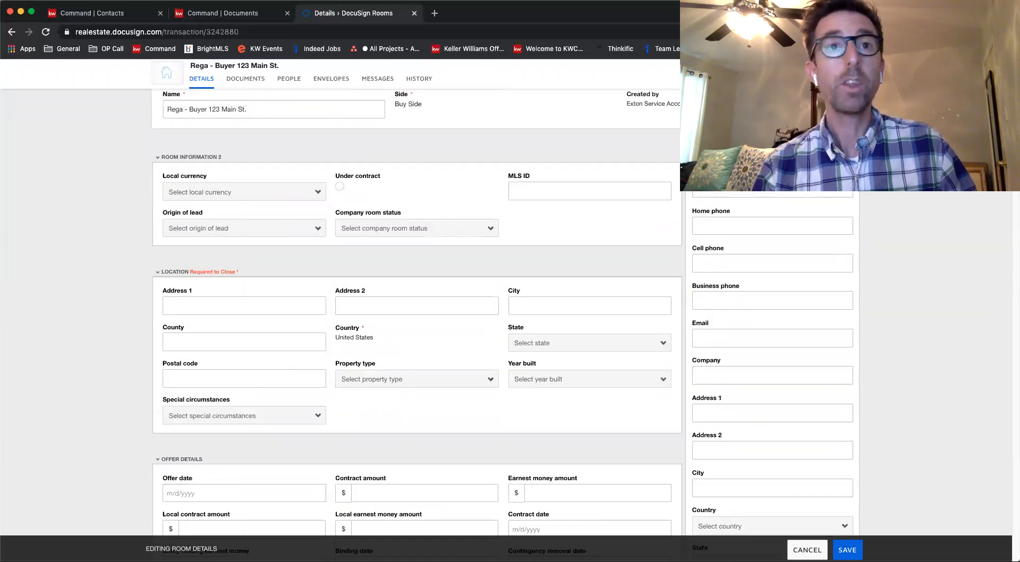
pyautogui.scroll(1, 502, 323)
pyautogui.scroll(-1, 502, 327)
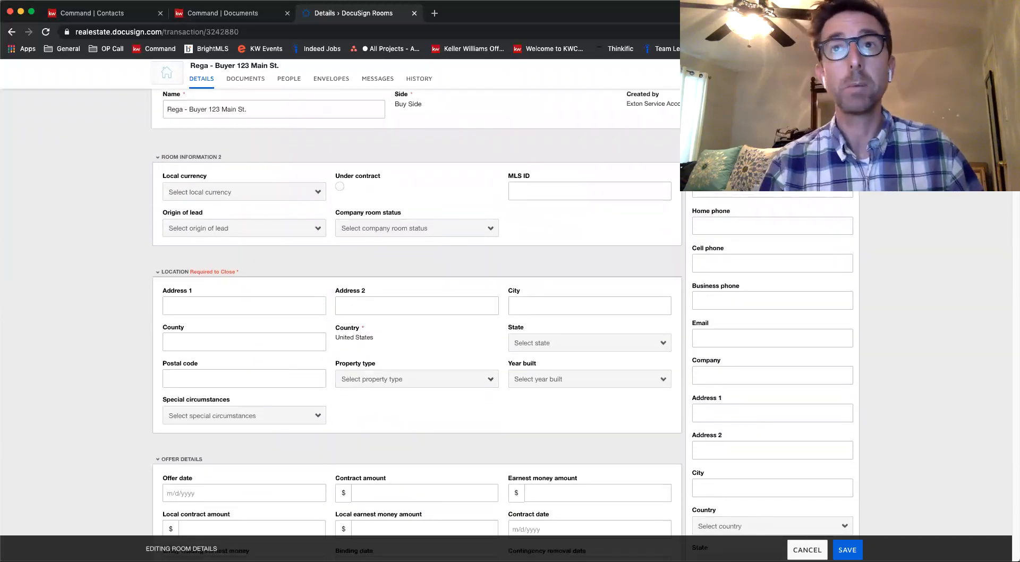
# Fill in the room's location with the property's street address, city, state and postal code from a saved address suggestion
pyautogui.click(217, 301)
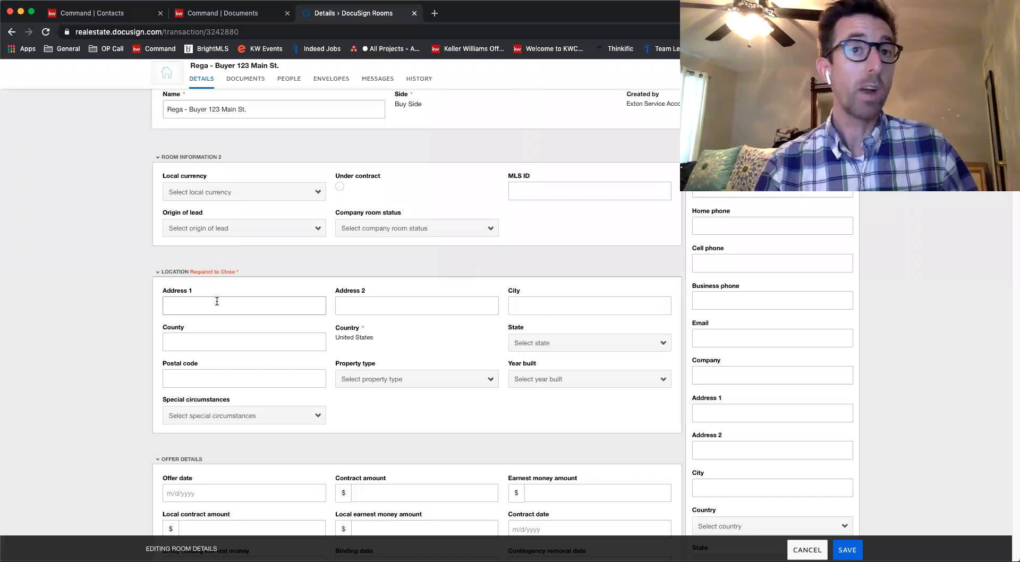
pyautogui.click(187, 305)
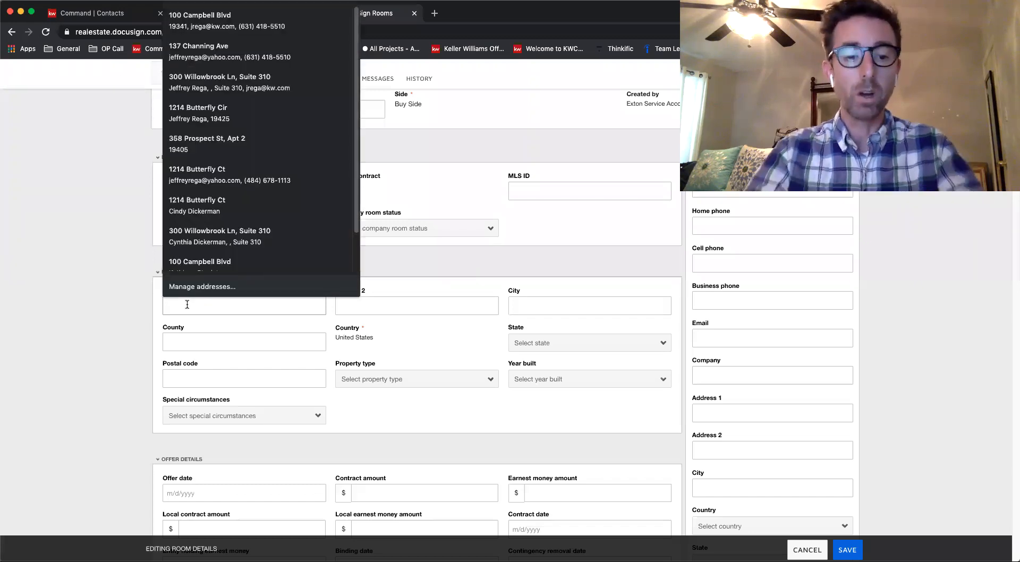
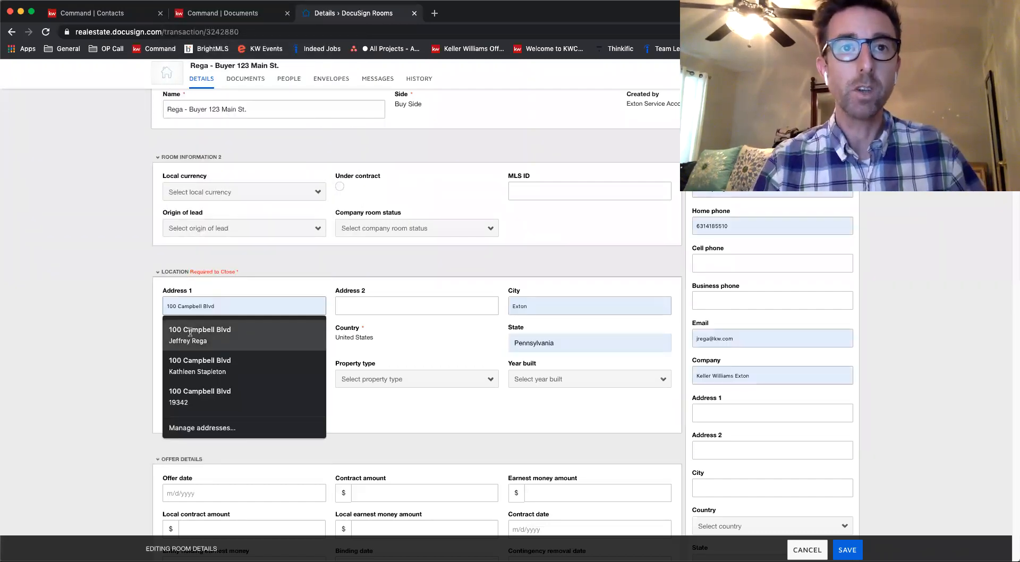
pyautogui.click(190, 331)
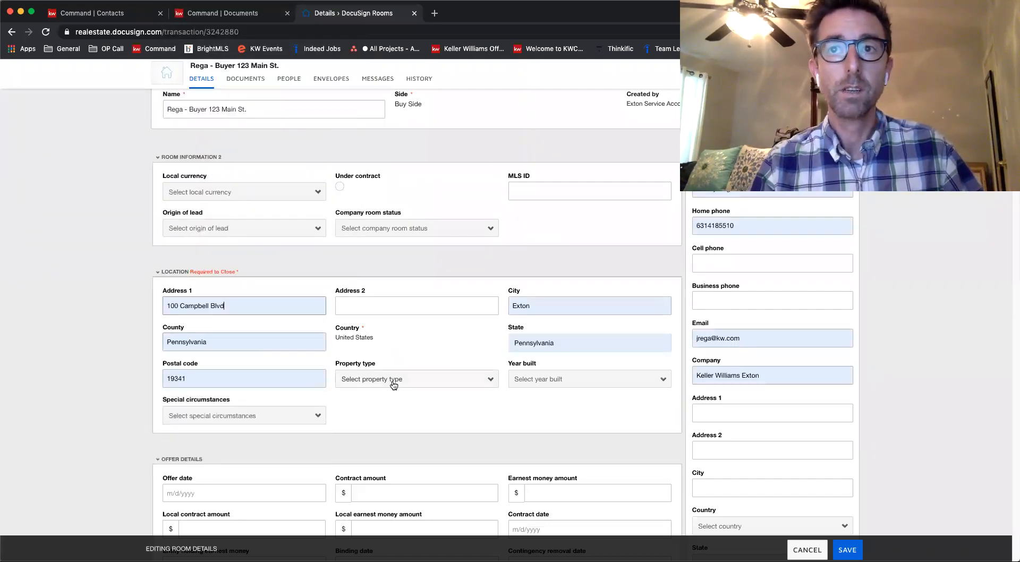
# Clear the autofilled name, home phone, email and company from the Seller 1 section
pyautogui.click(762, 224)
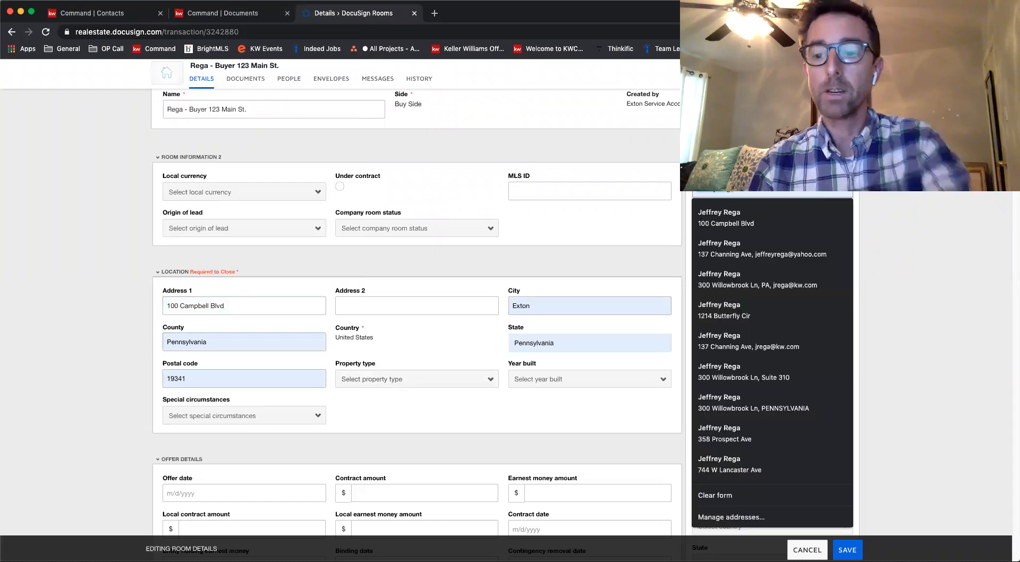
pyautogui.tripleClick(762, 224)
pyautogui.press('BackSpace')
pyautogui.tripleClick(746, 339)
pyautogui.press('BackSpace')
pyautogui.tripleClick(747, 376)
pyautogui.press('BackSpace')
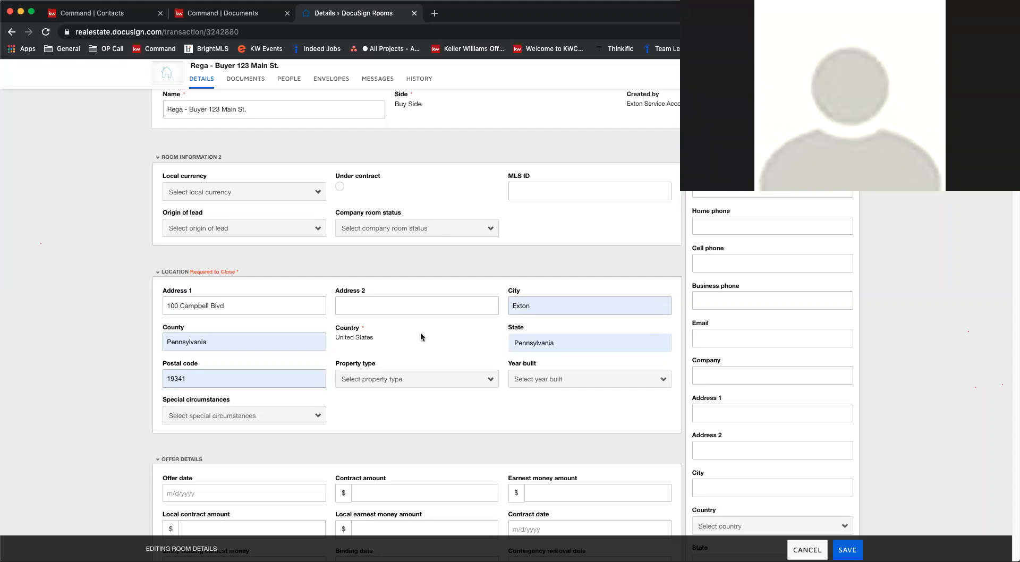
pyautogui.tripleClick(243, 307)
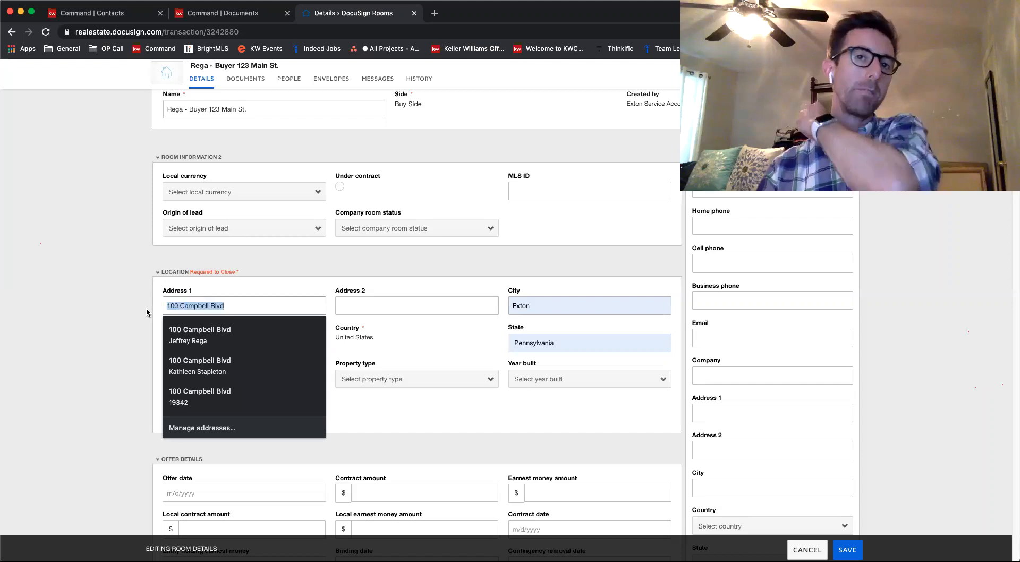
pyautogui.press('Down')
pyautogui.press('Return')
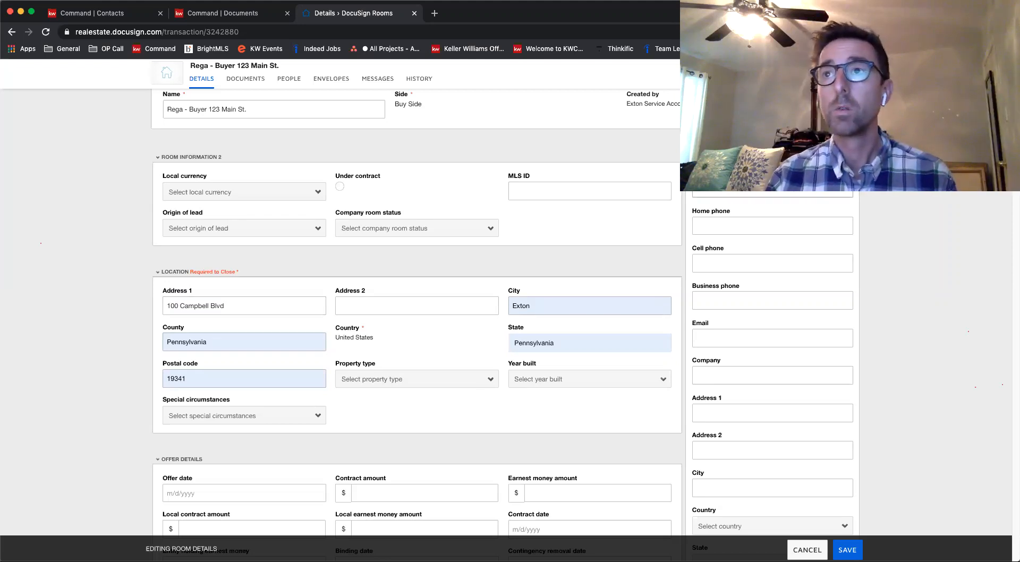
pyautogui.scroll(-1, 505, 318)
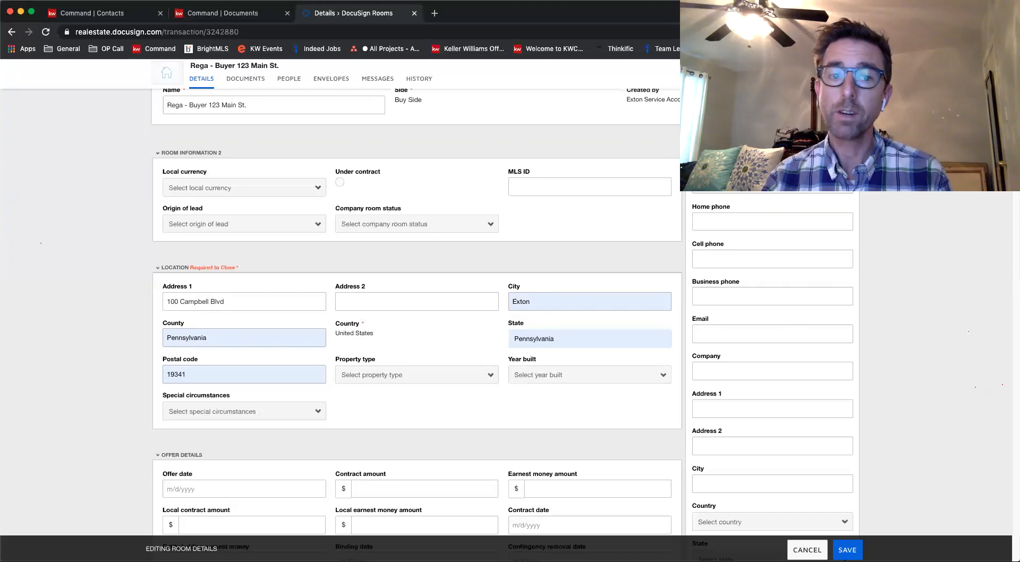
pyautogui.scroll(1, 772, 372)
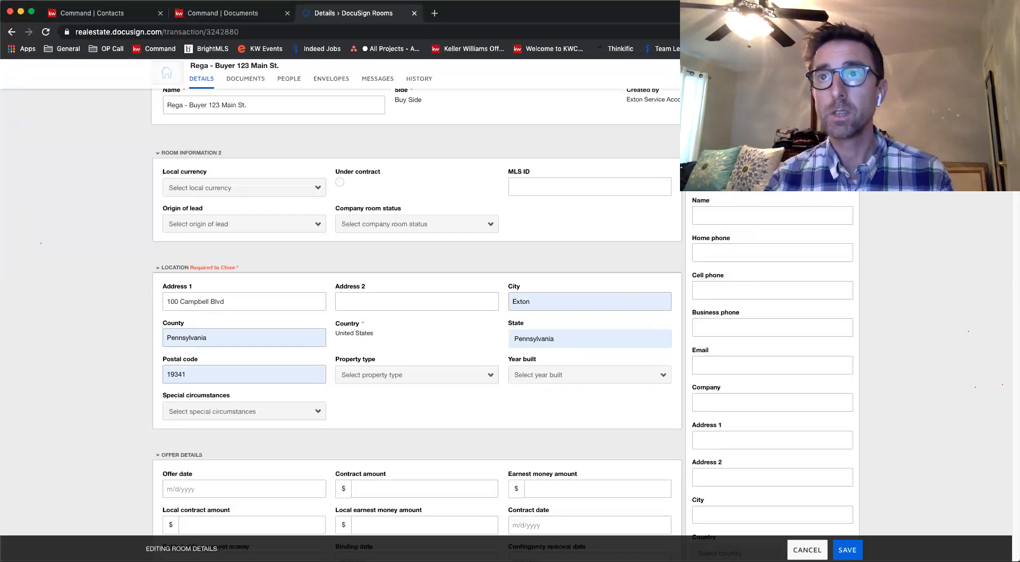
# Collapse the empty Listing Agent 1 and Listing Agent 2 sections
pyautogui.scroll(1, 773, 372)
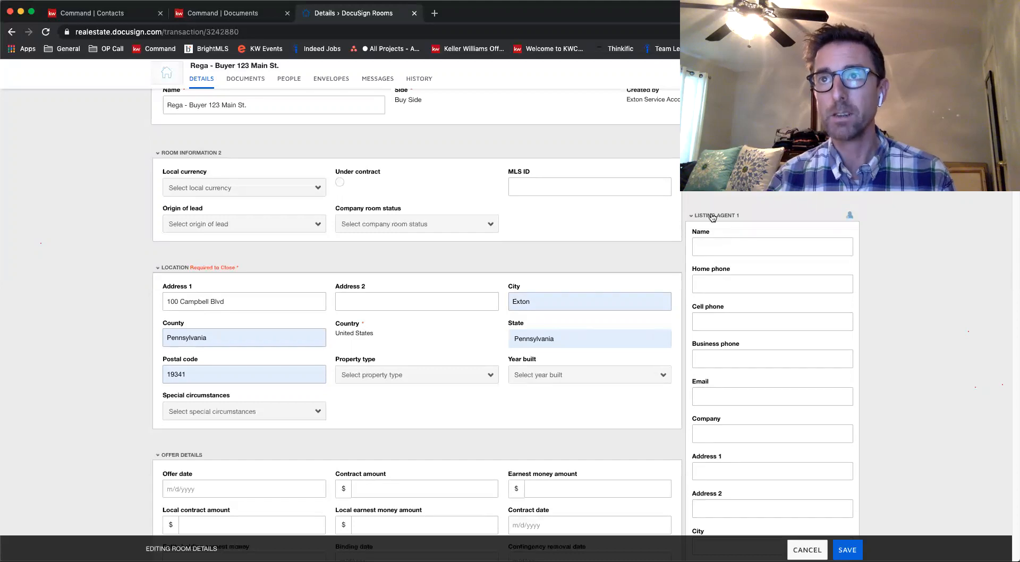
pyautogui.click(712, 217)
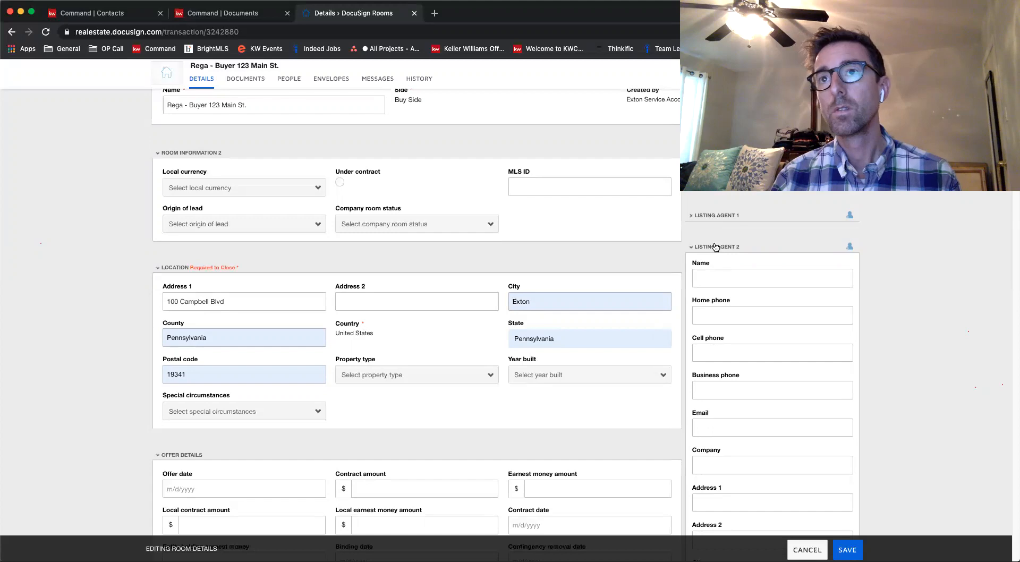
pyautogui.click(716, 247)
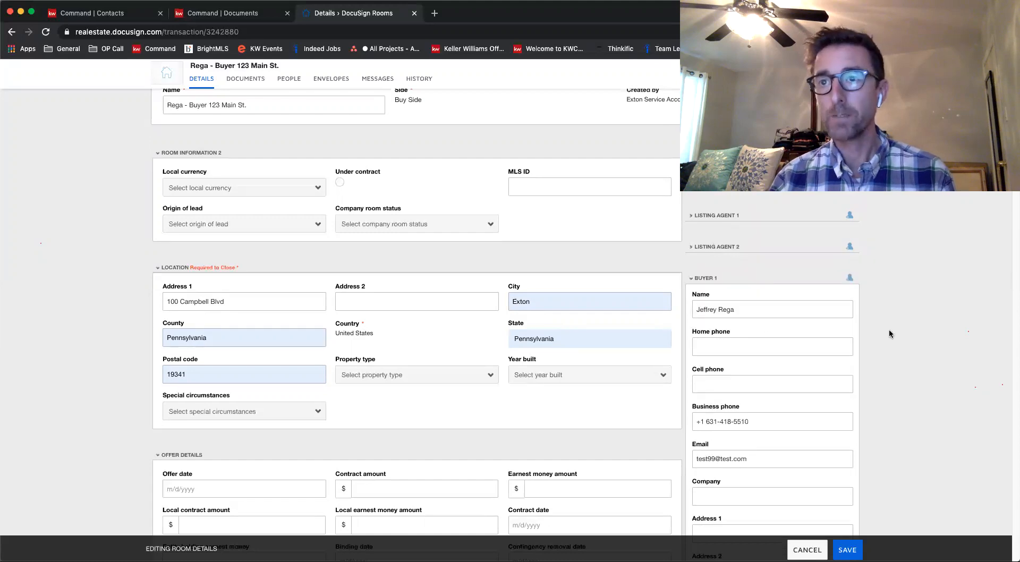
# Move the Buyer 1 phone number from the business phone field to the cell phone field
pyautogui.scroll(-2, 898, 330)
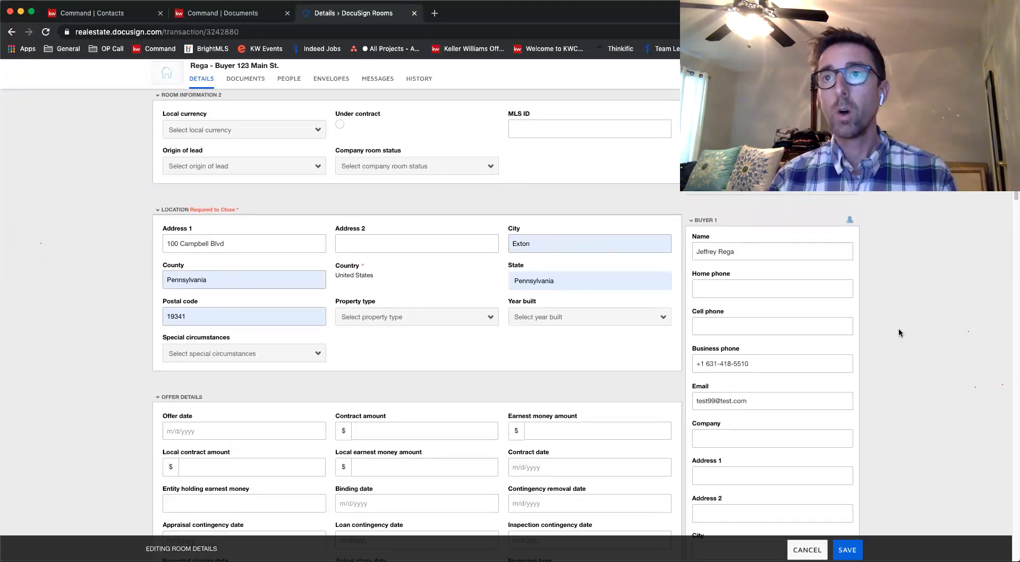
pyautogui.scroll(-2, 898, 329)
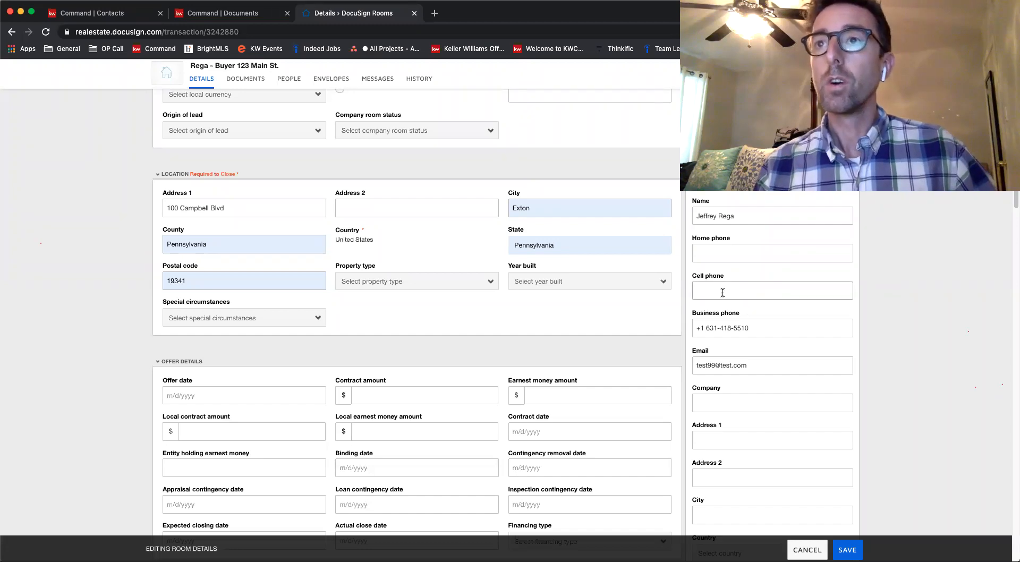
pyautogui.tripleClick(762, 328)
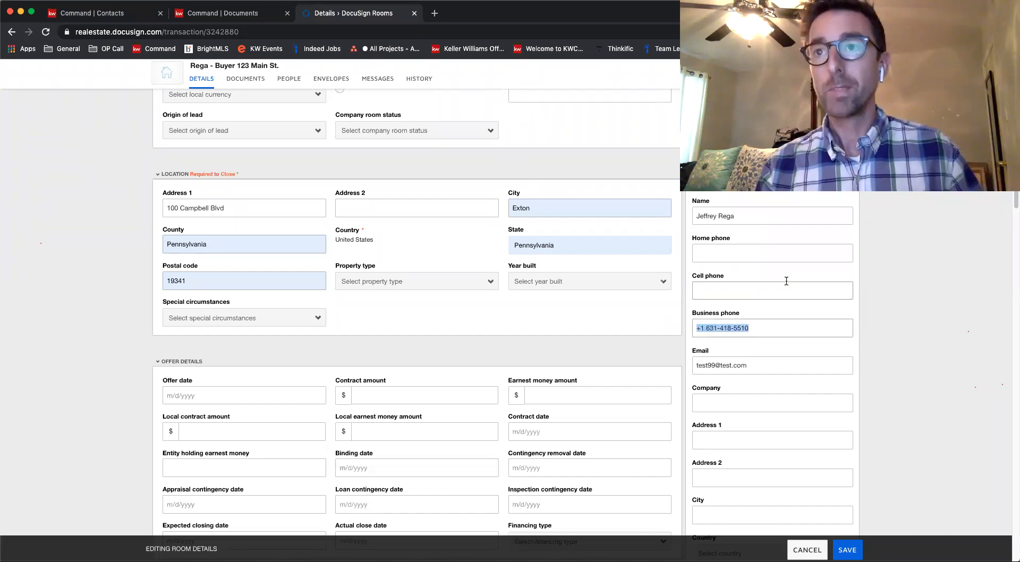
pyautogui.click(763, 329)
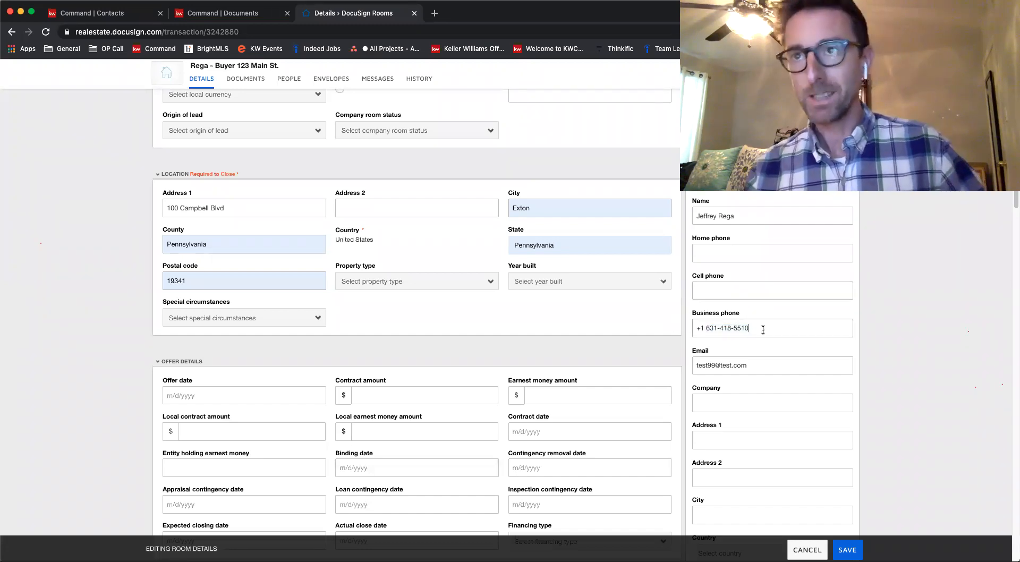
pyautogui.moveTo(763, 329); pyautogui.dragTo(694, 328)
pyautogui.press('super+c')
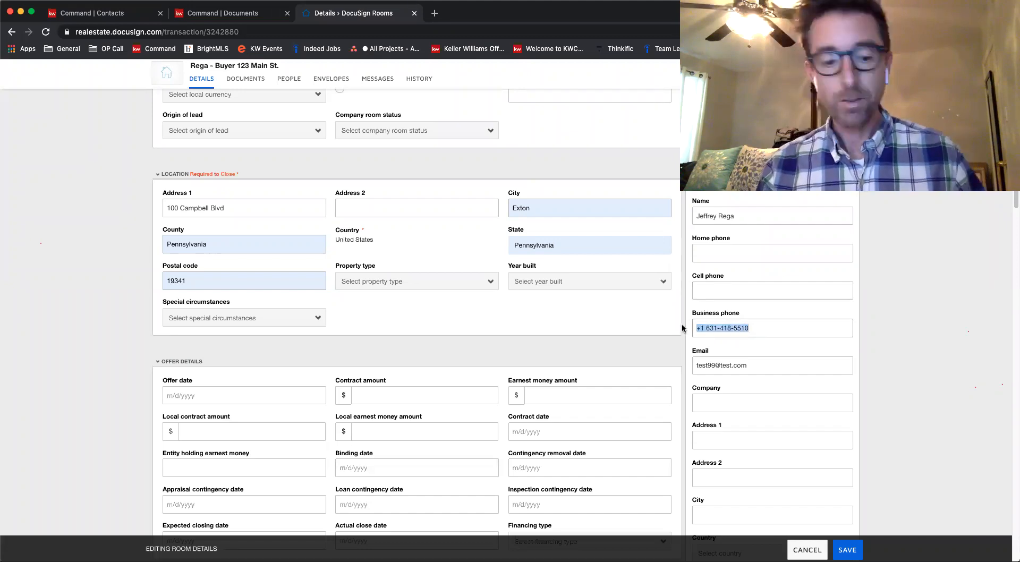
pyautogui.press('BackSpace')
pyautogui.click(708, 291)
pyautogui.press('super+v')
pyautogui.click(756, 322)
# Replace the Buyer 1 email with the buyer's own email address
pyautogui.click(756, 366)
pyautogui.tripleClick(763, 366)
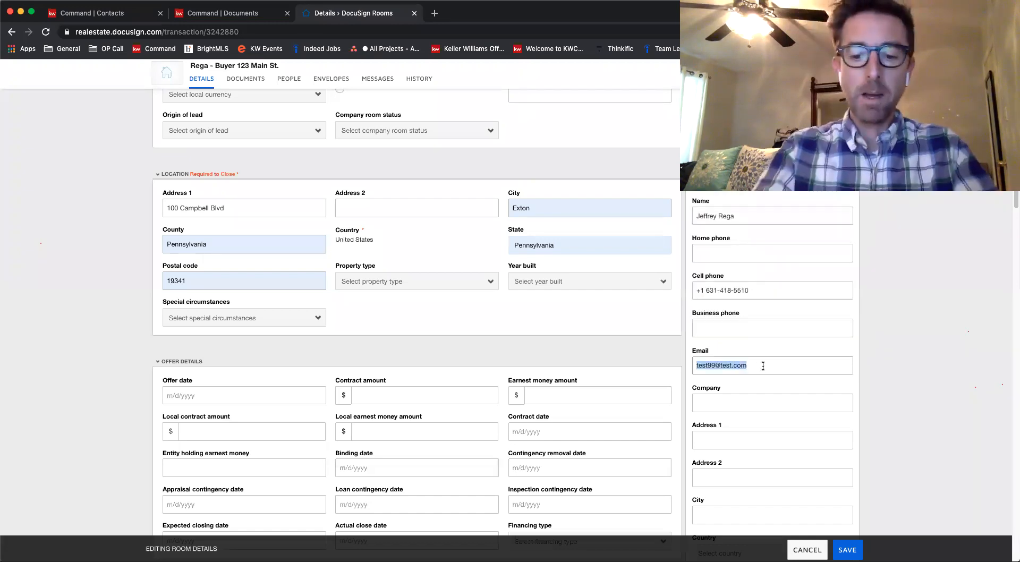
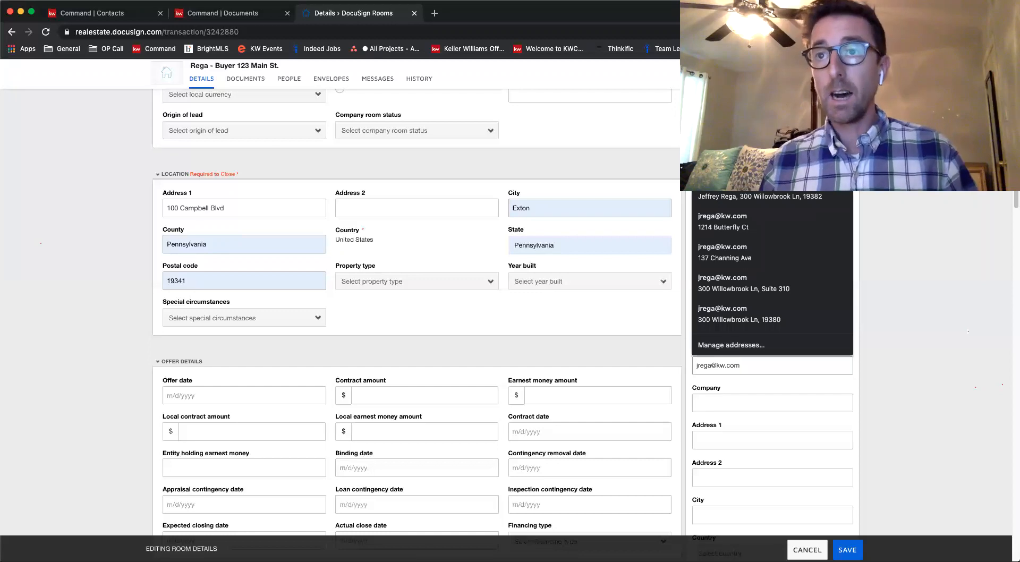
pyautogui.click(981, 342)
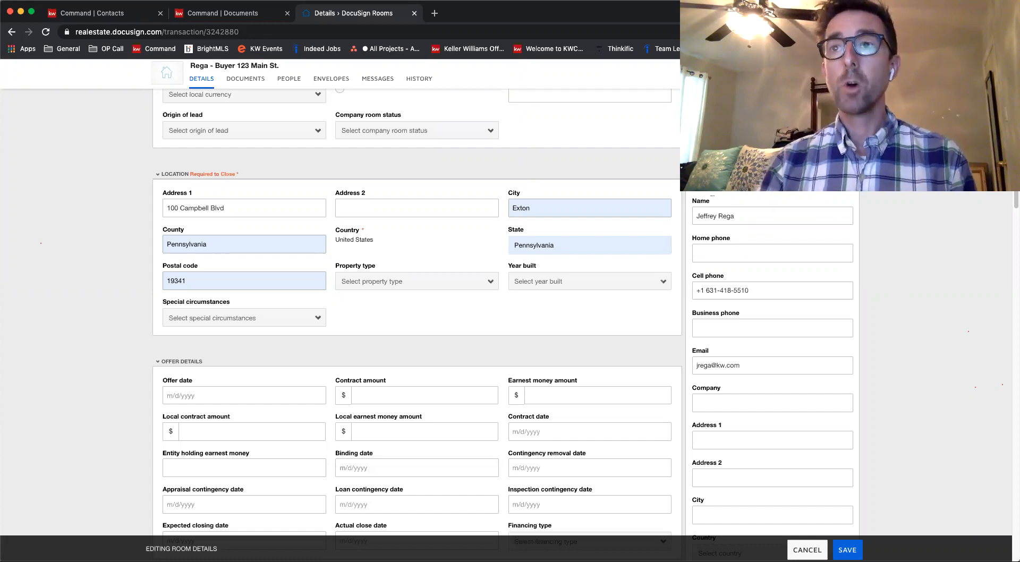
# Collapse the Buyer 2 section below the Buyer 1 details
pyautogui.scroll(-1, 736, 325)
pyautogui.scroll(-4, 736, 326)
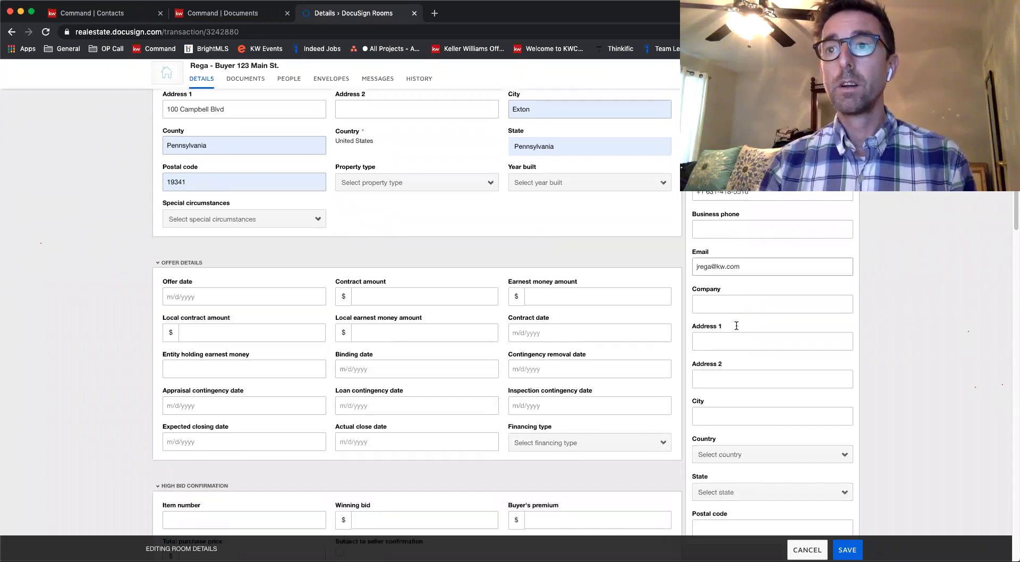
pyautogui.scroll(-3, 736, 326)
pyautogui.click(713, 302)
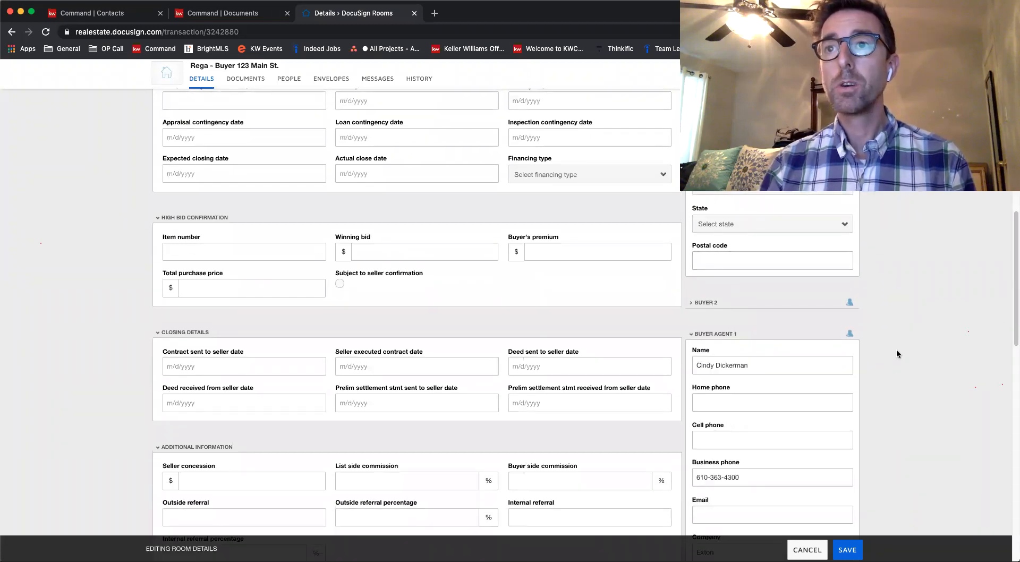
# Move the Buyer Agent 1 phone number from the business phone field to the cell phone field
pyautogui.scroll(-1, 897, 354)
pyautogui.scroll(-1, 771, 296)
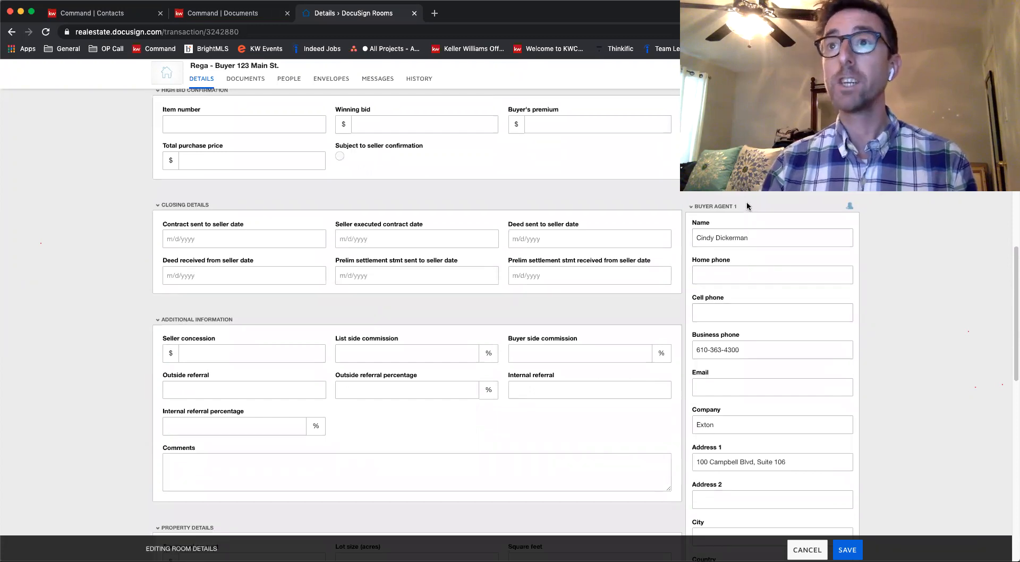
pyautogui.scroll(-1, 746, 205)
pyautogui.scroll(-1, 746, 204)
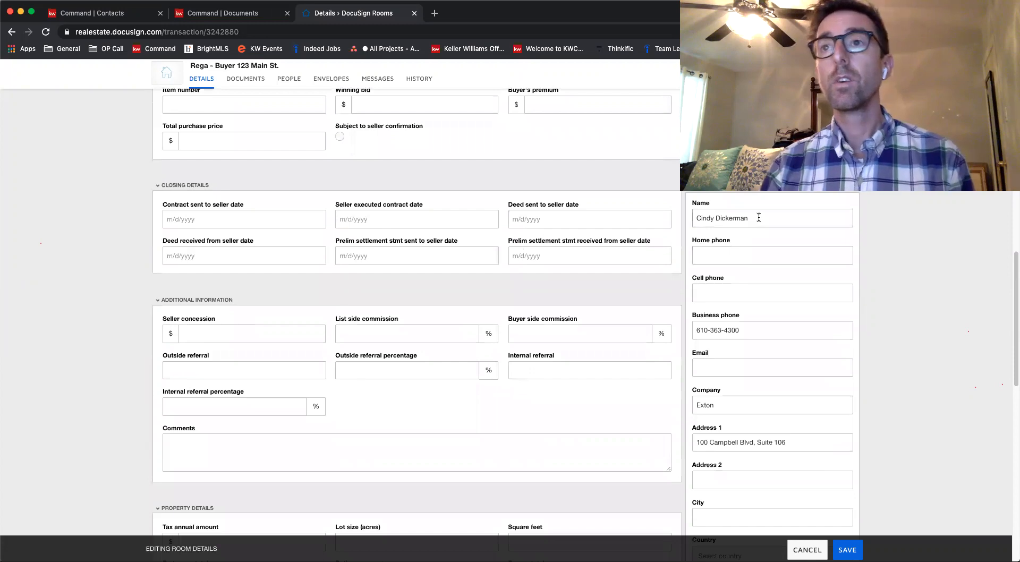
pyautogui.moveTo(755, 330); pyautogui.dragTo(696, 328)
pyautogui.hotkey('ctrl', 'c')
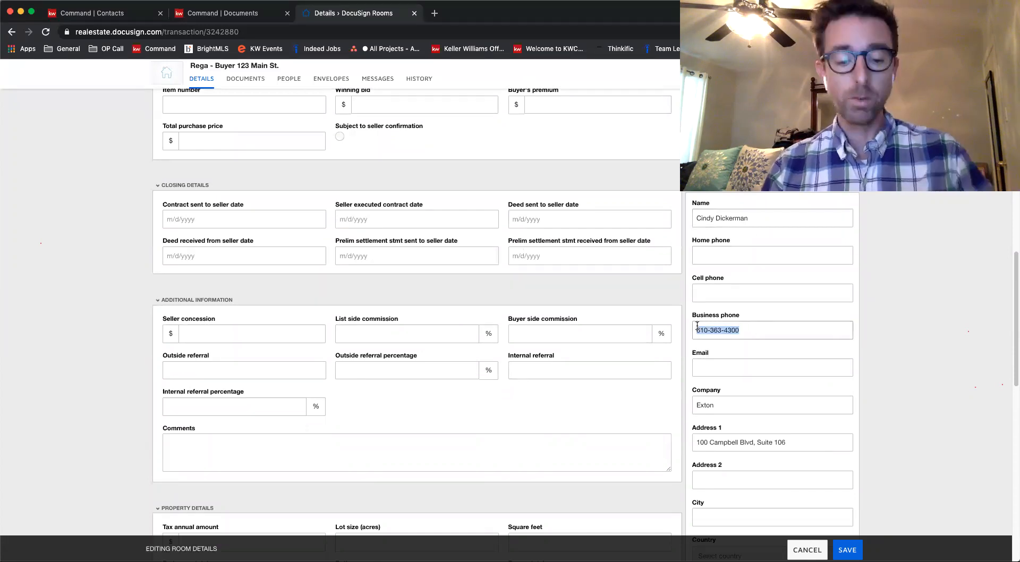
pyautogui.press('BackSpace')
pyautogui.click(710, 291)
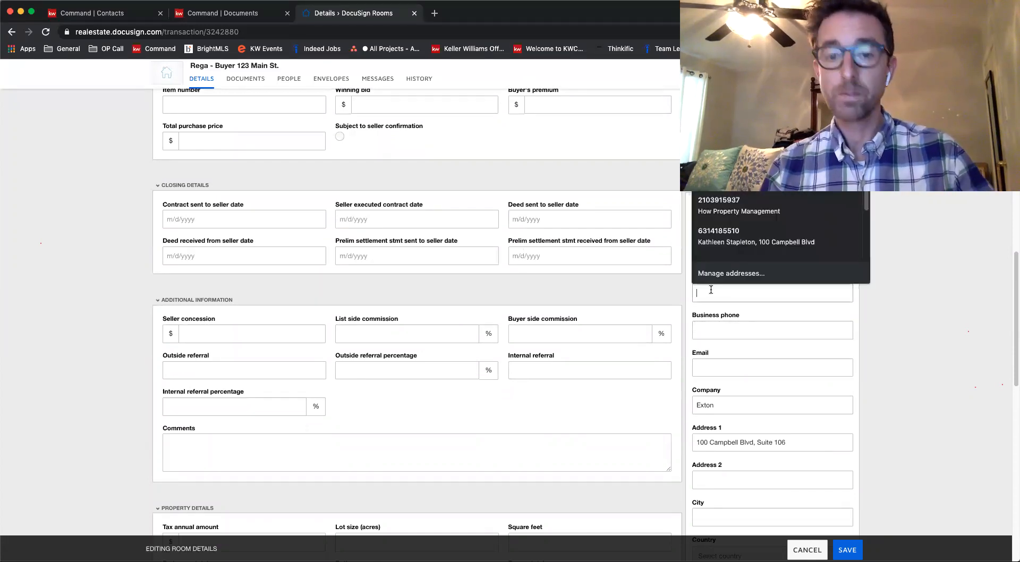
pyautogui.hotkey('ctrl', 'v')
pyautogui.click(916, 327)
pyautogui.scroll(-1, 917, 324)
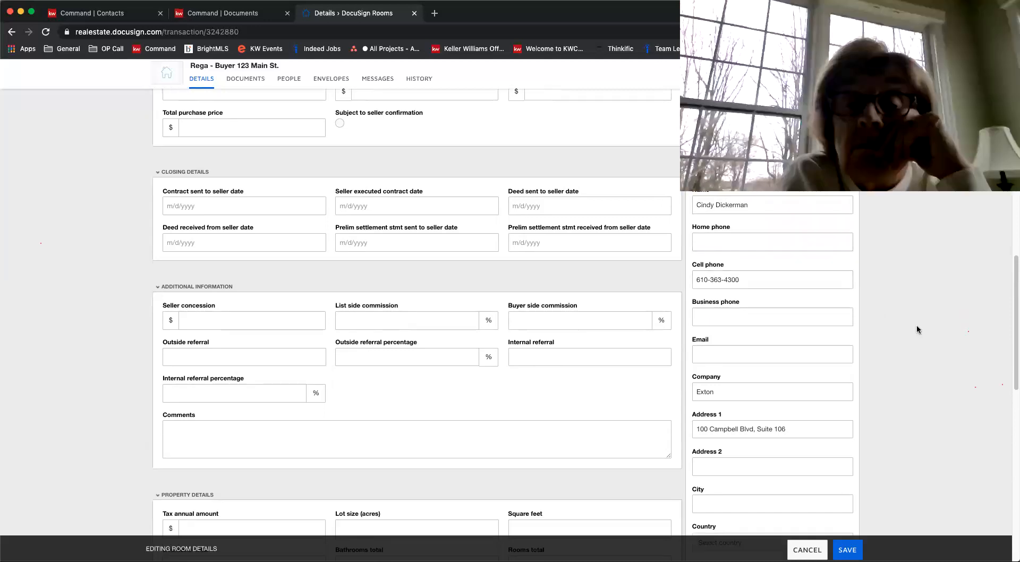
pyautogui.moveTo(695, 277); pyautogui.dragTo(741, 279)
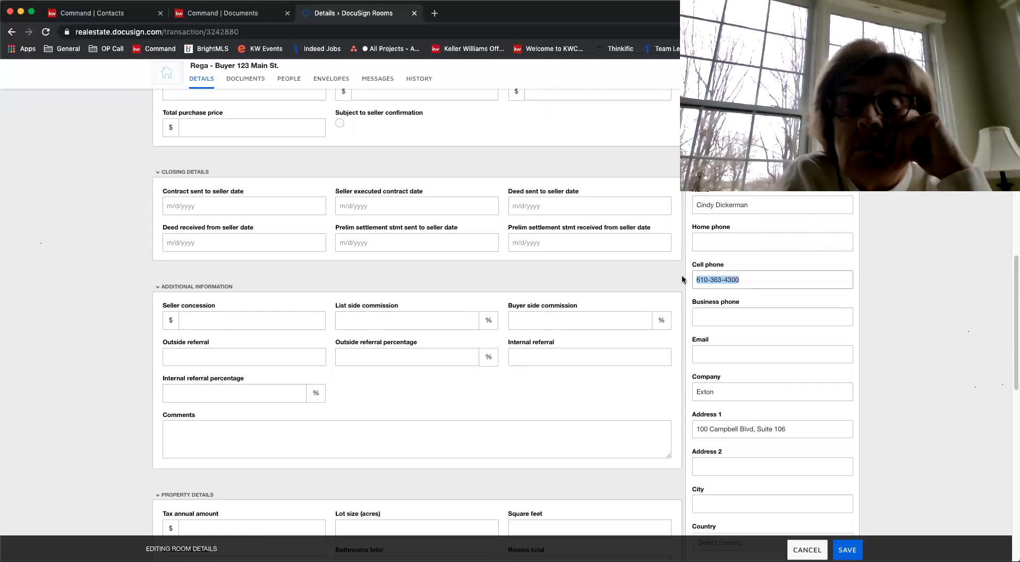
pyautogui.click(890, 297)
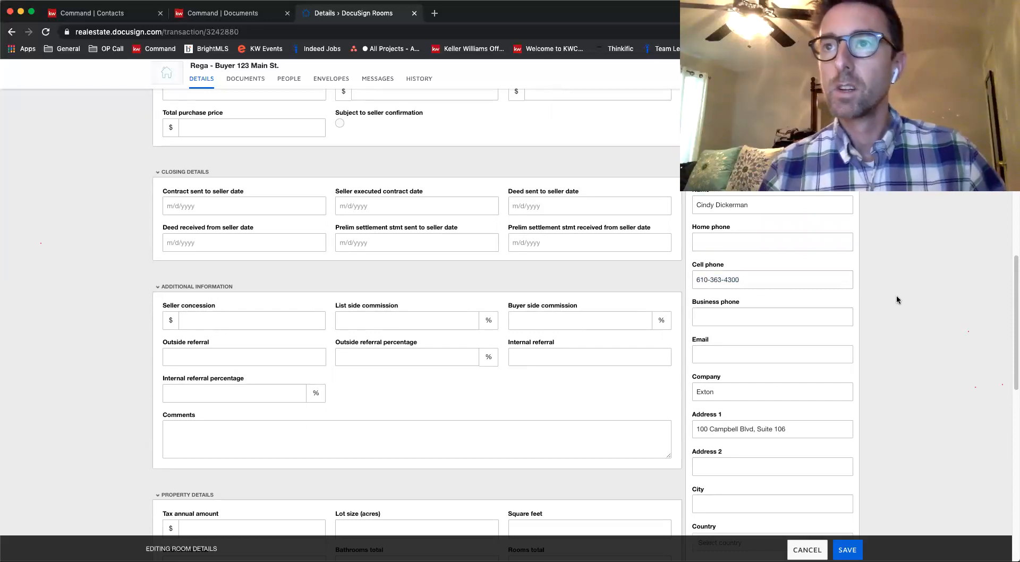
# Clear the Buyer Agent 1 company field and enter Exton as the agent's city
pyautogui.scroll(-3, 877, 305)
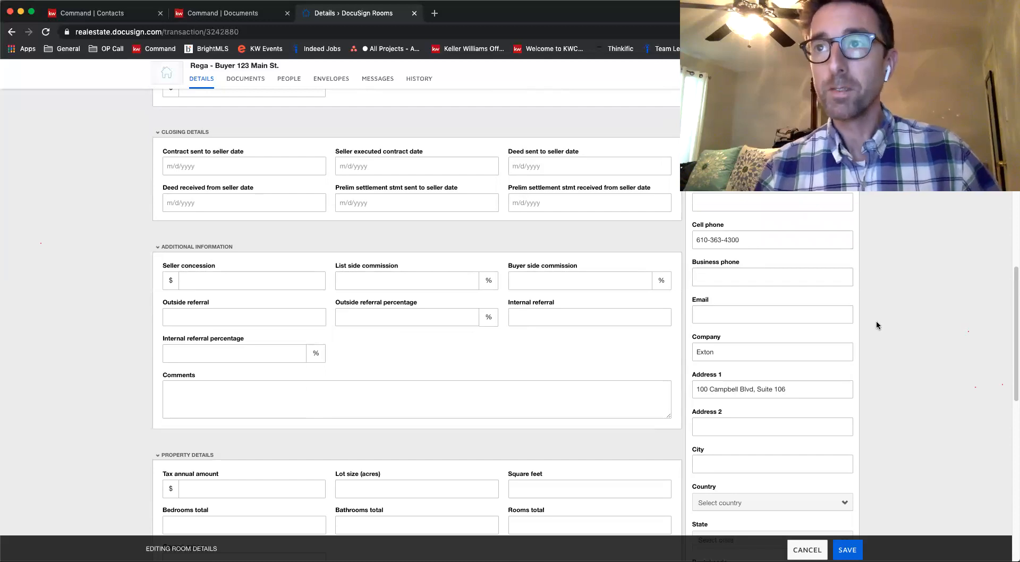
pyautogui.scroll(-3, 877, 325)
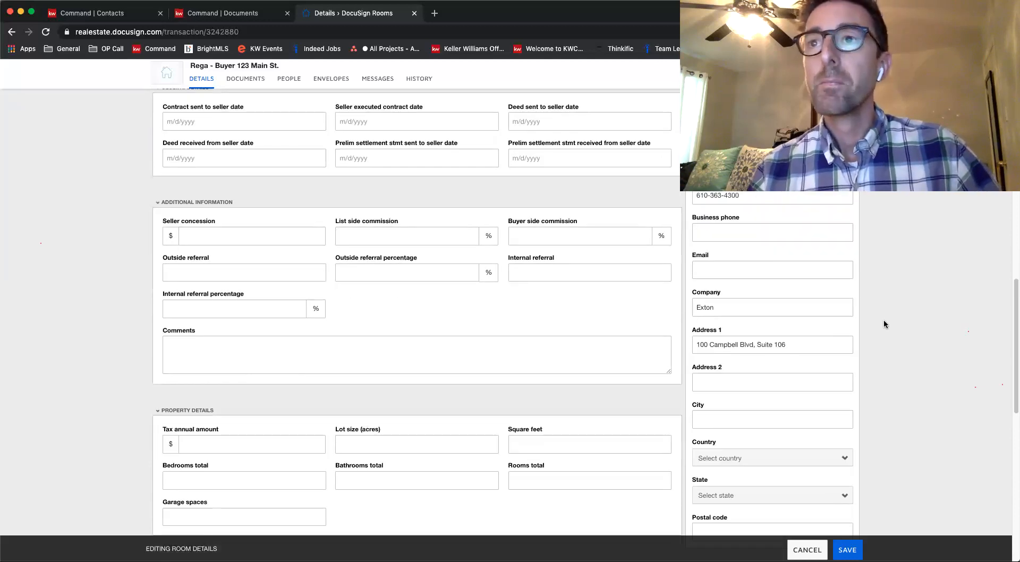
pyautogui.scroll(-3, 884, 324)
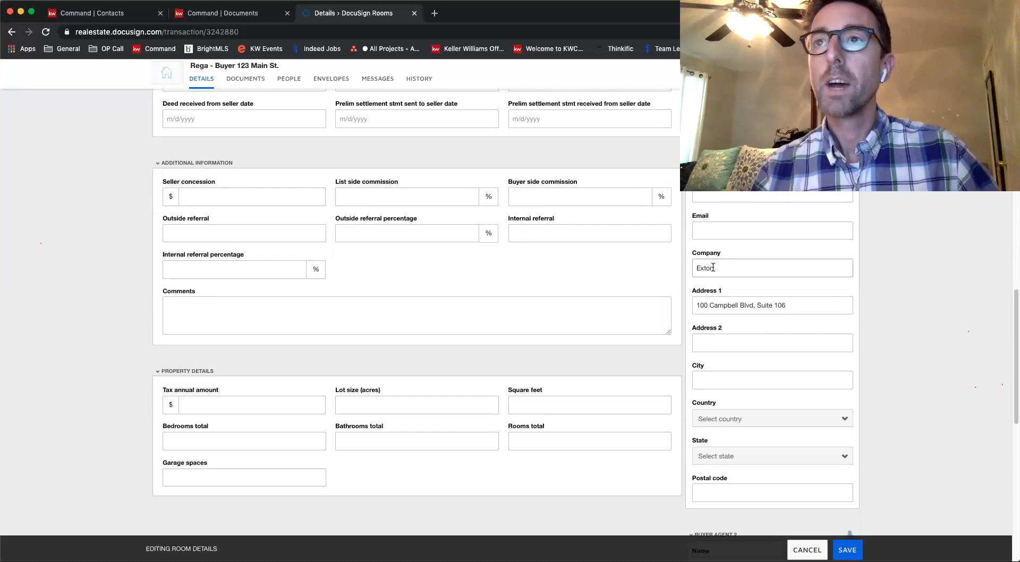
pyautogui.press('BackSpace')
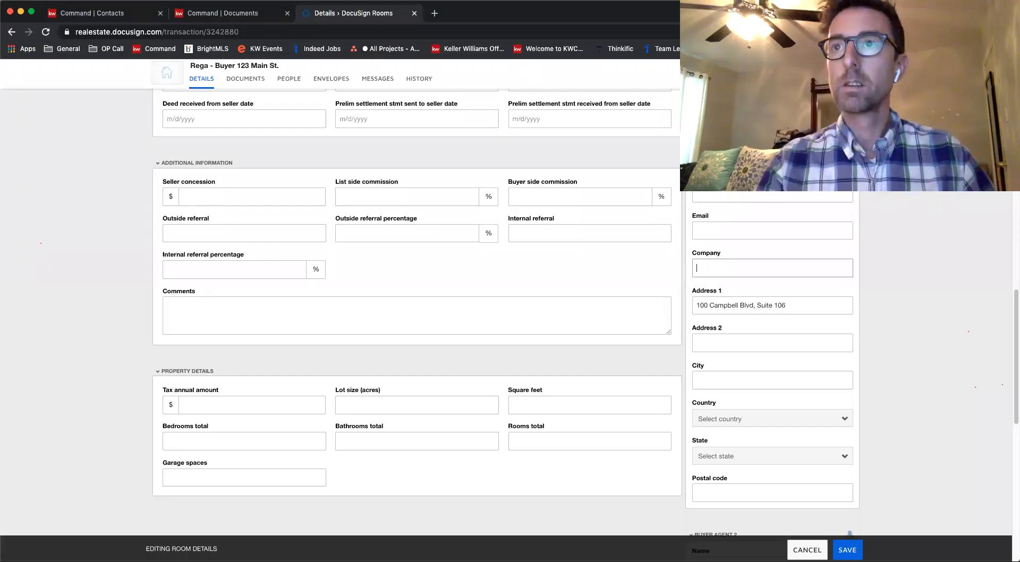
pyautogui.click(719, 380)
pyautogui.write('Exton')
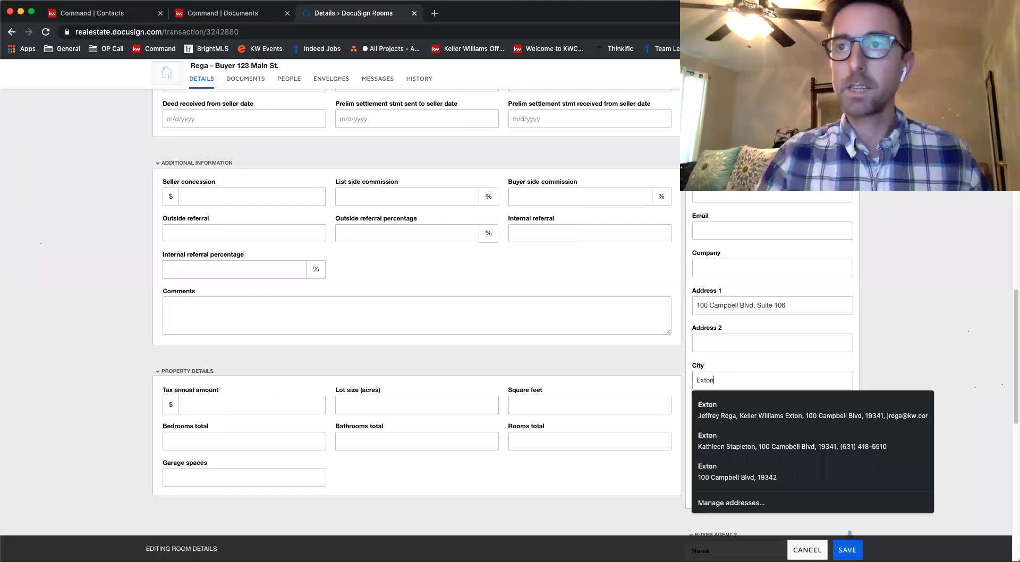
pyautogui.click(923, 366)
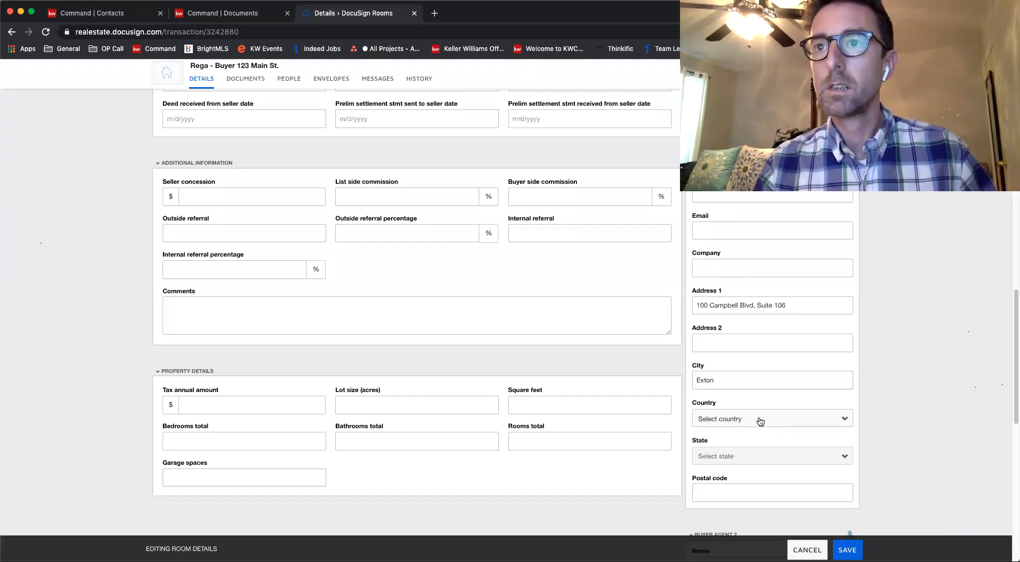
# Set the Buyer Agent 1 country to United States and the state to Pennsylvania
pyautogui.click(760, 422)
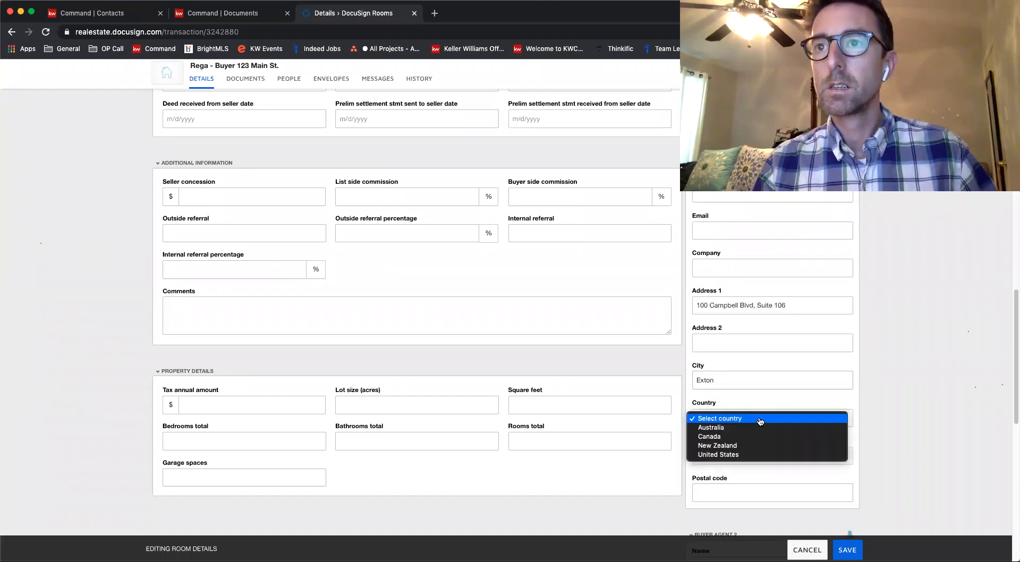
pyautogui.click(744, 456)
pyautogui.click(745, 457)
pyautogui.press('p')
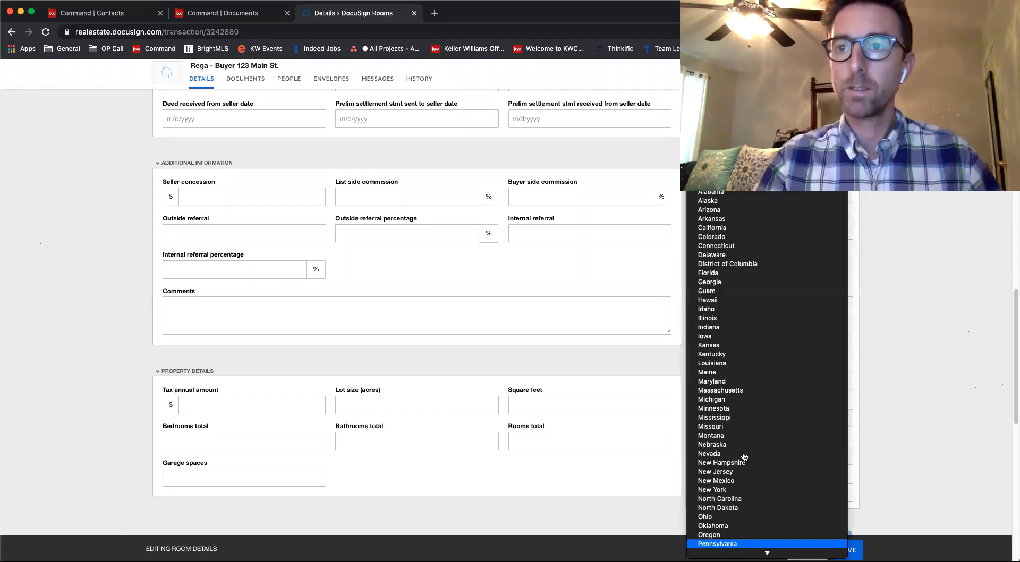
pyautogui.press('Return')
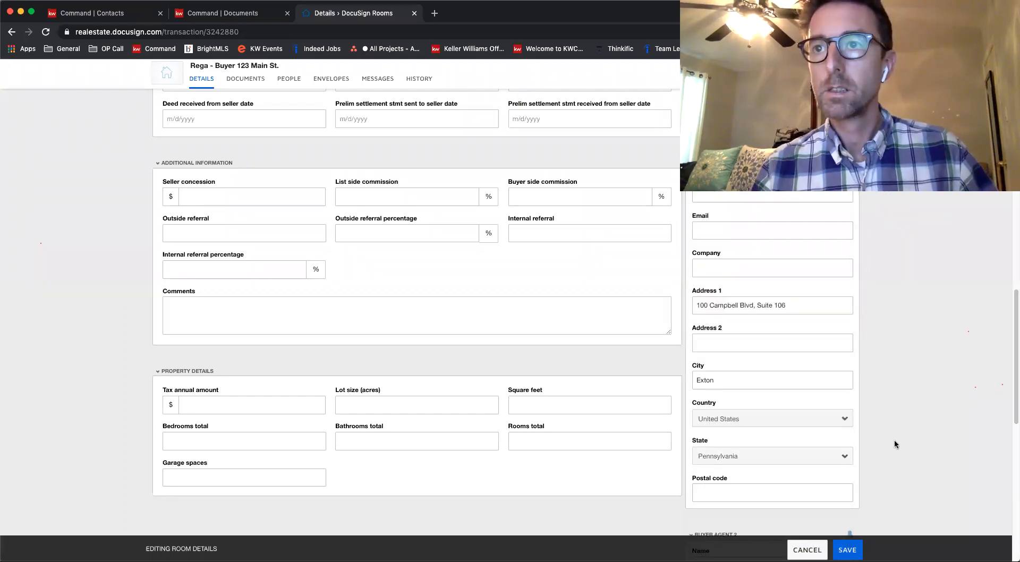
# Enter Keller Williams as the Buyer Agent 1 company
pyautogui.scroll(2, 894, 439)
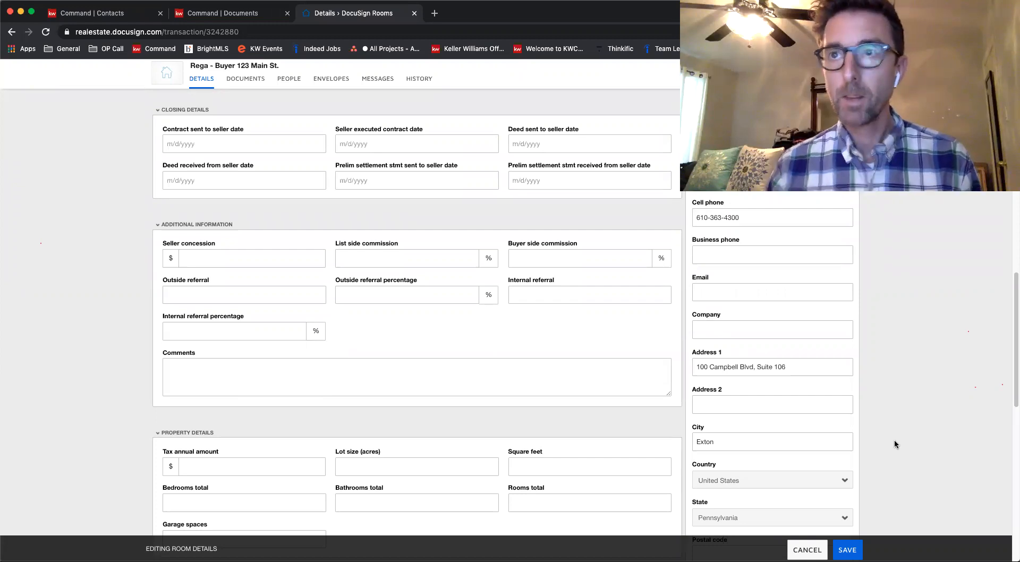
pyautogui.click(727, 330)
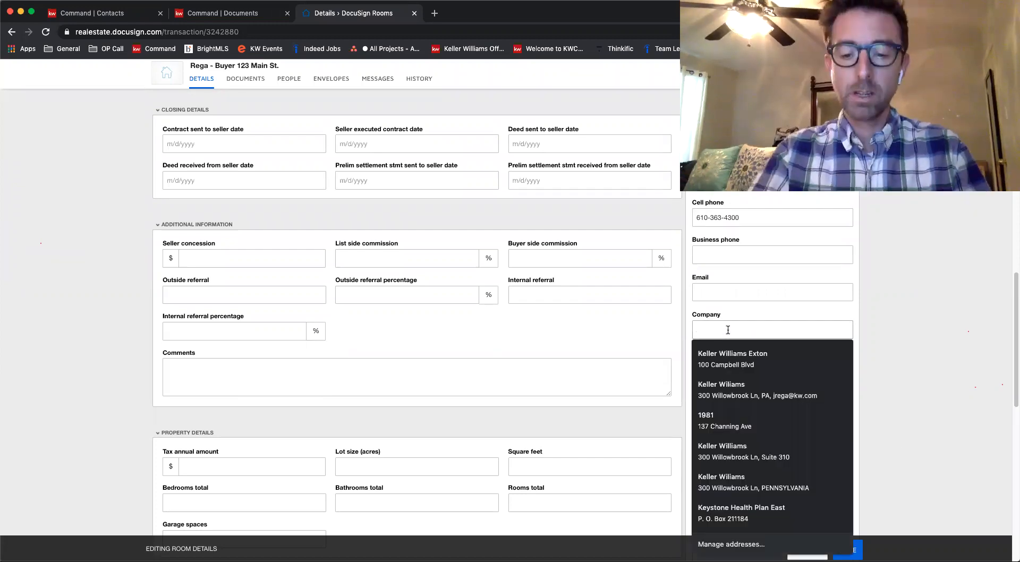
pyautogui.write('Keller Wi')
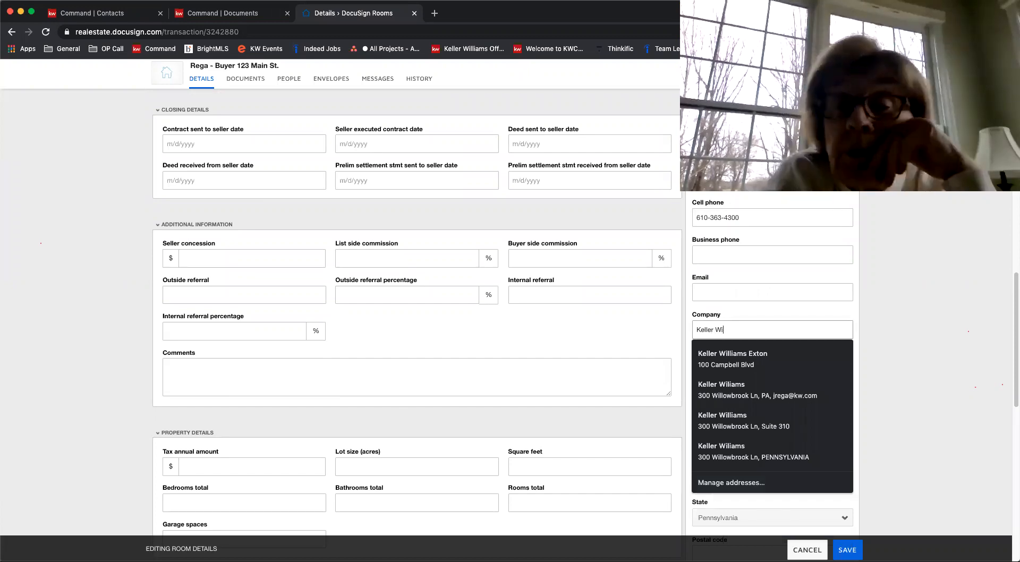
pyautogui.write('lliams')
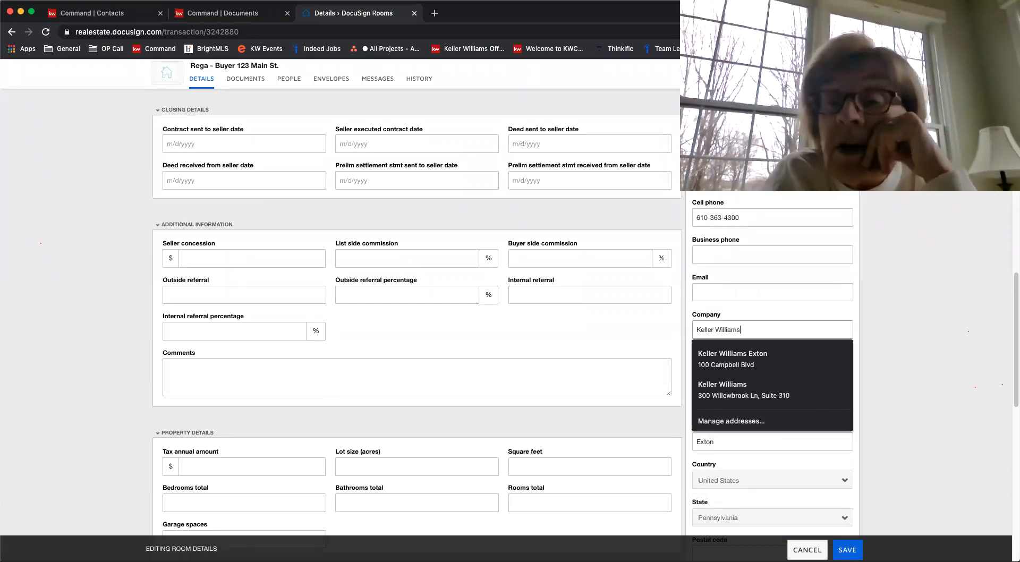
# Extend the Buyer Agent 1 company name to Keller Williams Real Estate
pyautogui.click(1008, 344)
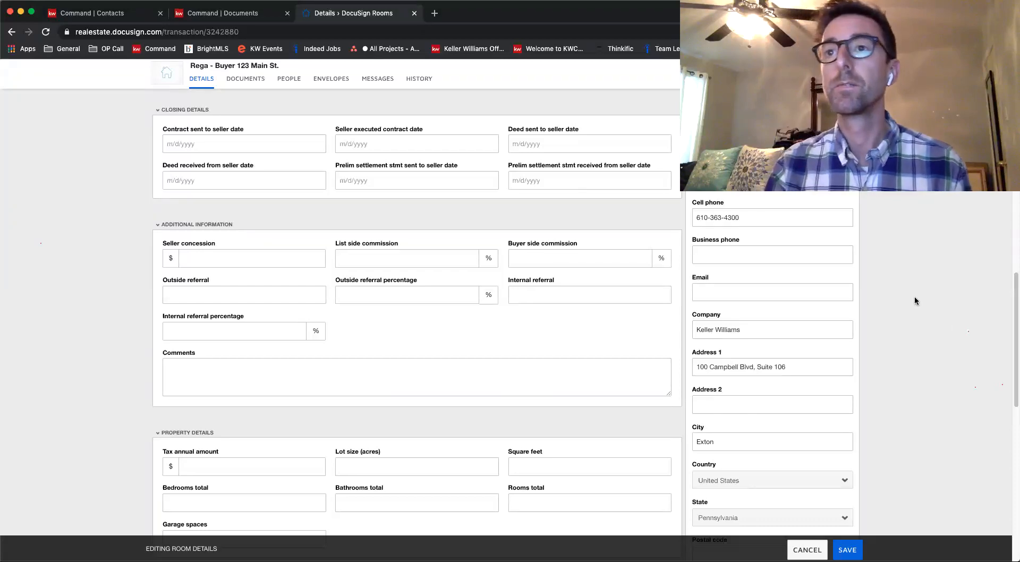
pyautogui.scroll(-2, 915, 301)
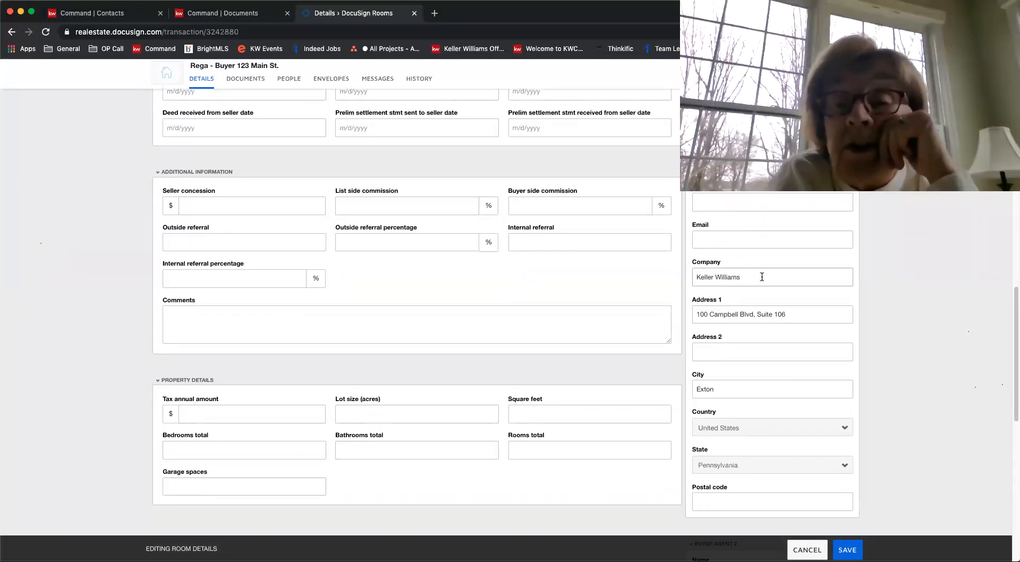
pyautogui.click(762, 277)
pyautogui.write('Real Estate')
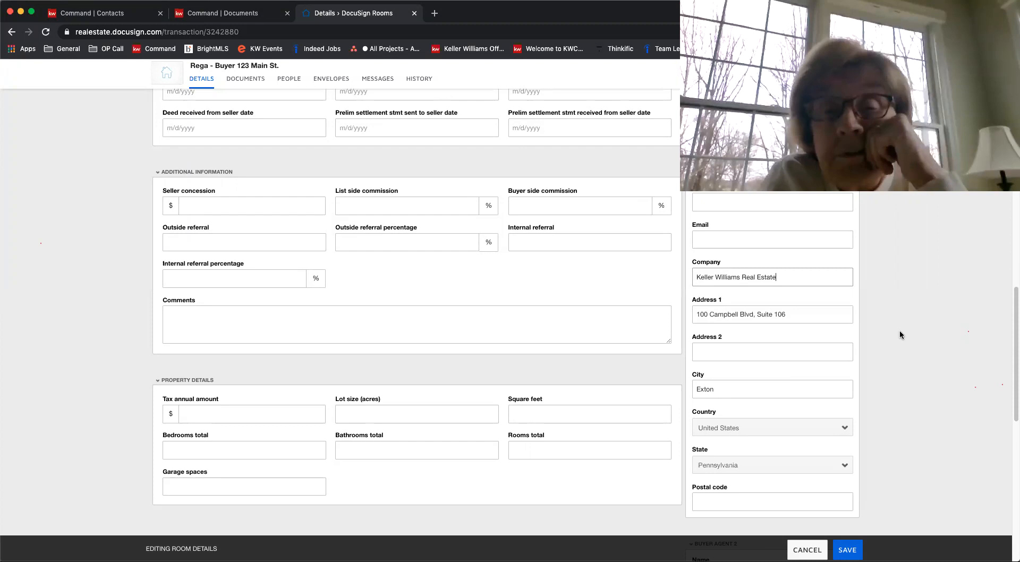
# Enter the office postal code in the Buyer Agent 1 details
pyautogui.scroll(-1, 900, 331)
pyautogui.scroll(-2, 900, 335)
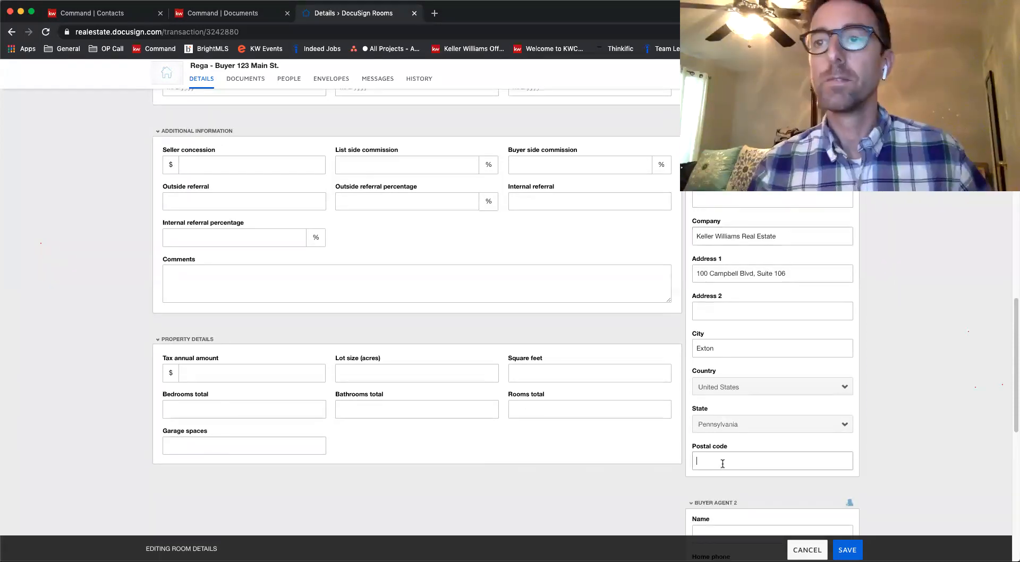
pyautogui.click(722, 463)
pyautogui.write('19341')
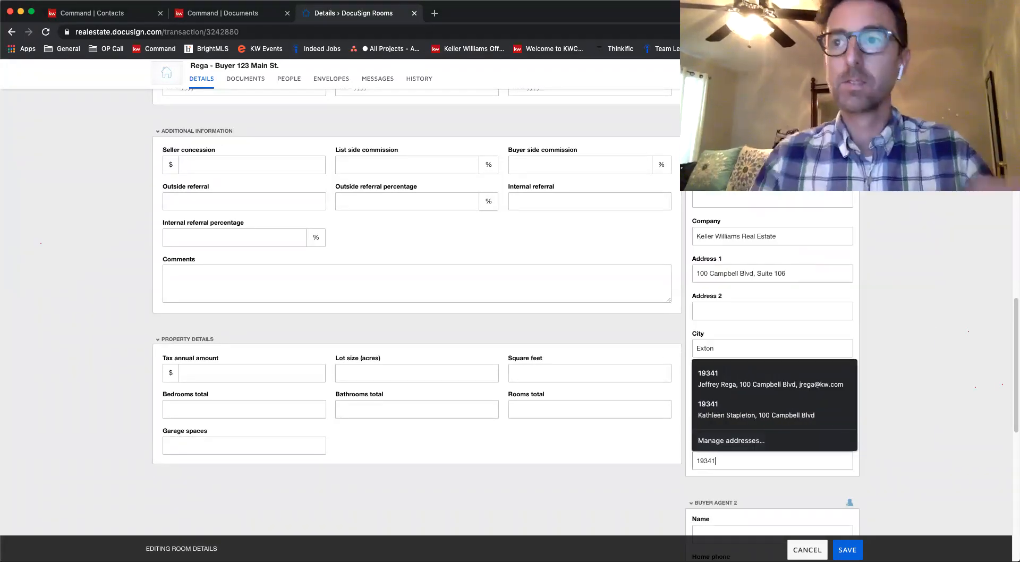
pyautogui.click(929, 391)
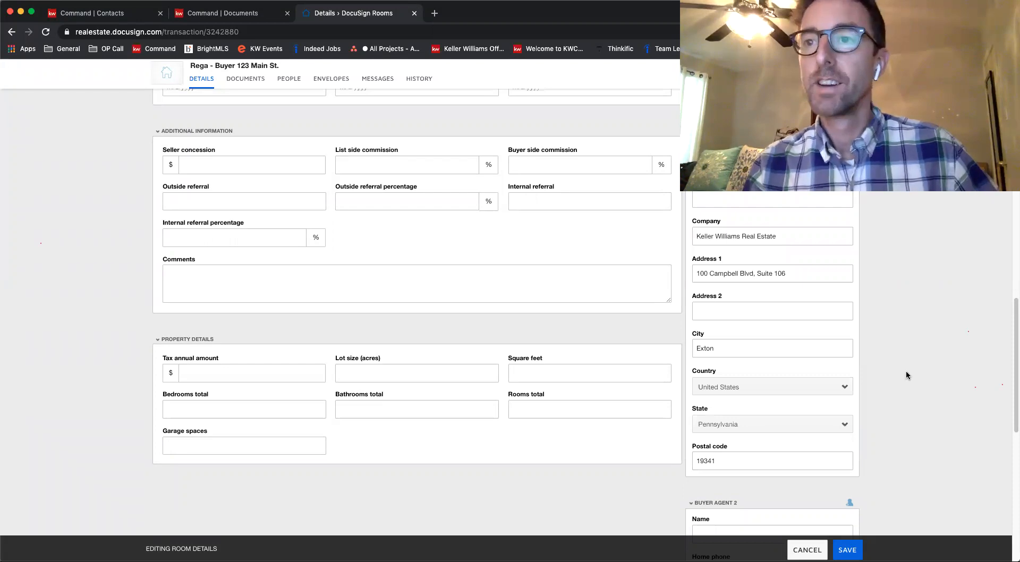
# Fill in the Buyer Agent 1 email with the agent's e-mail address
pyautogui.scroll(-1, 906, 375)
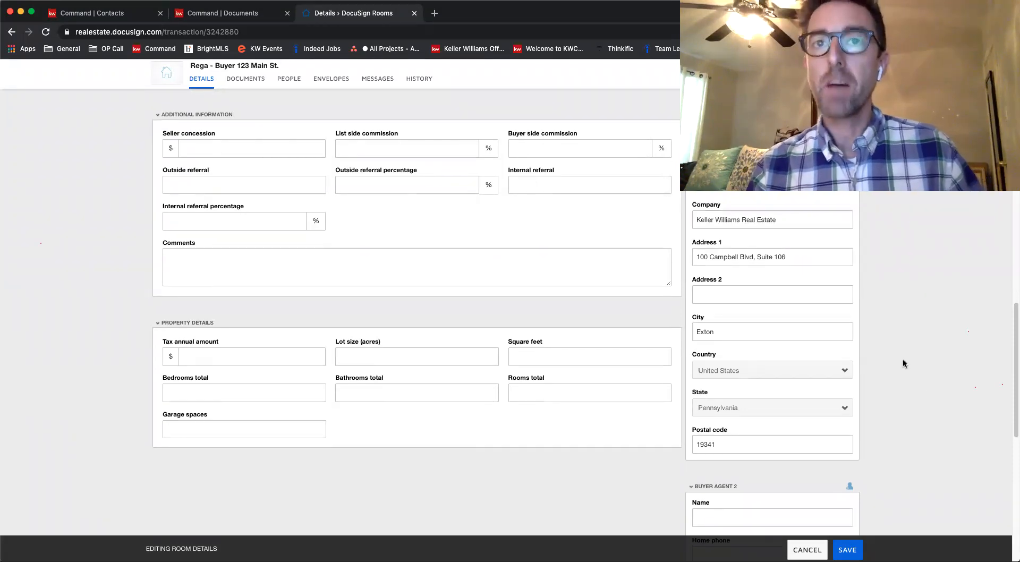
pyautogui.scroll(3, 903, 359)
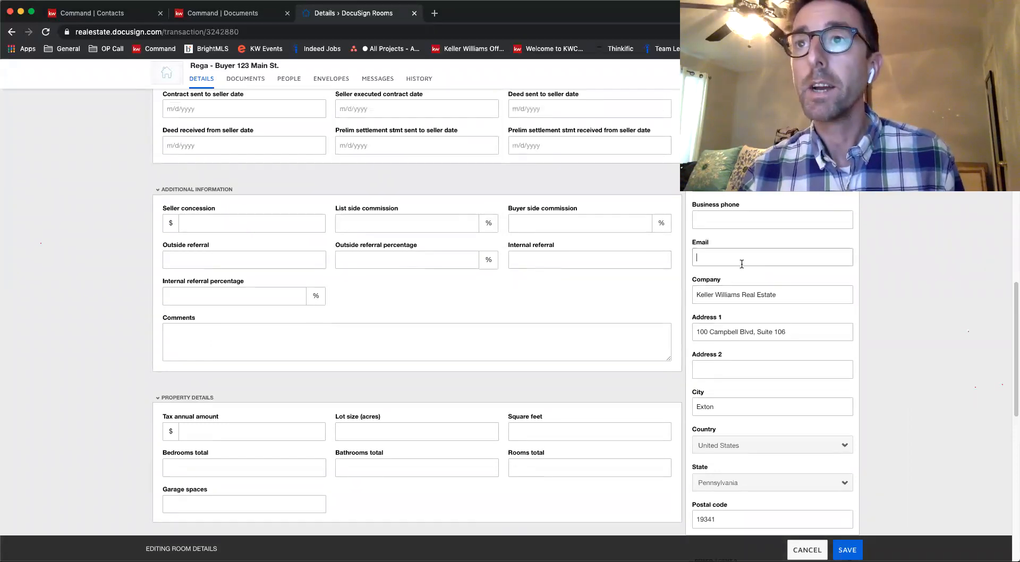
pyautogui.click(790, 257)
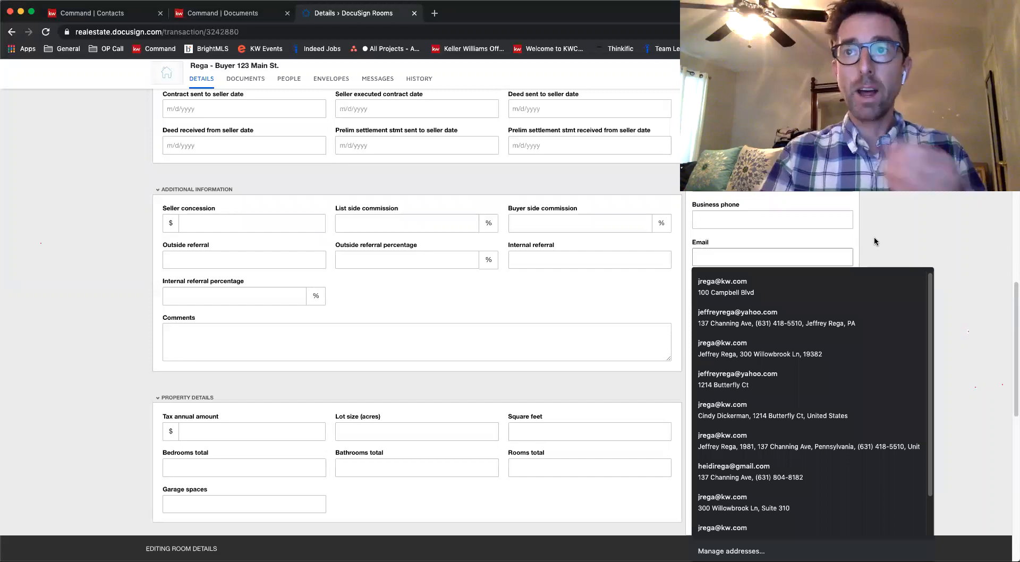
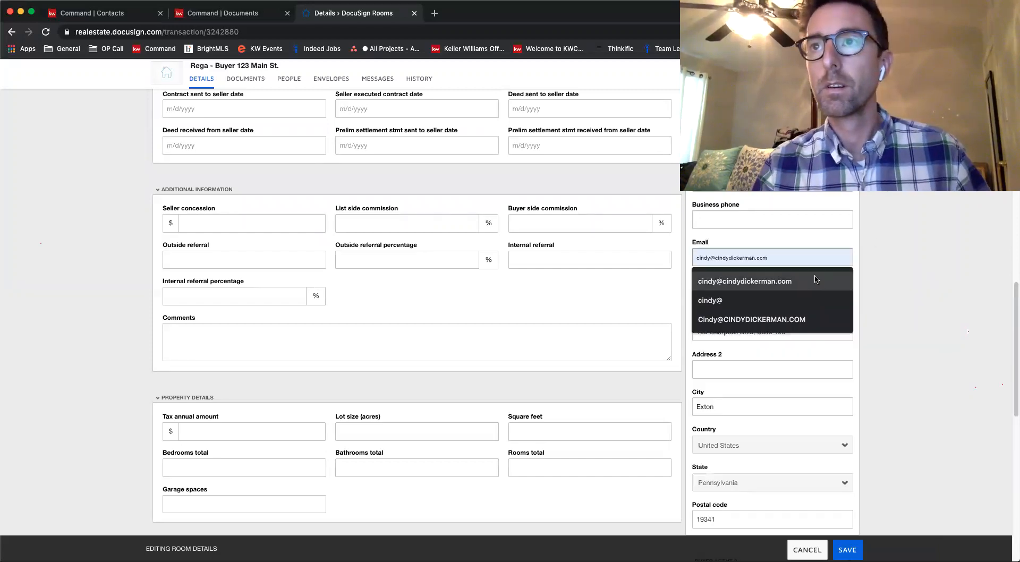
pyautogui.click(818, 280)
# Review the completed room details and save them
pyautogui.scroll(2, 908, 290)
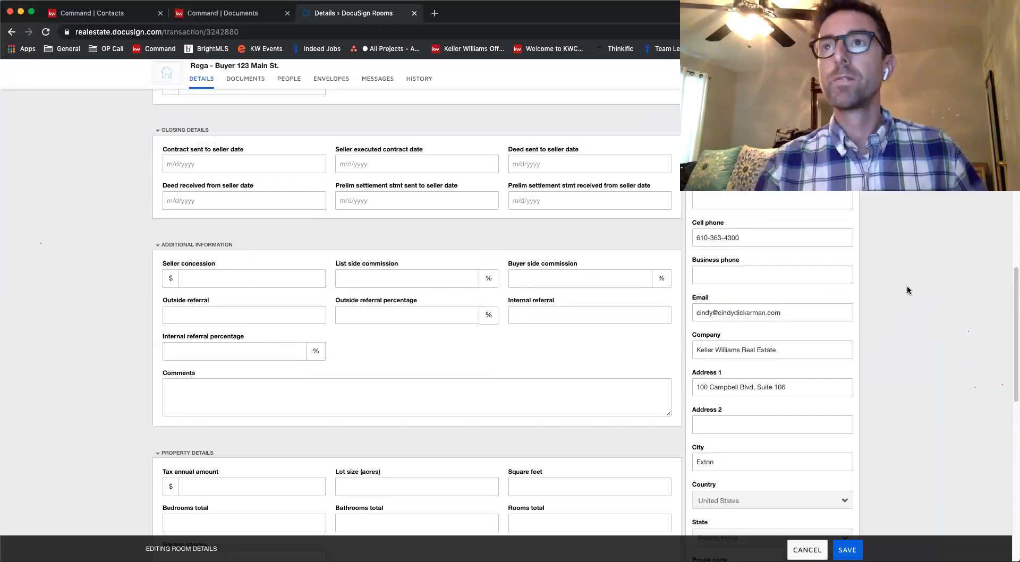
pyautogui.scroll(-5, 906, 289)
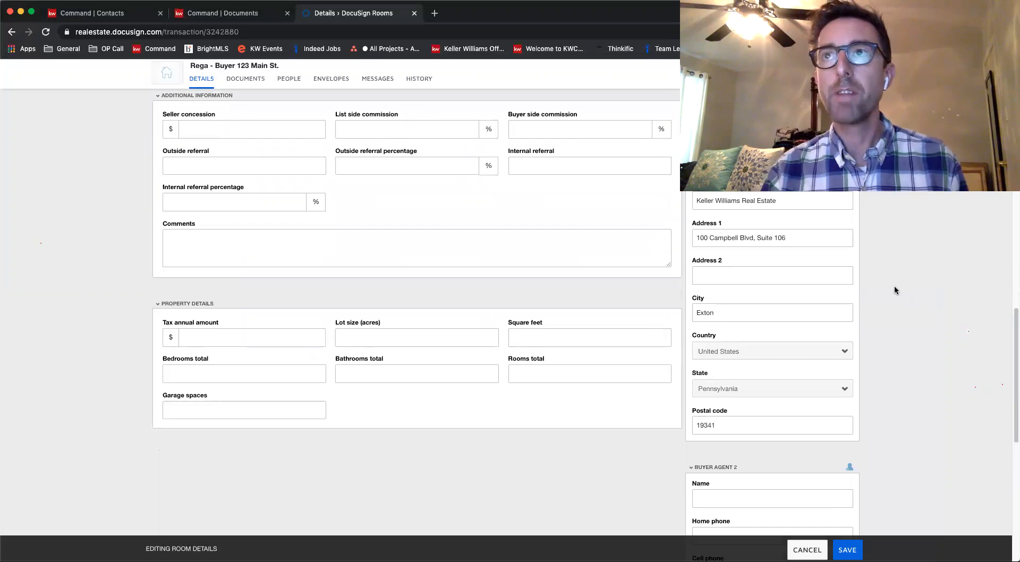
pyautogui.scroll(15, 555, 364)
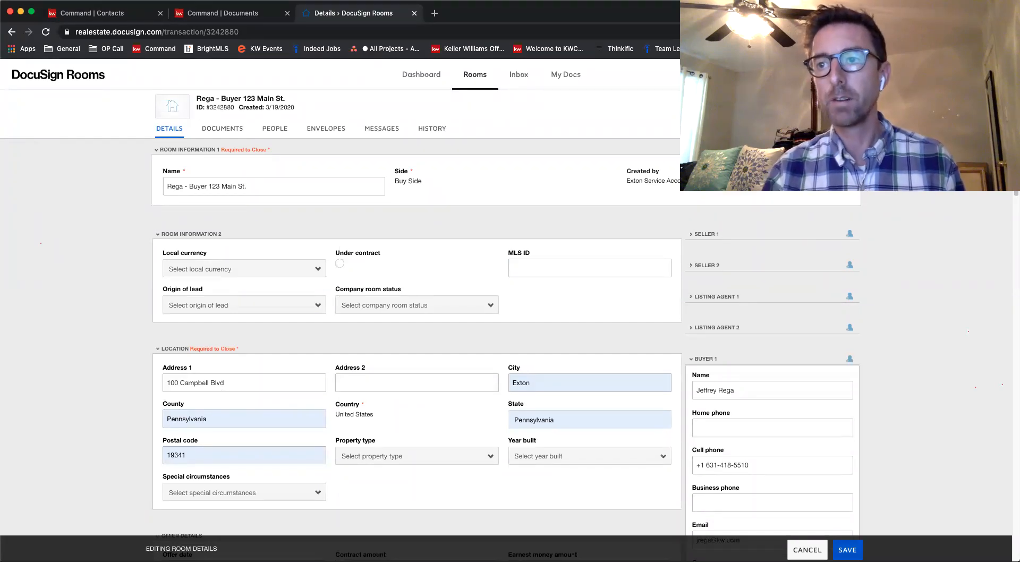
pyautogui.click(848, 550)
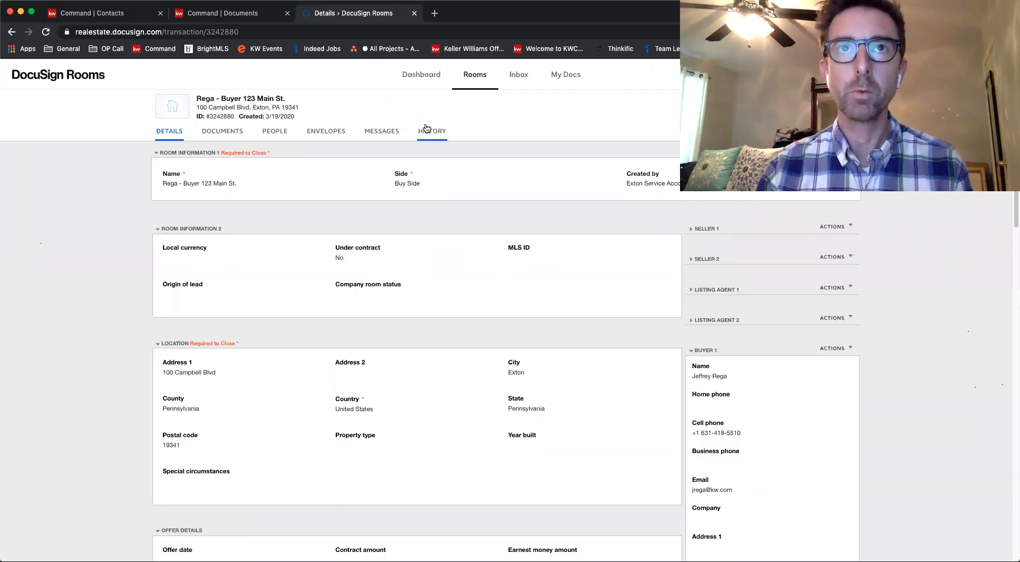
# Create a new envelope in the room and name it AOS & Consumer Notice
pyautogui.click(229, 133)
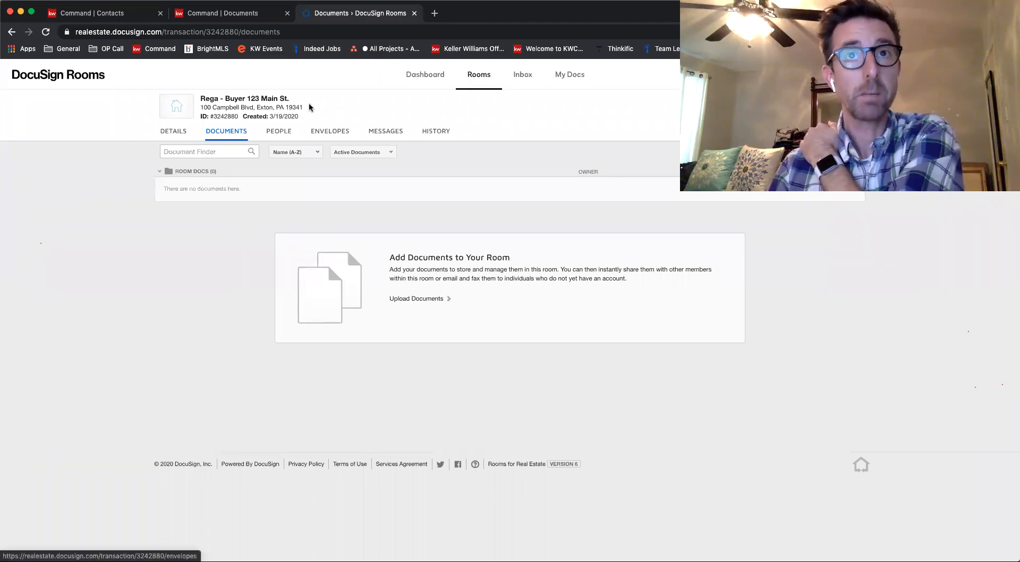
pyautogui.click(336, 137)
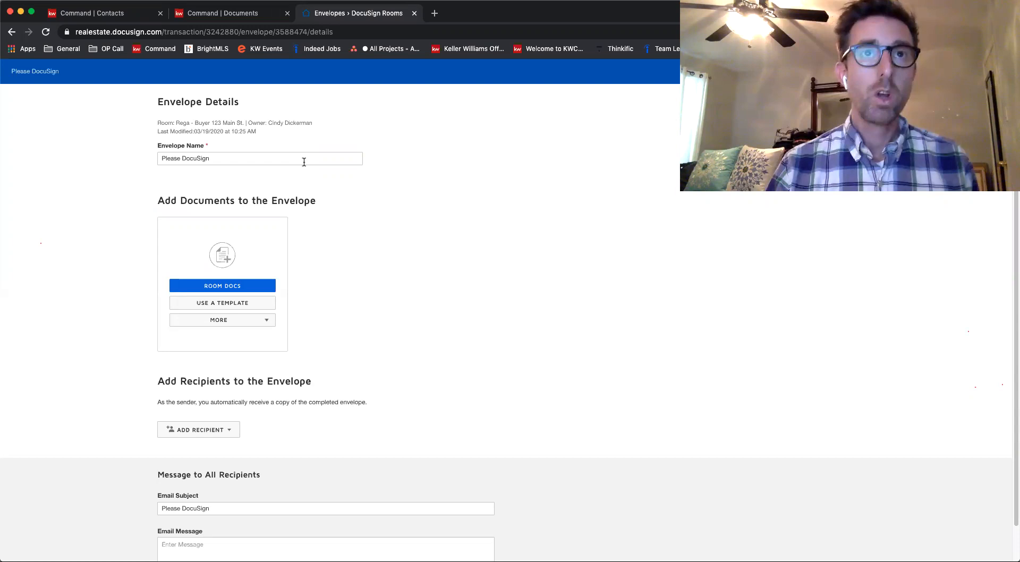
pyautogui.click(304, 162)
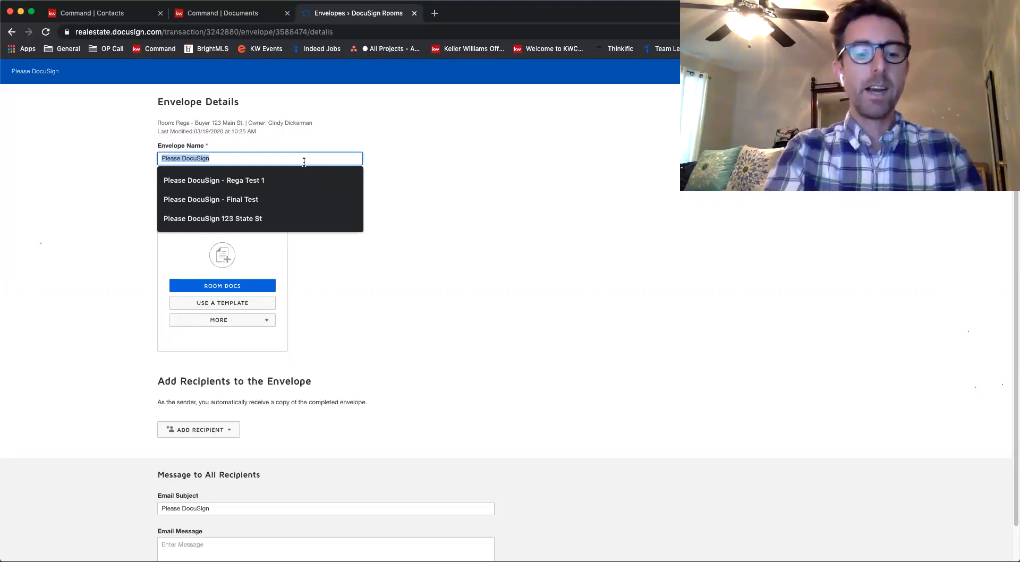
pyautogui.write('AOS & Consumer Notice')
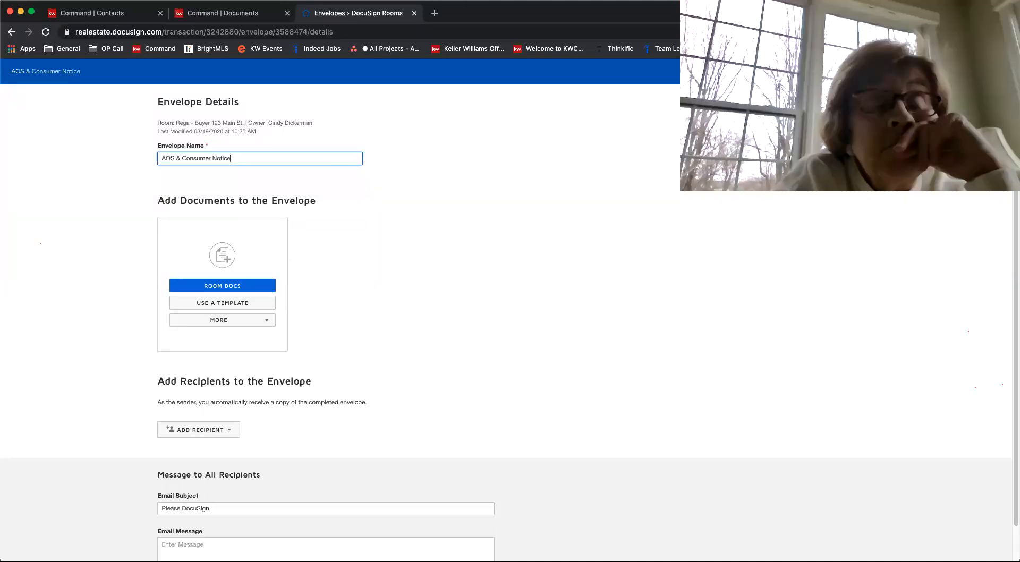
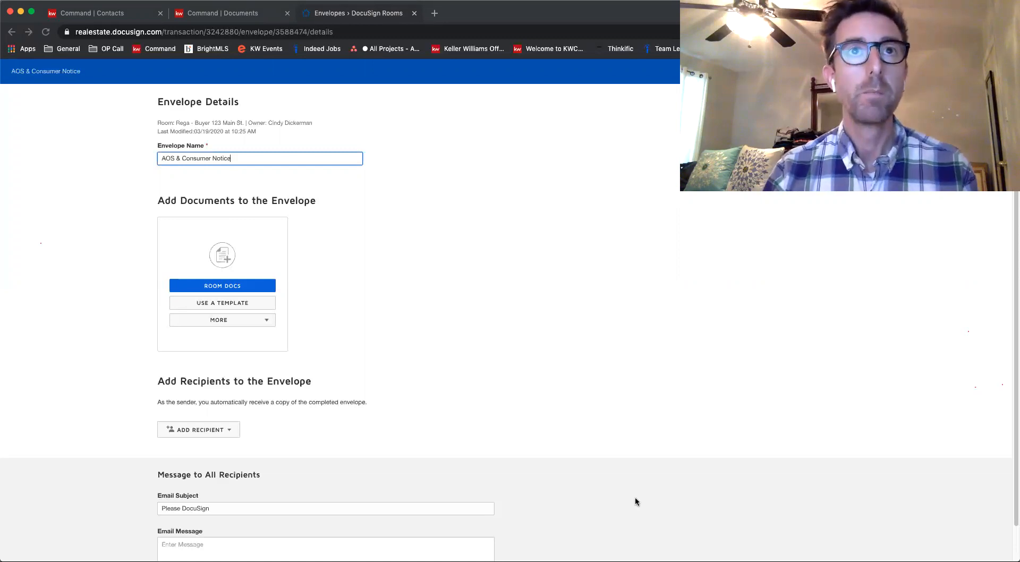
# Open the envelope's template selection and look through My Templates, Shared with Me and All Templates, ending on My Templates
pyautogui.click(489, 273)
pyautogui.click(247, 154)
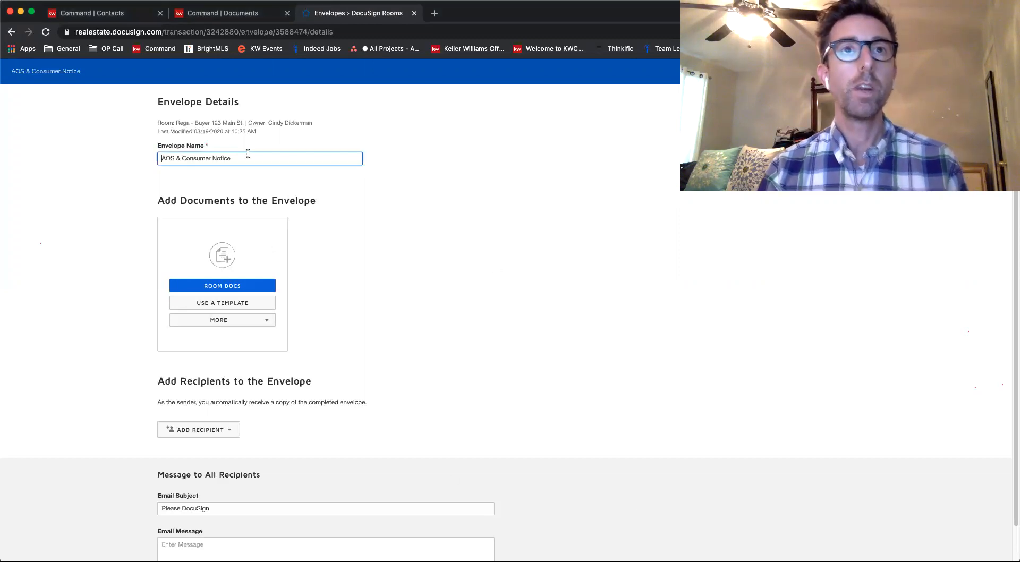
pyautogui.click(225, 303)
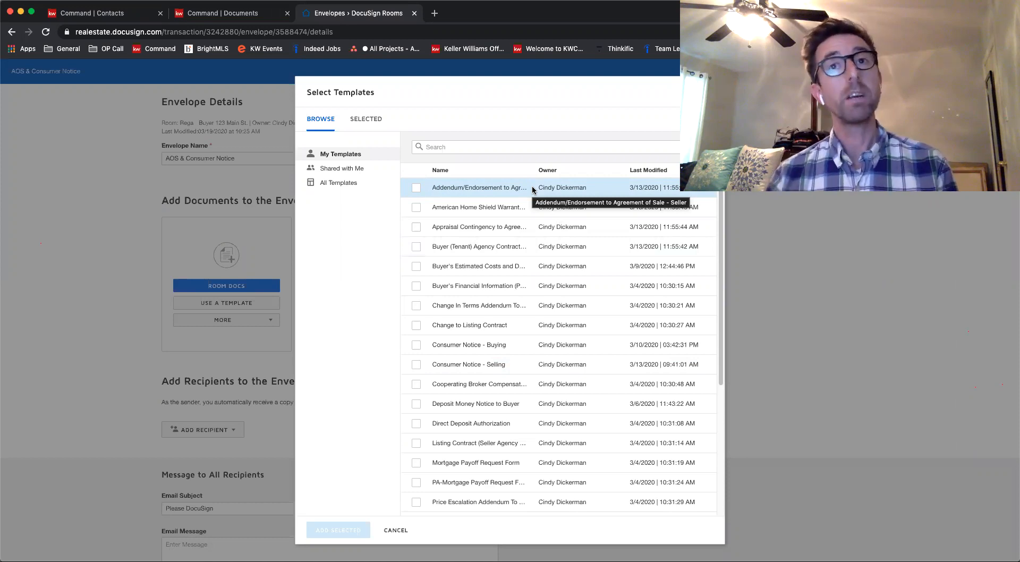
pyautogui.click(341, 170)
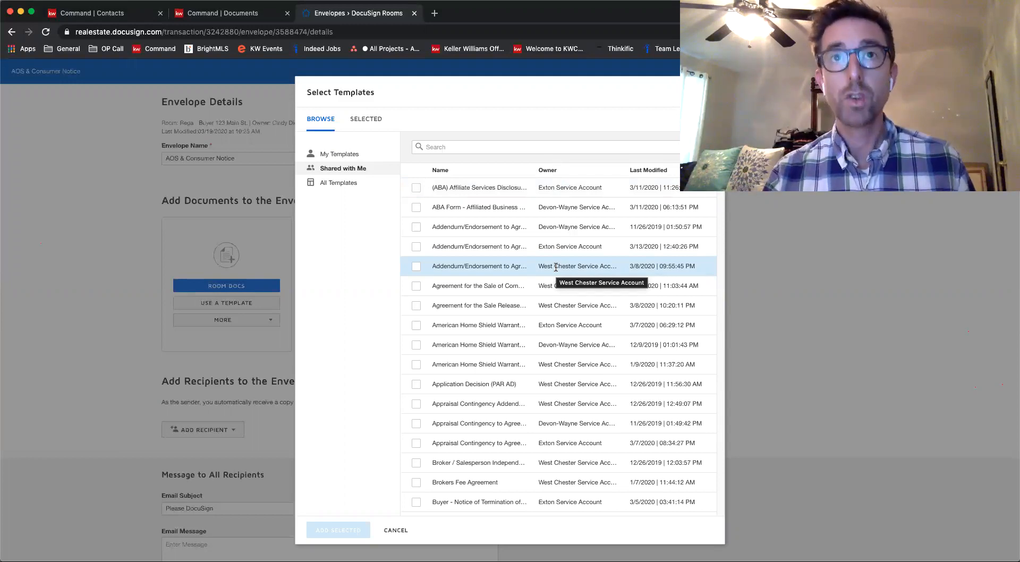
pyautogui.click(337, 154)
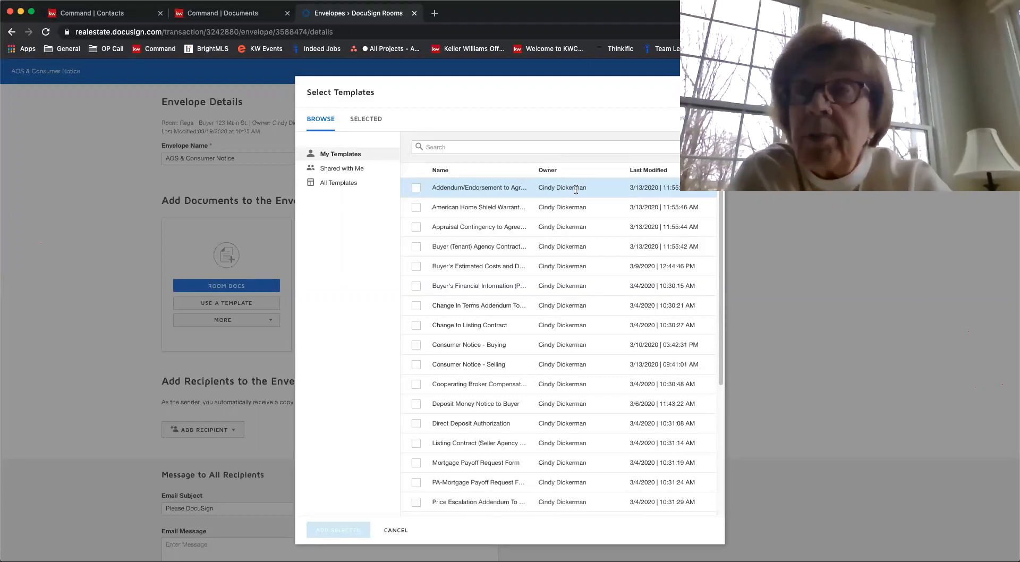
pyautogui.click(340, 185)
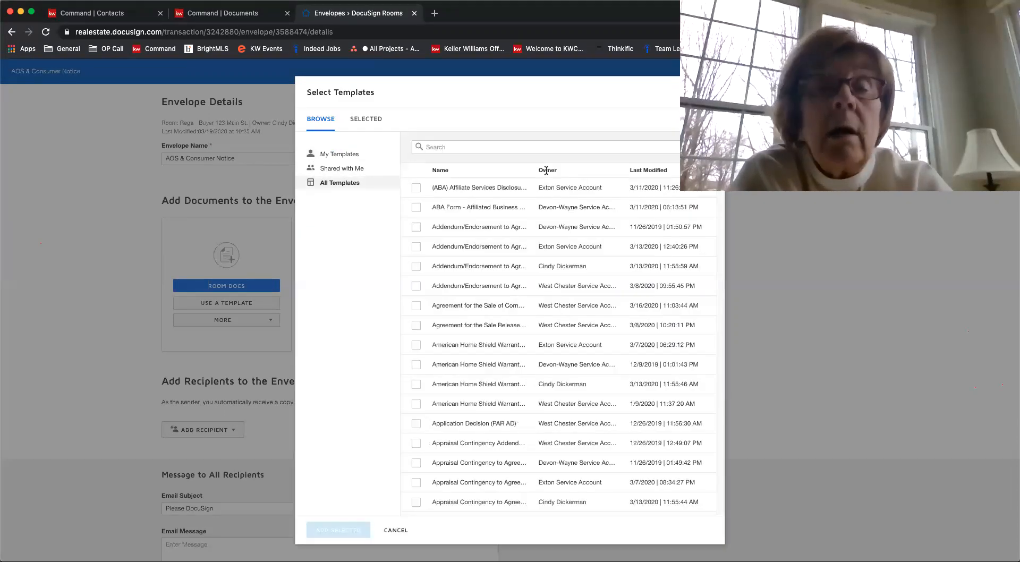
pyautogui.click(343, 155)
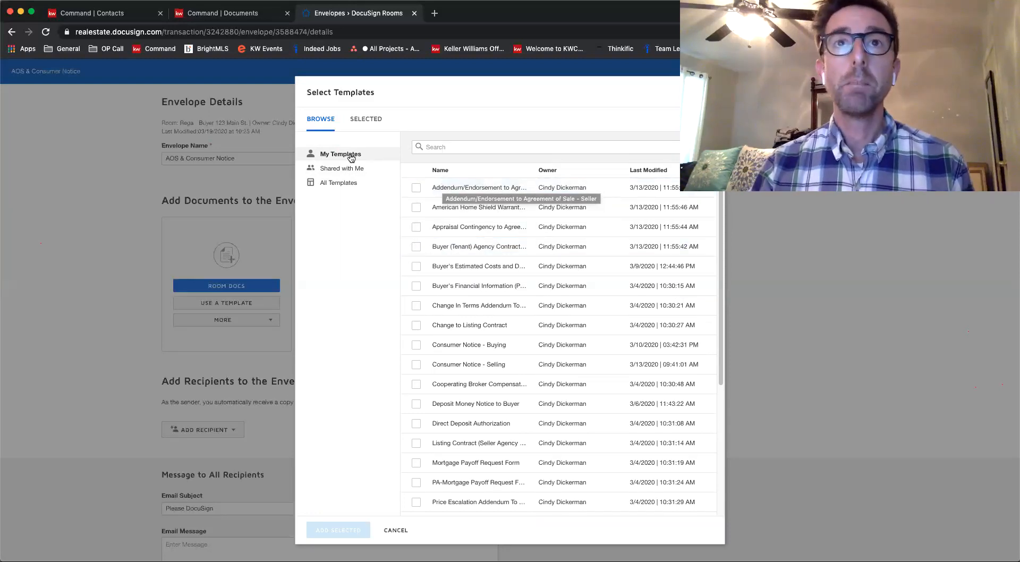
# Search My Templates for "stan" and select the Standard Agreement for the Sale template
pyautogui.click(454, 149)
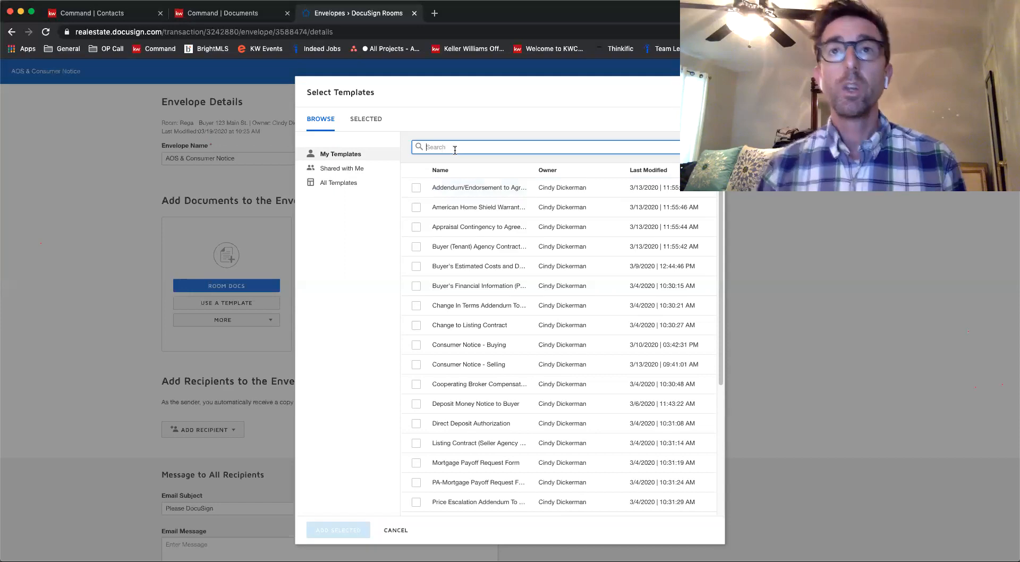
pyautogui.scroll(-5, 566, 393)
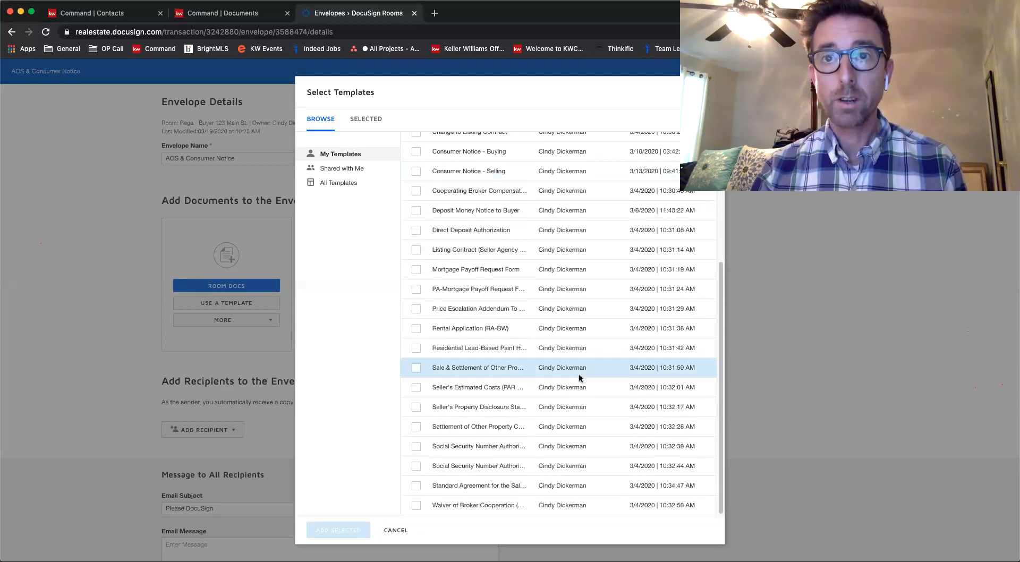
pyautogui.scroll(5, 578, 374)
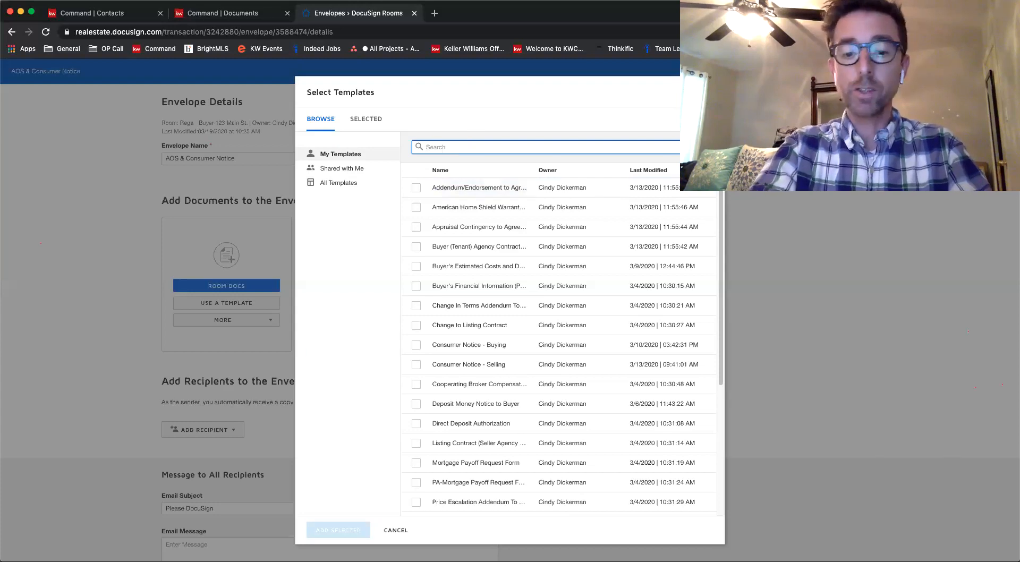
pyautogui.write('sta')
pyautogui.write('n')
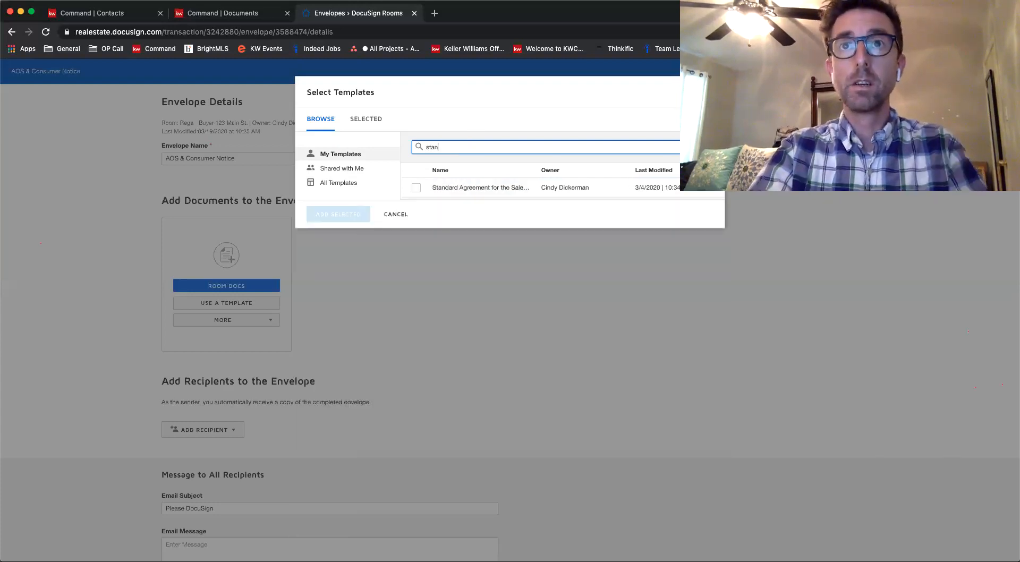
pyautogui.click(417, 188)
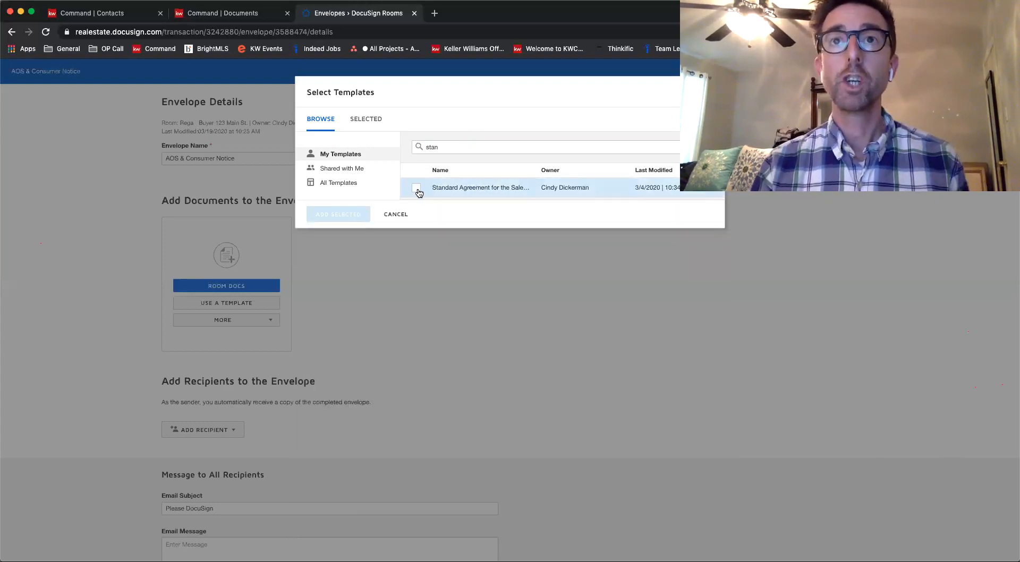
# Clear the template search, also select Consumer Notice - Buying, and add both selected templates to the envelope
pyautogui.click(540, 146)
pyautogui.moveTo(540, 145); pyautogui.dragTo(397, 152)
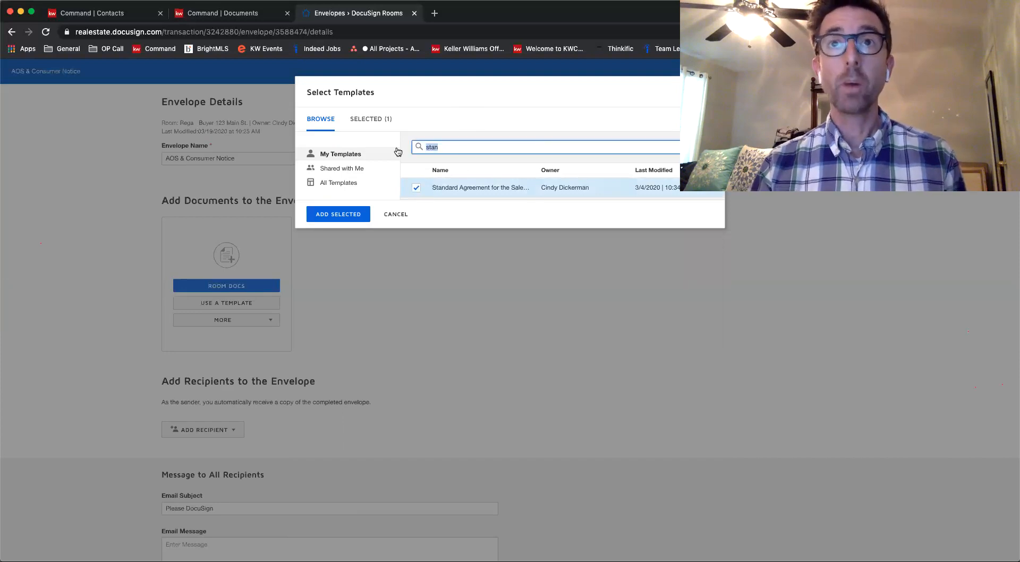
pyautogui.press('BackSpace')
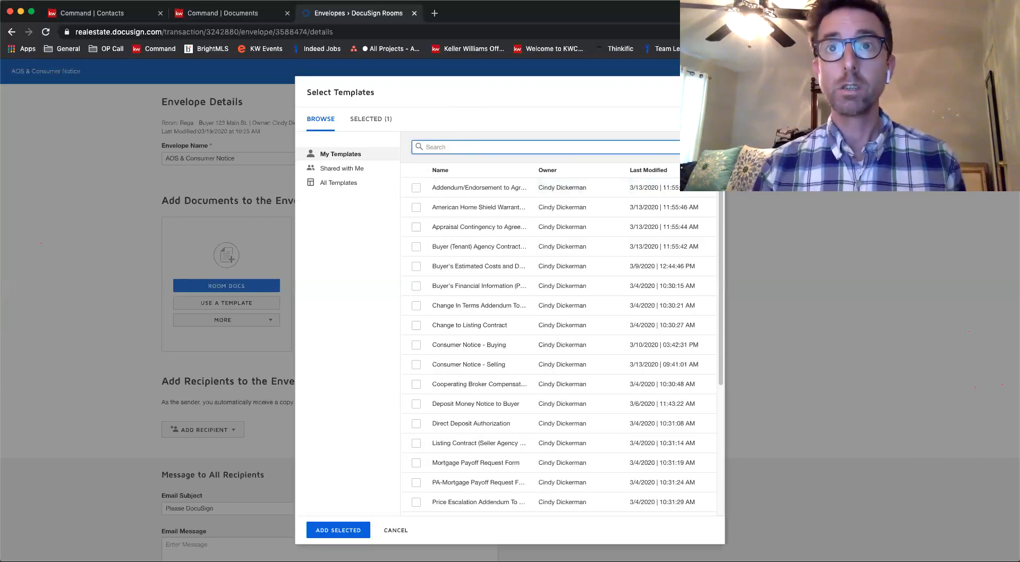
pyautogui.click(416, 346)
pyautogui.scroll(-5, 418, 349)
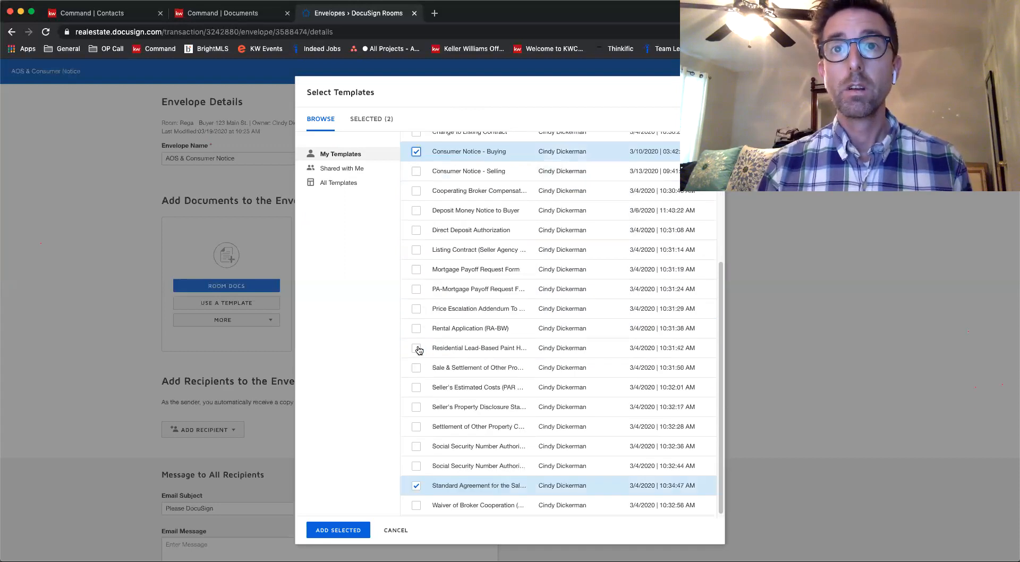
pyautogui.scroll(5, 415, 468)
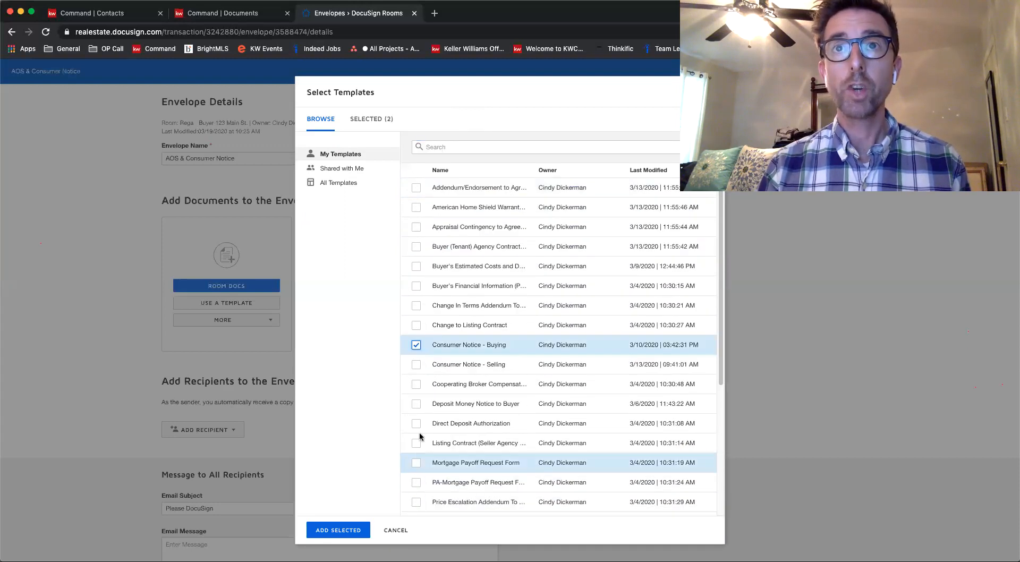
pyautogui.scroll(-1, 415, 347)
pyautogui.scroll(-4, 415, 347)
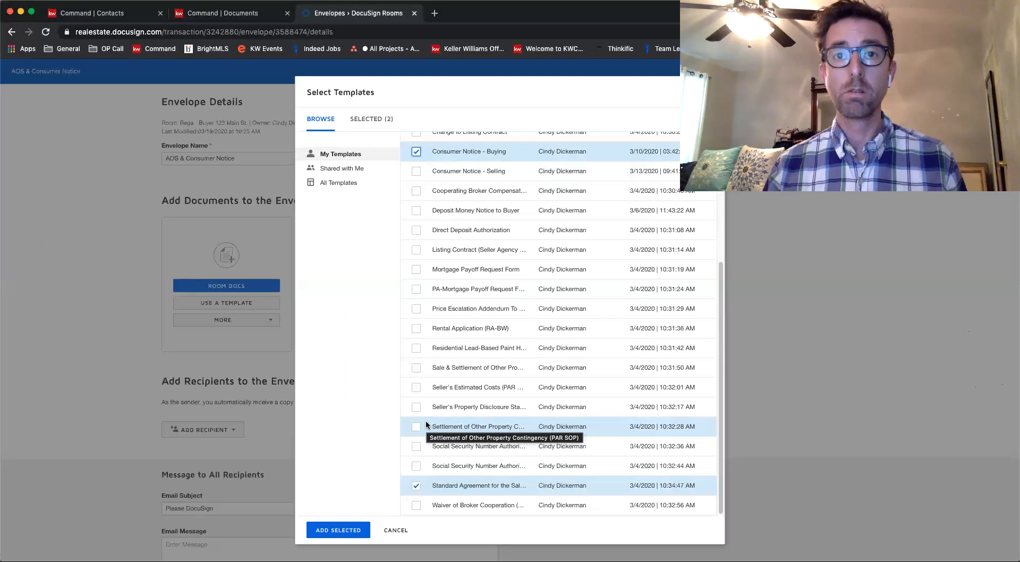
pyautogui.click(338, 530)
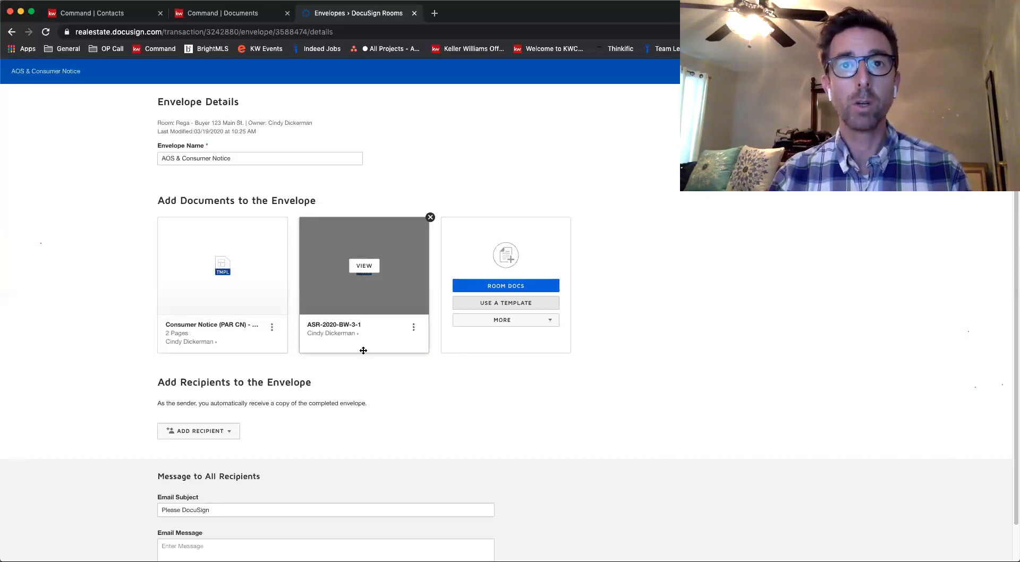
# Start adding recipients from pre-tagged roles and select the Buyer One and Buyers' Agent roles
pyautogui.scroll(-1, 476, 406)
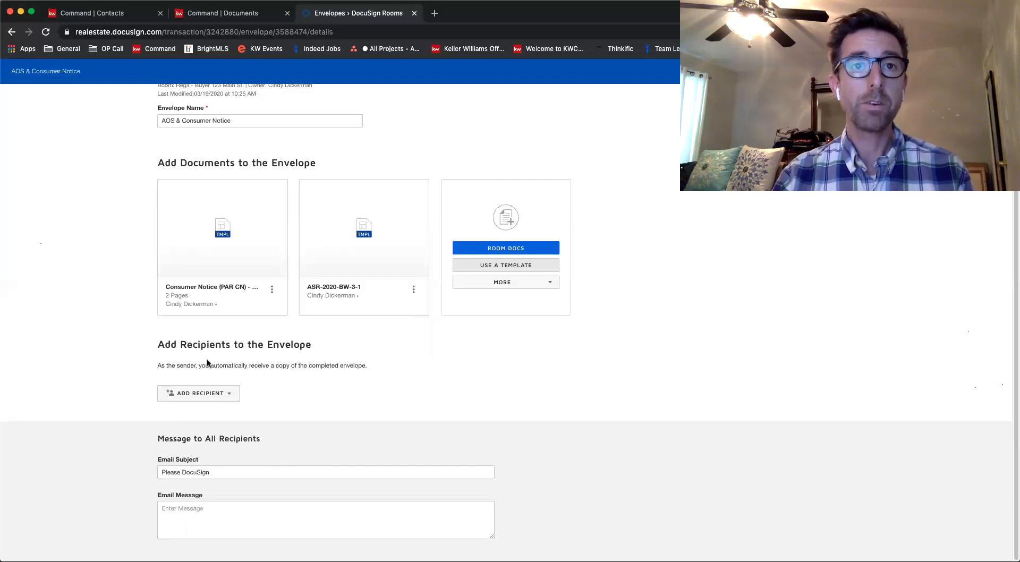
pyautogui.click(228, 396)
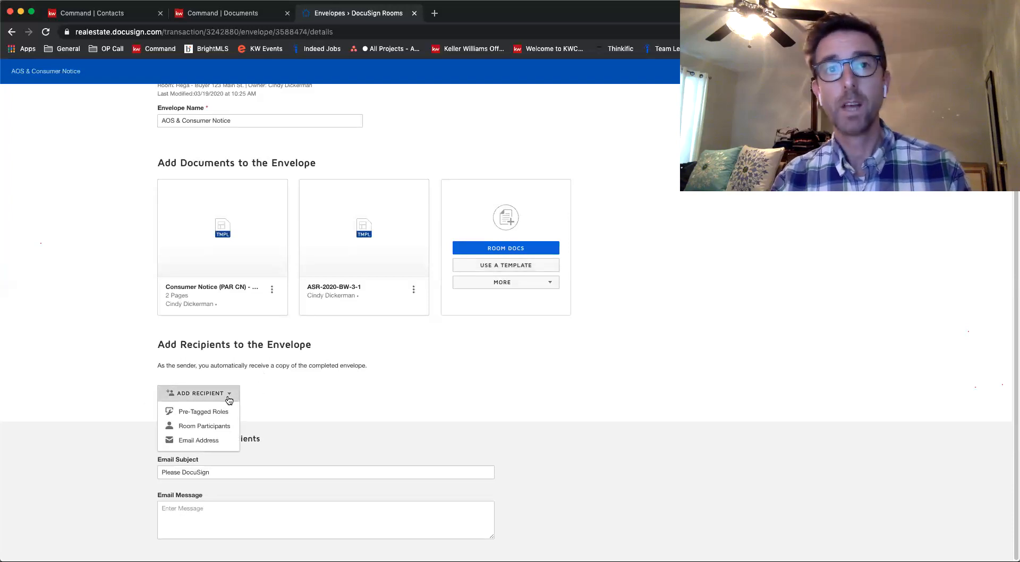
pyautogui.click(197, 412)
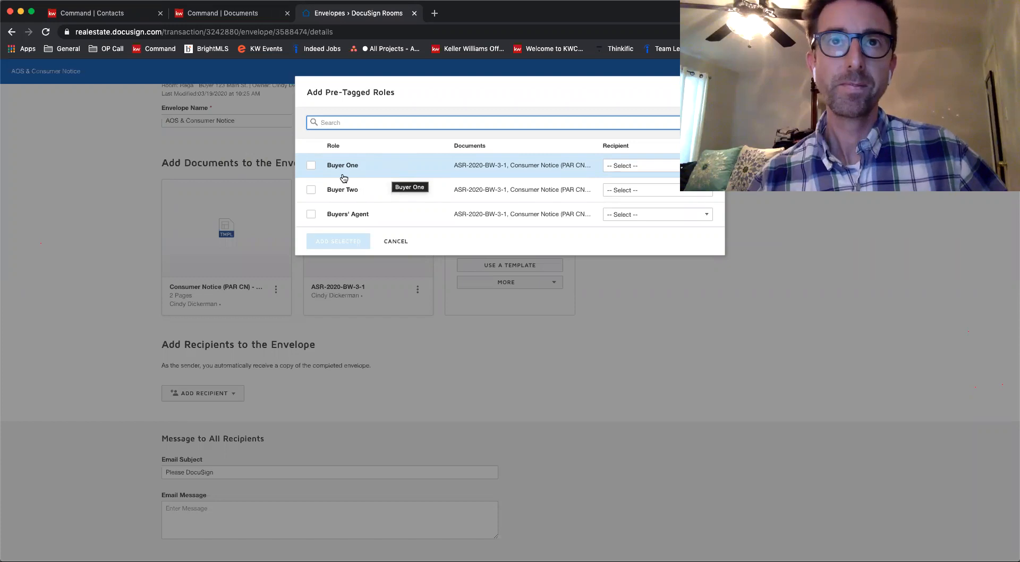
pyautogui.click(311, 166)
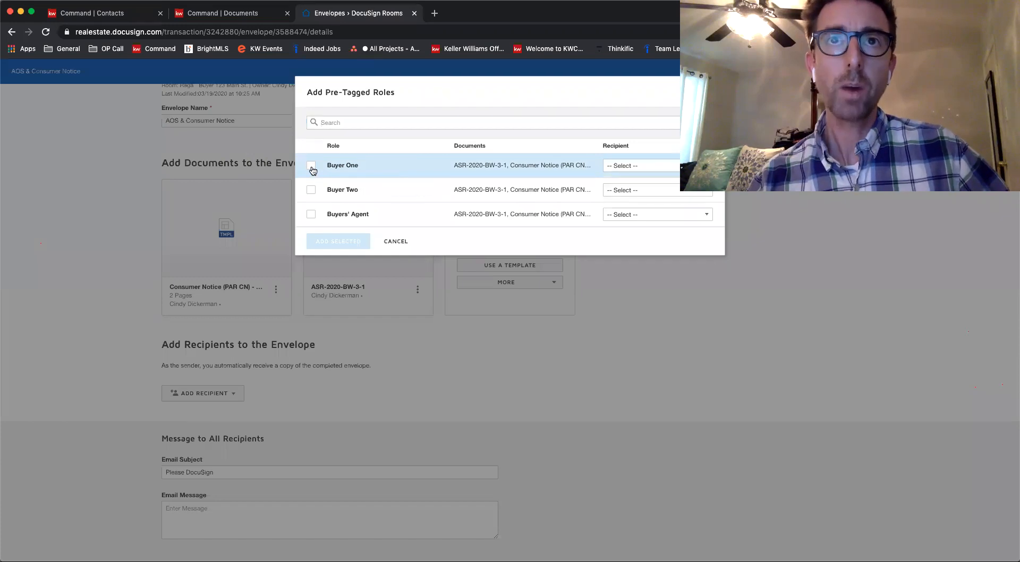
pyautogui.click(312, 215)
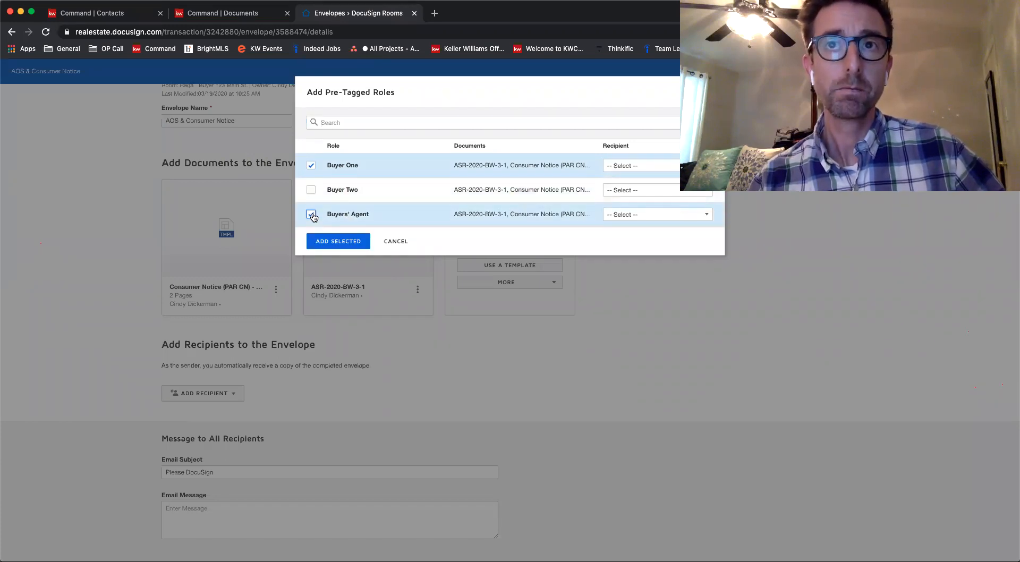
# Assign the buyer to Buyer One and the agent to Buyers' Agent, and add both roles as envelope recipients
pyautogui.click(673, 167)
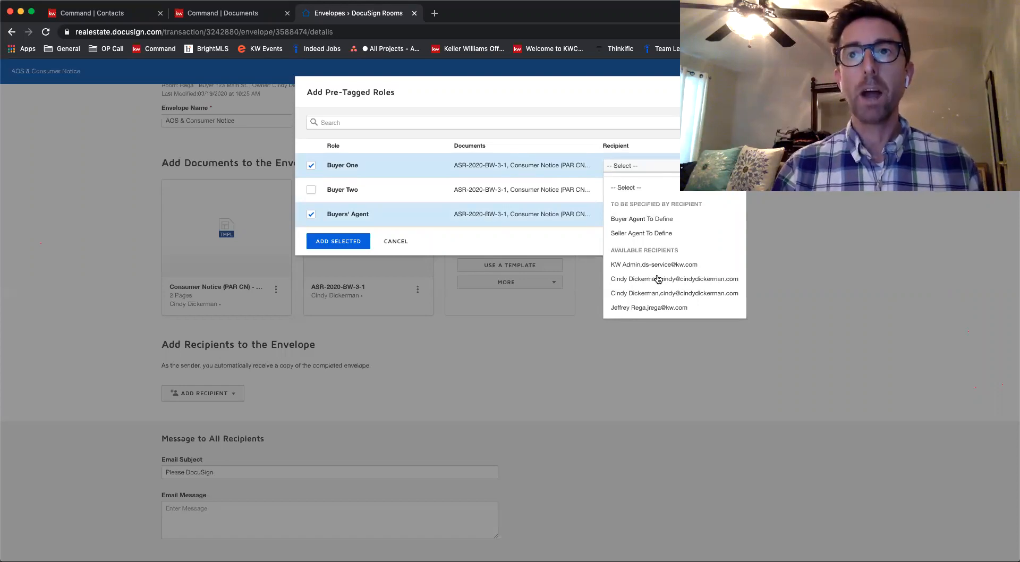
pyautogui.click(649, 308)
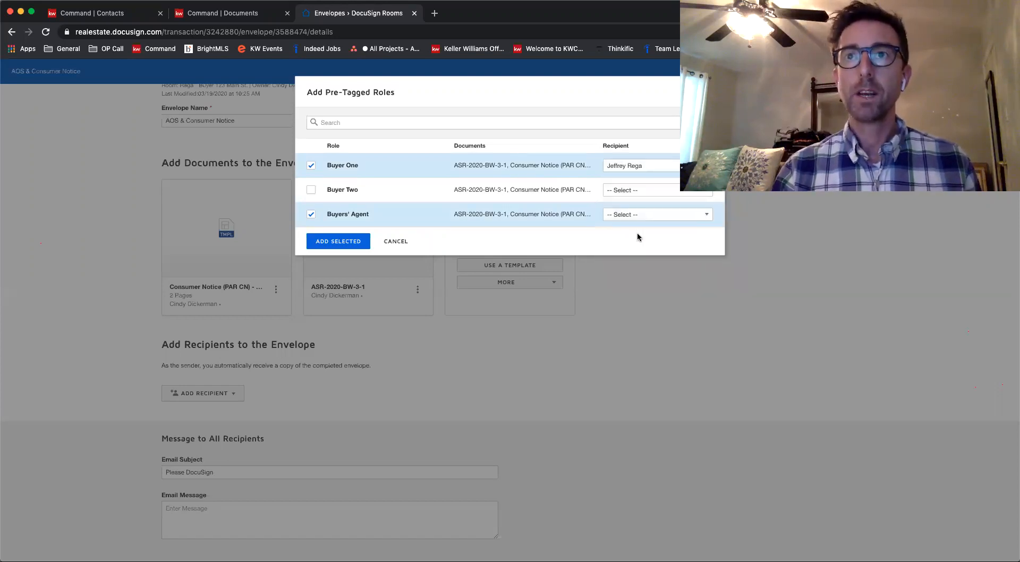
pyautogui.click(638, 216)
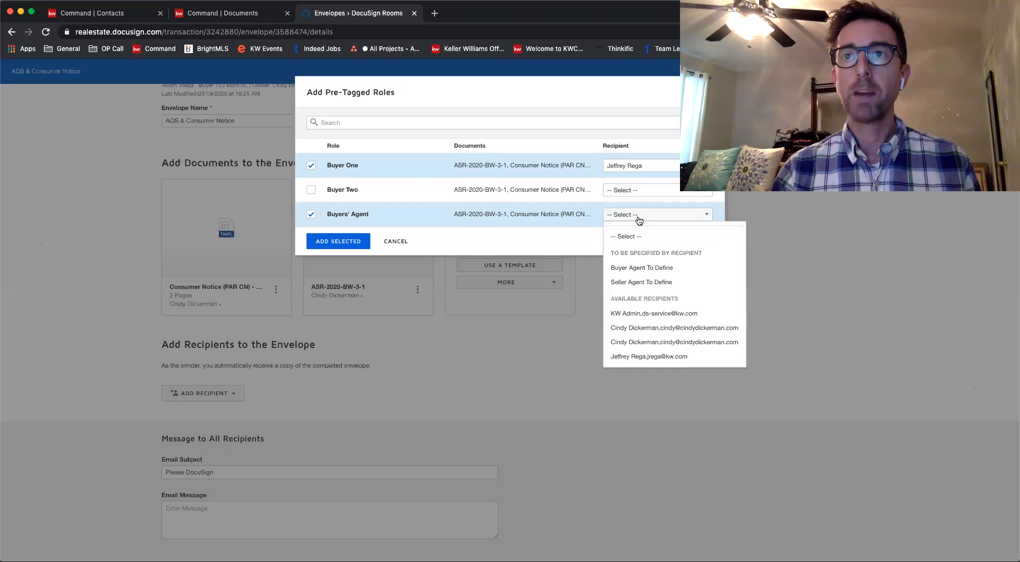
pyautogui.click(644, 329)
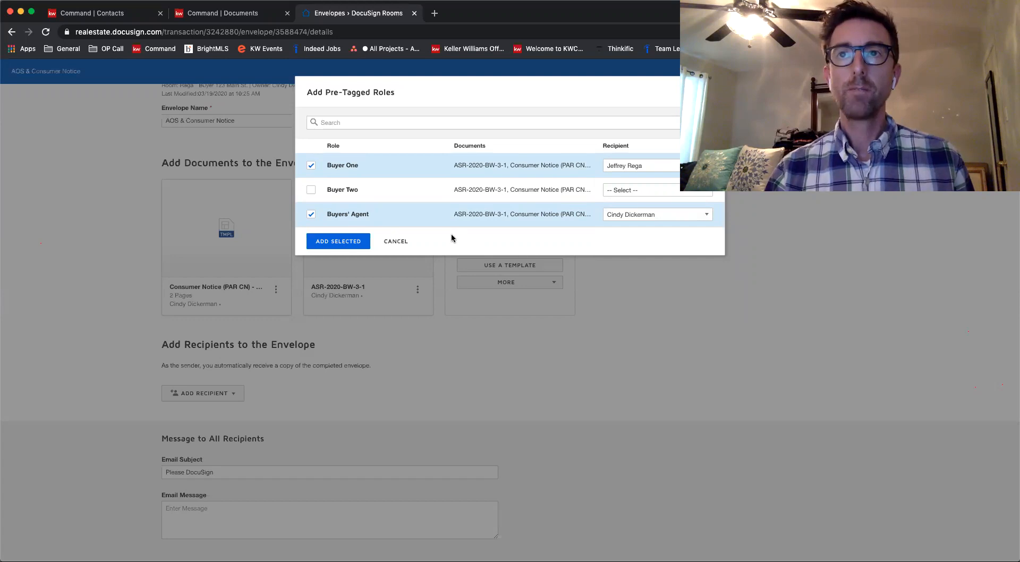
pyautogui.click(338, 242)
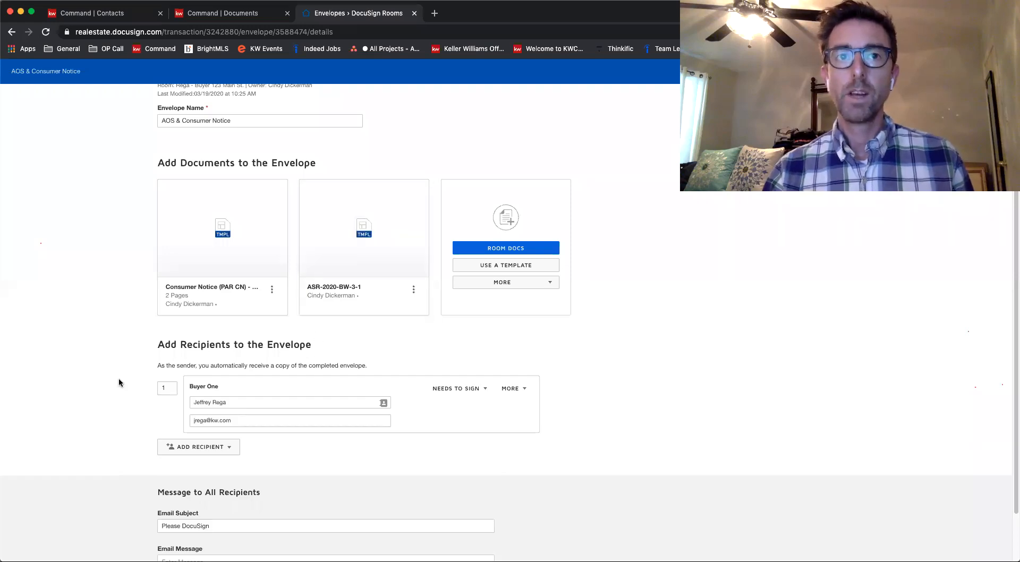
# Set the signing order of the Buyers' Agent recipient to 2
pyautogui.scroll(-3, 119, 377)
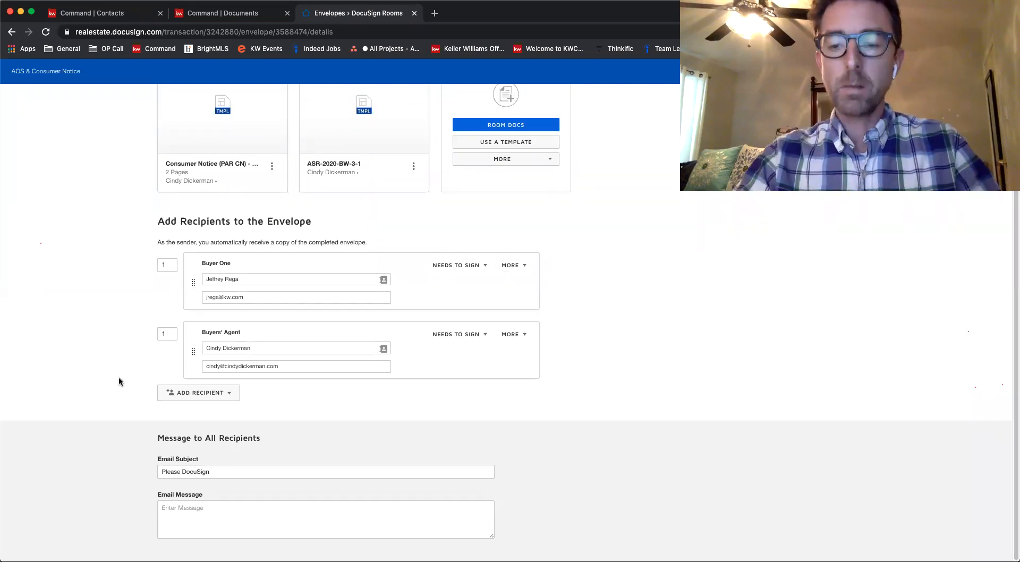
pyautogui.press('super+equal')
pyautogui.press('super+equal')
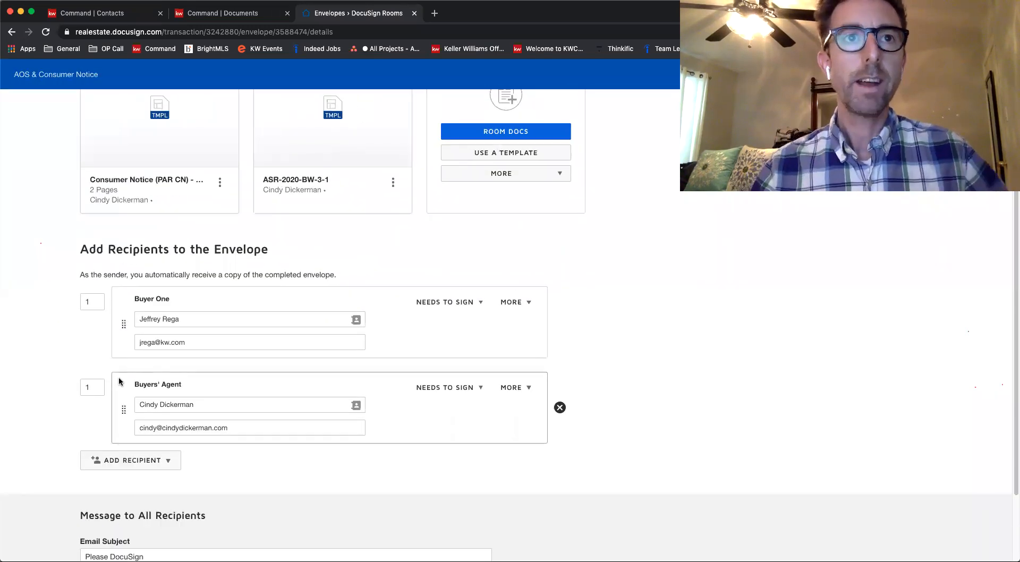
pyautogui.scroll(-1, 49, 320)
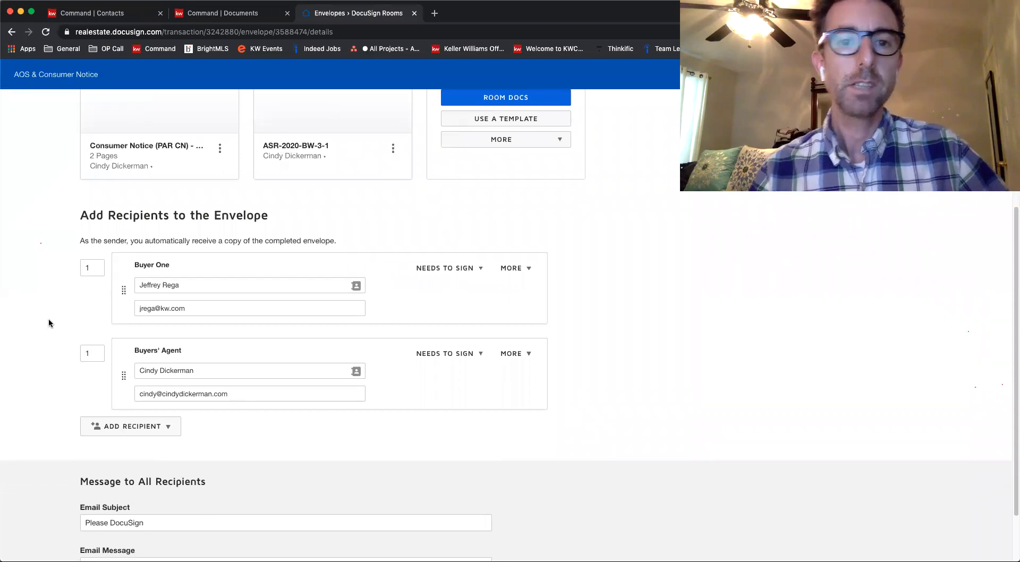
pyautogui.scroll(-1, 49, 320)
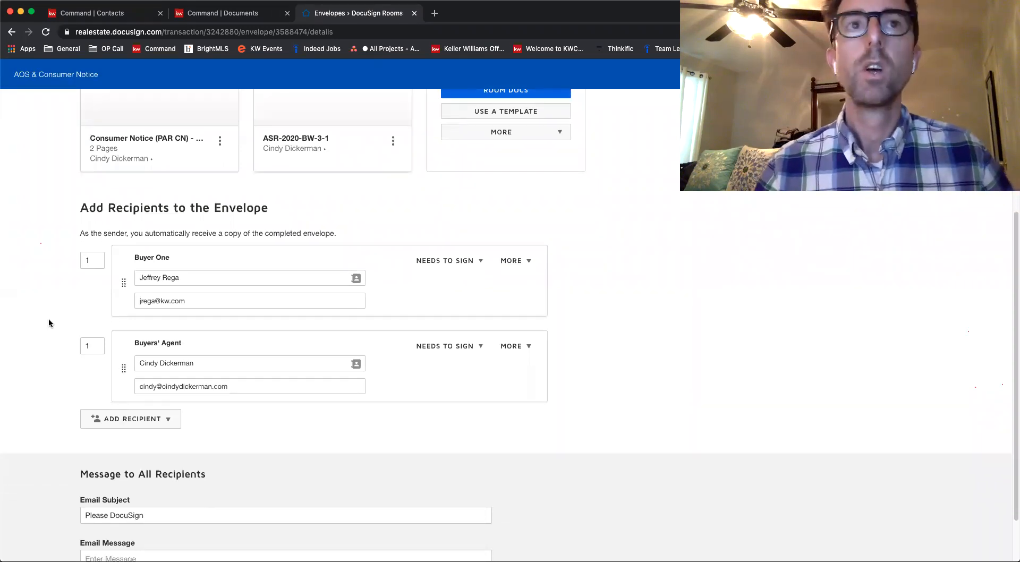
pyautogui.scroll(-2, 49, 322)
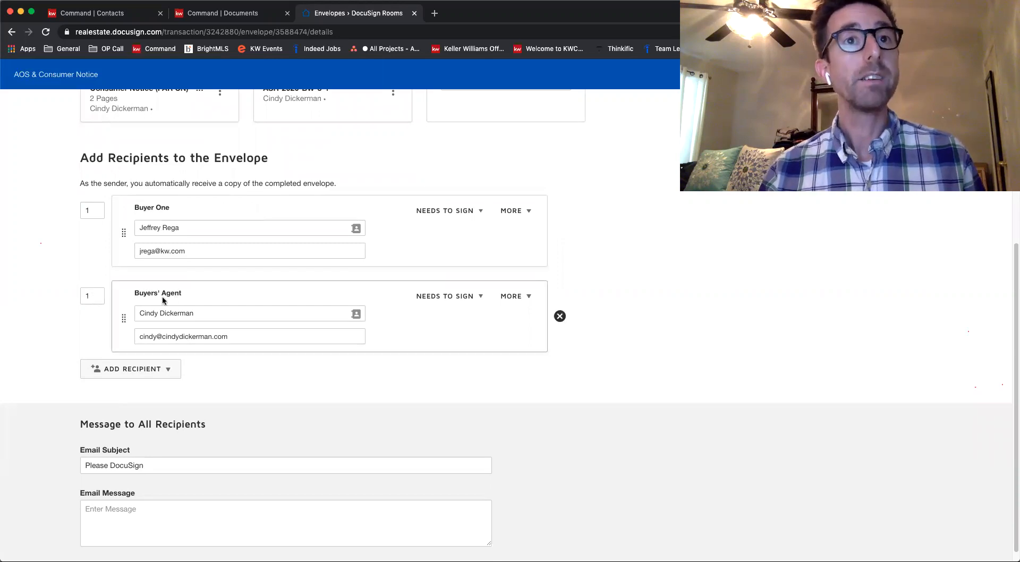
pyautogui.doubleClick(90, 296)
pyautogui.write('2')
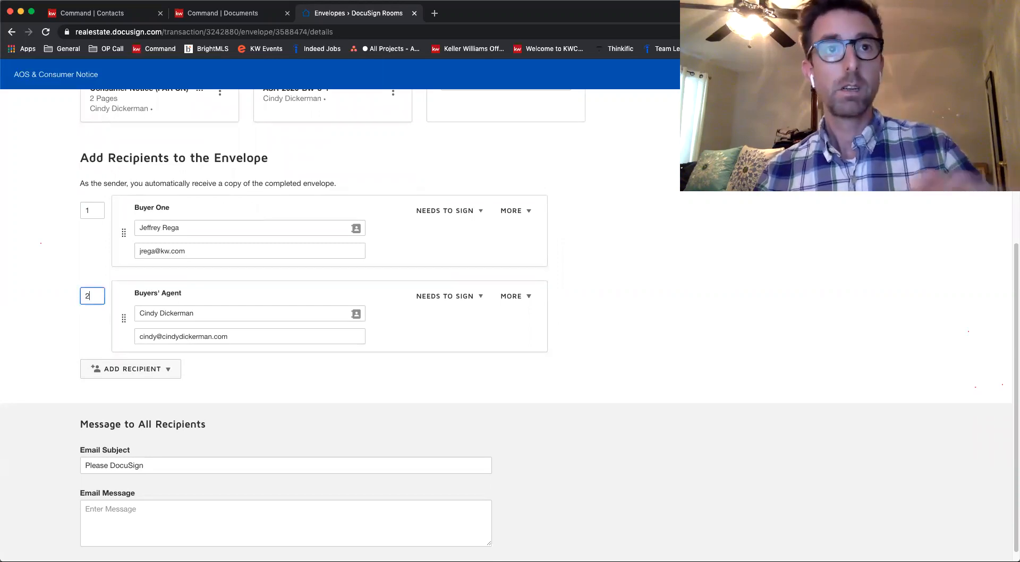
pyautogui.click(62, 325)
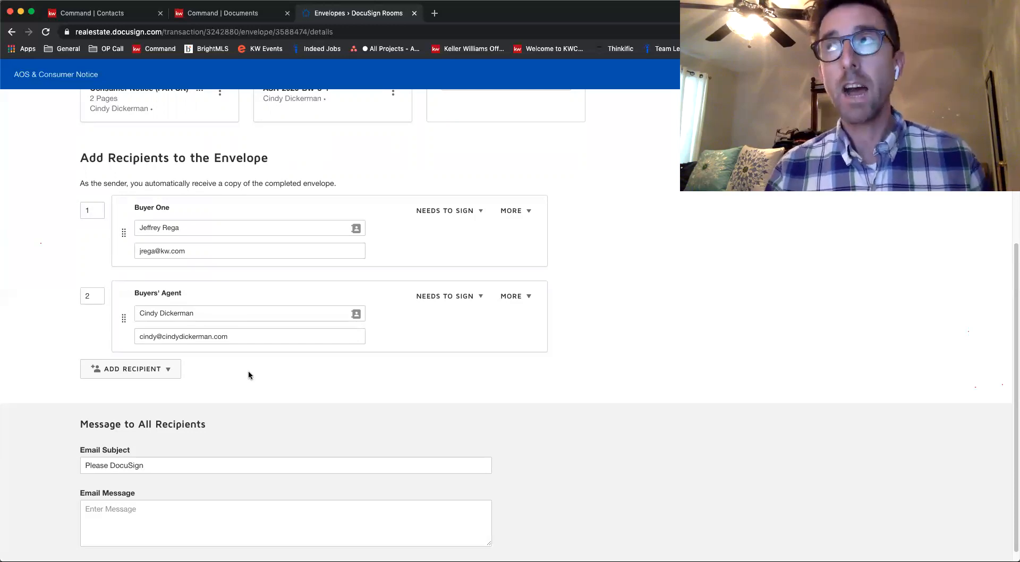
pyautogui.scroll(-1, 248, 374)
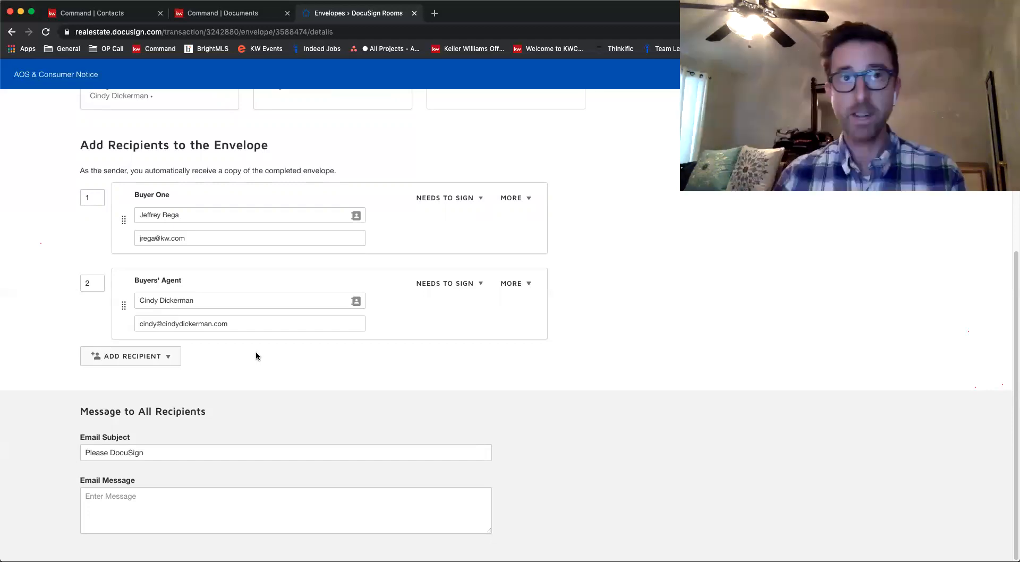
# Add a recipient by email address, naming it Title Company Person and entering the title company contact's email
pyautogui.scroll(4, 255, 356)
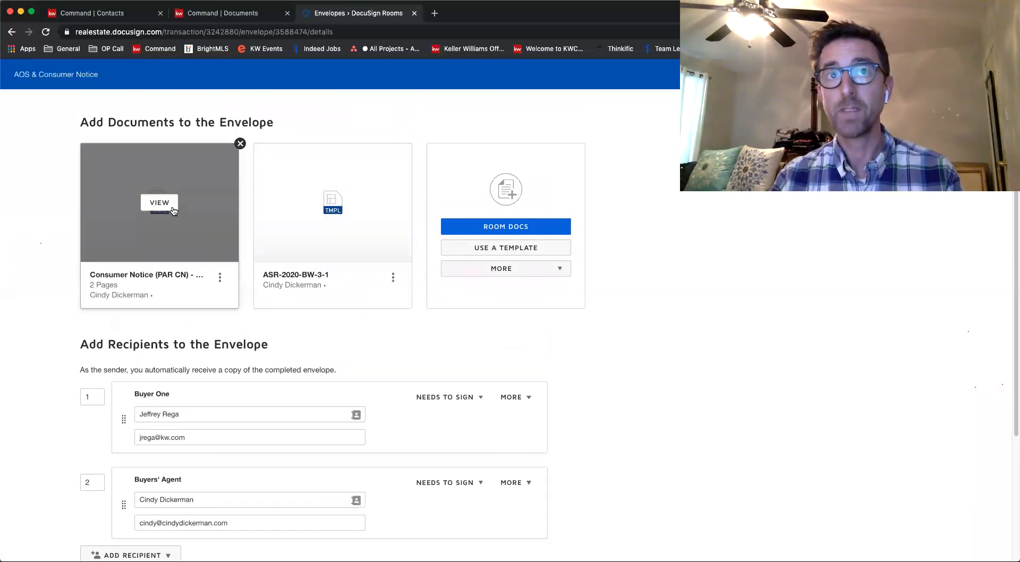
pyautogui.scroll(-4, 339, 335)
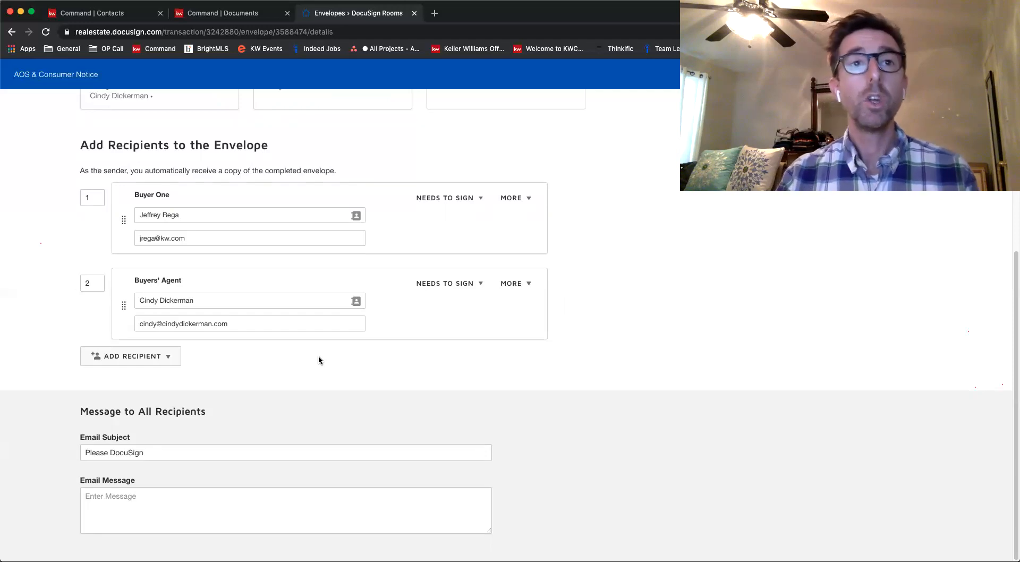
pyautogui.click(151, 360)
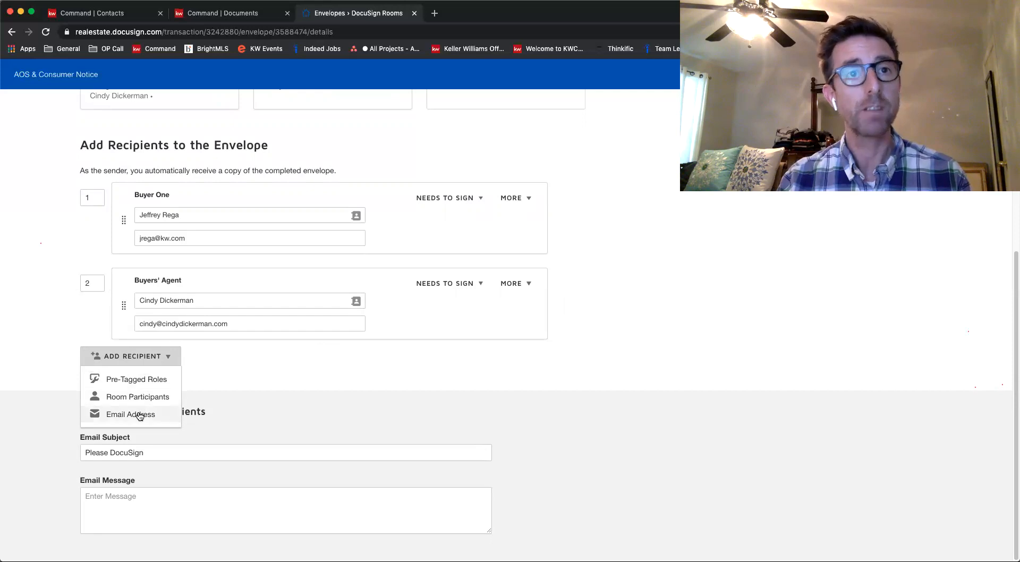
pyautogui.click(140, 415)
pyautogui.click(164, 369)
pyautogui.write('Tit')
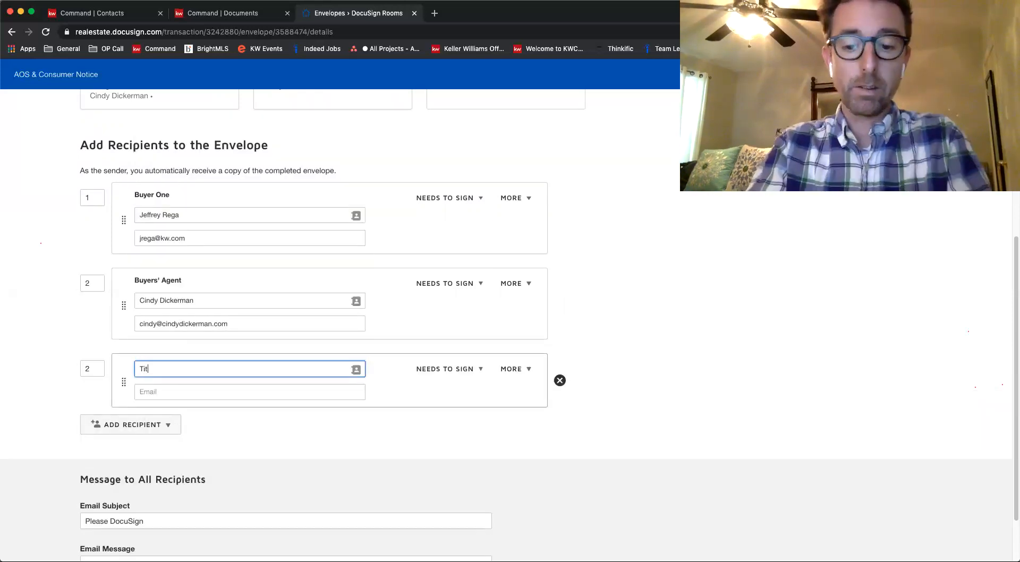
pyautogui.write('le Company P')
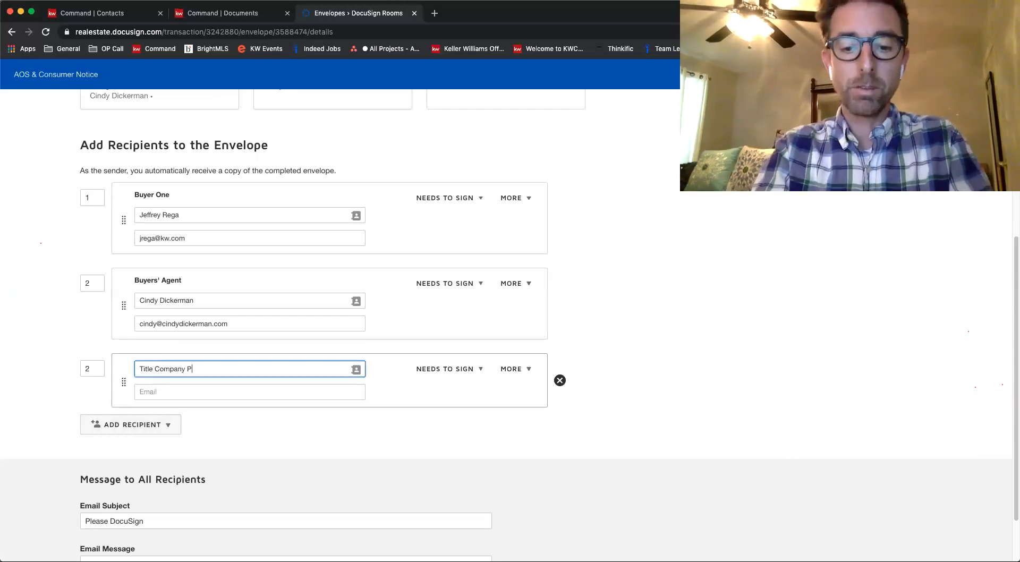
pyautogui.write('erson')
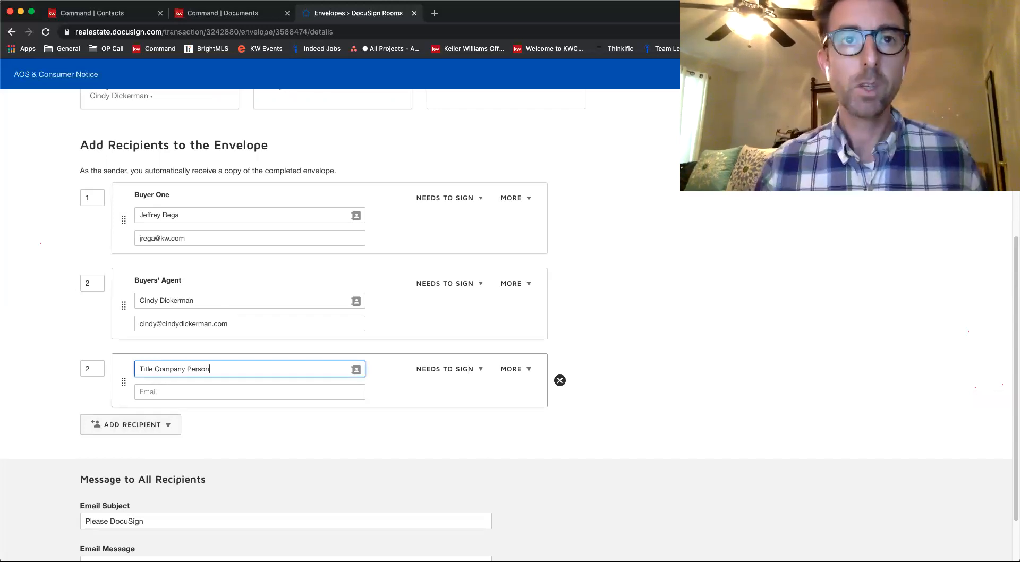
pyautogui.click(184, 393)
pyautogui.write('fak')
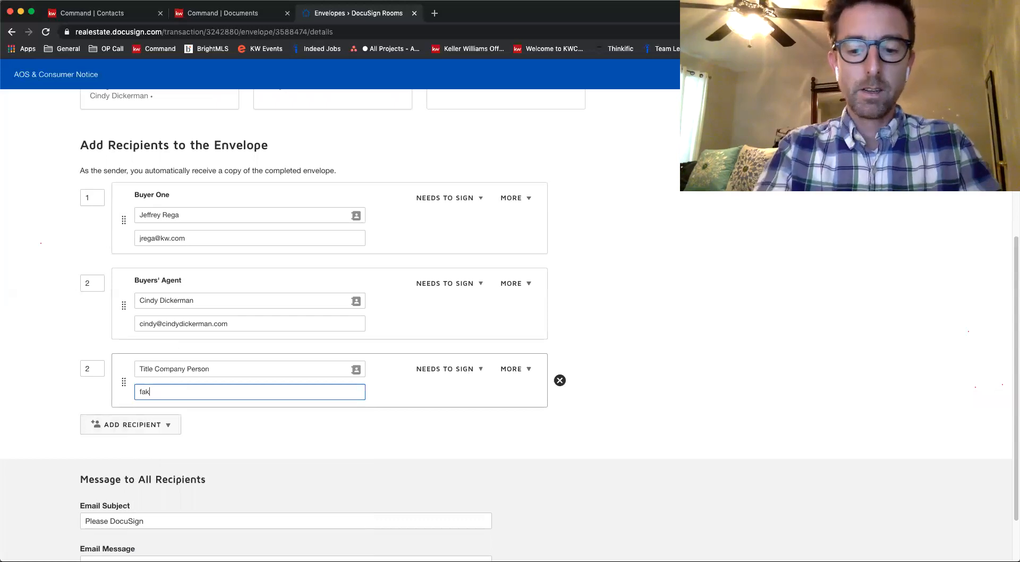
pyautogui.write('etitile@title.com')
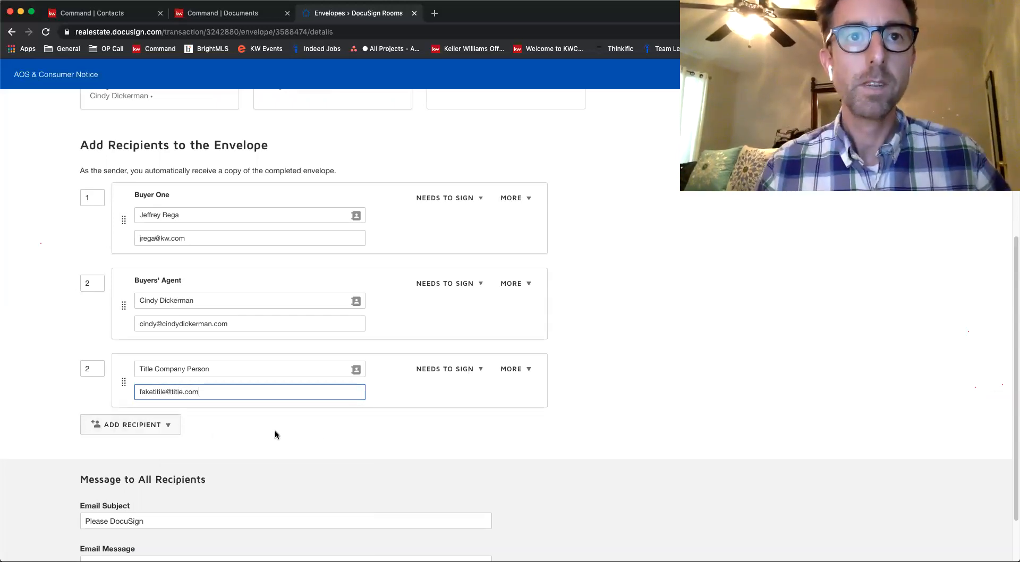
pyautogui.click(321, 428)
# Set the Title Company Person recipient to Receives a Copy with signing order 3
pyautogui.click(463, 370)
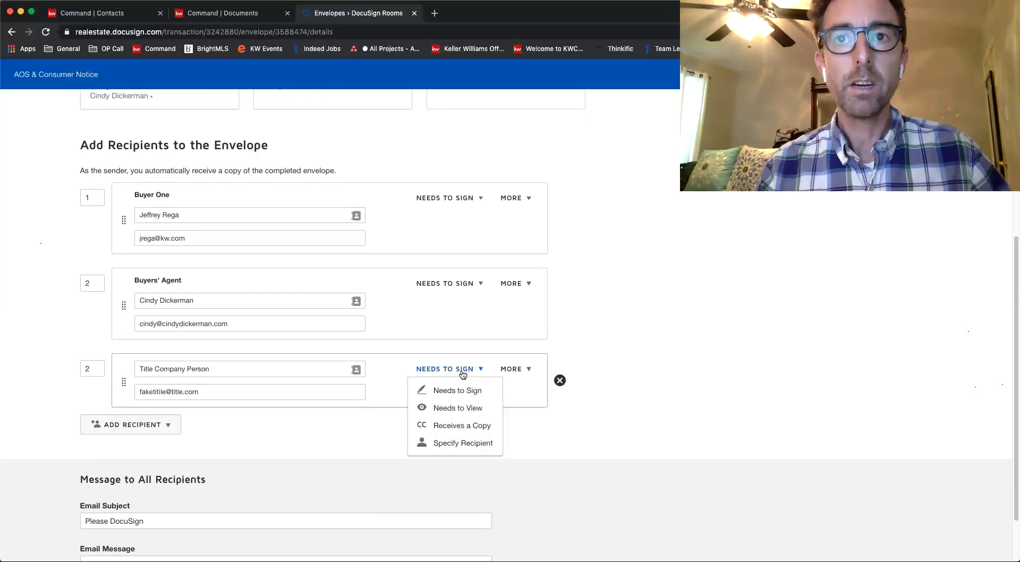
pyautogui.click(461, 425)
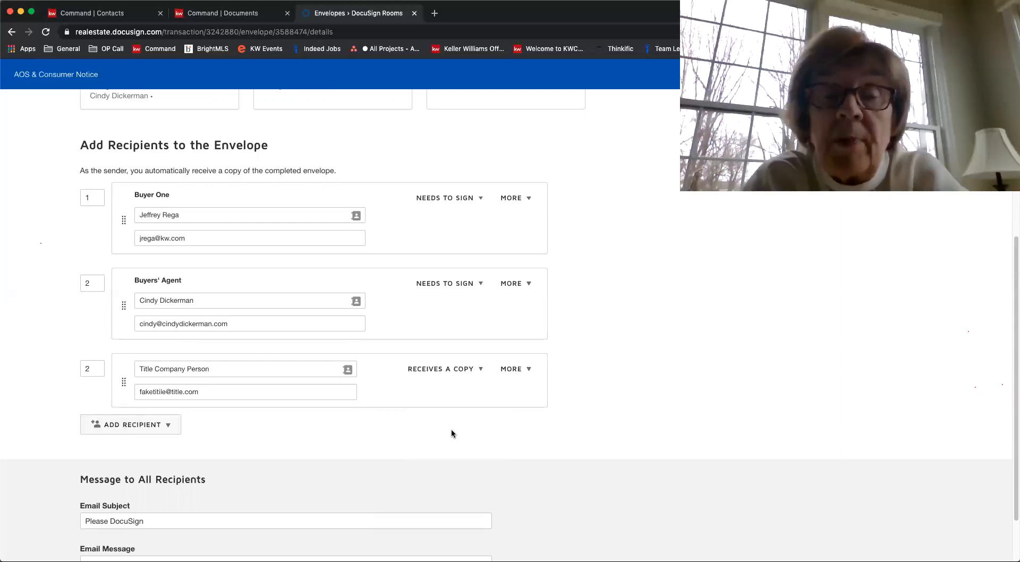
pyautogui.click(97, 370)
pyautogui.press('BackSpace')
pyautogui.write('3')
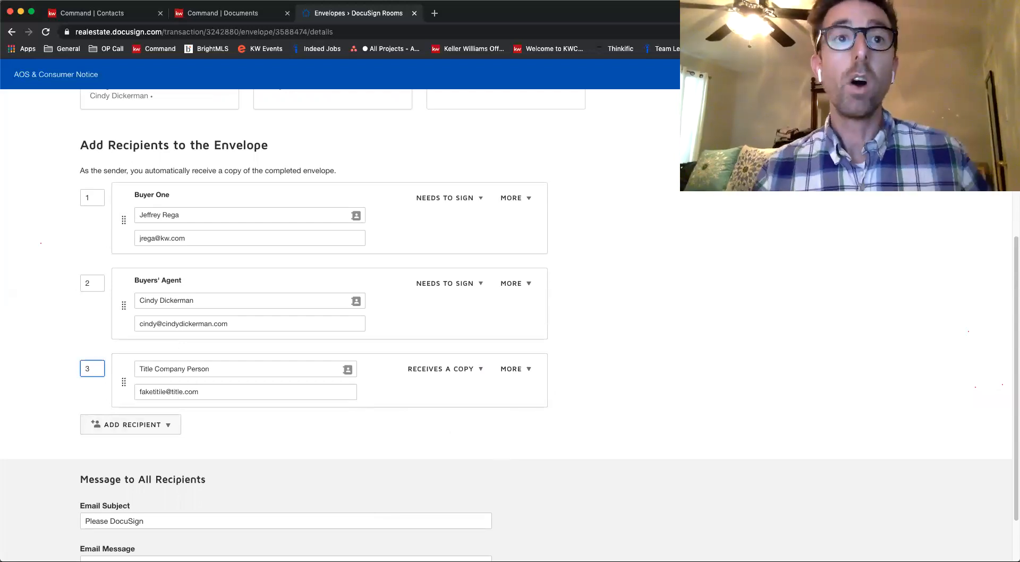
pyautogui.click(296, 430)
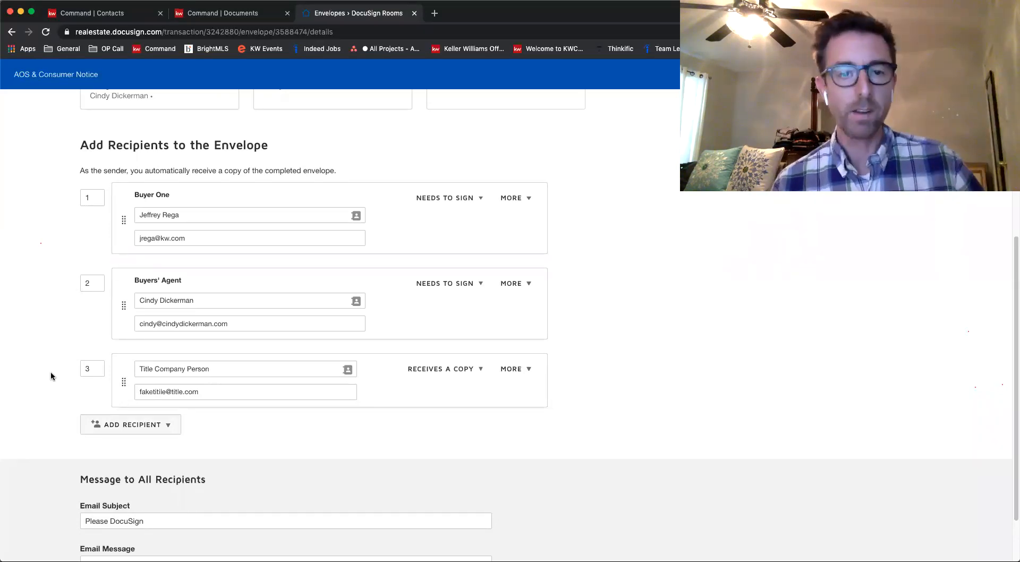
pyautogui.scroll(-1, 51, 375)
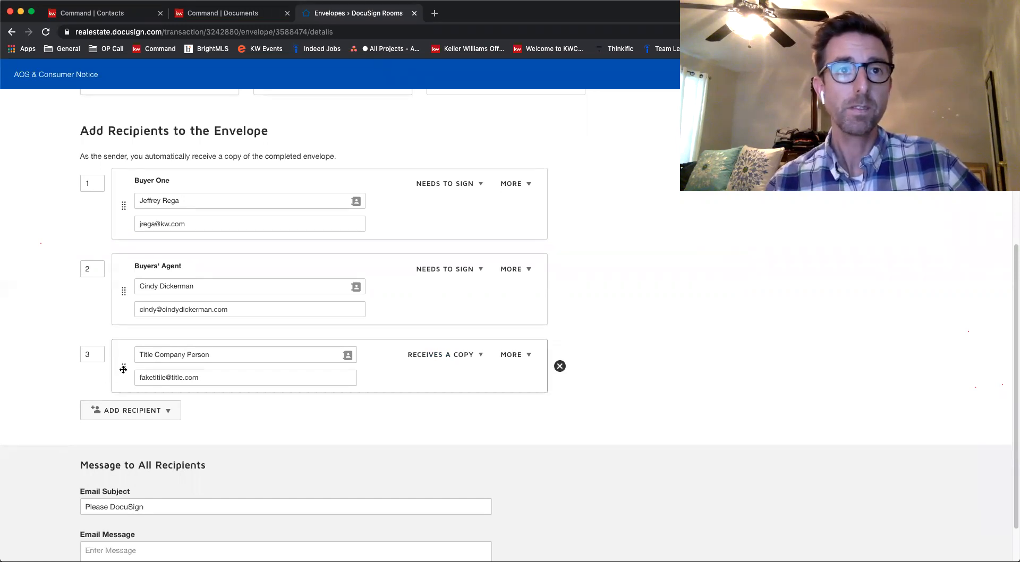
pyautogui.scroll(-1, 41, 385)
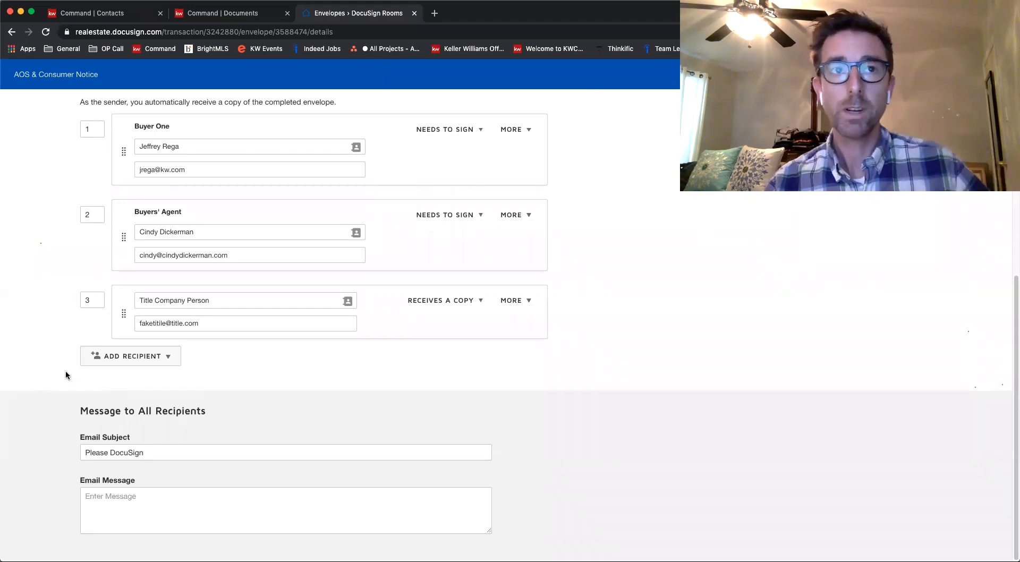
pyautogui.doubleClick(83, 300)
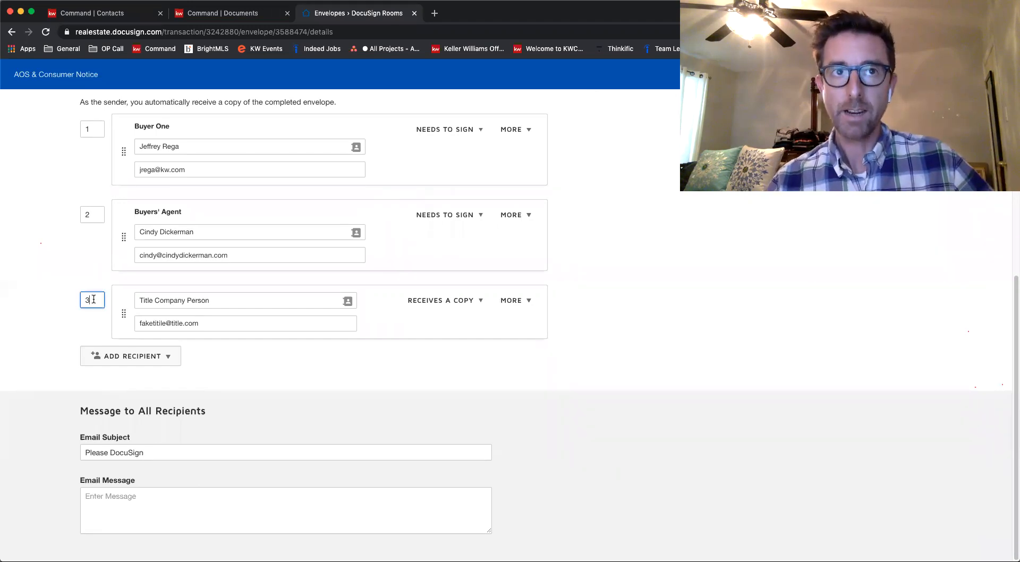
pyautogui.click(59, 301)
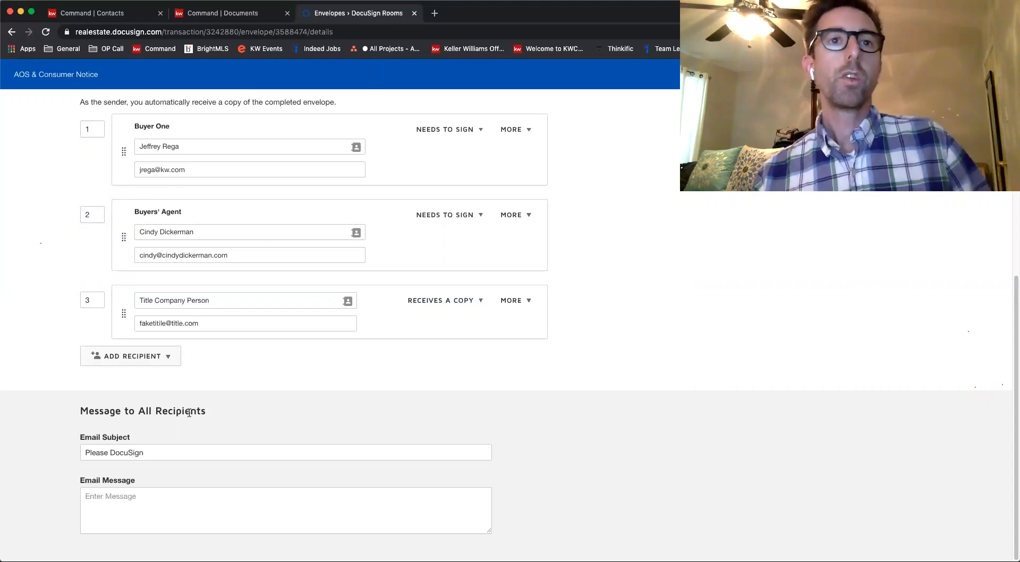
pyautogui.scroll(2, 279, 271)
pyautogui.scroll(-2, 270, 259)
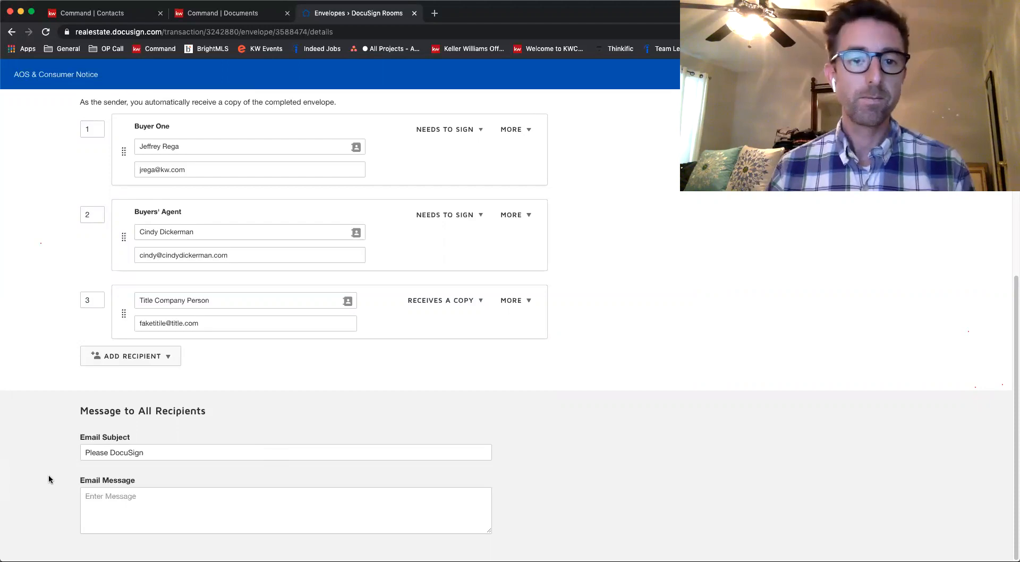
# Append a dash and the property's street address to the "Please DocuSign" email subject
pyautogui.click(161, 451)
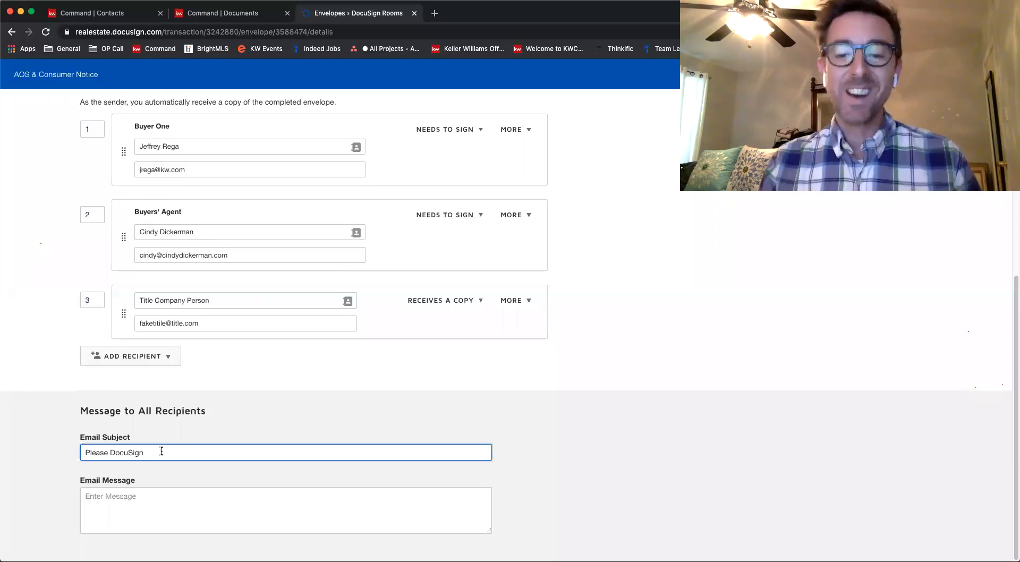
pyautogui.write('- 123 ')
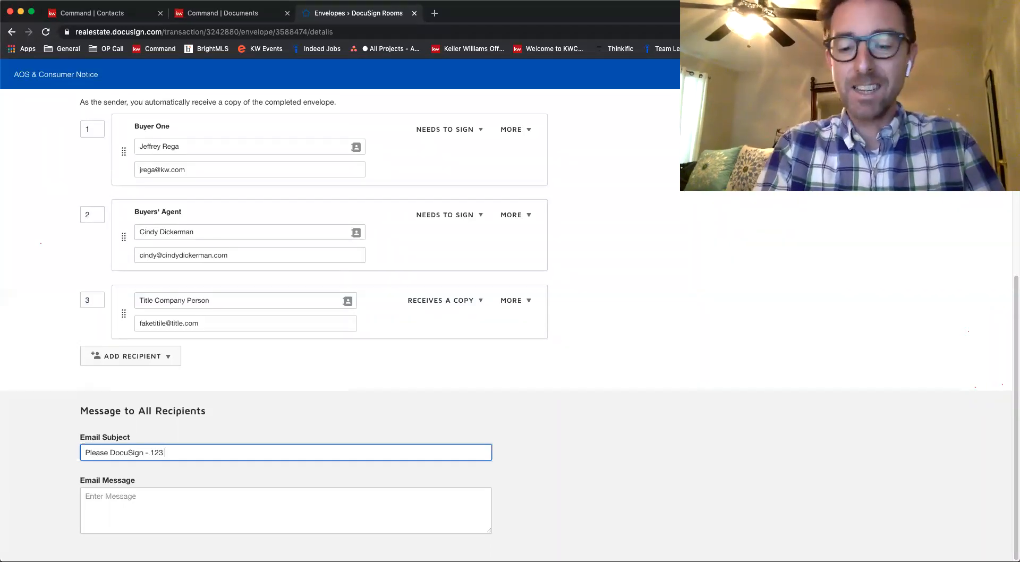
pyautogui.write('Main St.')
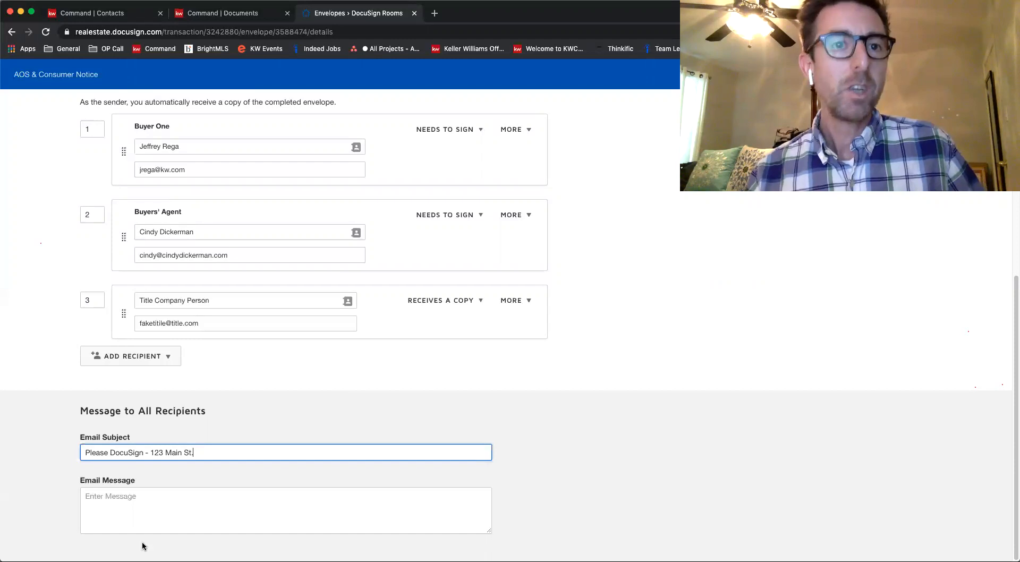
# Write "Hello! Sign this stuff." as the email message to all recipients
pyautogui.click(147, 499)
pyautogui.write('Hello,')
pyautogui.press('BackSpace')
pyautogui.write('!')
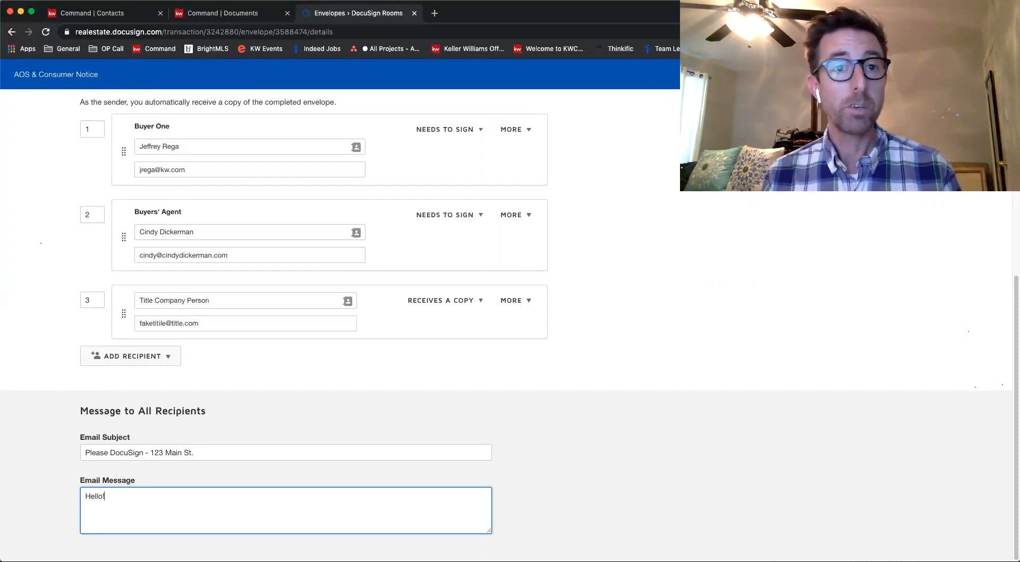
pyautogui.write('Sig')
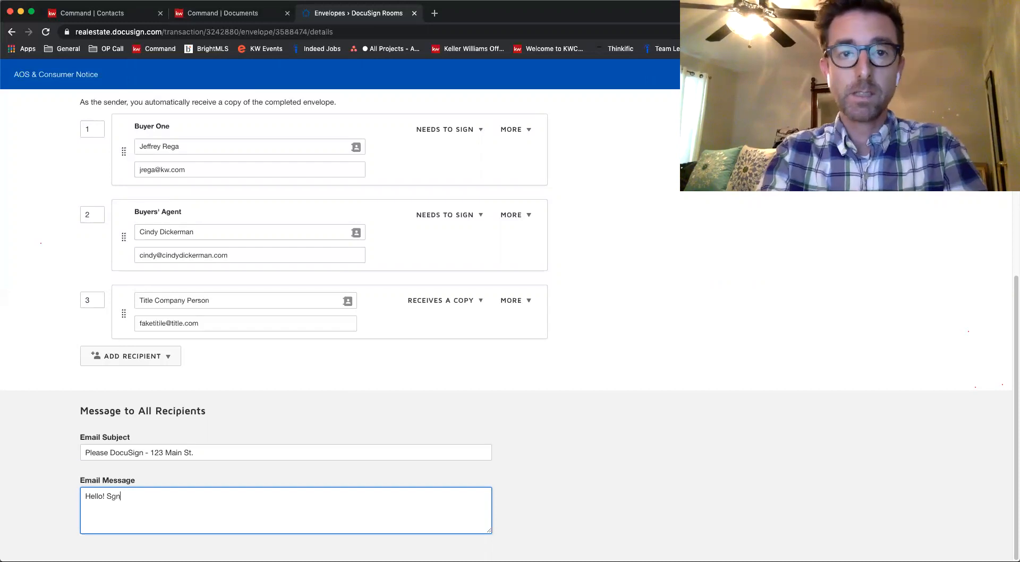
pyautogui.write('n this s')
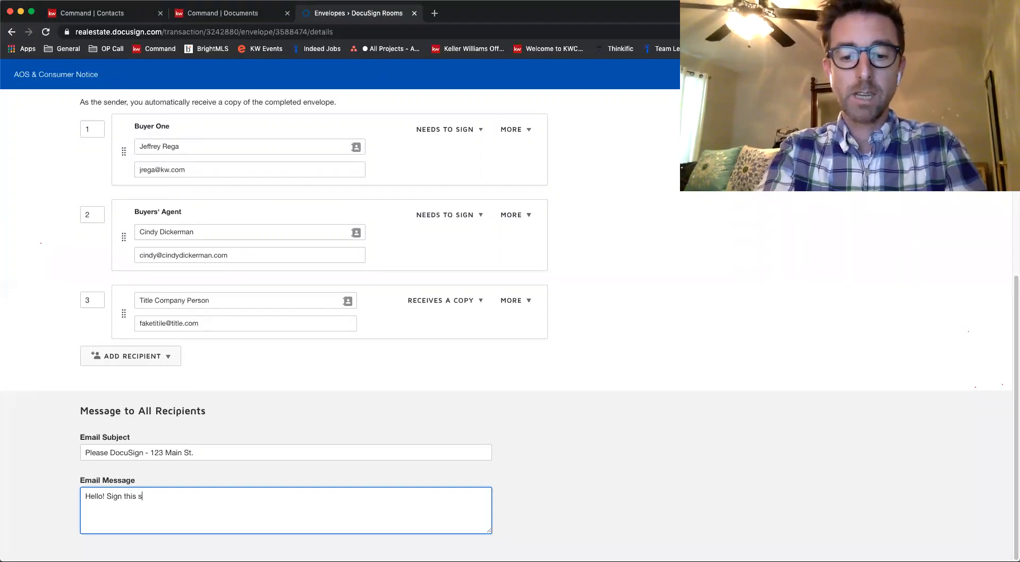
pyautogui.write('tuff.')
pyautogui.click(512, 516)
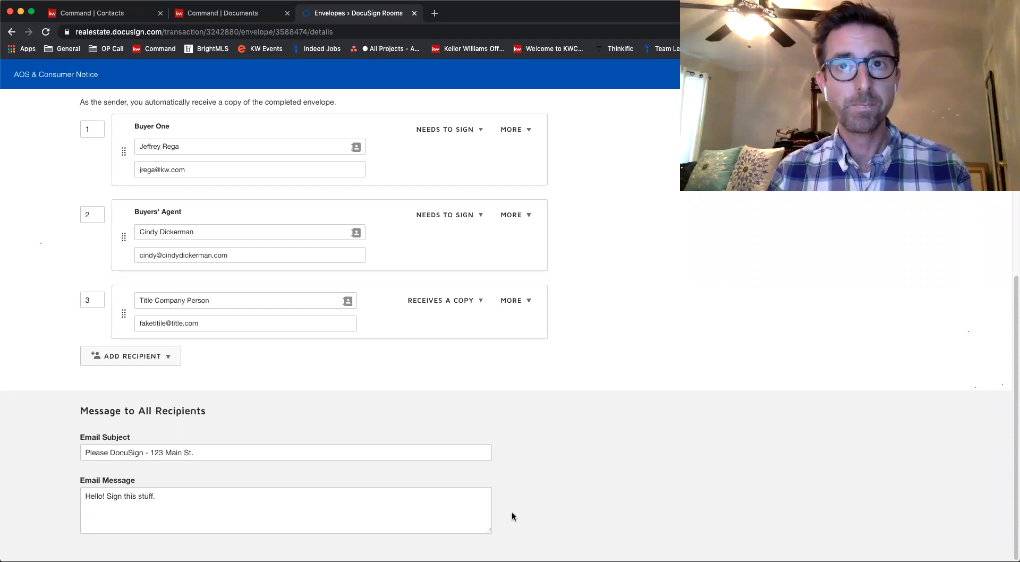
# Open a private message for the Buyer One recipient and discard it
pyautogui.scroll(1, 512, 516)
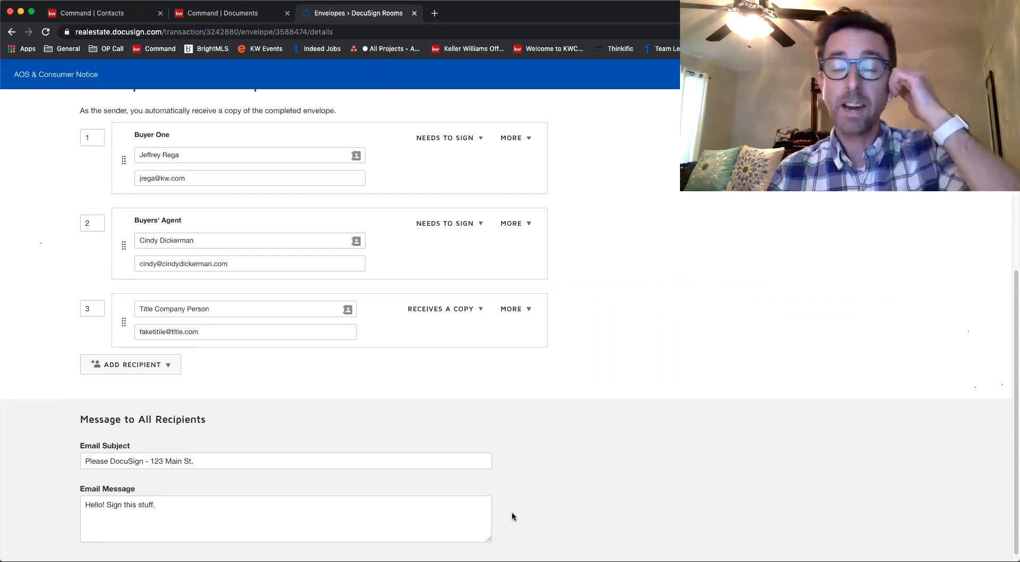
pyautogui.scroll(2, 512, 513)
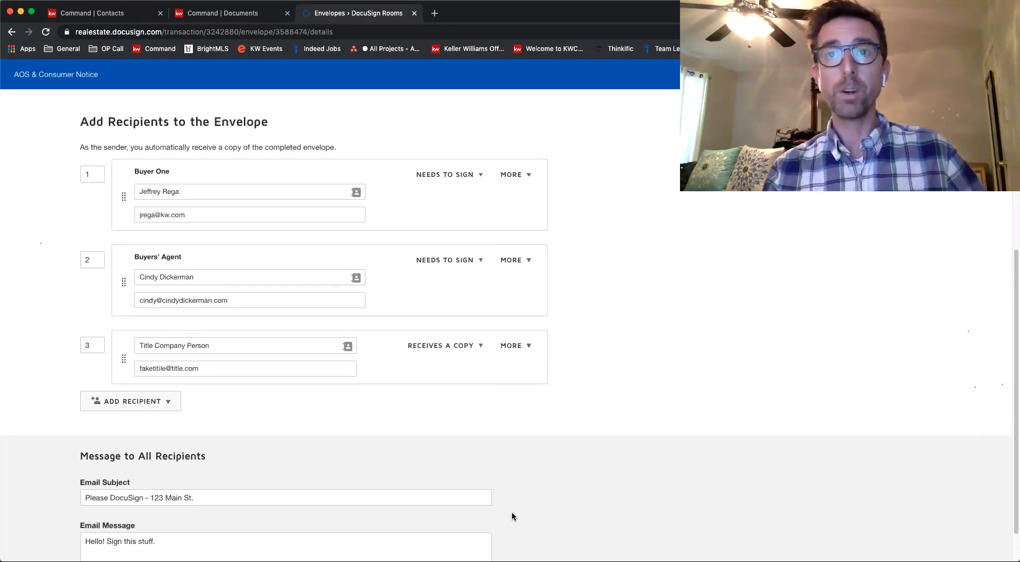
pyautogui.scroll(2, 513, 517)
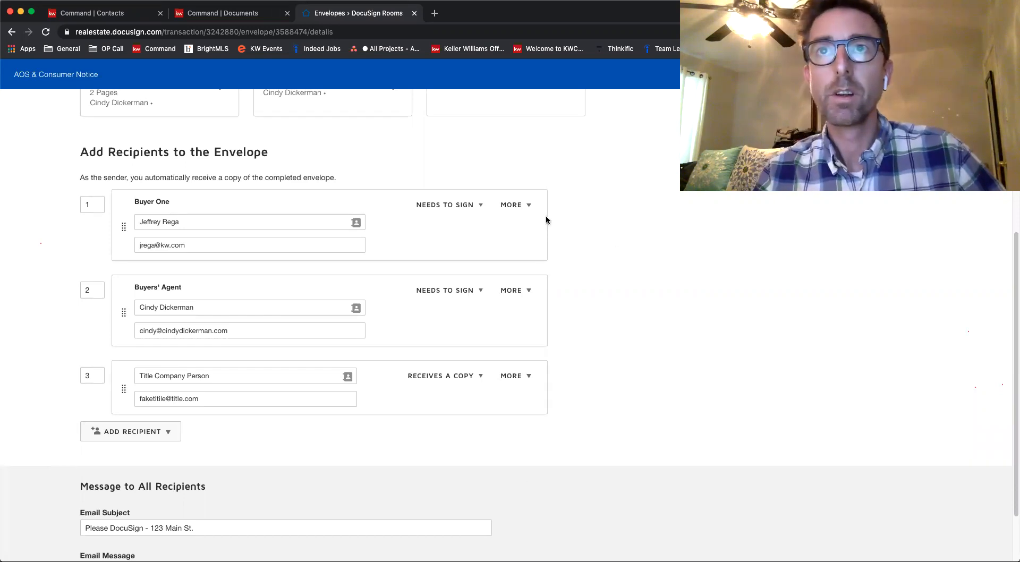
pyautogui.click(519, 208)
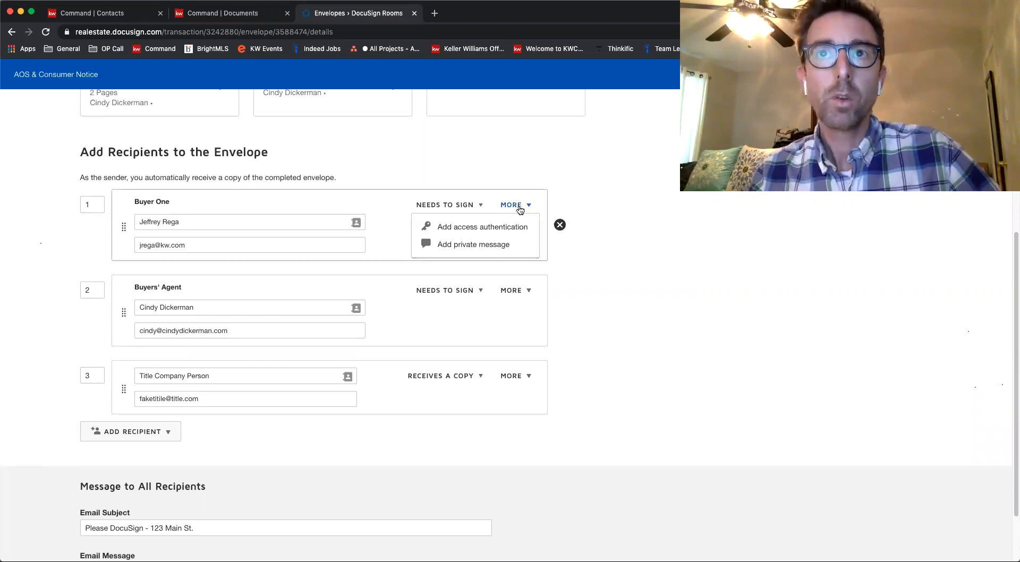
pyautogui.click(518, 207)
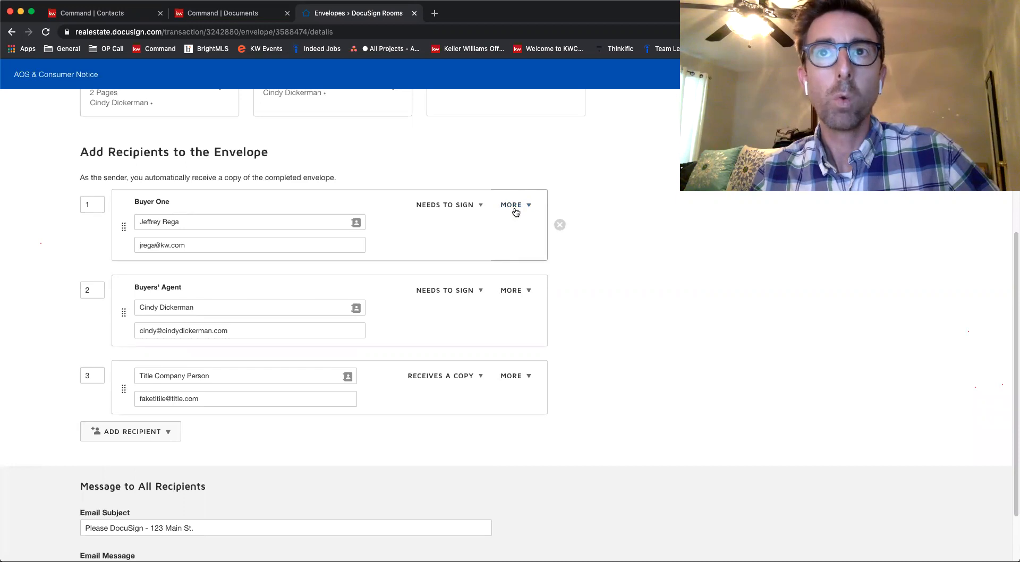
pyautogui.click(518, 206)
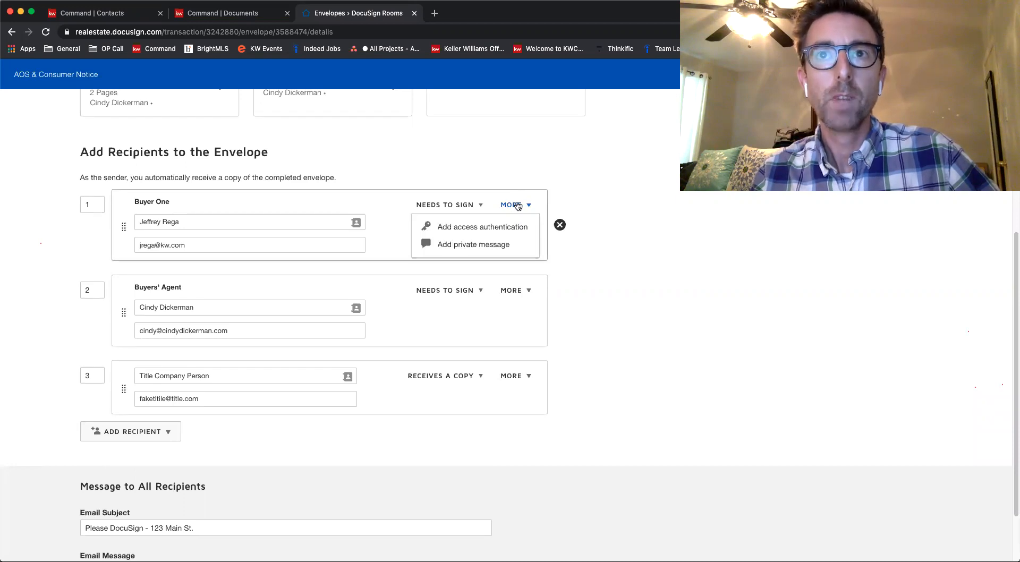
pyautogui.click(501, 243)
pyautogui.click(253, 316)
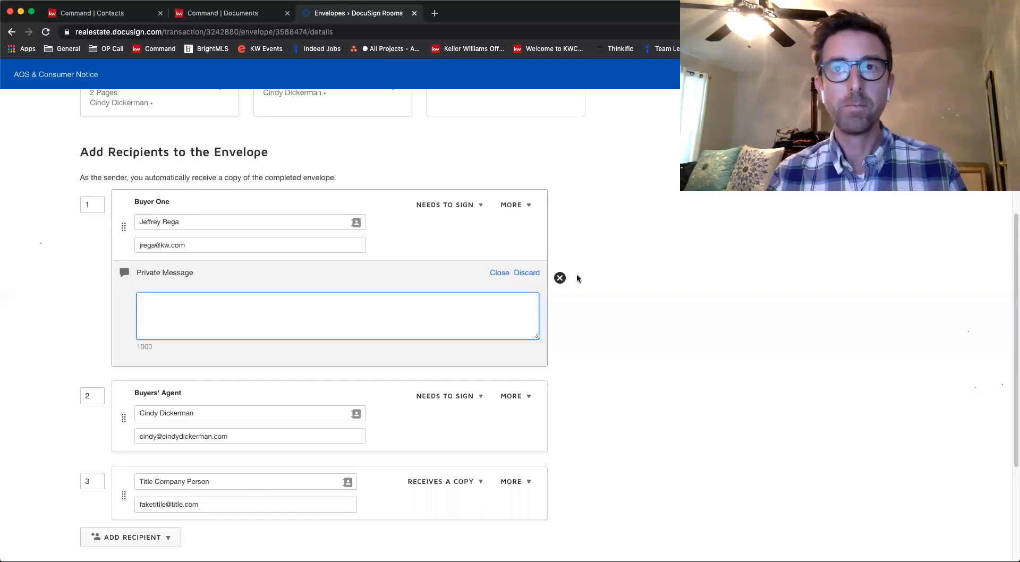
pyautogui.click(533, 273)
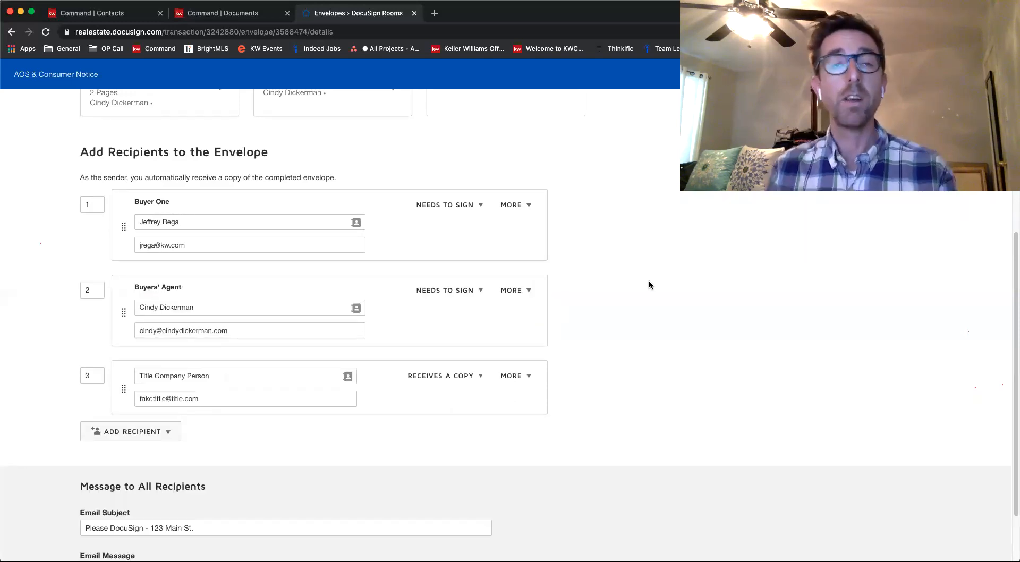
pyautogui.click(512, 291)
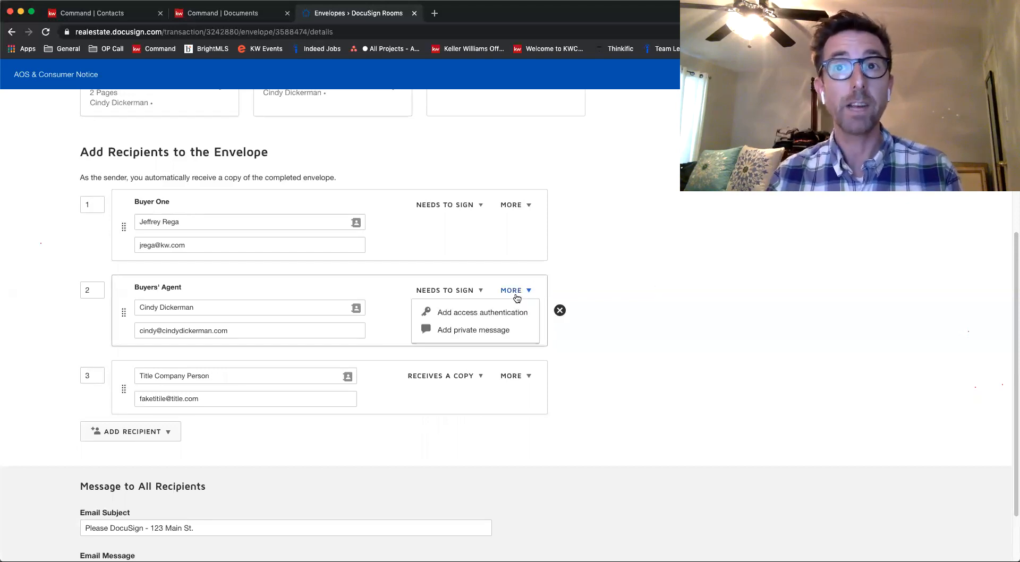
pyautogui.click(514, 293)
pyautogui.scroll(-2, 646, 332)
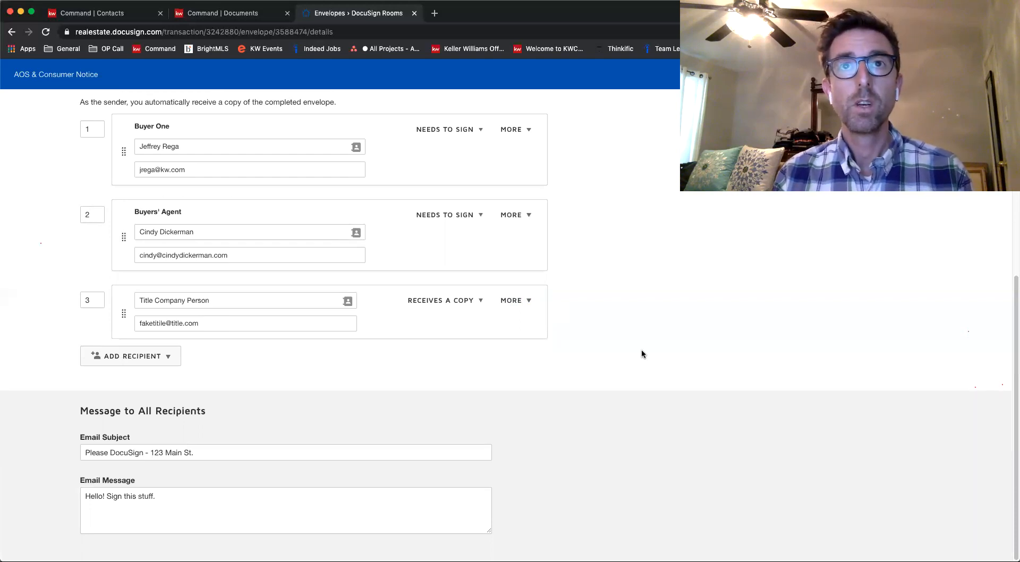
pyautogui.scroll(10, 642, 350)
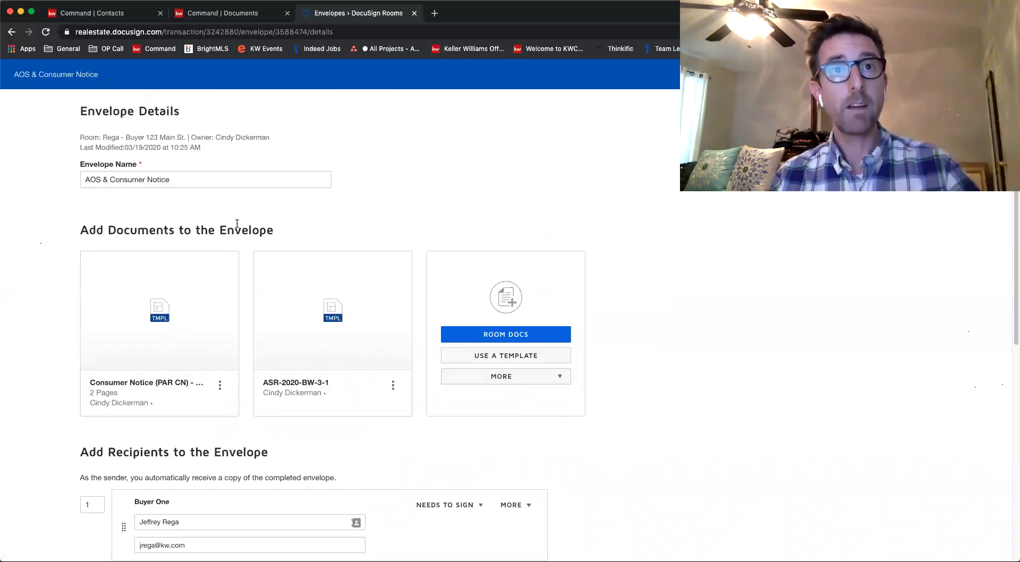
# Continue to the envelope's field editor and examine the signing fields in the Consumer Notice's acknowledgment section
pyautogui.scroll(-10, 237, 223)
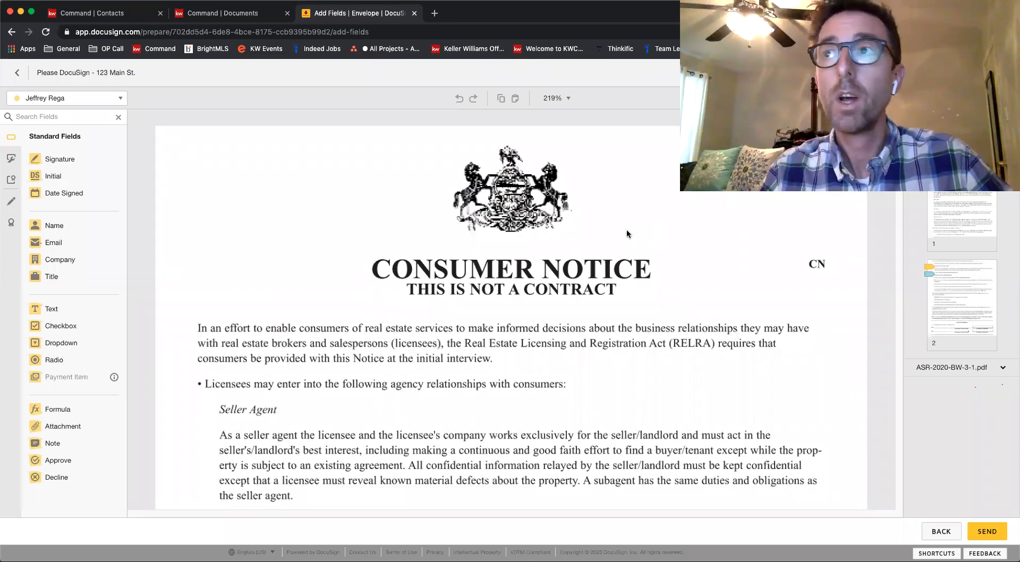
pyautogui.scroll(-5, 473, 281)
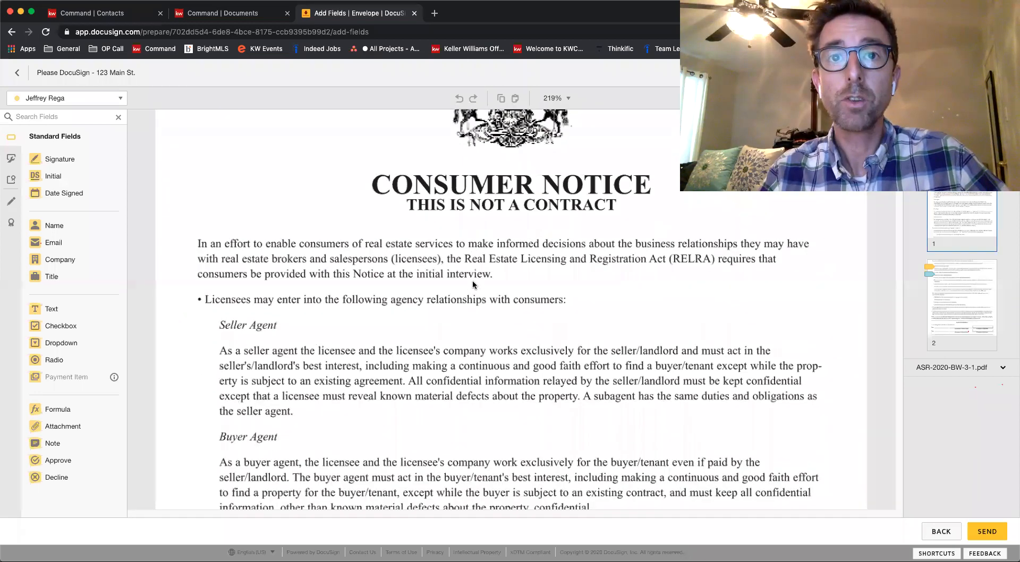
pyautogui.scroll(-15, 473, 282)
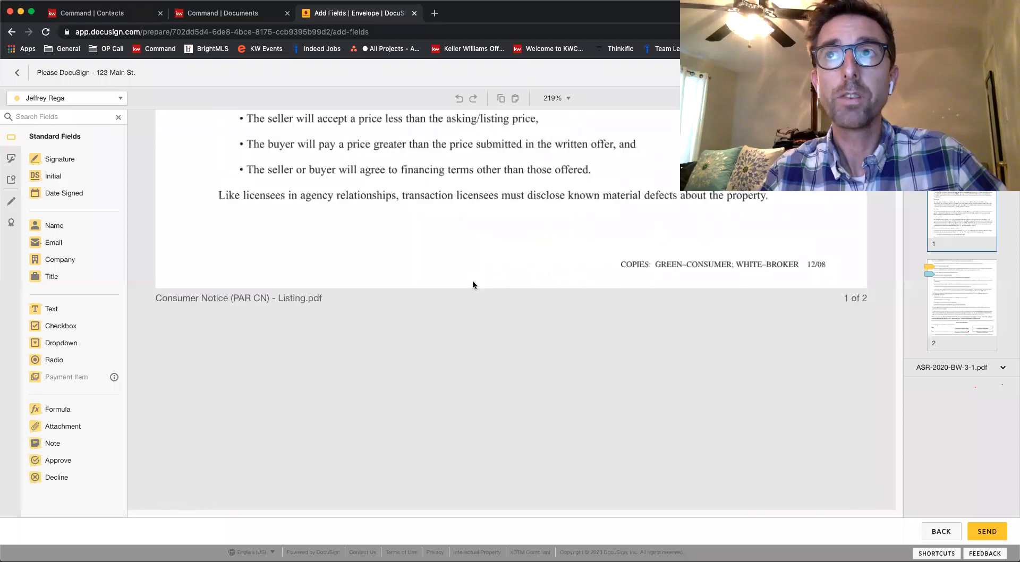
pyautogui.scroll(-12, 473, 285)
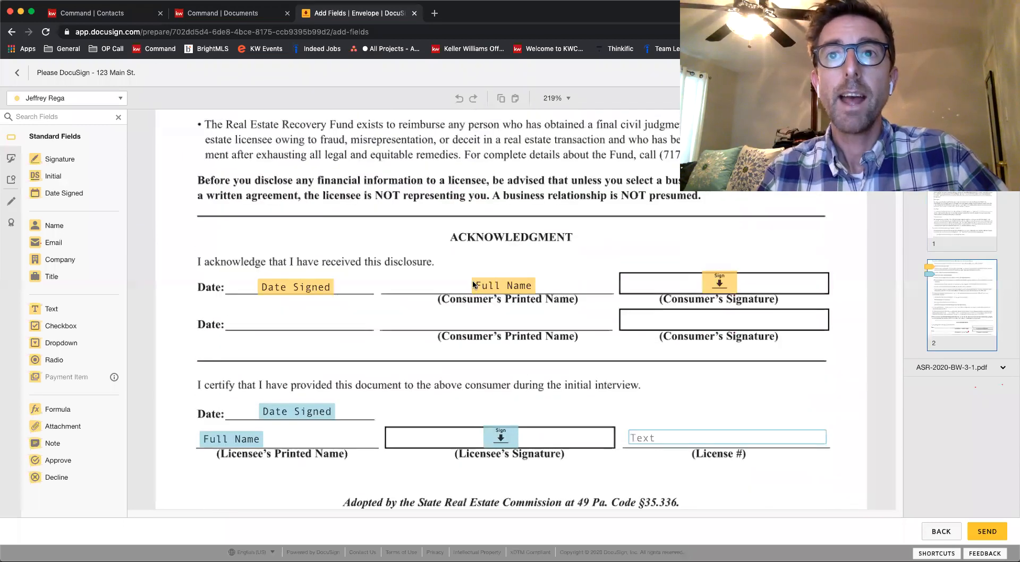
pyautogui.scroll(-1, 510, 319)
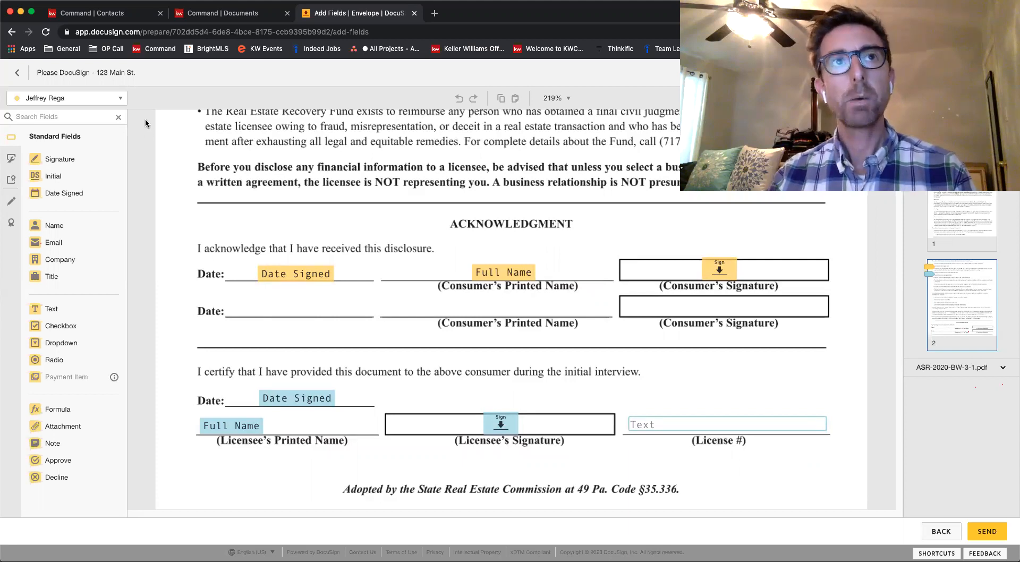
# Switch the active field recipient to the agent and back to the buyer
pyautogui.click(105, 99)
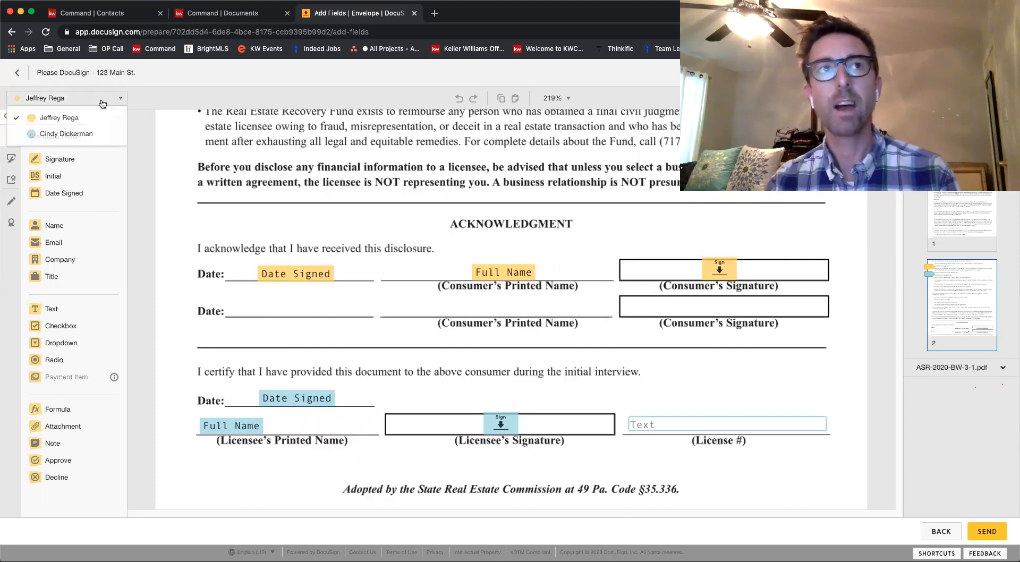
pyautogui.click(87, 135)
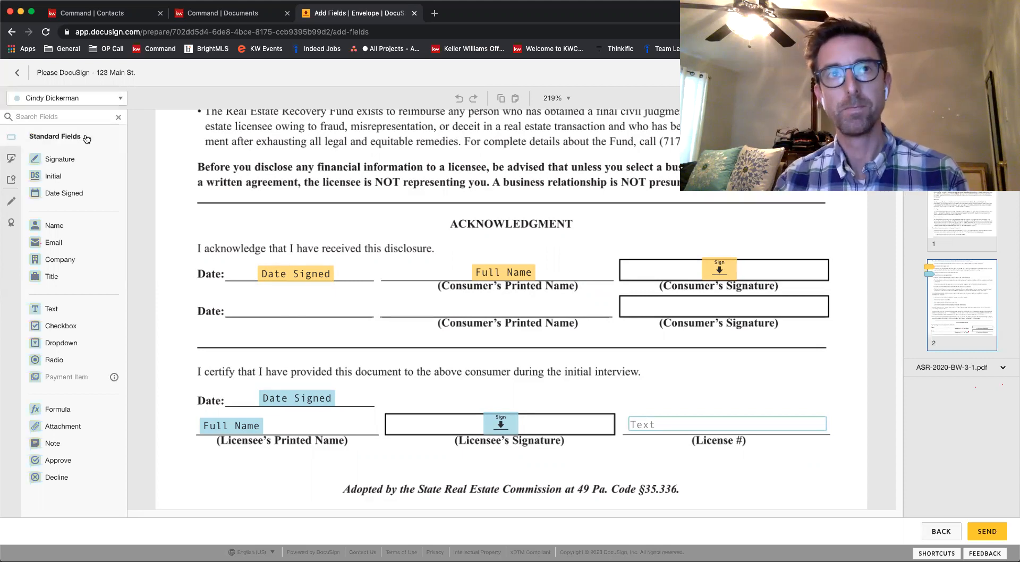
pyautogui.click(71, 101)
pyautogui.click(72, 119)
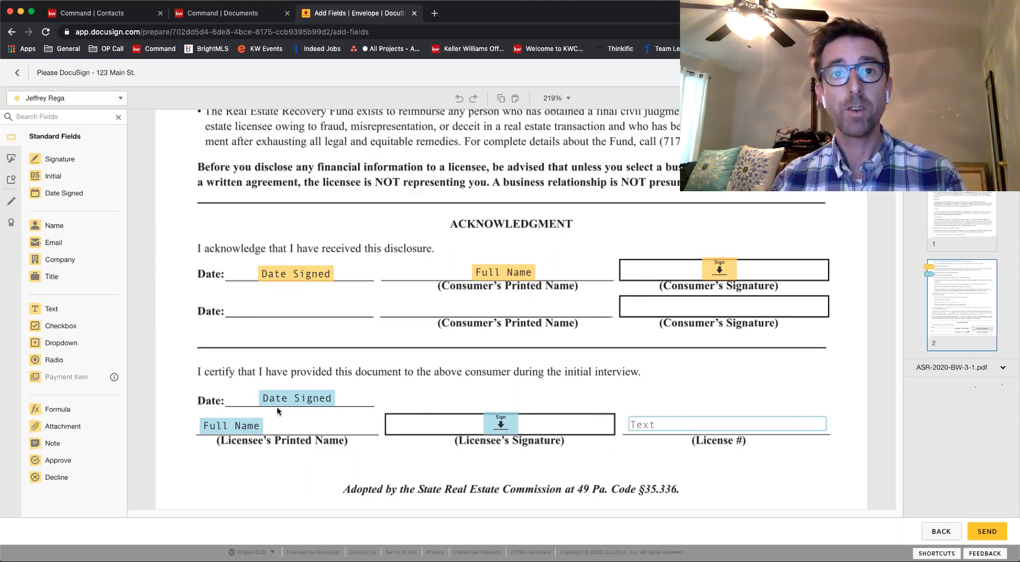
# Enter the agent's license number in the License # text field of the Consumer Notice's licensee certification
pyautogui.click(673, 425)
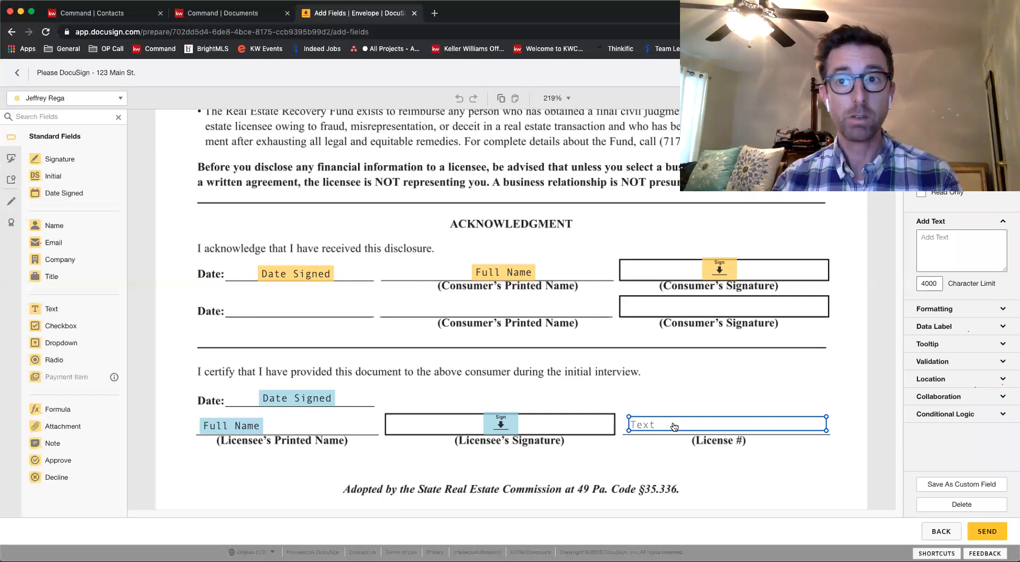
pyautogui.click(956, 250)
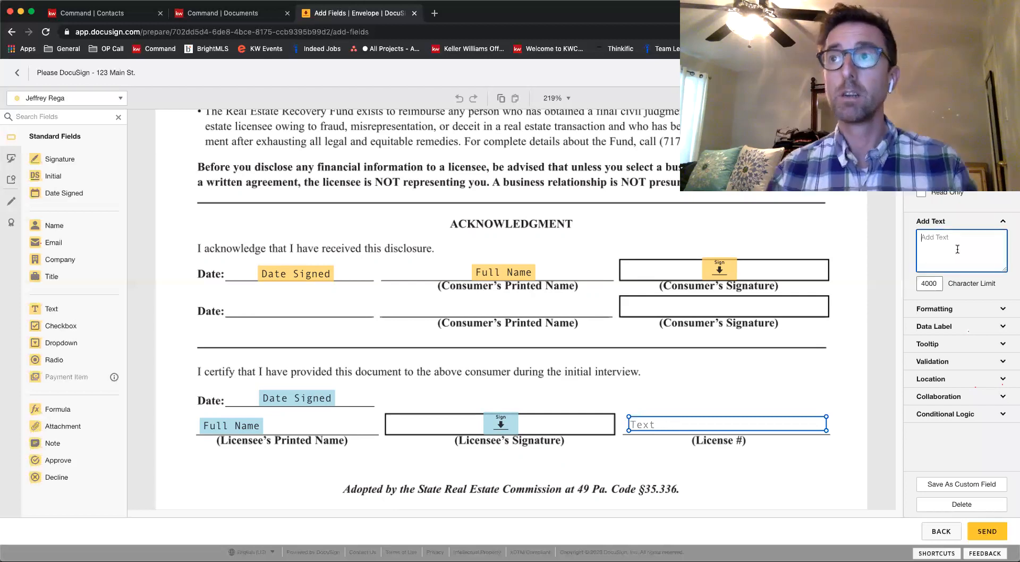
pyautogui.write('RS999999')
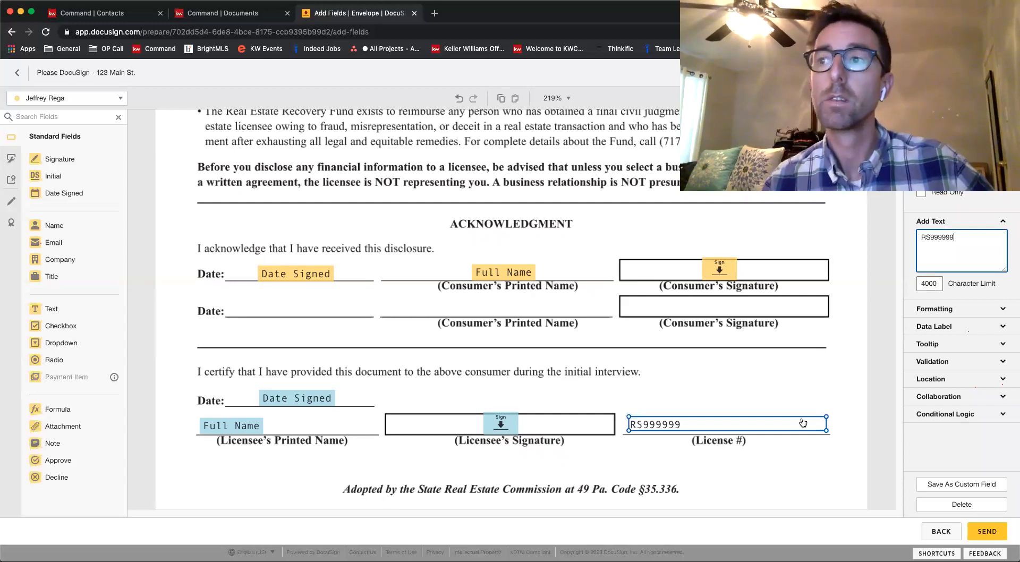
pyautogui.click(805, 382)
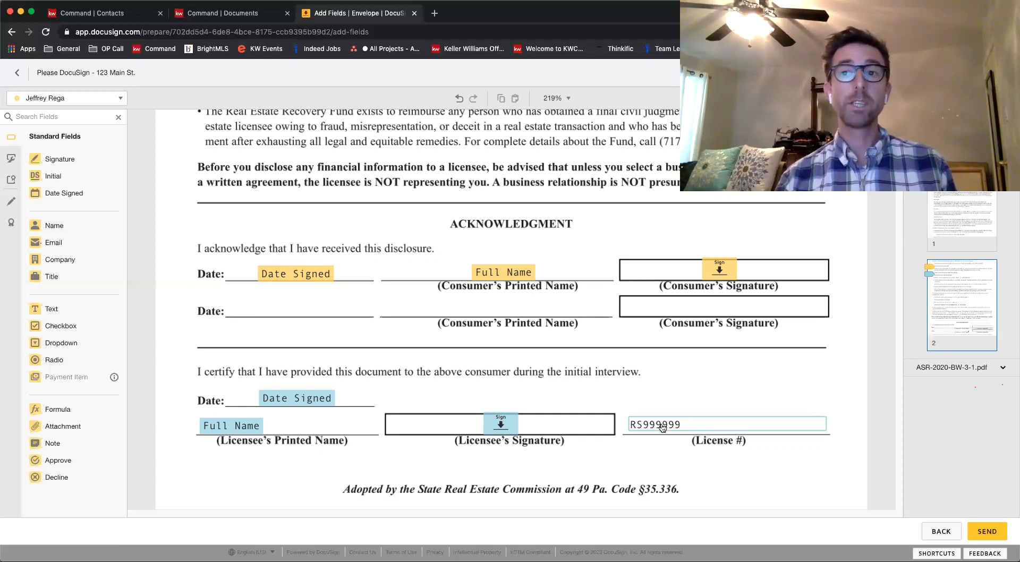
pyautogui.click(663, 428)
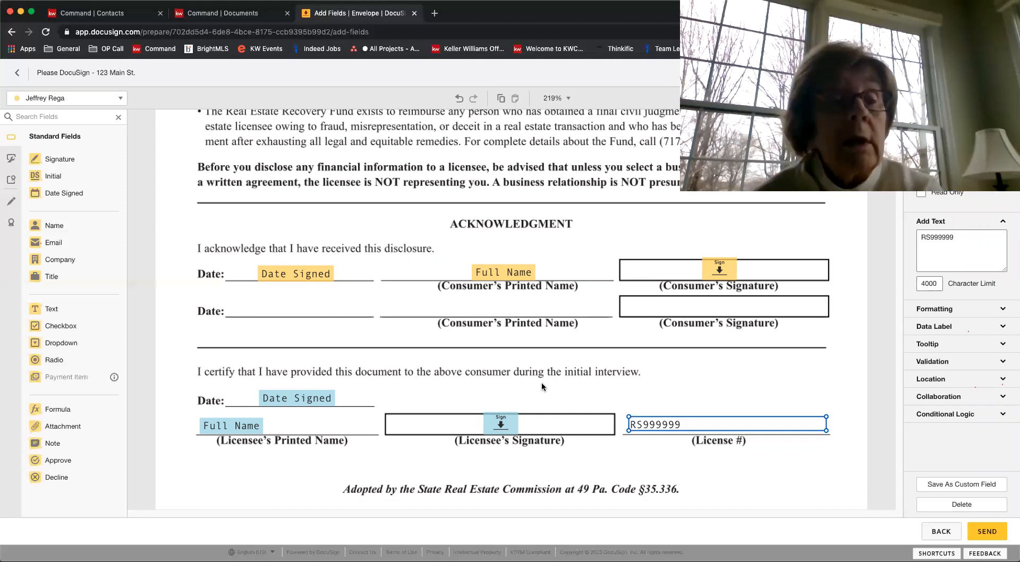
# Set the Purchase Price in paragraph 2(A) of the ASR-2020-BW-3-1 sale agreement to 300,000
pyautogui.scroll(-1, 623, 407)
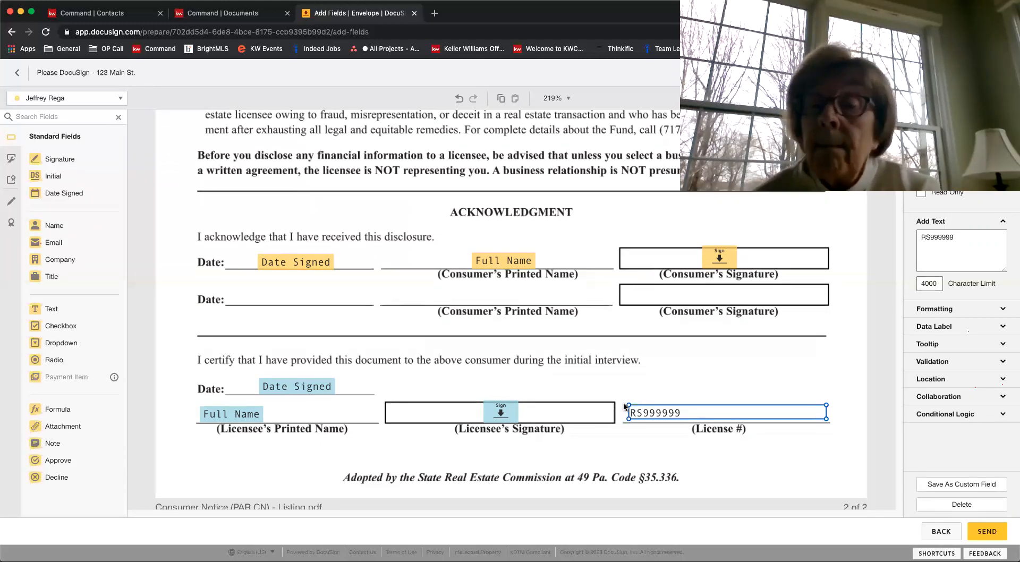
pyautogui.scroll(-10, 624, 407)
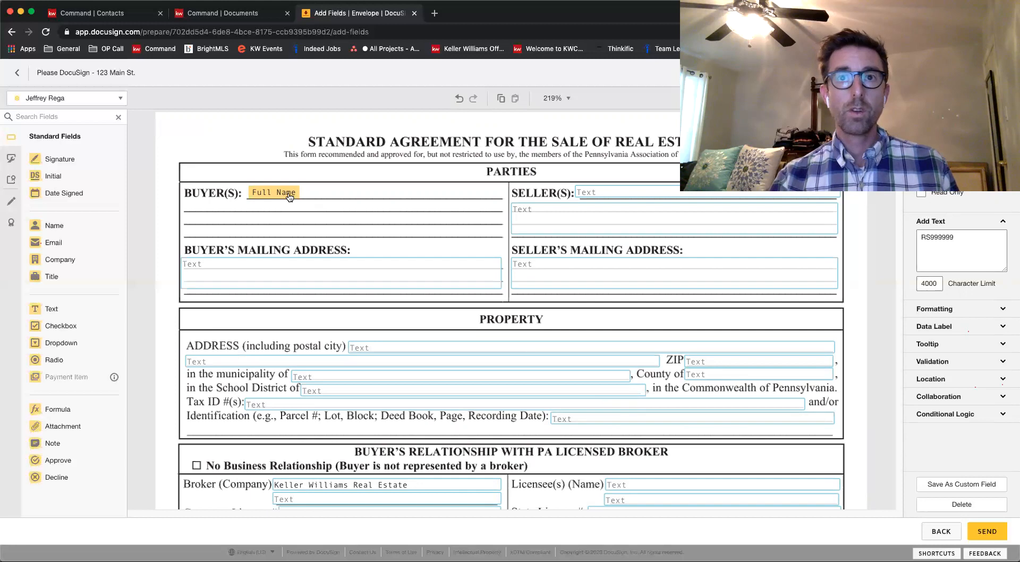
pyautogui.scroll(-5, 309, 232)
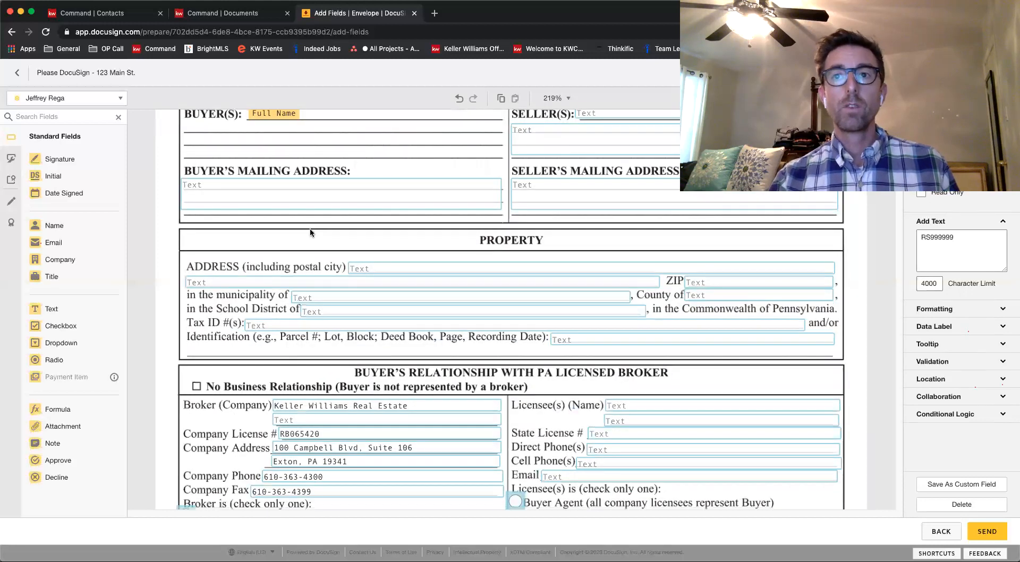
pyautogui.scroll(-2, 319, 266)
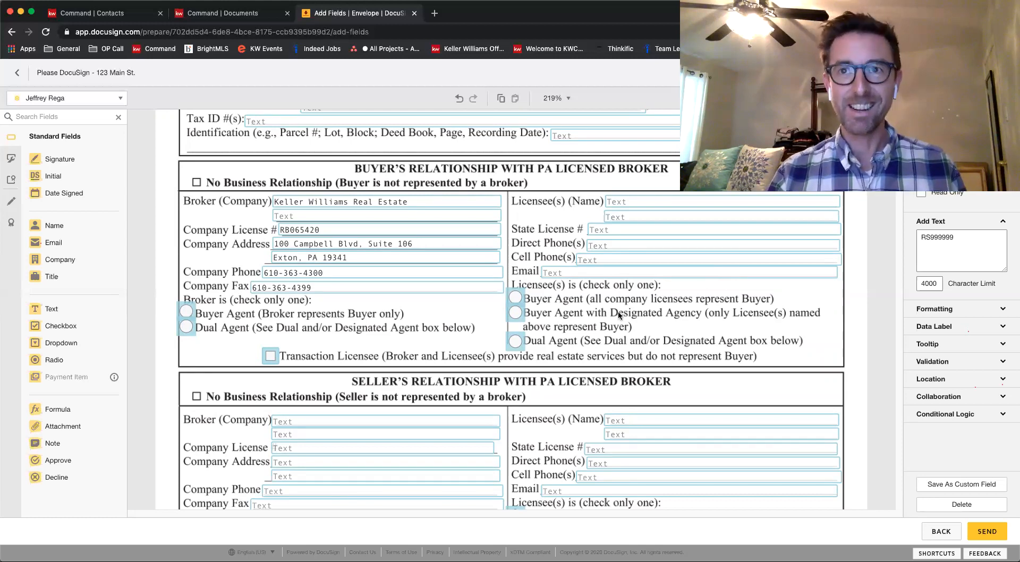
pyautogui.scroll(-1, 618, 314)
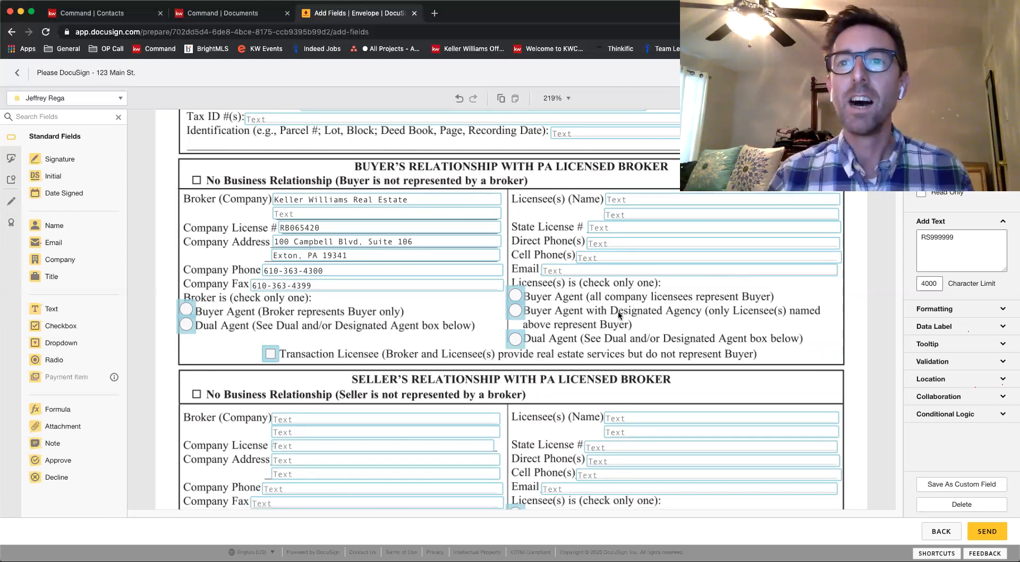
pyautogui.scroll(-15, 618, 314)
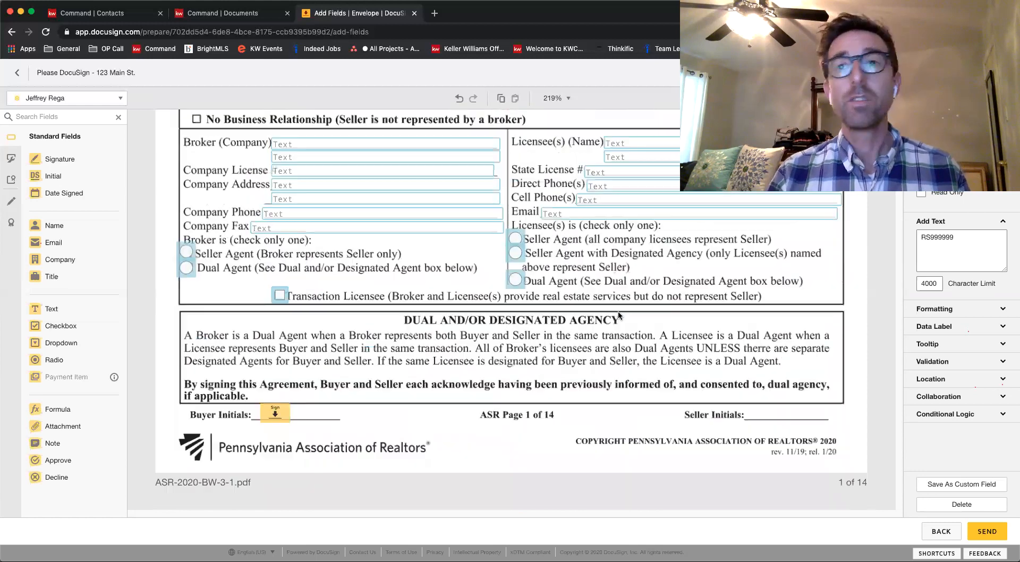
pyautogui.scroll(-3, 618, 315)
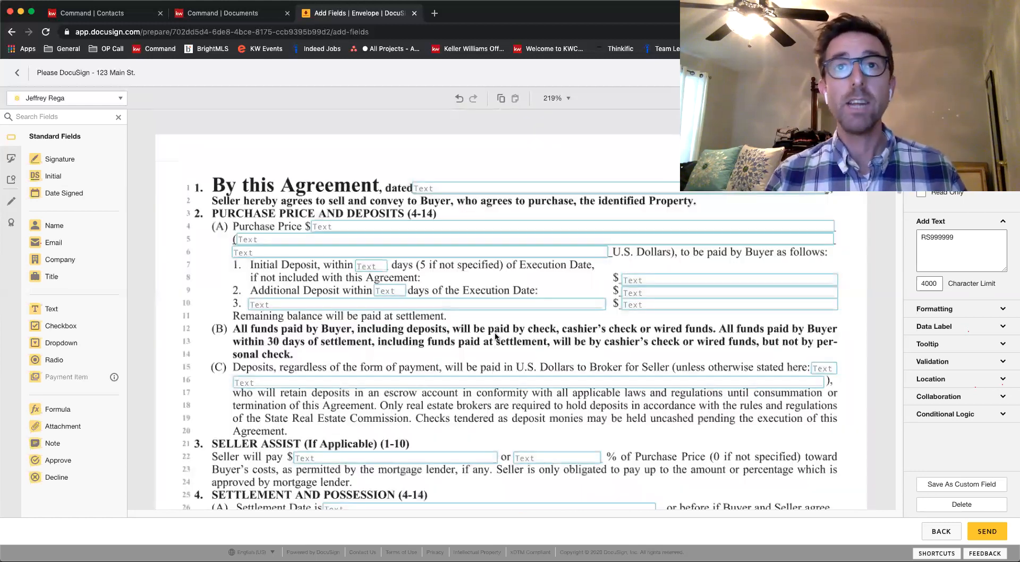
pyautogui.click(339, 226)
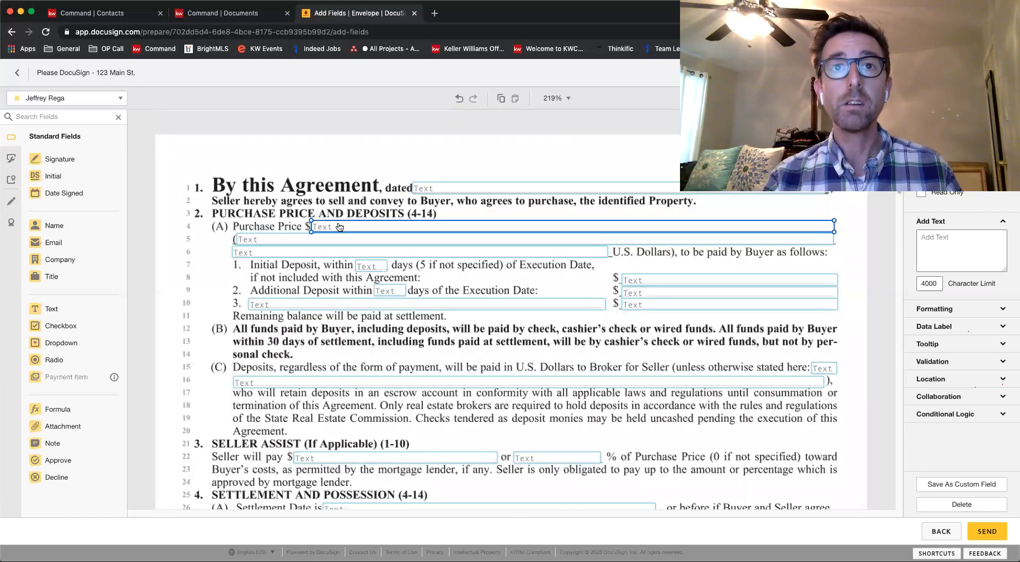
pyautogui.write('300,000')
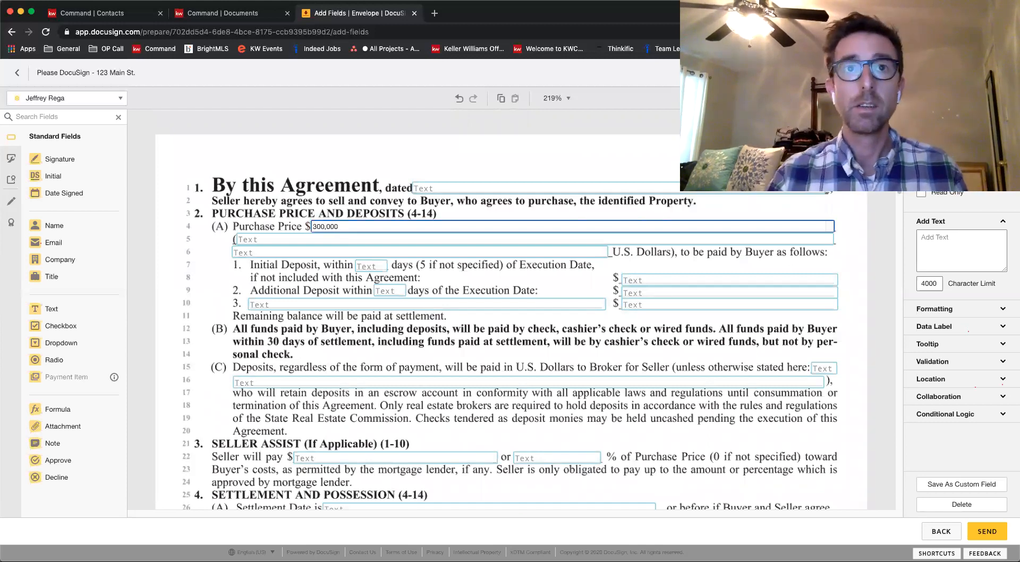
pyautogui.click(391, 306)
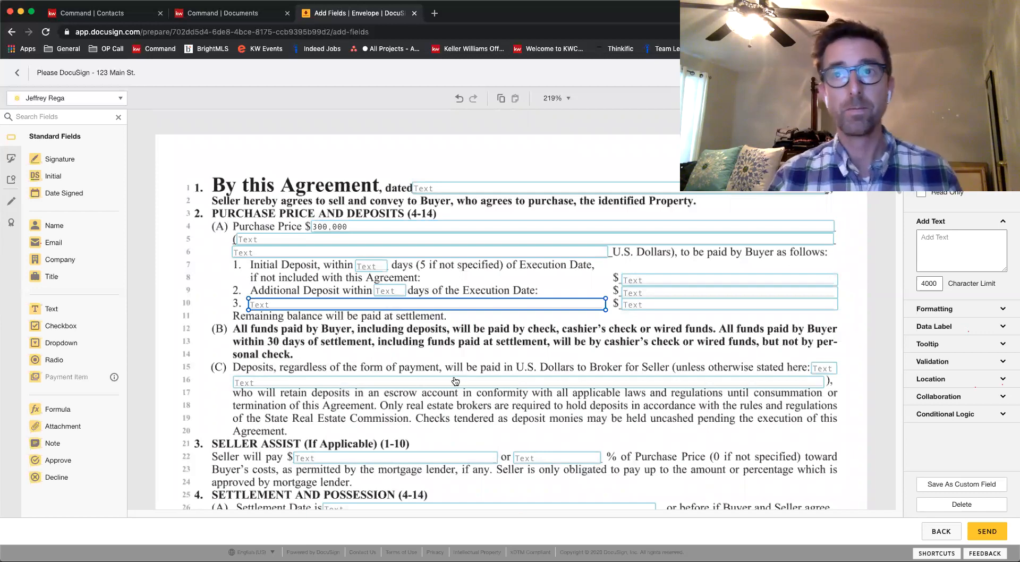
# Examine the fillable text fields on the opening pages of the sale agreement
pyautogui.scroll(-5, 468, 367)
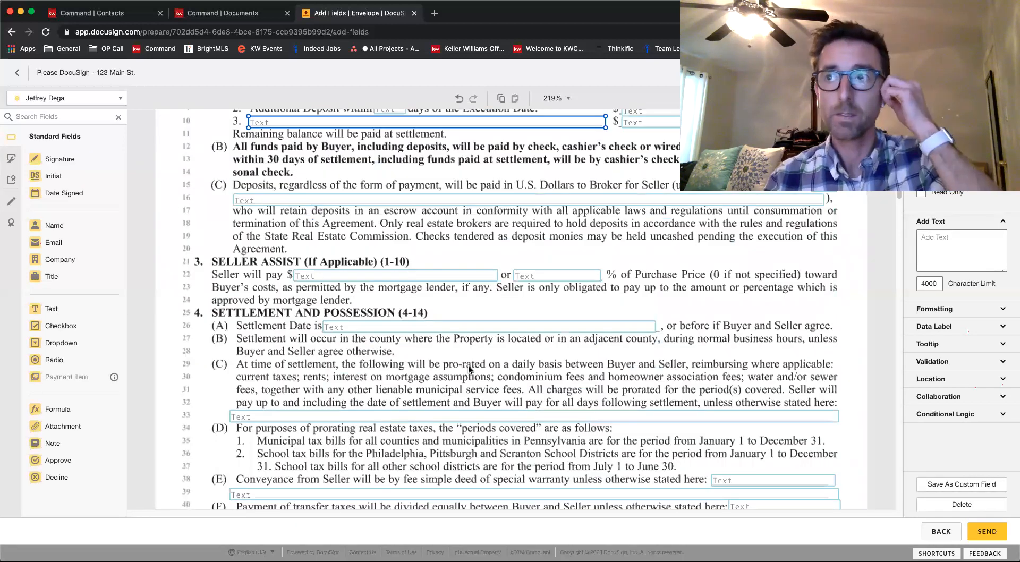
pyautogui.scroll(-4, 468, 365)
pyautogui.scroll(15, 469, 368)
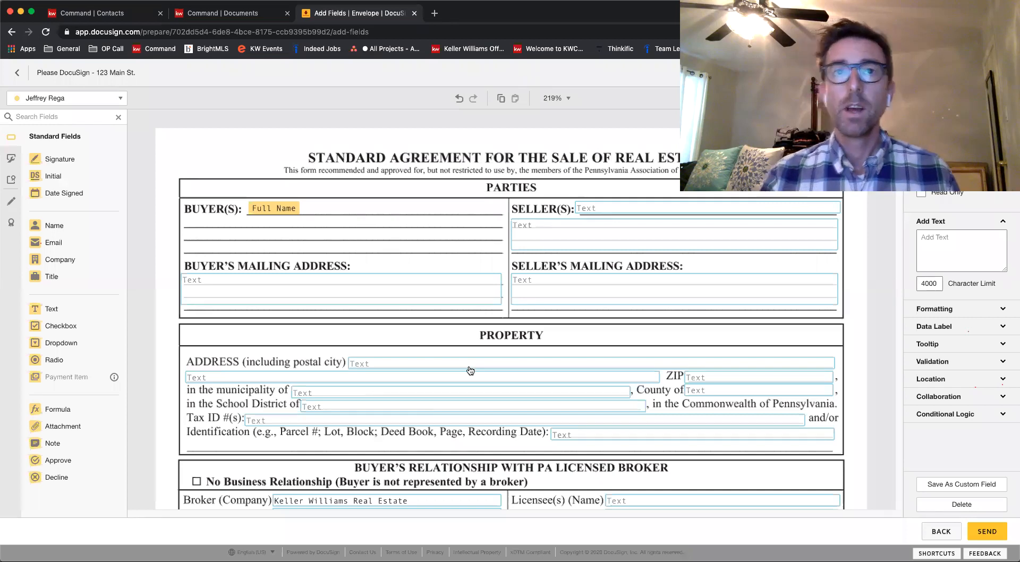
pyautogui.scroll(-15, 470, 370)
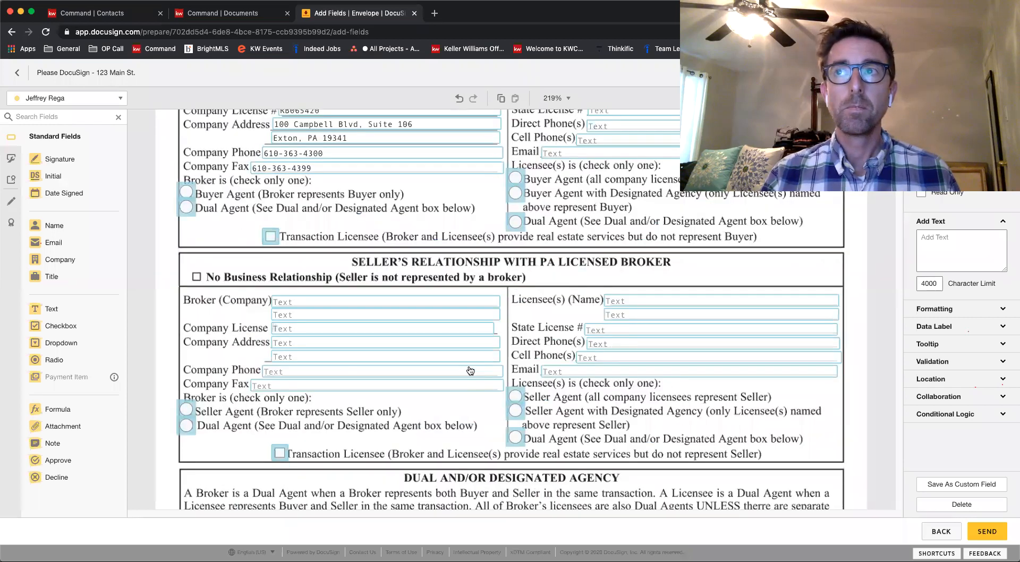
pyautogui.scroll(20, 468, 366)
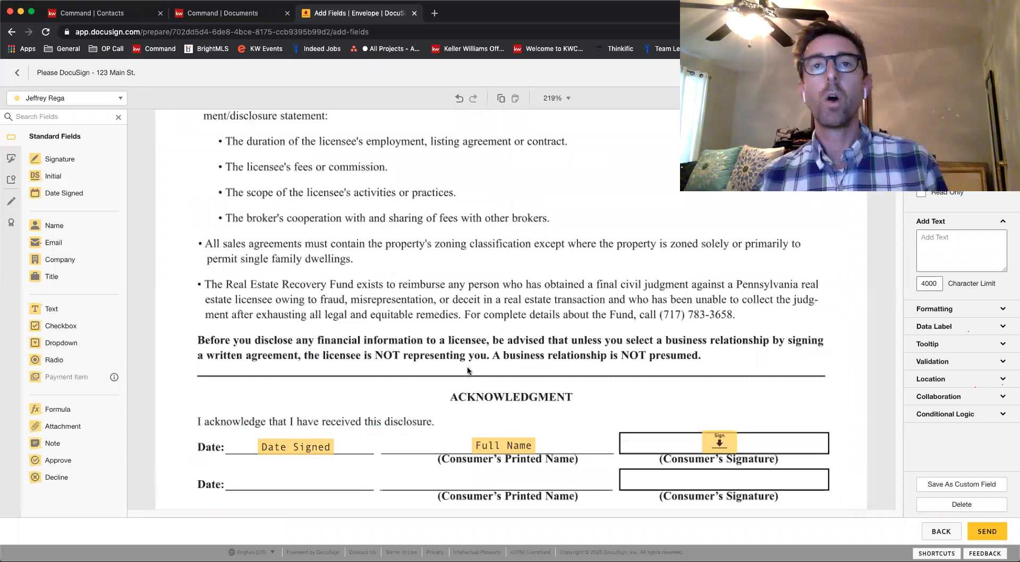
pyautogui.scroll(-20, 468, 366)
pyautogui.scroll(-3, 469, 374)
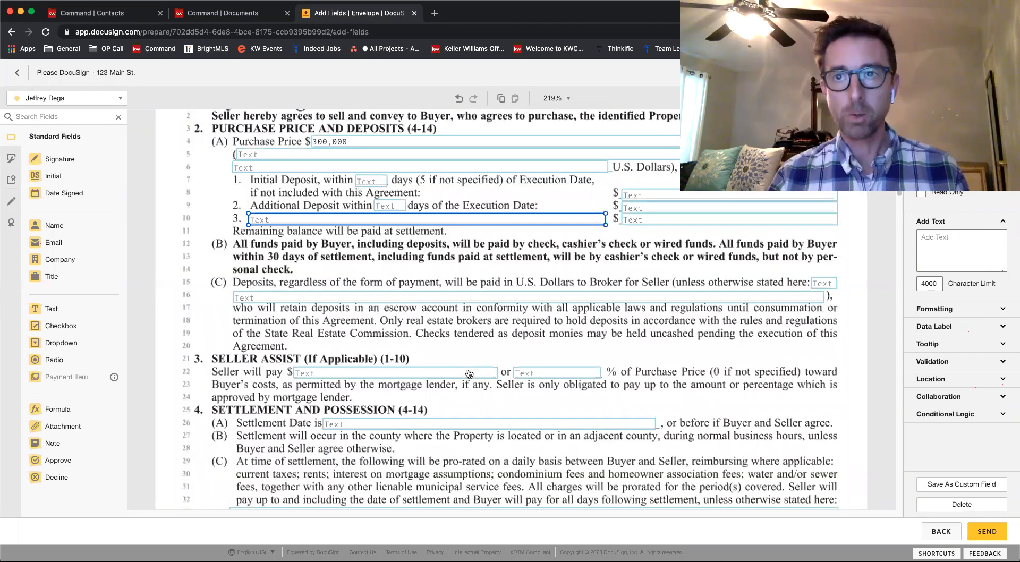
# Look through the sale agreement to the inspections section and examine the buyer's Elected and Waived initial fields
pyautogui.scroll(-15, 469, 374)
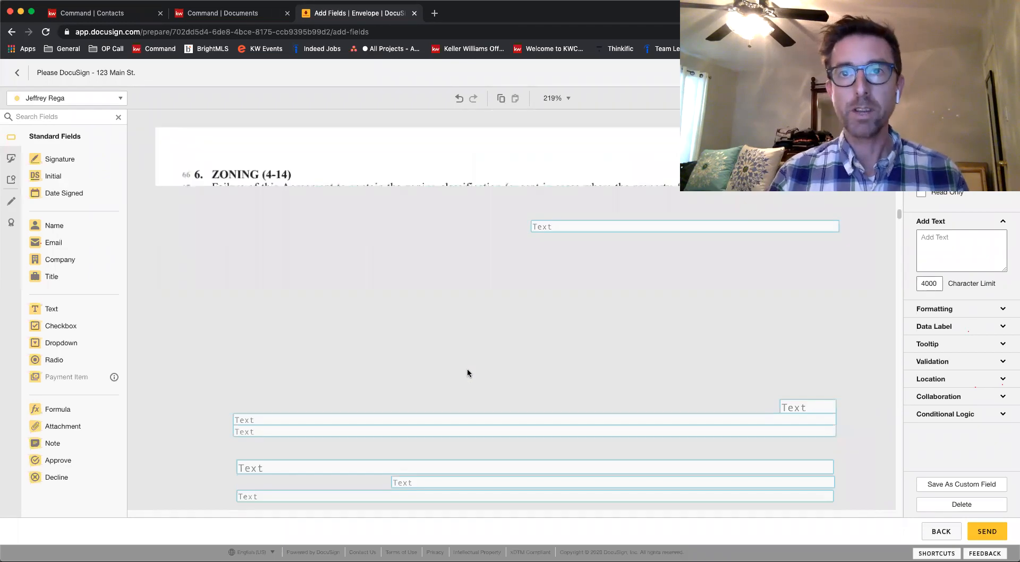
pyautogui.scroll(-15, 467, 372)
pyautogui.scroll(-15, 468, 372)
pyautogui.scroll(-10, 467, 372)
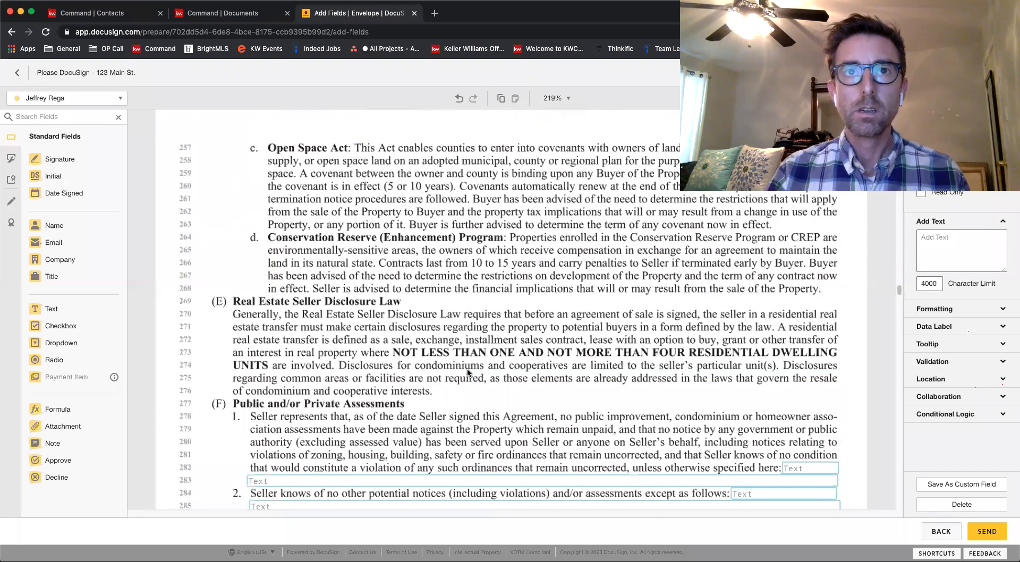
pyautogui.scroll(-15, 466, 372)
pyautogui.scroll(5, 467, 368)
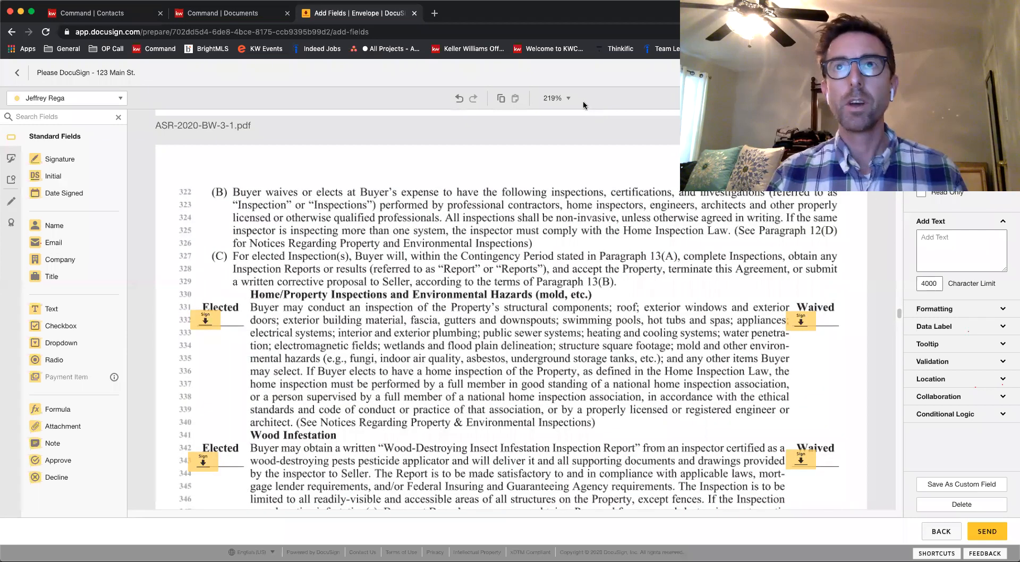
pyautogui.click(567, 98)
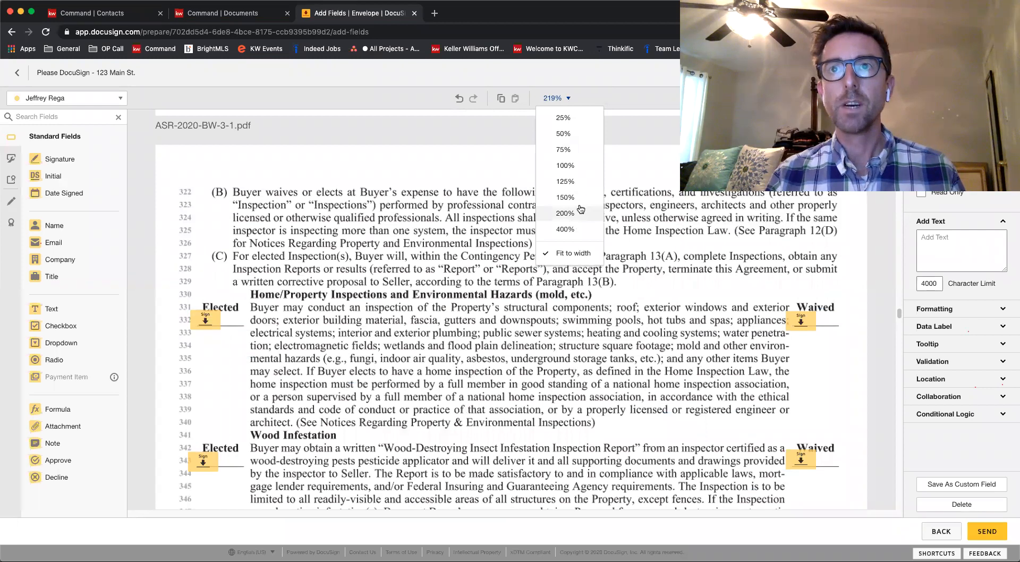
pyautogui.click(467, 218)
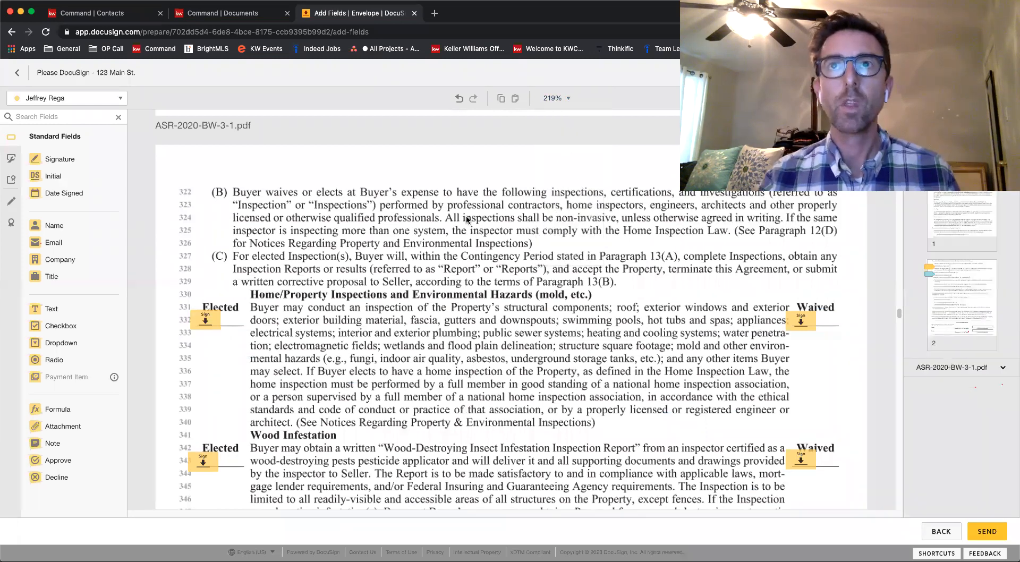
pyautogui.scroll(-1, 467, 219)
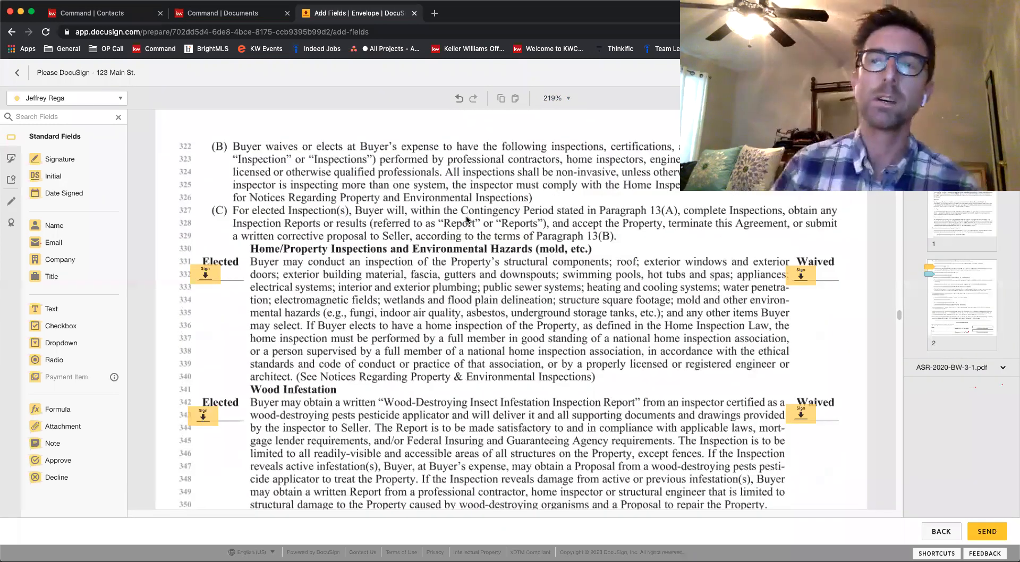
pyautogui.scroll(-1, 467, 219)
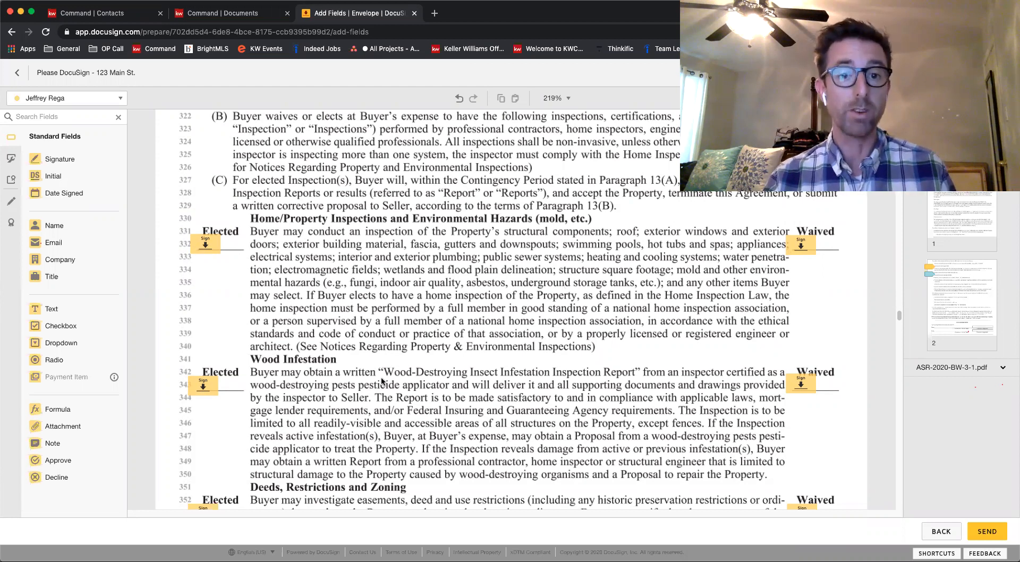
# Delete the signature field on the Waived line of Home/Property Inspections and Environmental Hazards
pyautogui.click(799, 245)
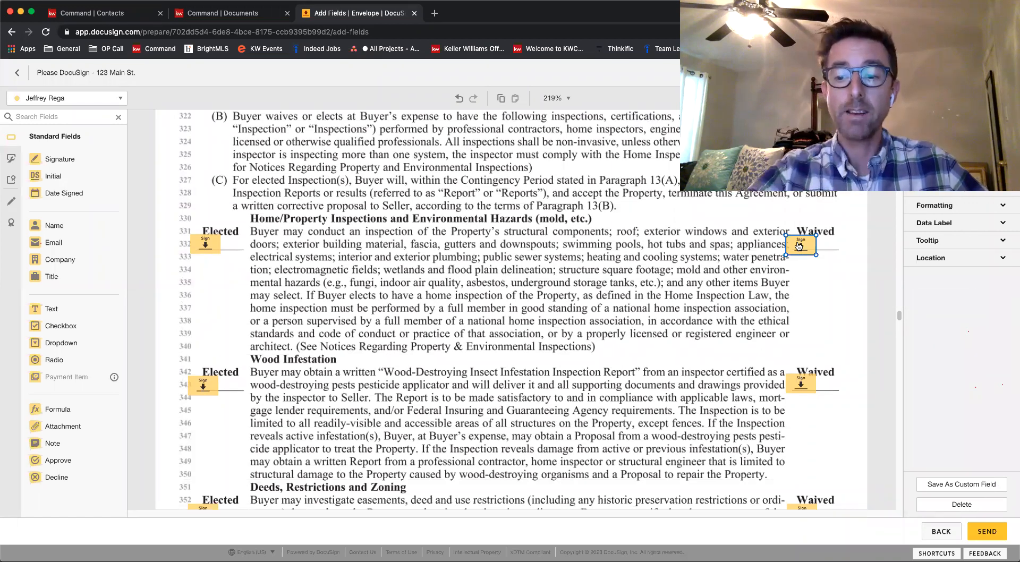
pyautogui.press('Delete')
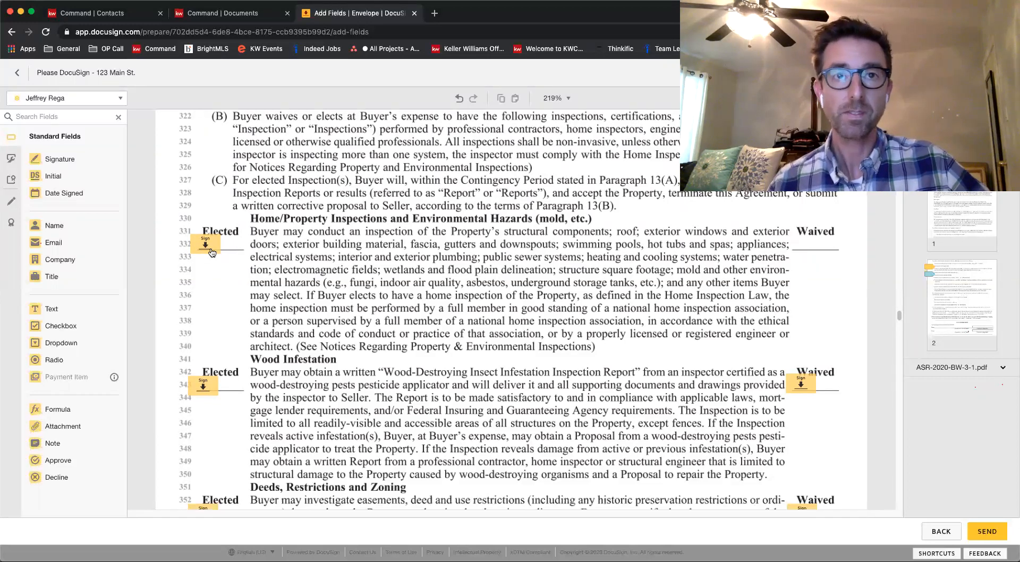
pyautogui.scroll(-3, 567, 290)
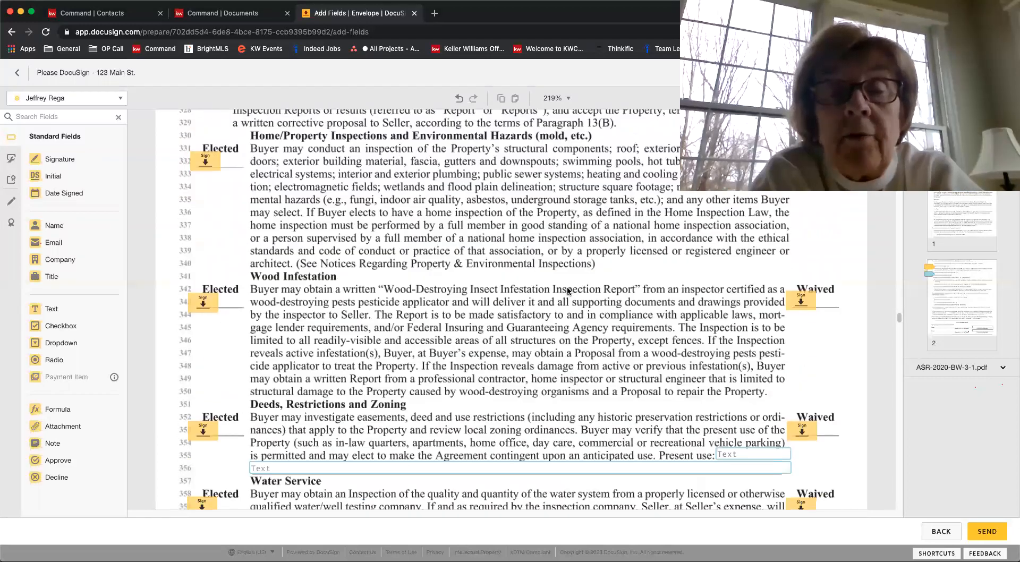
# Try an Initial field on the Home/Property Inspections Waived line, and replace it with a Signature field
pyautogui.scroll(1, 567, 291)
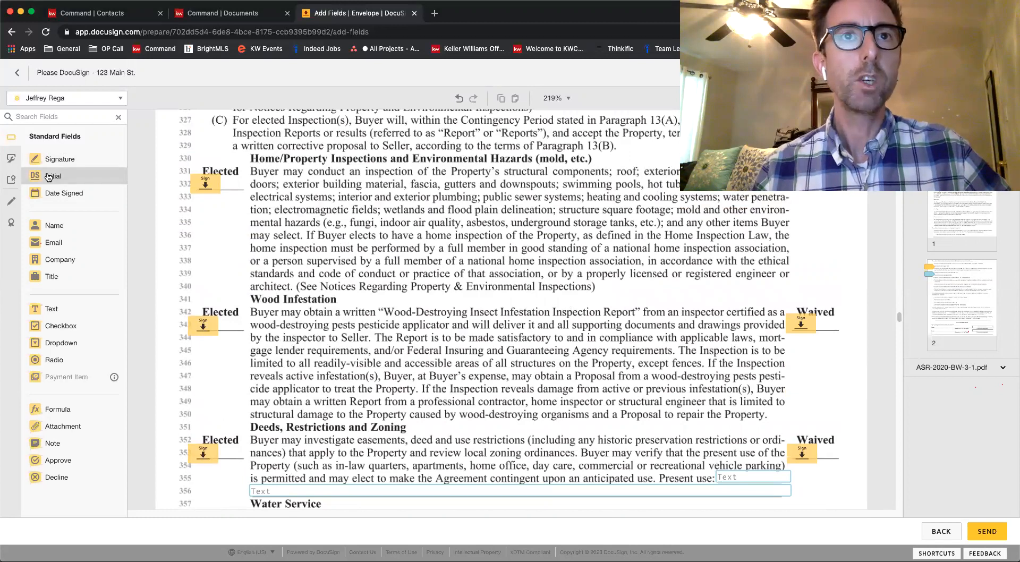
pyautogui.moveTo(49, 177); pyautogui.dragTo(805, 194)
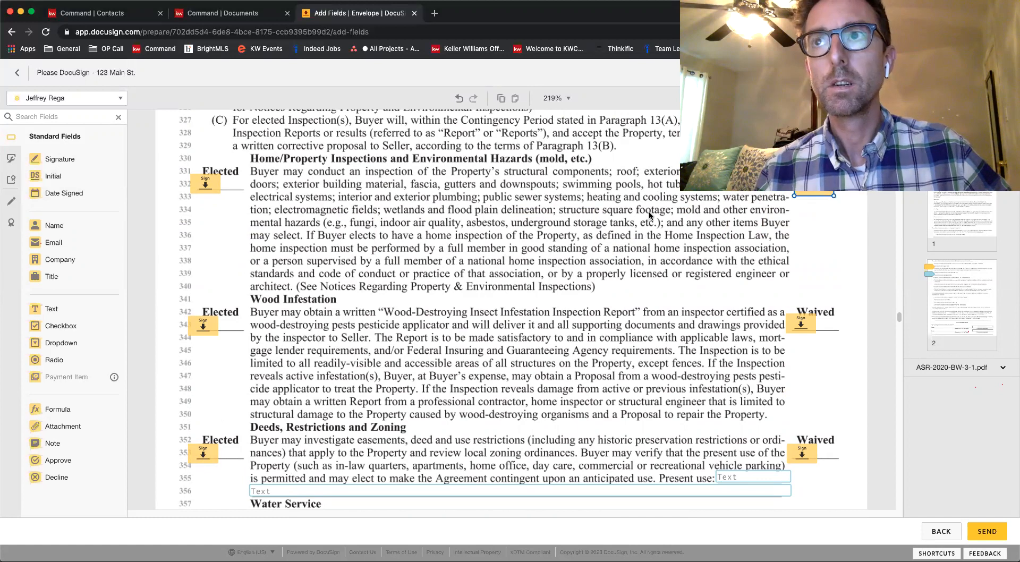
pyautogui.click(643, 239)
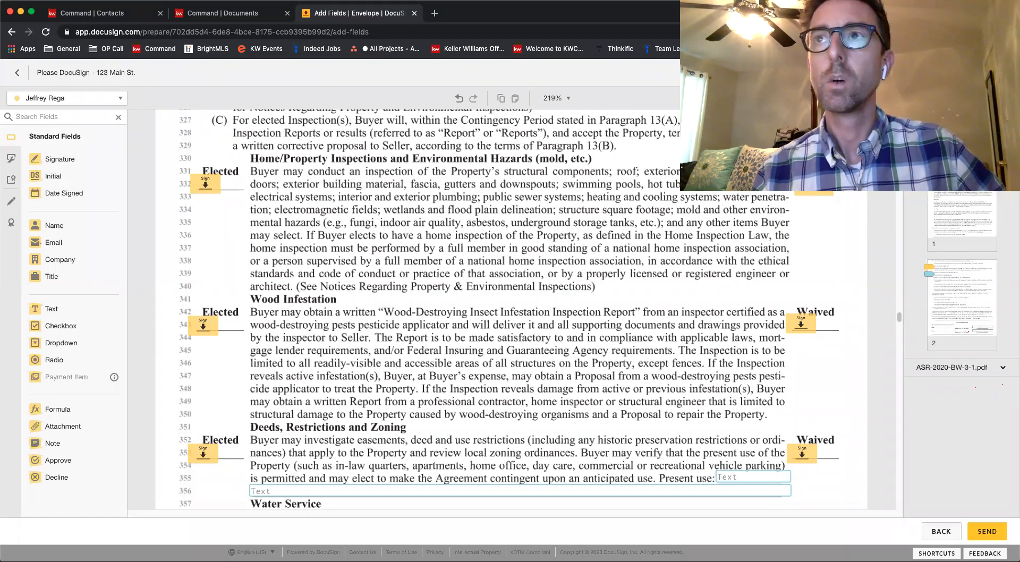
pyautogui.click(813, 193)
pyautogui.press('Delete')
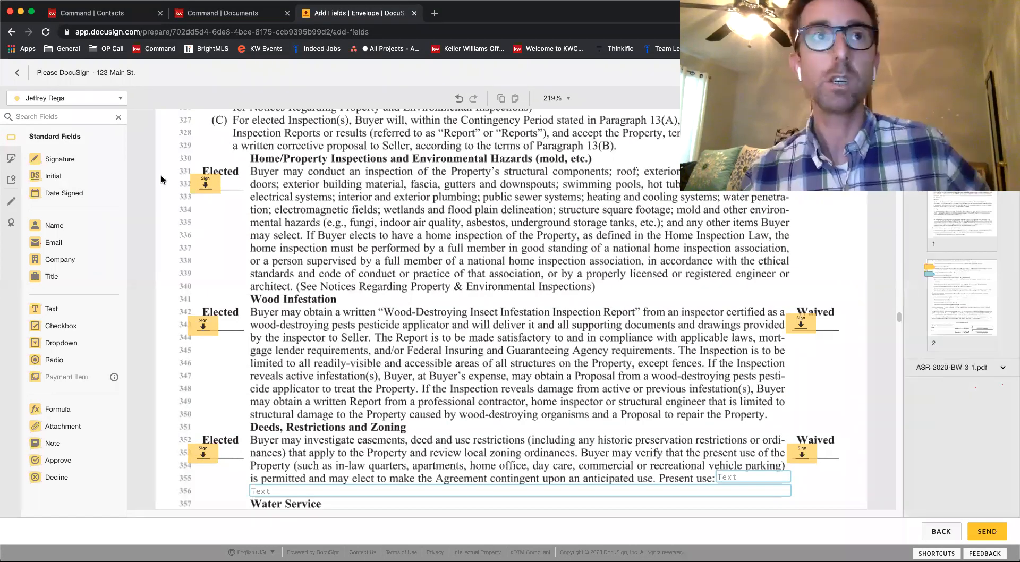
pyautogui.moveTo(64, 161)
pyautogui.mouseDown()
pyautogui.moveTo(429, 206)
pyautogui.moveTo(836, 186)
pyautogui.moveTo(816, 186)
pyautogui.mouseUp()
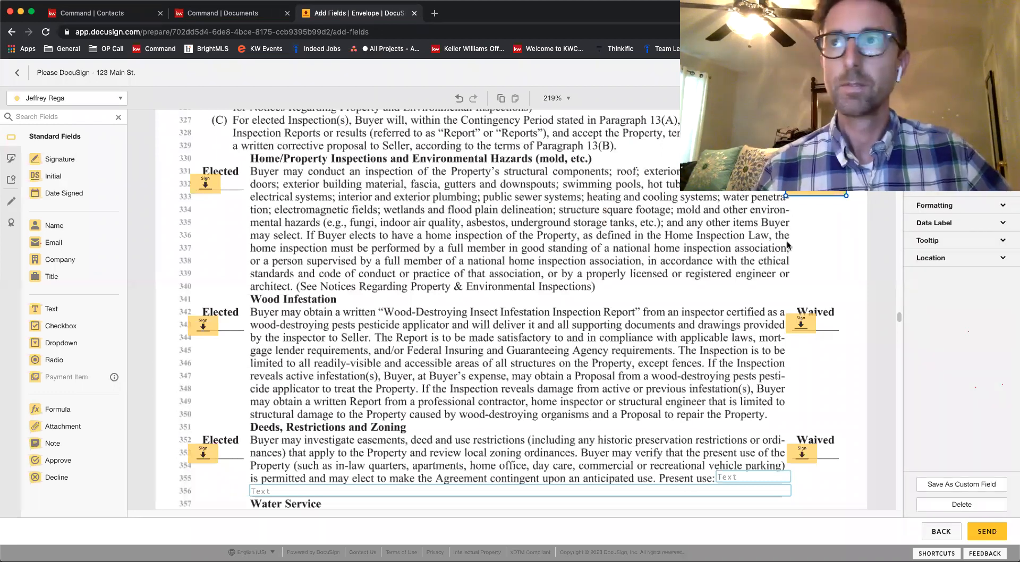
pyautogui.click(762, 257)
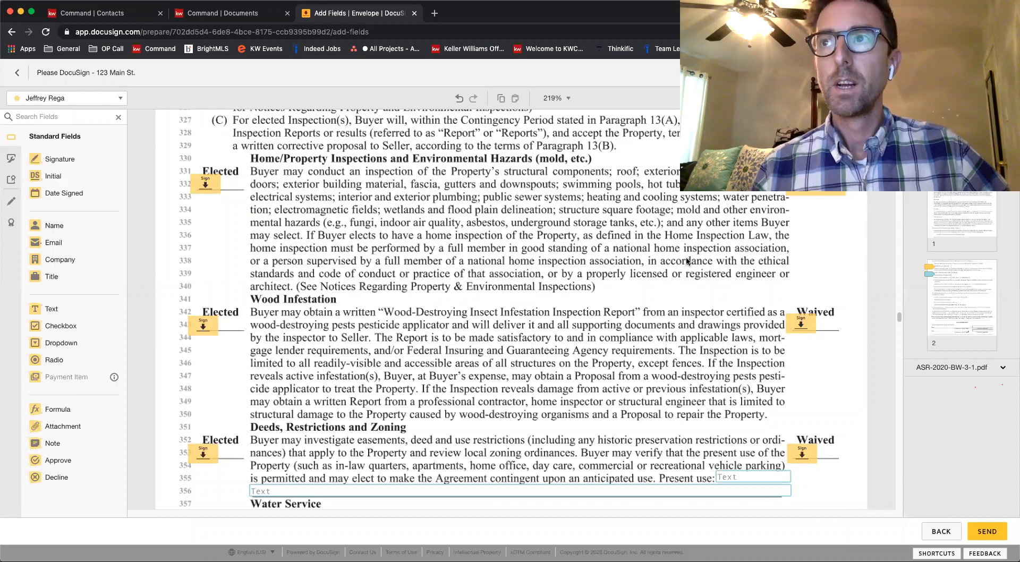
# Delete the Waived signature fields for Home/Property Inspections, Wood Infestation, and Deeds, Restrictions and Zoning together
pyautogui.scroll(-1, 689, 259)
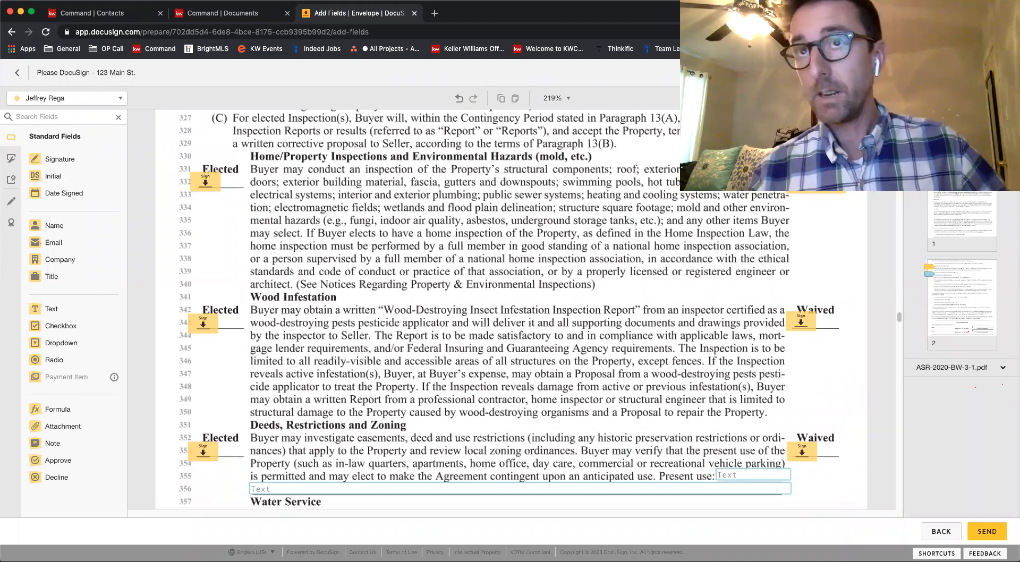
pyautogui.moveTo(854, 165); pyautogui.dragTo(779, 458)
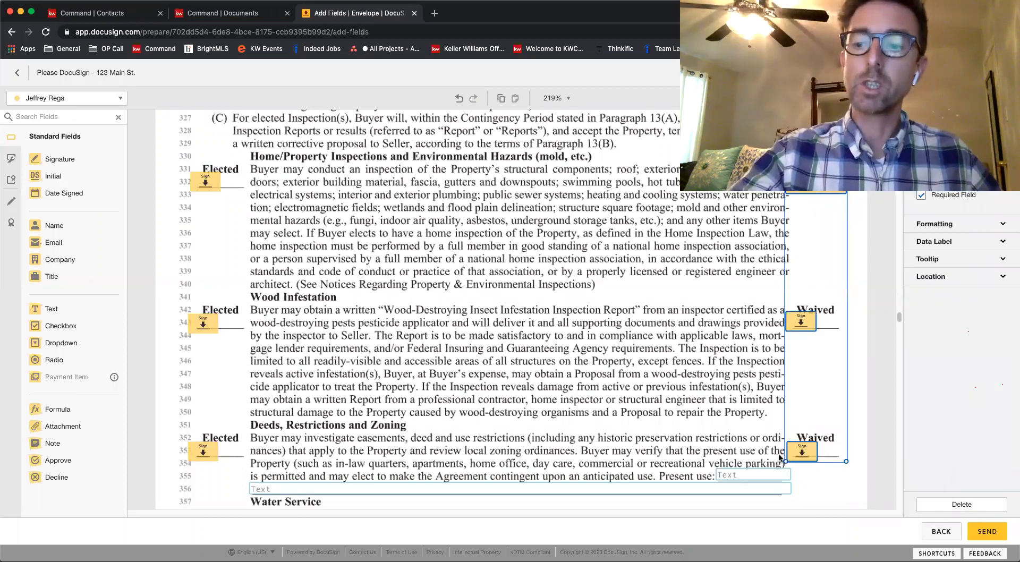
pyautogui.press('Delete')
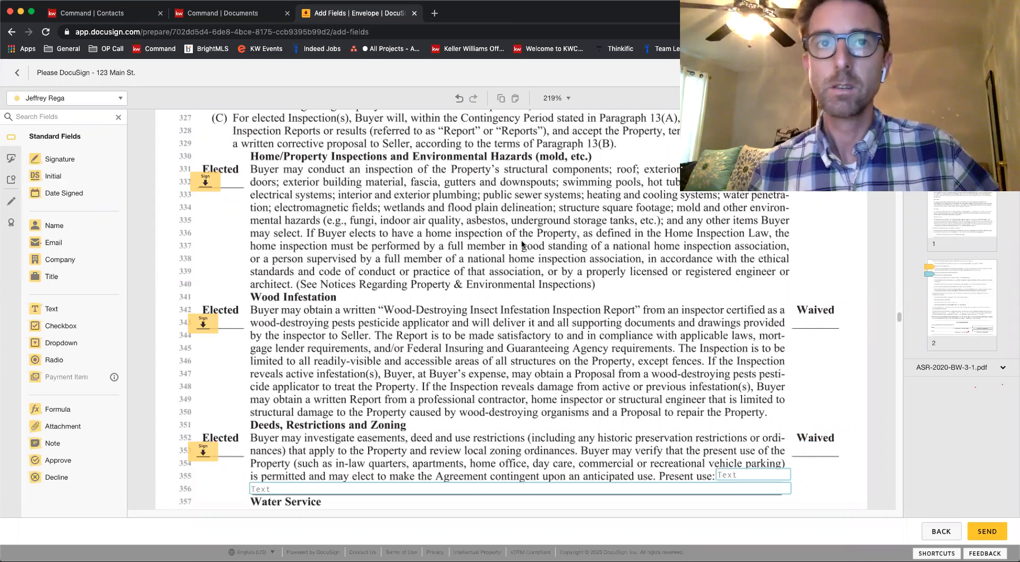
# Delete the Waived signature fields for Water Service, Radon, On-lot Sewage, and Property and Flood Insurance together
pyautogui.scroll(-2, 526, 244)
pyautogui.scroll(-10, 522, 244)
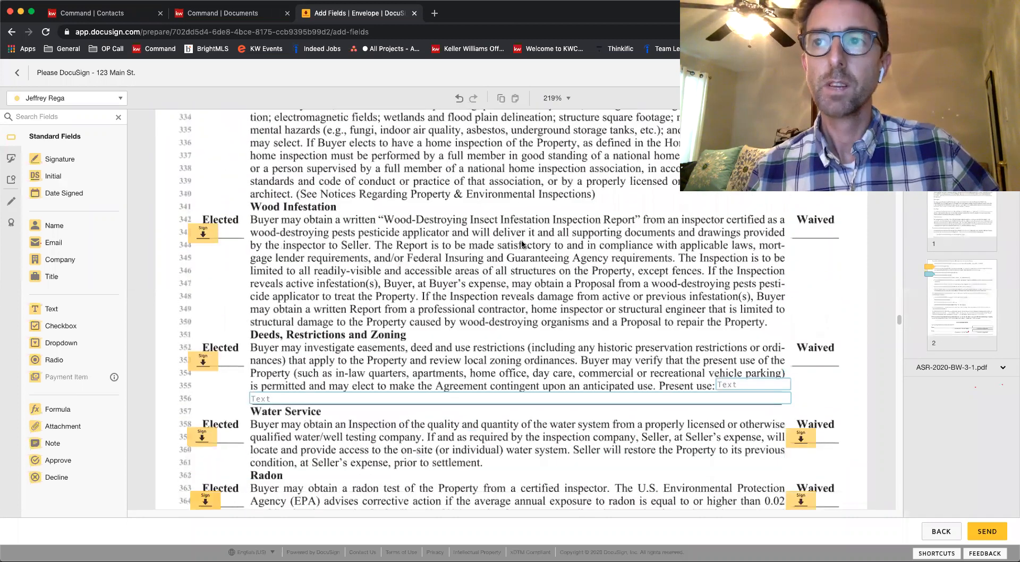
pyautogui.moveTo(895, 154); pyautogui.dragTo(766, 485)
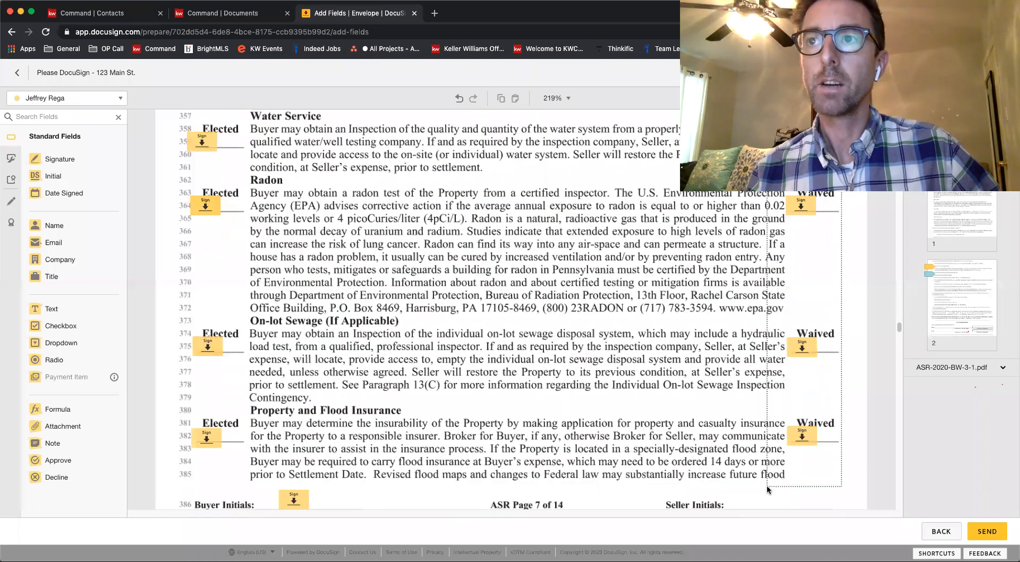
pyautogui.press('Delete')
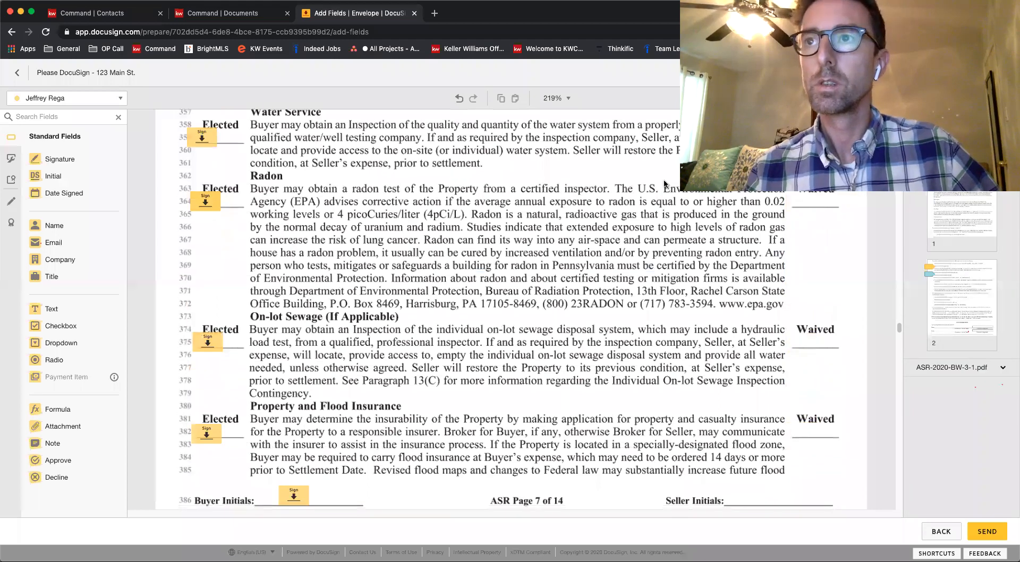
# Review the inspection elections on page 7 and the remaining sale agreement pages through the buyer initials and signature lines on page 14
pyautogui.scroll(-6, 690, 196)
pyautogui.scroll(15, 725, 209)
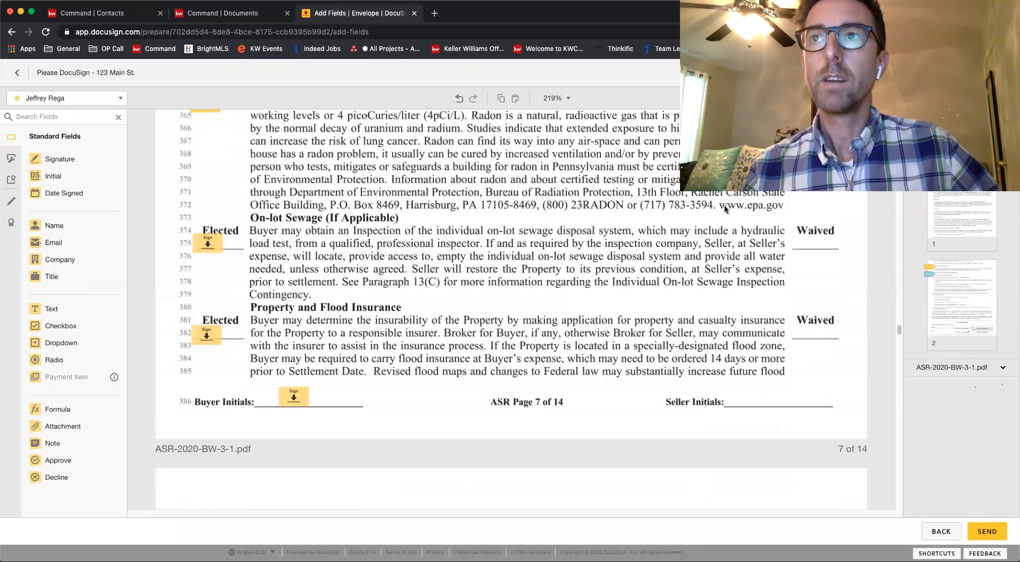
pyautogui.scroll(2, 726, 209)
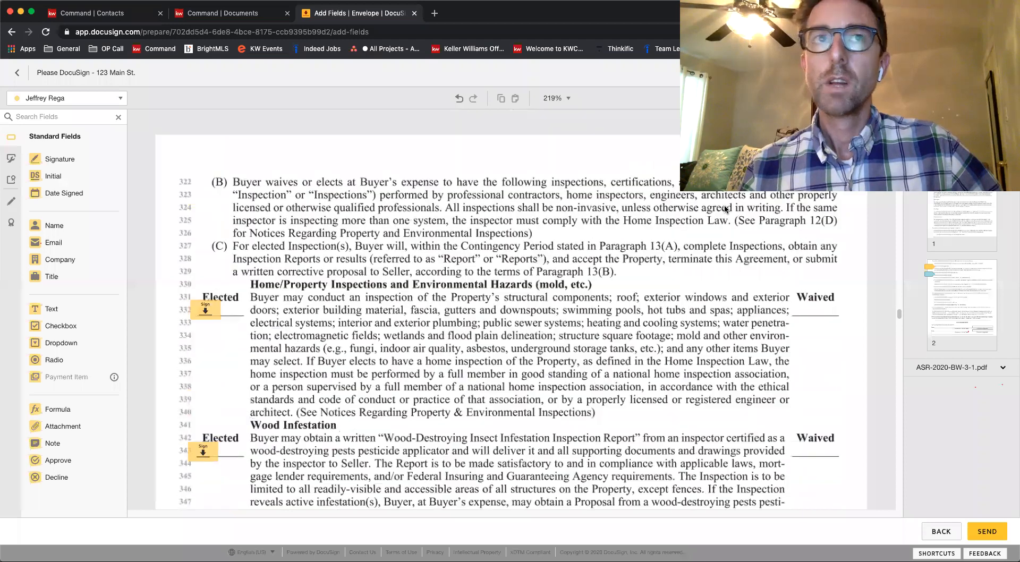
pyautogui.scroll(-1, 725, 210)
pyautogui.scroll(-11, 725, 209)
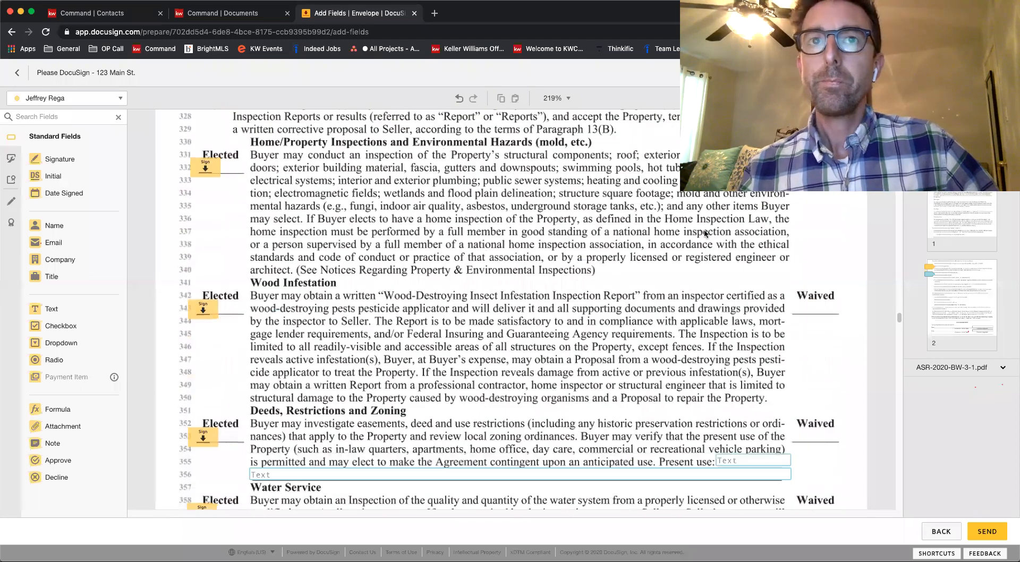
pyautogui.scroll(-11, 703, 229)
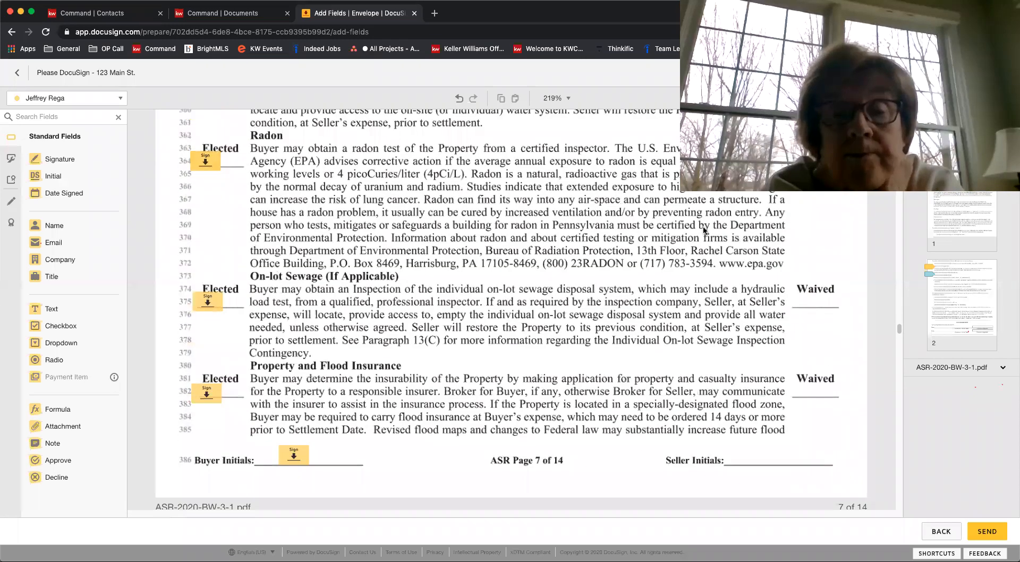
pyautogui.scroll(-19, 703, 225)
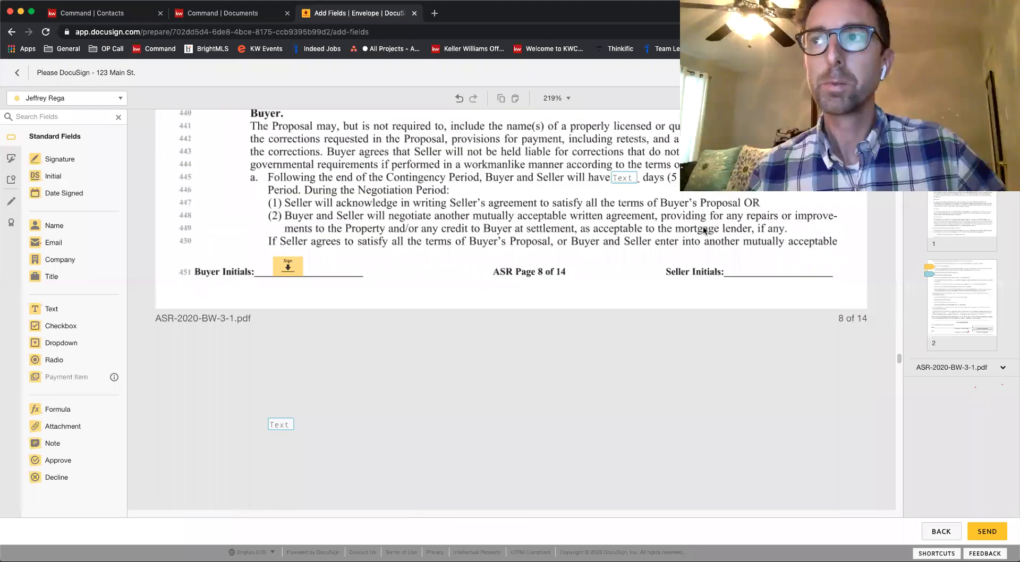
pyautogui.scroll(-20, 702, 225)
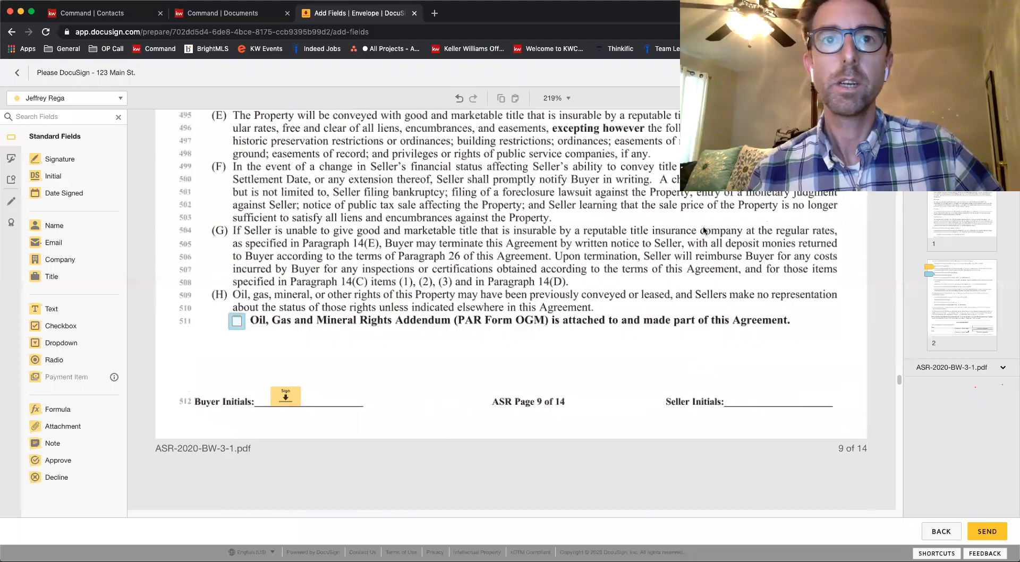
pyautogui.scroll(-20, 704, 230)
pyautogui.scroll(-15, 703, 230)
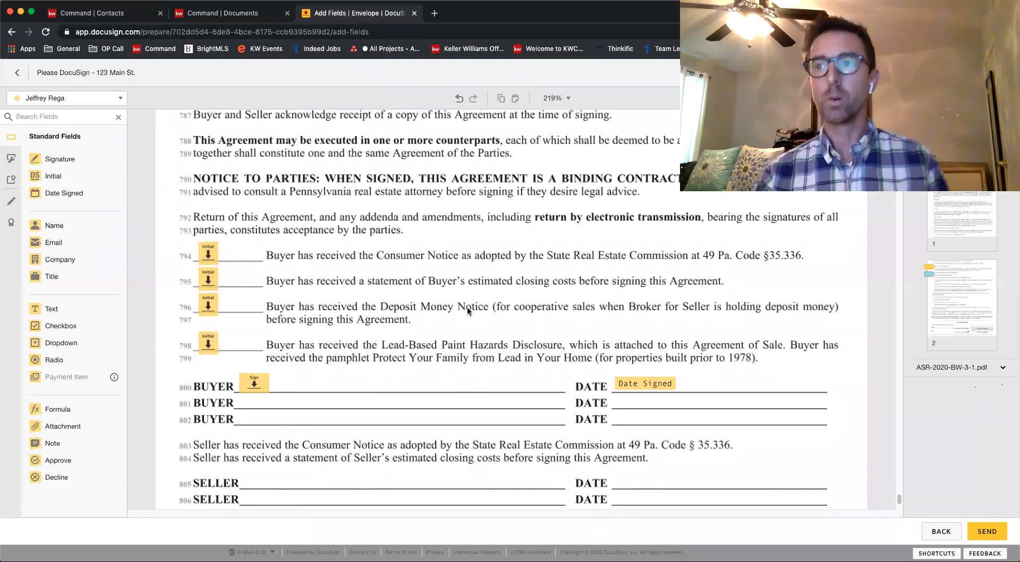
pyautogui.scroll(-4, 467, 308)
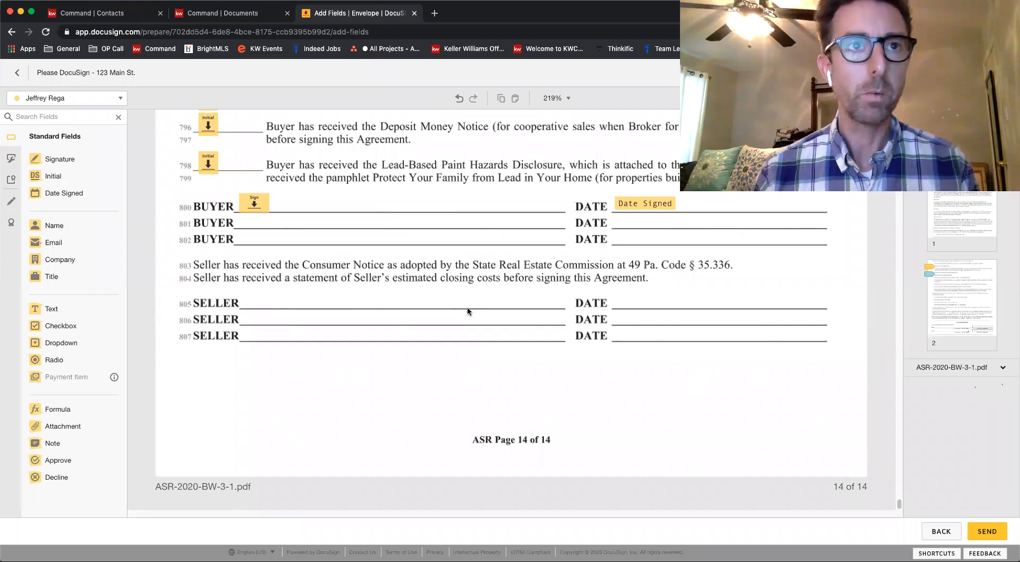
pyautogui.scroll(8, 416, 370)
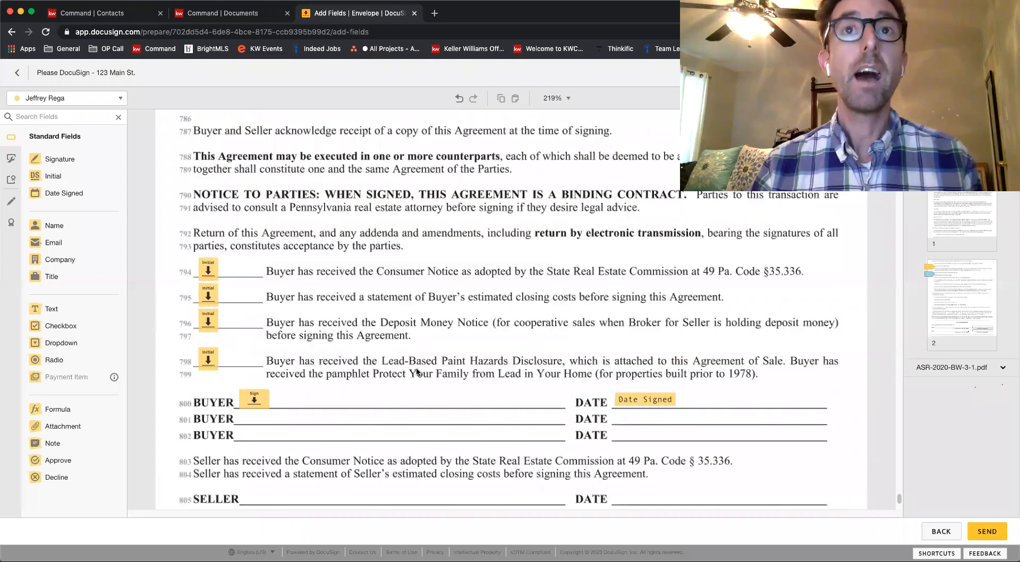
# Enter the sample text "djshfjksbjkas" in the Additional Terms field of paragraph 32(B)
pyautogui.scroll(1, 416, 371)
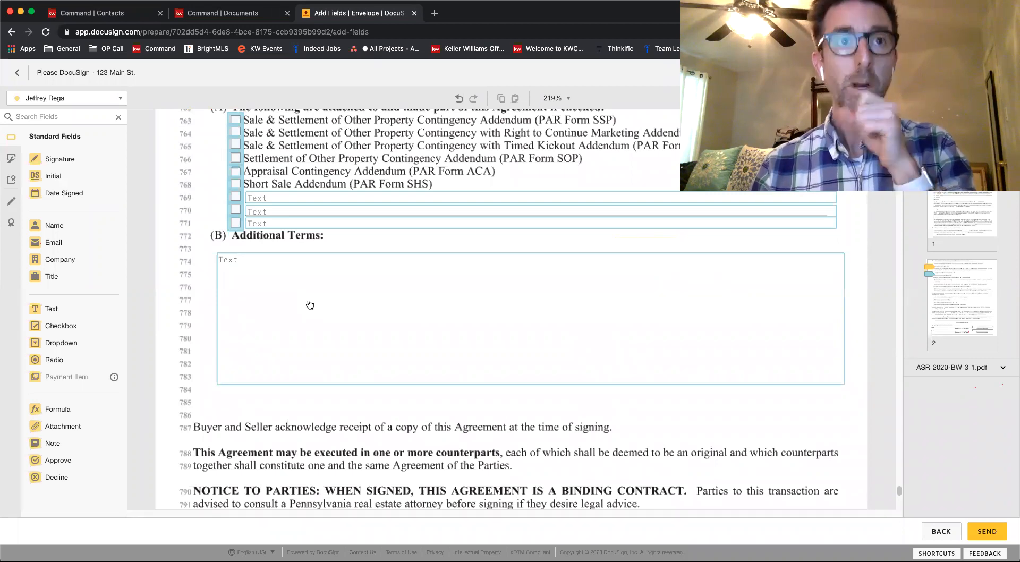
pyautogui.scroll(-4, 312, 311)
pyautogui.click(244, 251)
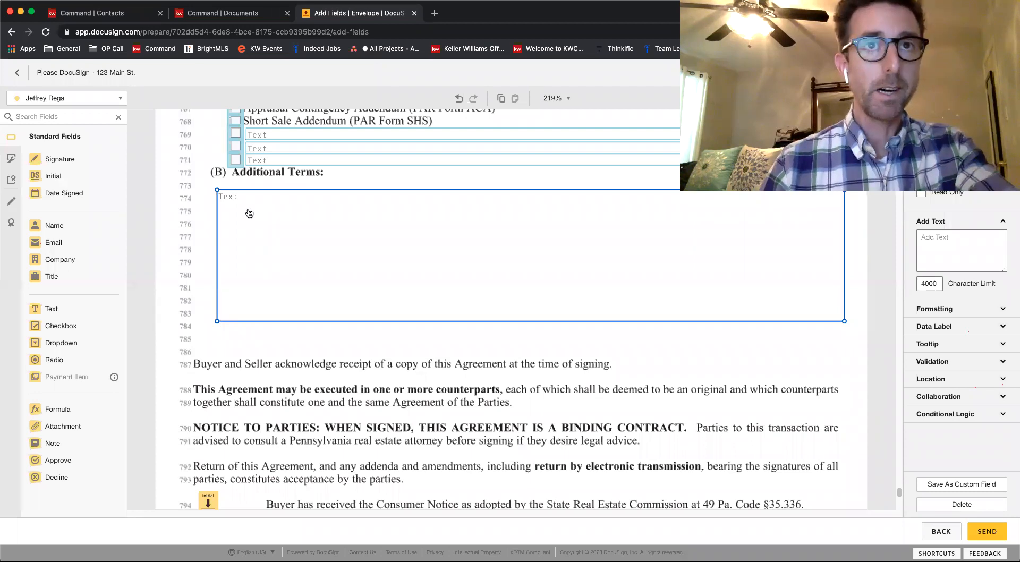
pyautogui.doubleClick(249, 213)
pyautogui.write('djshfjksbjkas')
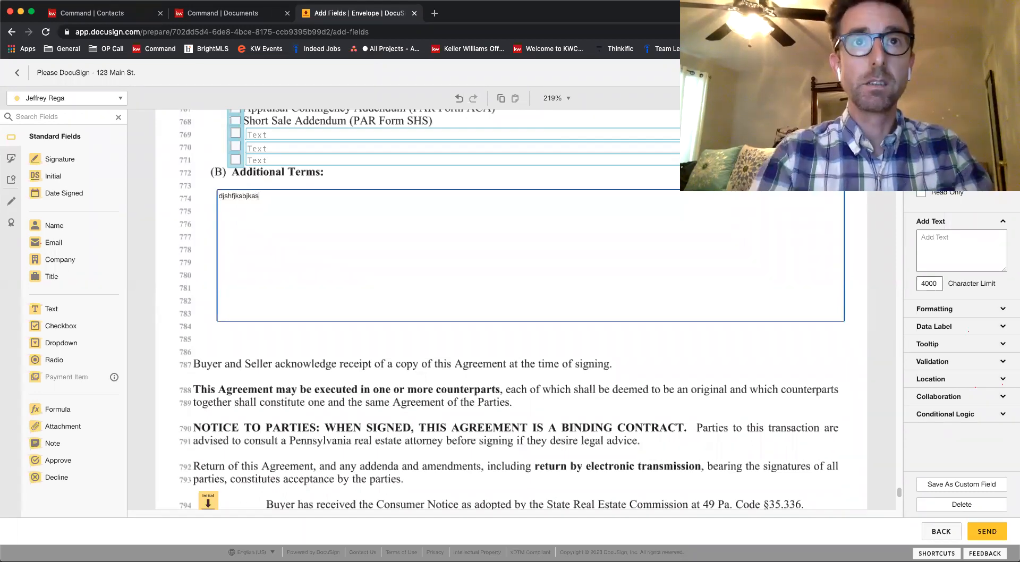
pyautogui.click(237, 359)
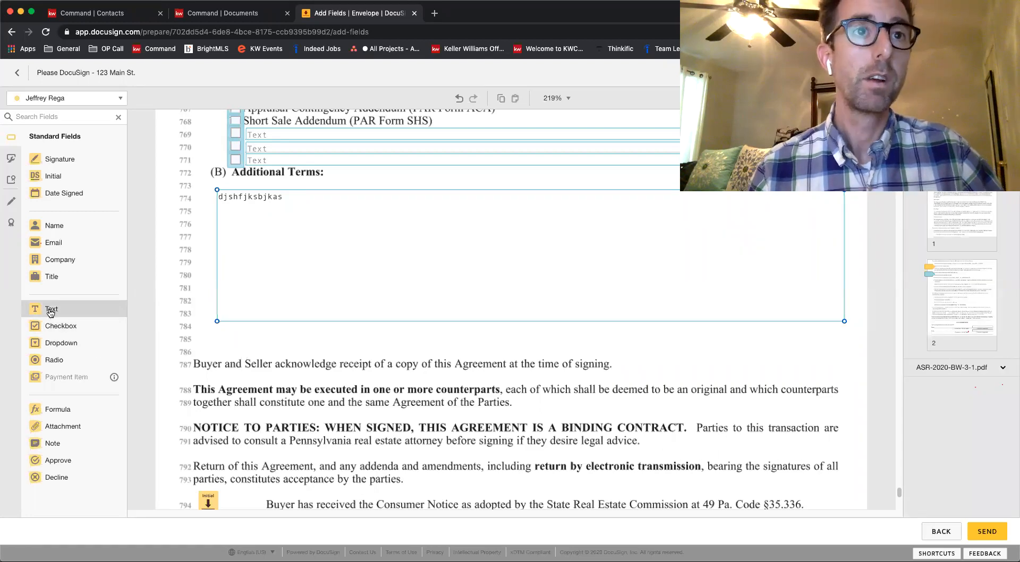
# Add a Text field just below the Additional Terms box and assign it to the other recipient
pyautogui.moveTo(51, 312); pyautogui.dragTo(211, 330)
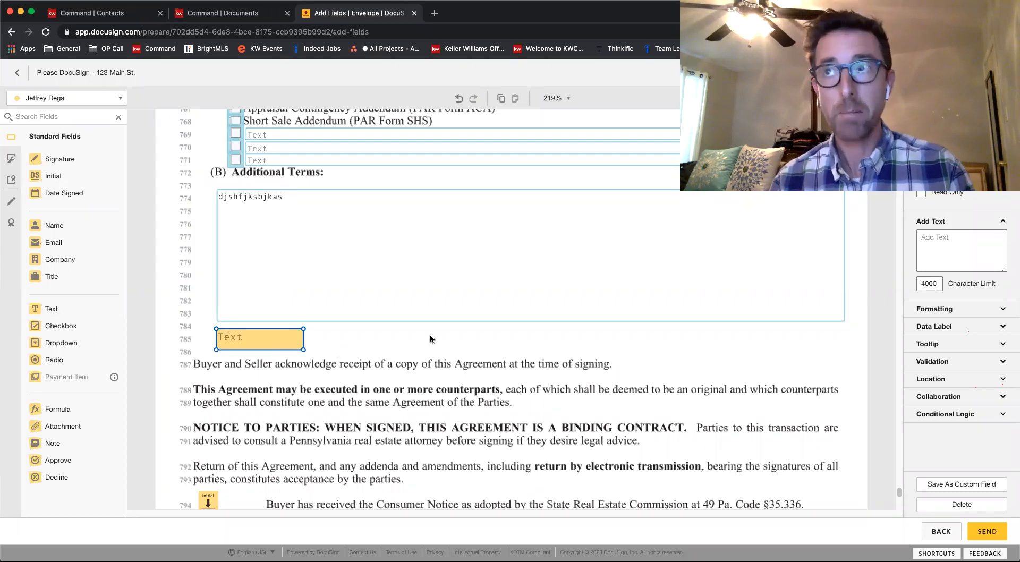
pyautogui.click(962, 154)
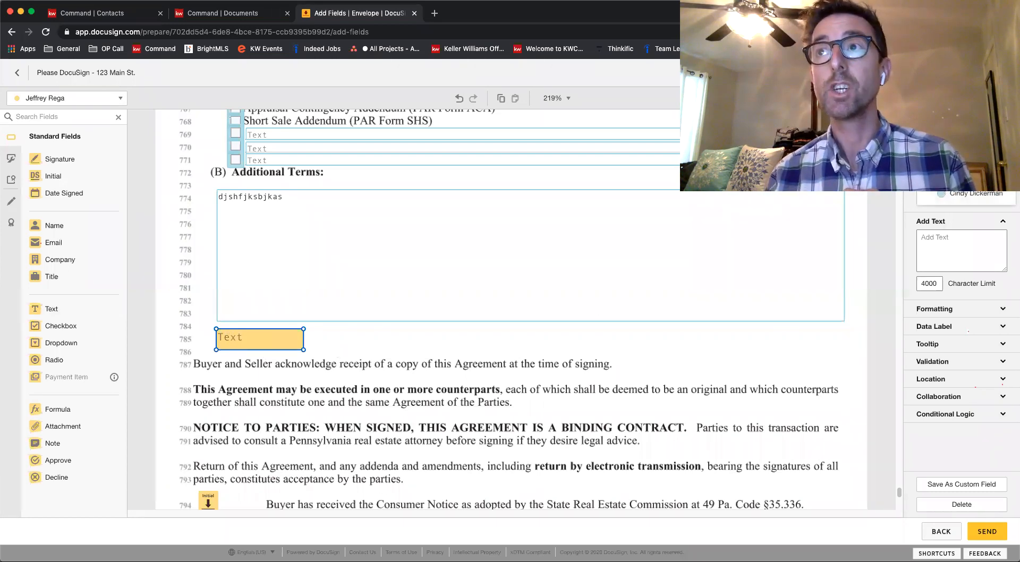
pyautogui.click(956, 194)
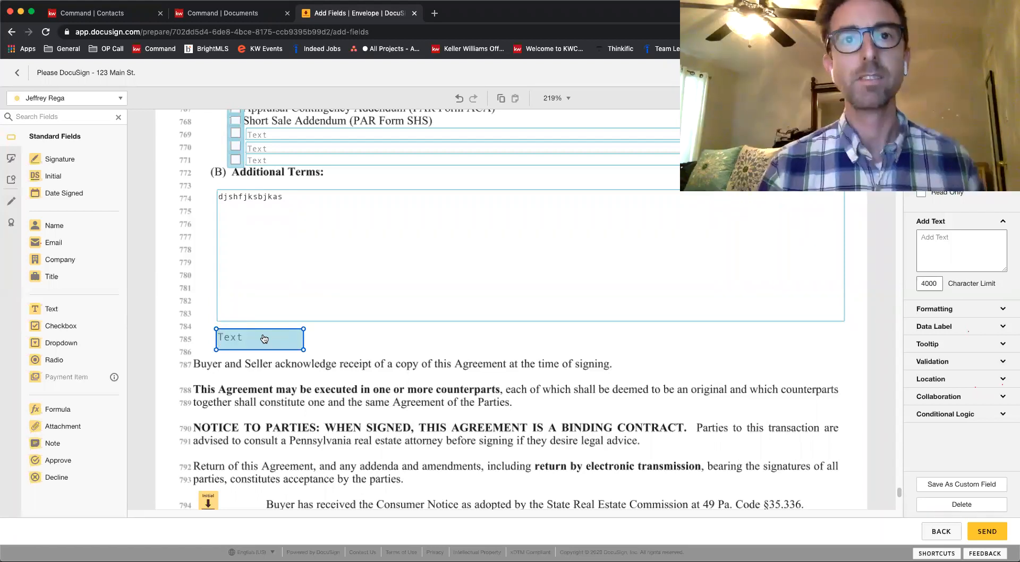
pyautogui.click(281, 368)
pyautogui.click(252, 343)
pyautogui.click(364, 341)
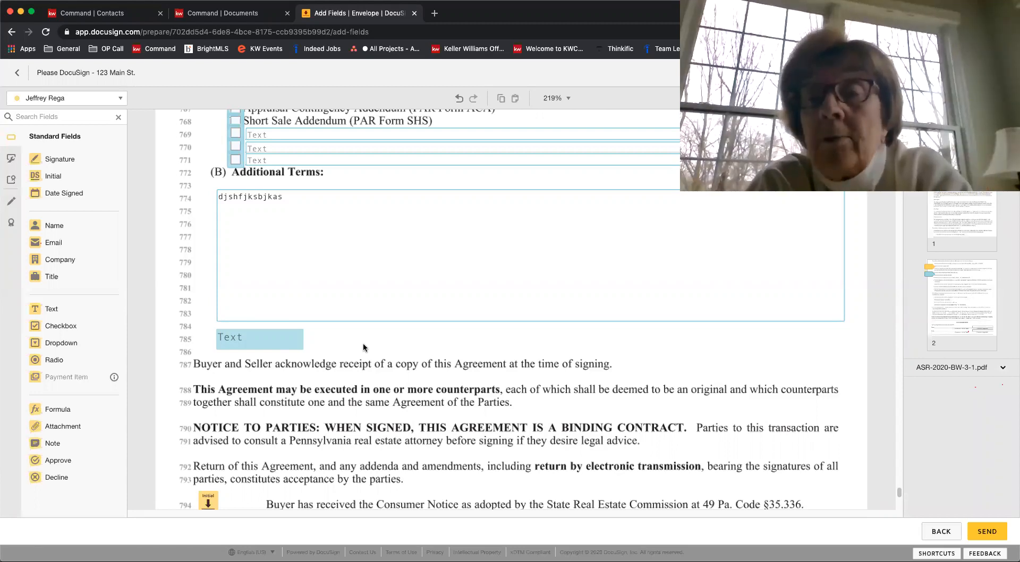
# Select the Additional Terms field and examine it together with the paragraph 32 special clauses
pyautogui.click(270, 236)
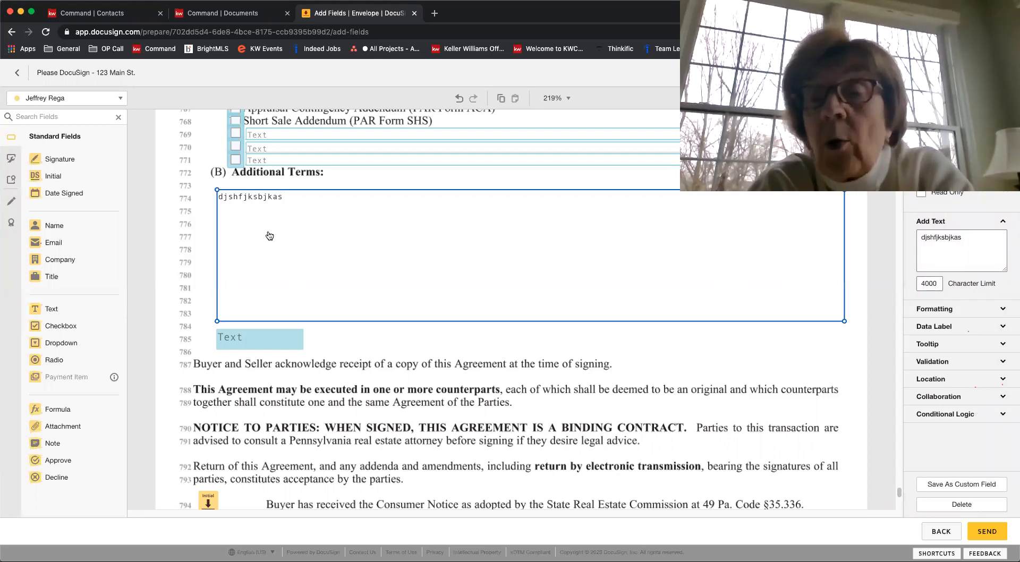
pyautogui.scroll(3, 270, 236)
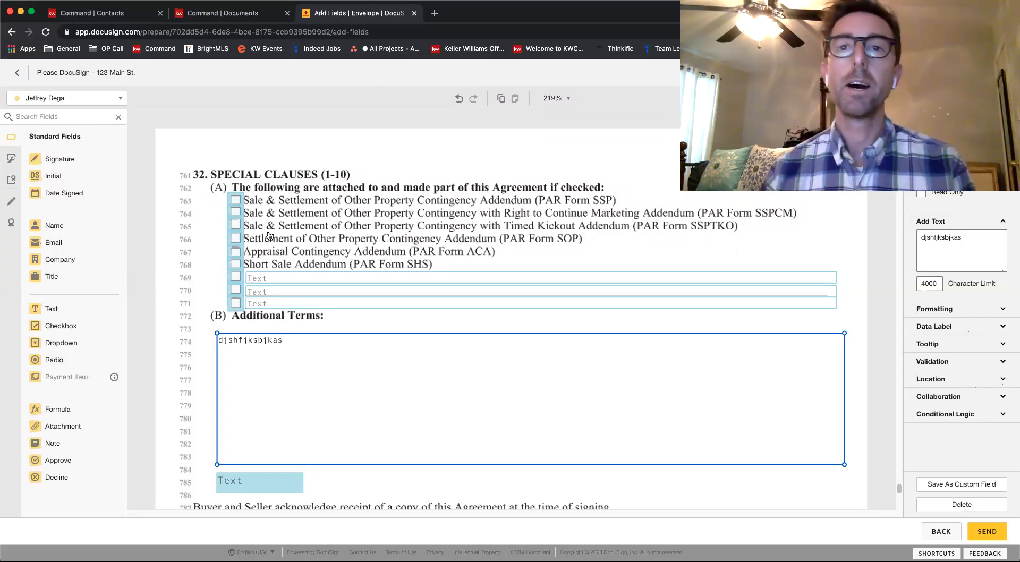
pyautogui.scroll(-1, 364, 349)
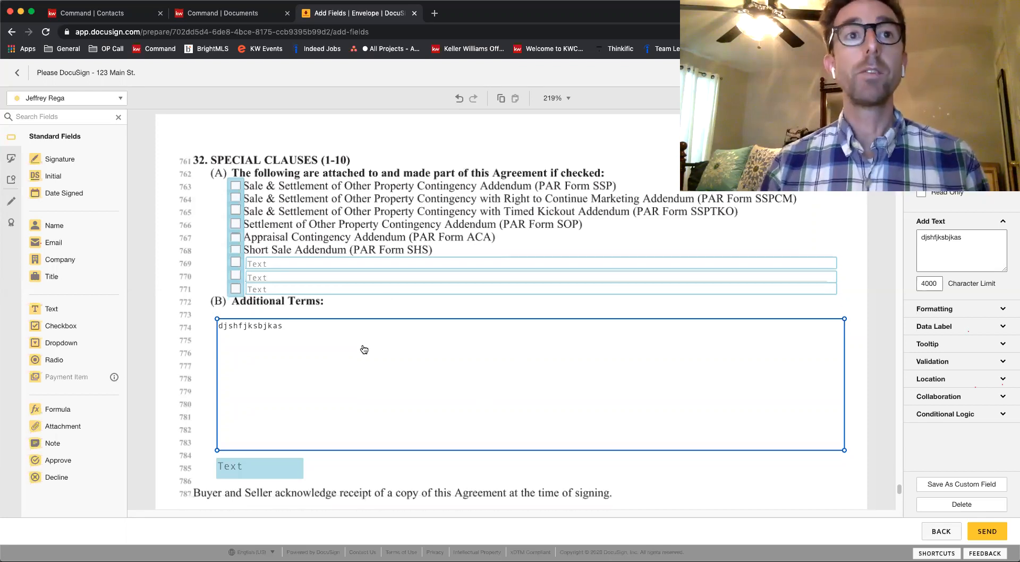
# Strike through the opening words of paragraph 26(D) on page 13 of the sale agreement with a markup line
pyautogui.scroll(10, 364, 349)
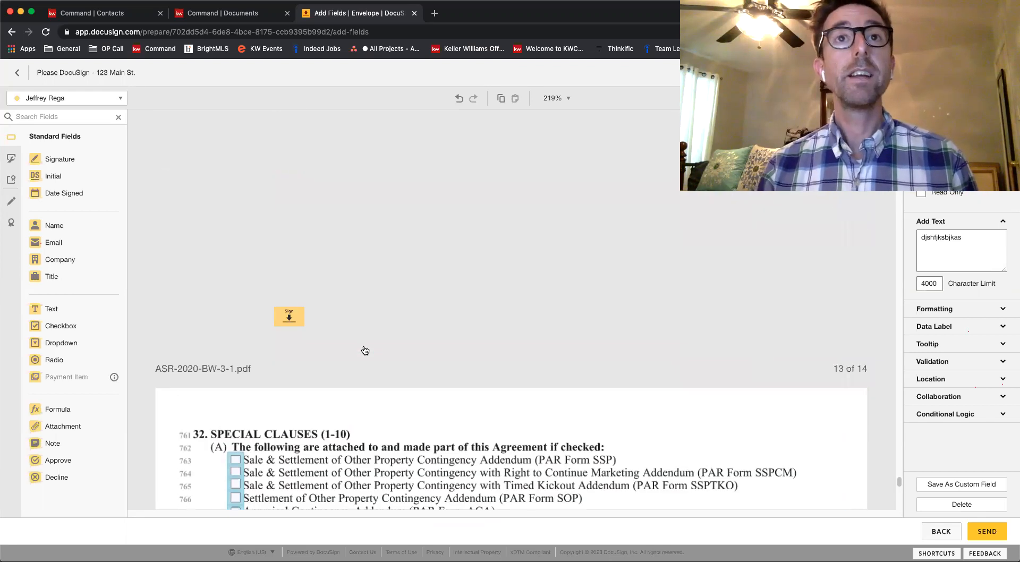
pyautogui.scroll(10, 364, 350)
pyautogui.scroll(-3, 364, 346)
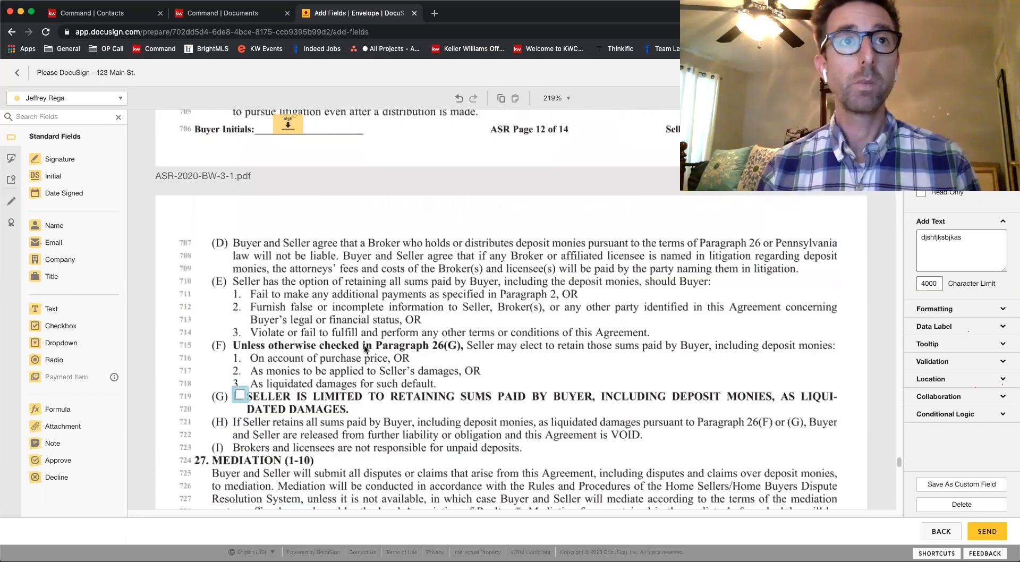
pyautogui.scroll(-1, 365, 349)
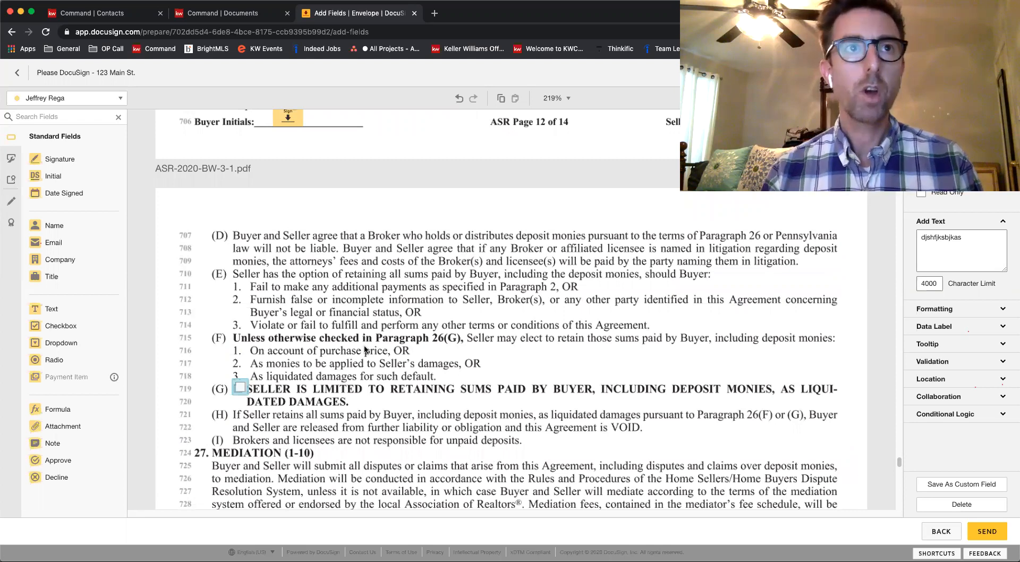
pyautogui.click(11, 203)
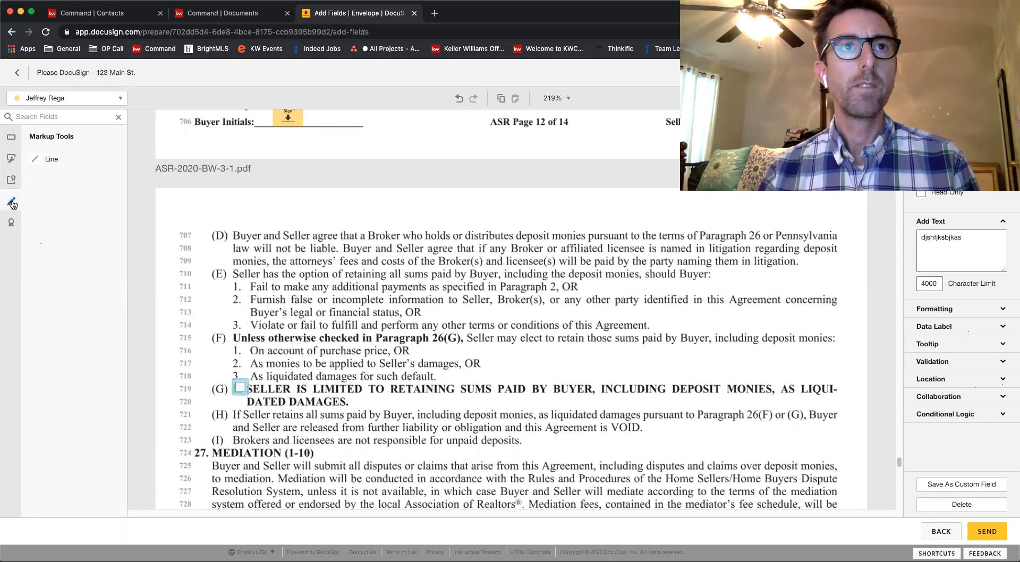
pyautogui.click(56, 164)
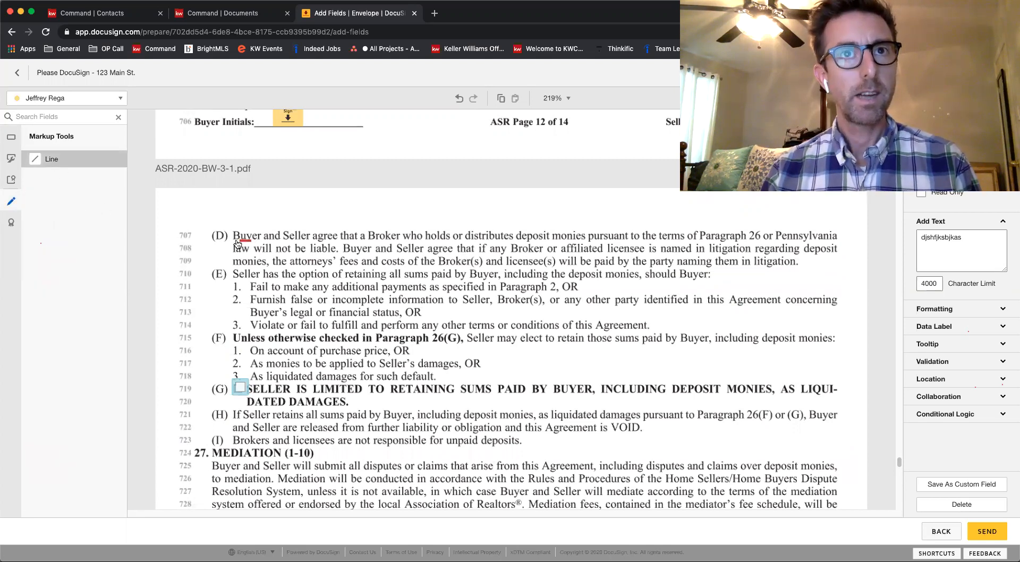
pyautogui.moveTo(232, 238); pyautogui.dragTo(436, 236)
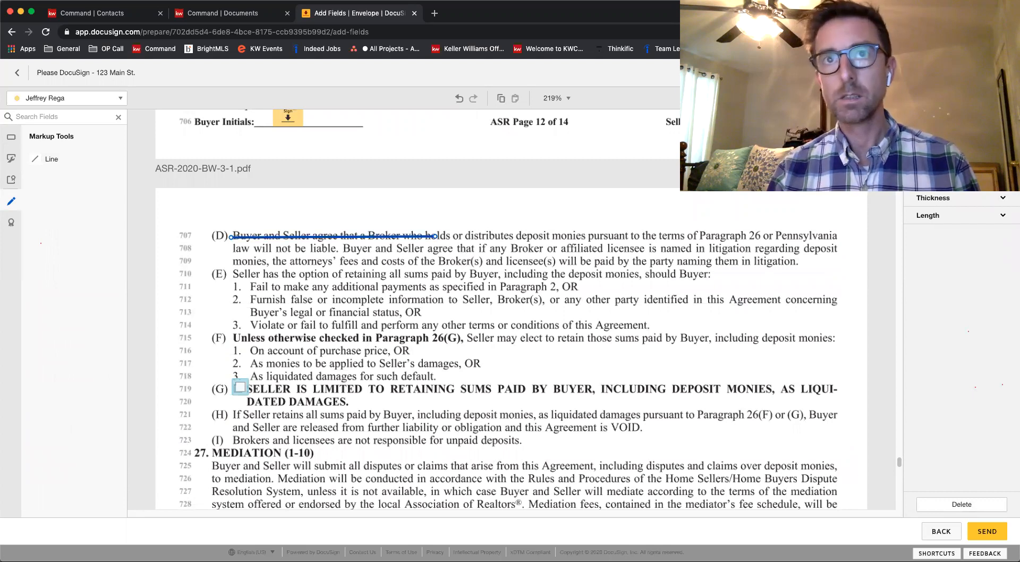
# Add an Initial field for the buyer at the end of the struck-through text in paragraph 26(D)
pyautogui.click(11, 159)
pyautogui.click(11, 139)
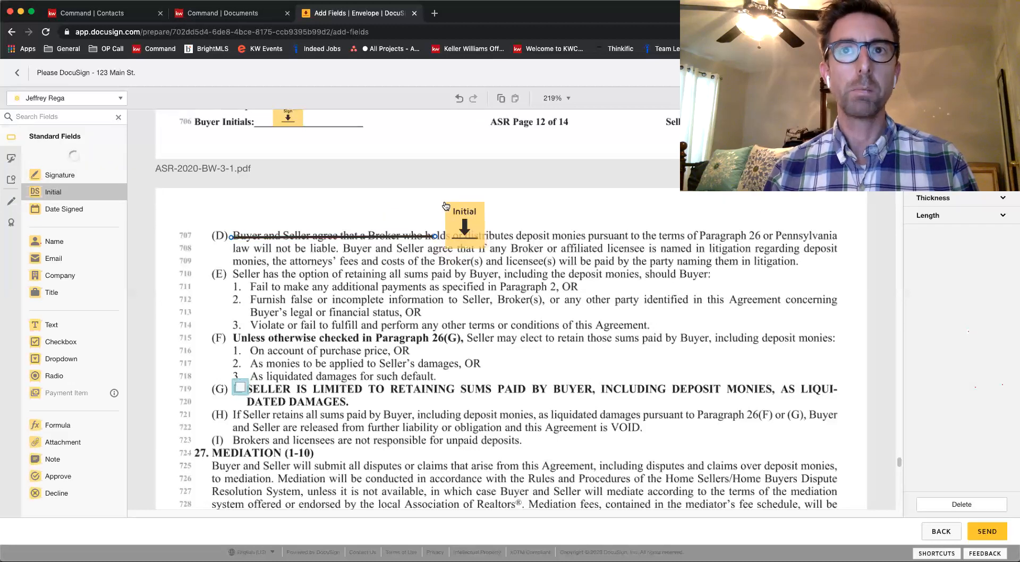
pyautogui.click(509, 263)
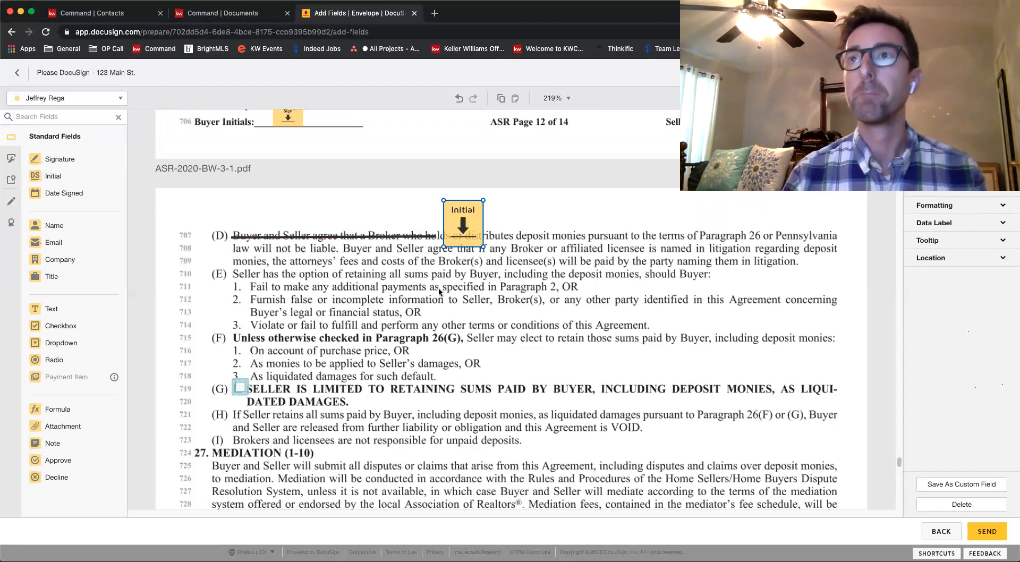
pyautogui.click(514, 304)
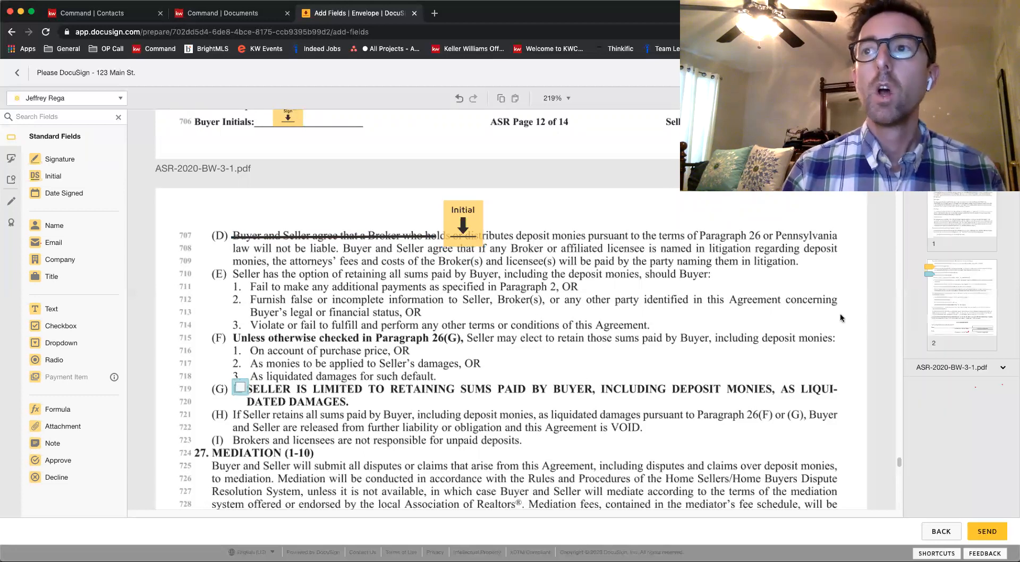
# Strike through the 300,000 purchase price in paragraph 2(A) of the sale agreement with a markup line
pyautogui.moveTo(899, 464); pyautogui.dragTo(899, 115)
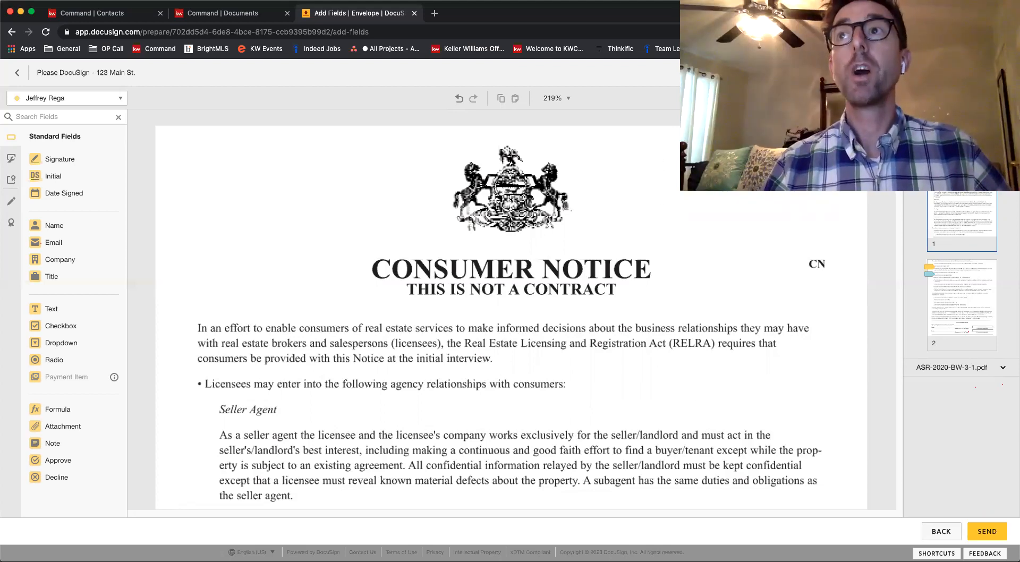
pyautogui.scroll(-7, 511, 314)
pyautogui.scroll(-20, 511, 314)
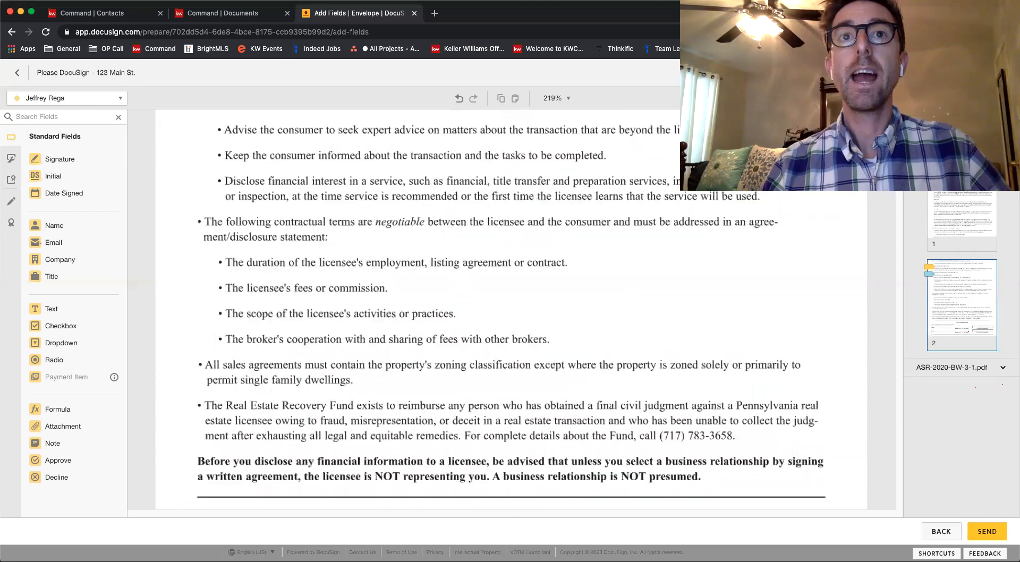
pyautogui.scroll(-15, 914, 201)
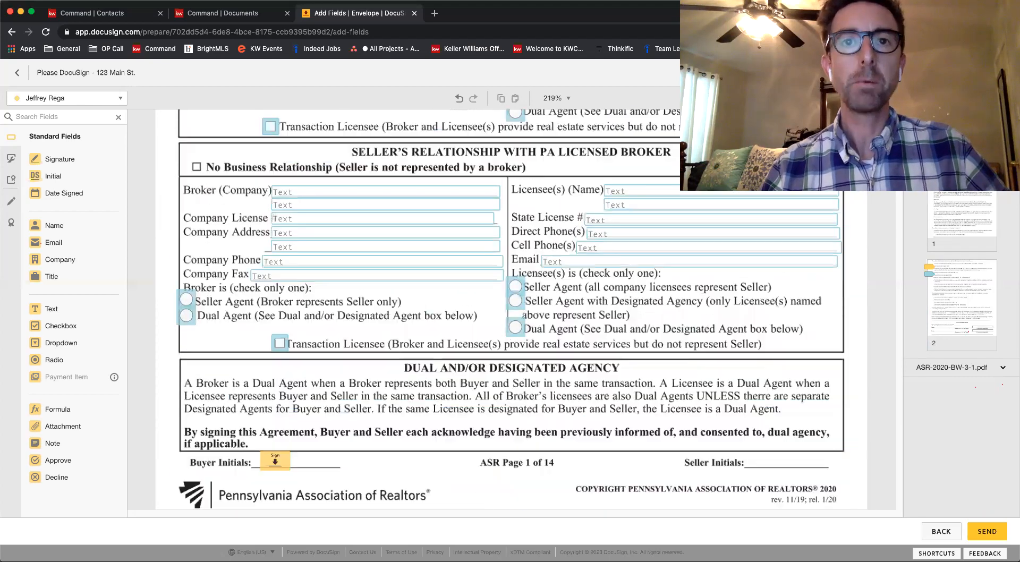
pyautogui.scroll(7, 914, 201)
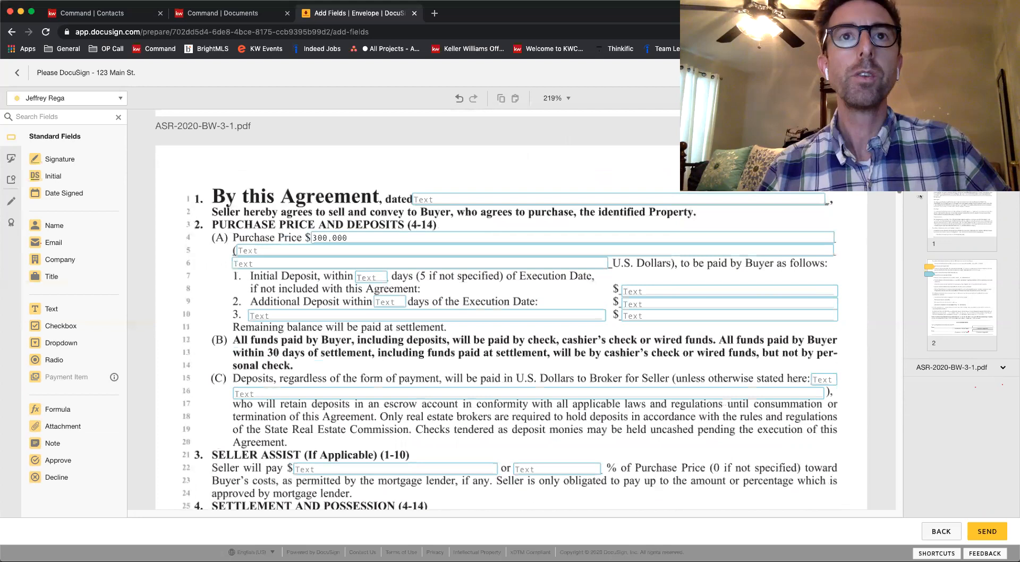
pyautogui.click(10, 200)
pyautogui.click(51, 159)
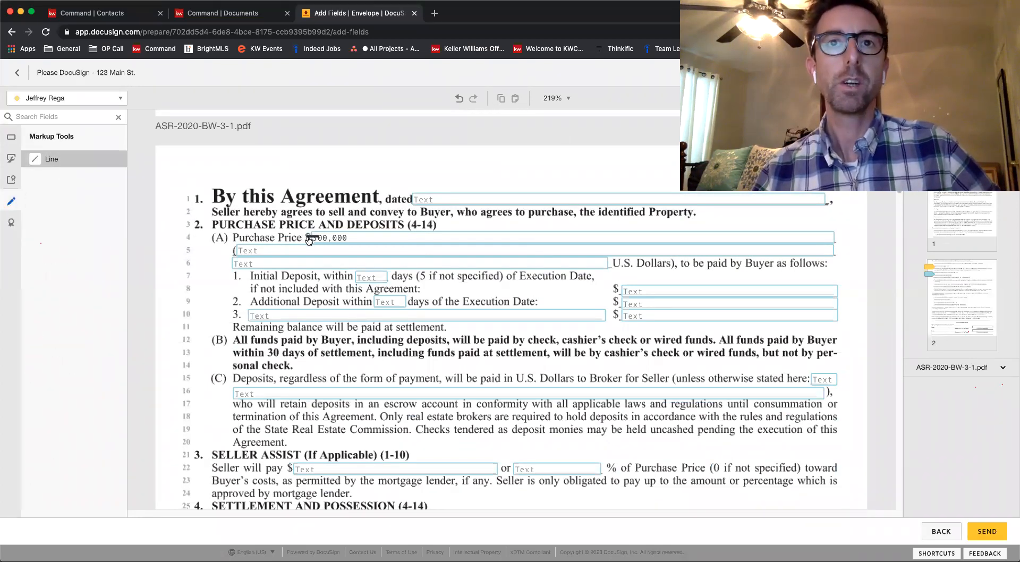
pyautogui.moveTo(307, 237); pyautogui.dragTo(355, 237)
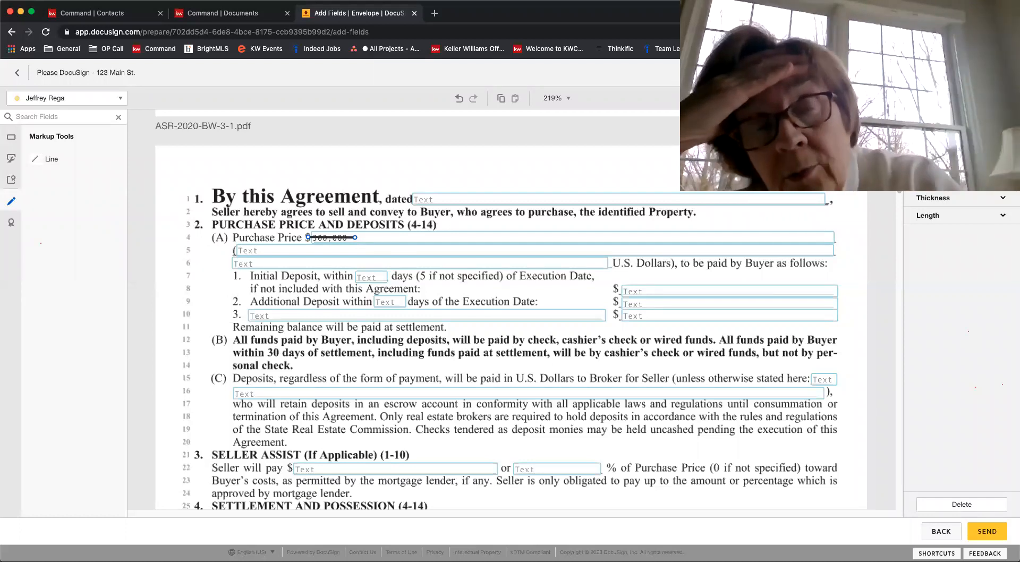
# Add an Initial field for the buyer directly beside the struck-through purchase price
pyautogui.click(11, 157)
pyautogui.click(11, 137)
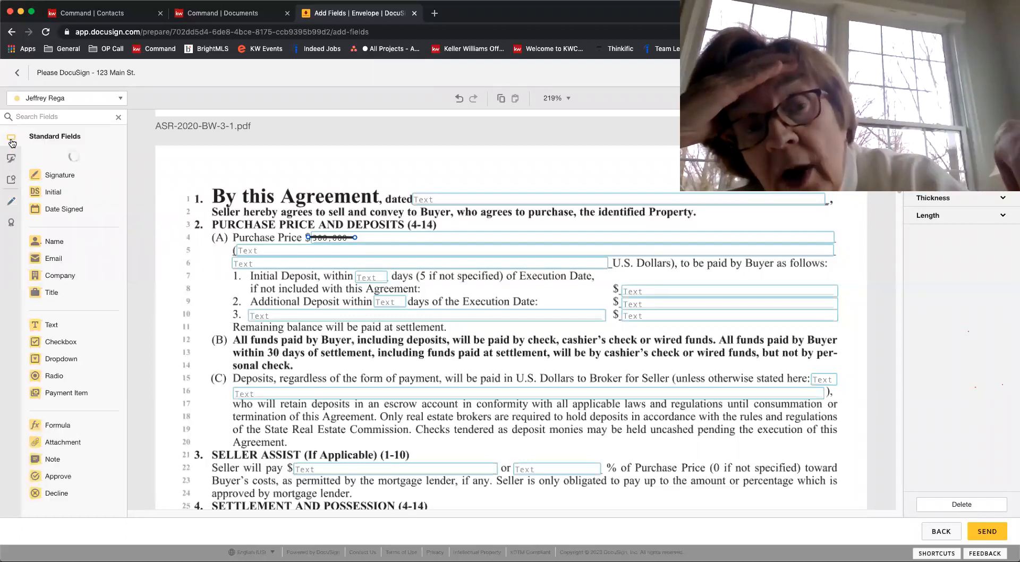
pyautogui.moveTo(60, 191); pyautogui.dragTo(391, 254)
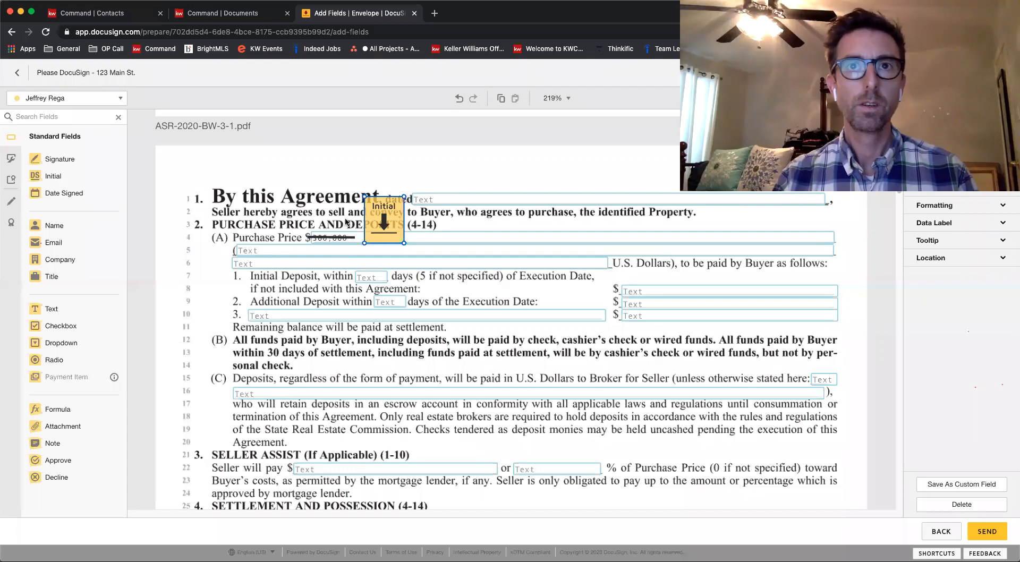
pyautogui.moveTo(383, 215); pyautogui.dragTo(385, 235)
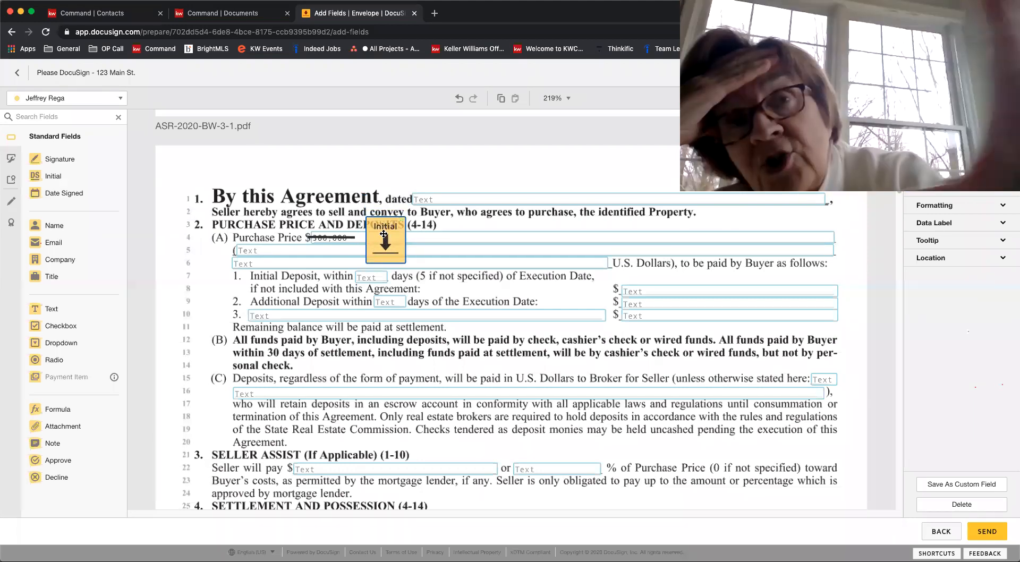
# Add a Text field just below the struck-through purchase price and fill it with "$ 310,000"
pyautogui.moveTo(58, 310); pyautogui.dragTo(279, 248)
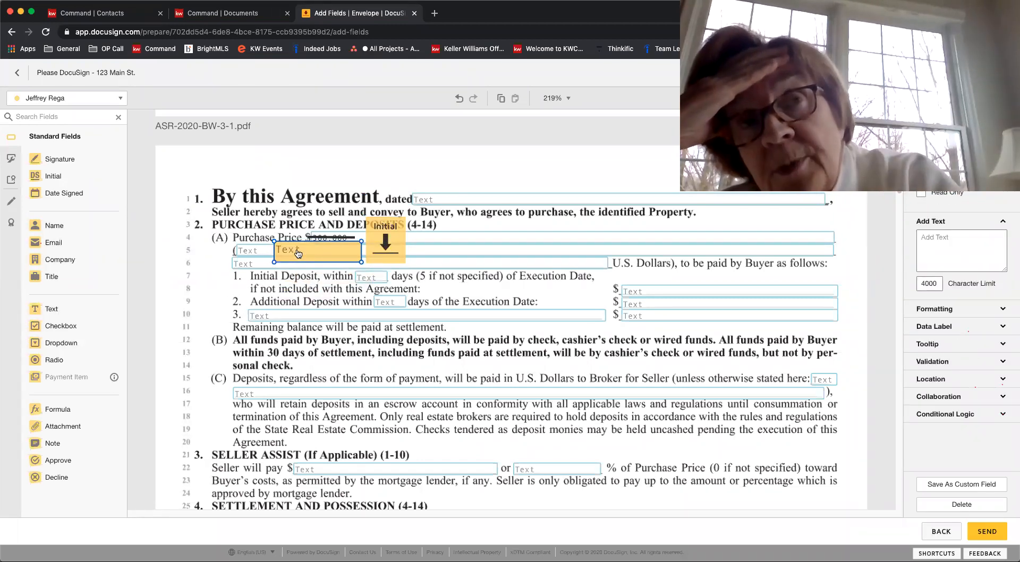
pyautogui.doubleClick(298, 254)
pyautogui.write('310,000')
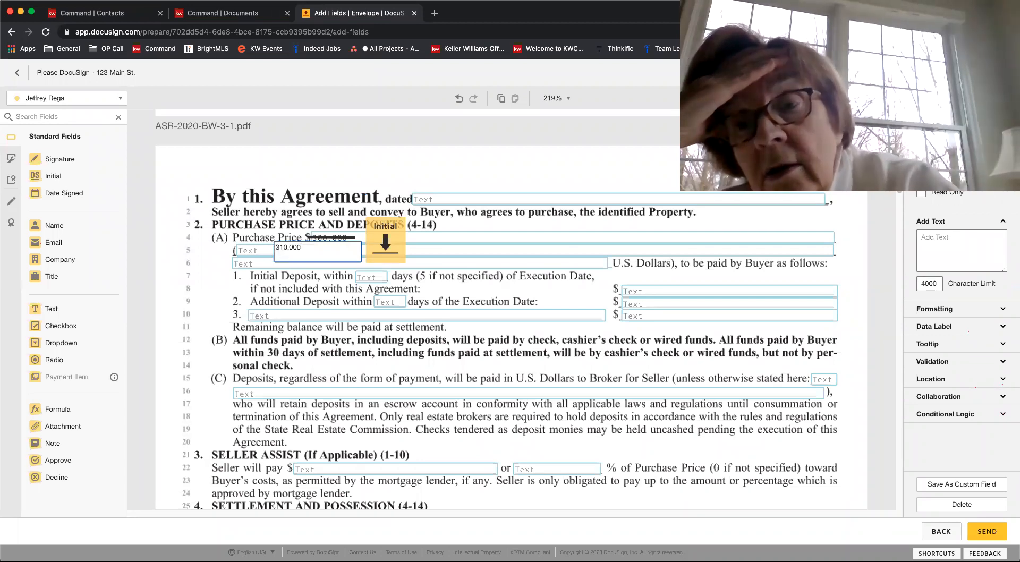
pyautogui.click(503, 248)
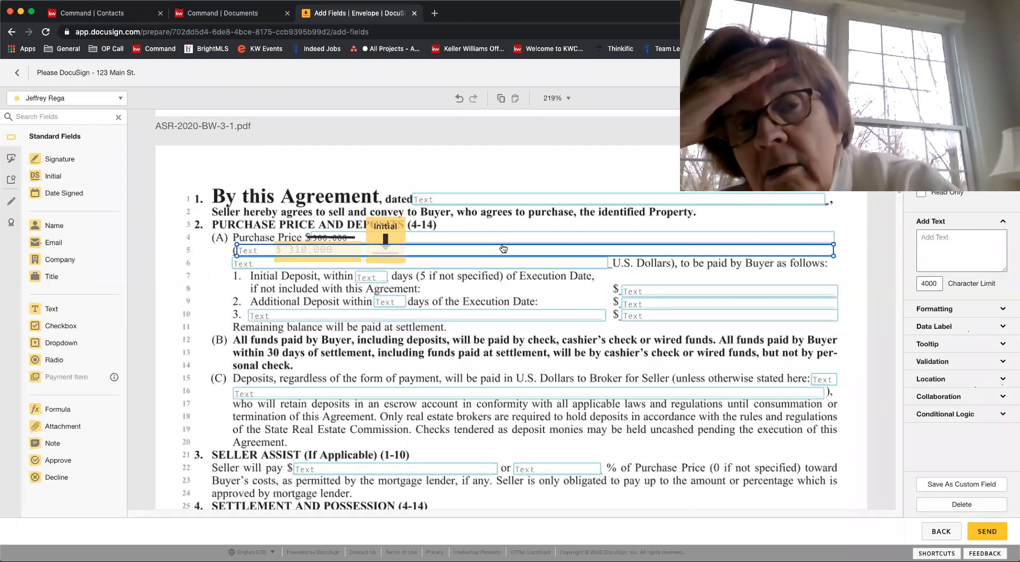
pyautogui.click(449, 273)
pyautogui.click(305, 262)
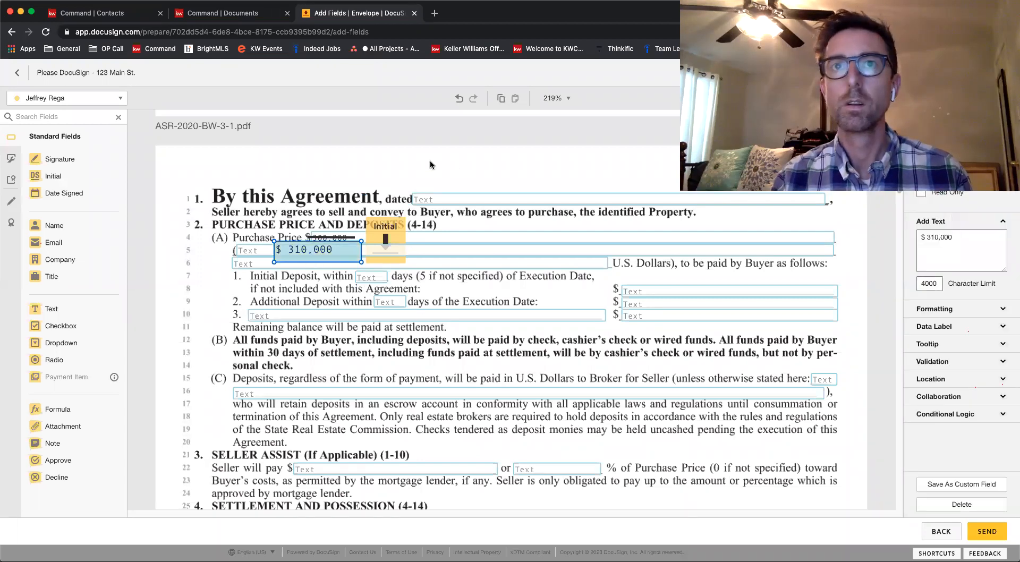
pyautogui.click(422, 183)
pyautogui.click(399, 228)
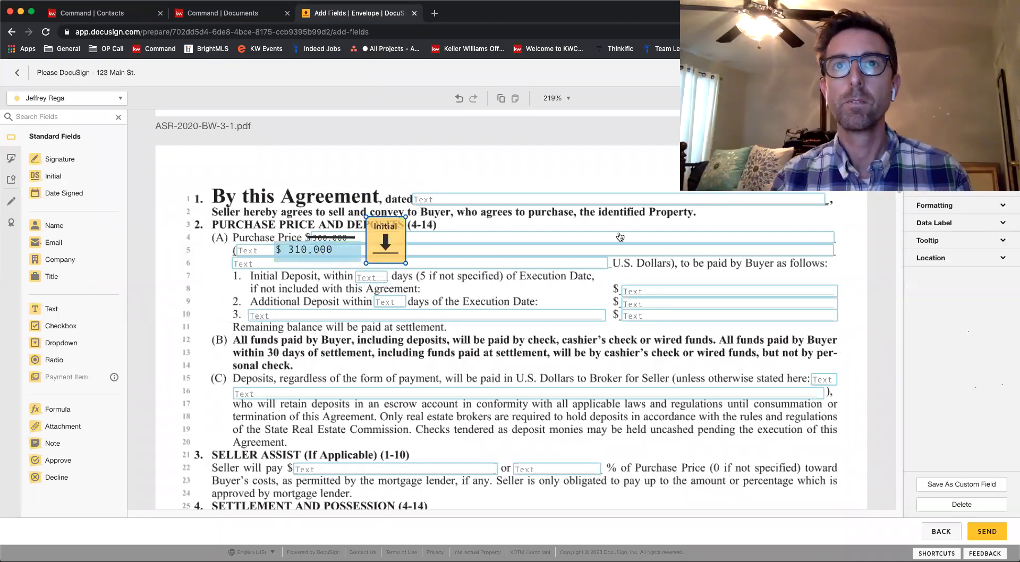
pyautogui.click(566, 155)
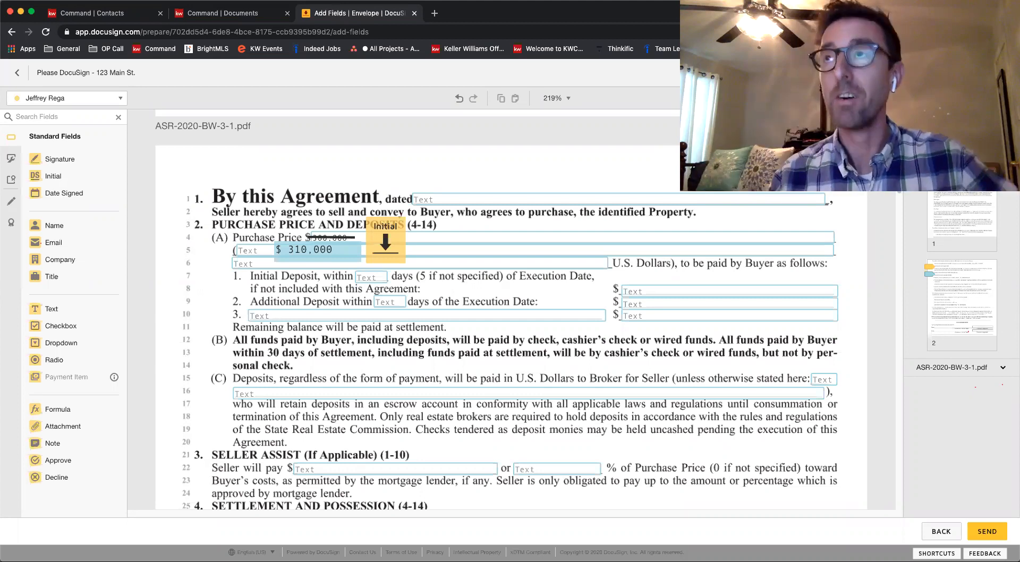
# Send the envelope and open gmail.com in a new browser tab
pyautogui.click(987, 531)
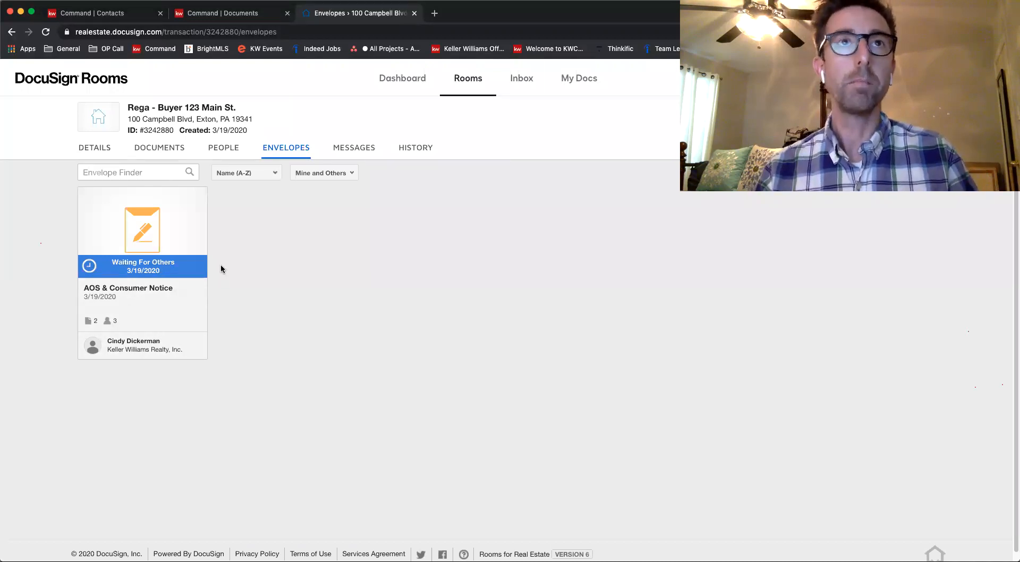
pyautogui.click(435, 14)
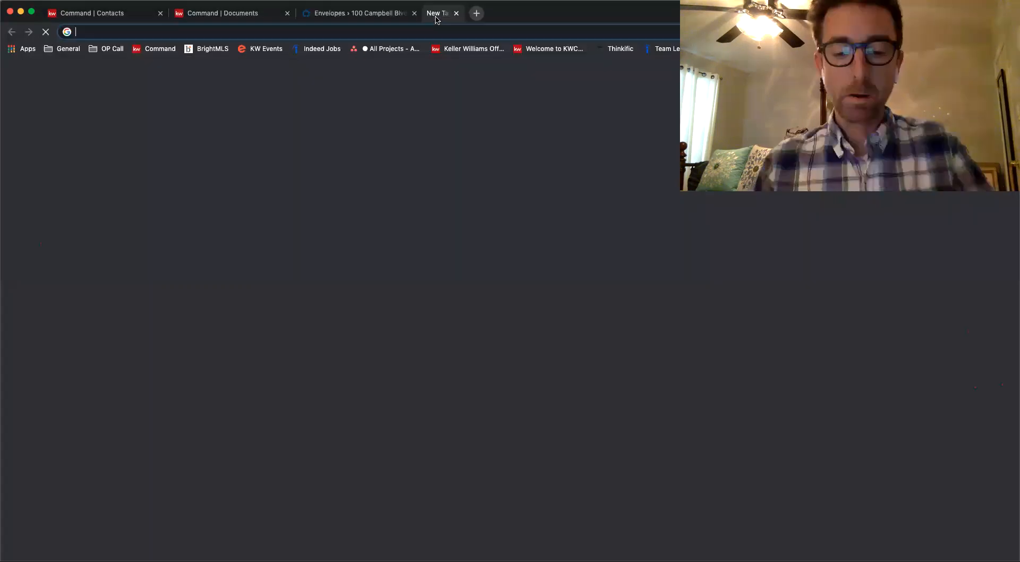
pyautogui.write('gmail.com')
pyautogui.press('Return')
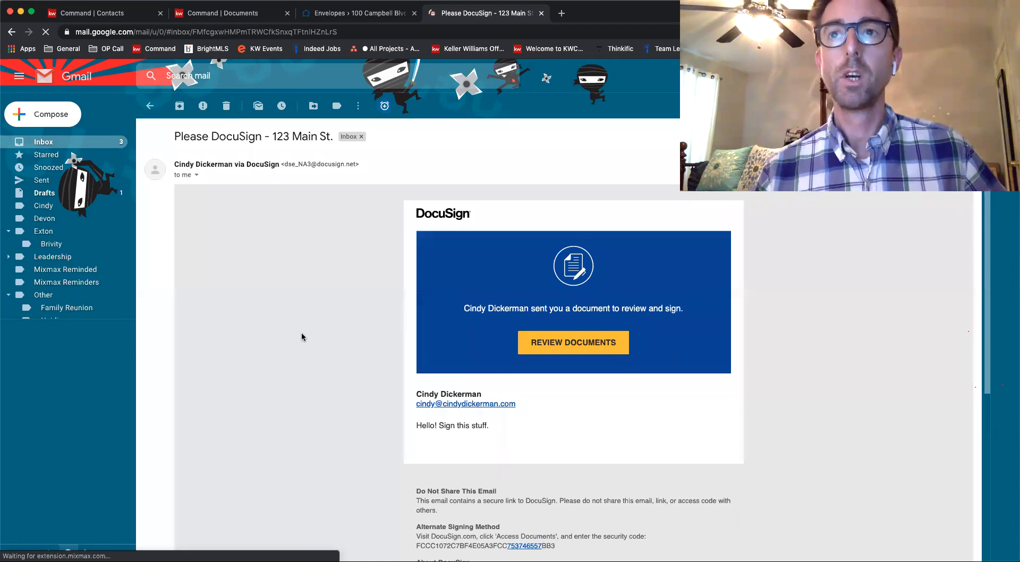
# Open the documents from the "Please DocuSign - 123 Main St." e-mail, tick the agreement checkbox and start the signing session
pyautogui.moveTo(494, 426); pyautogui.dragTo(414, 427)
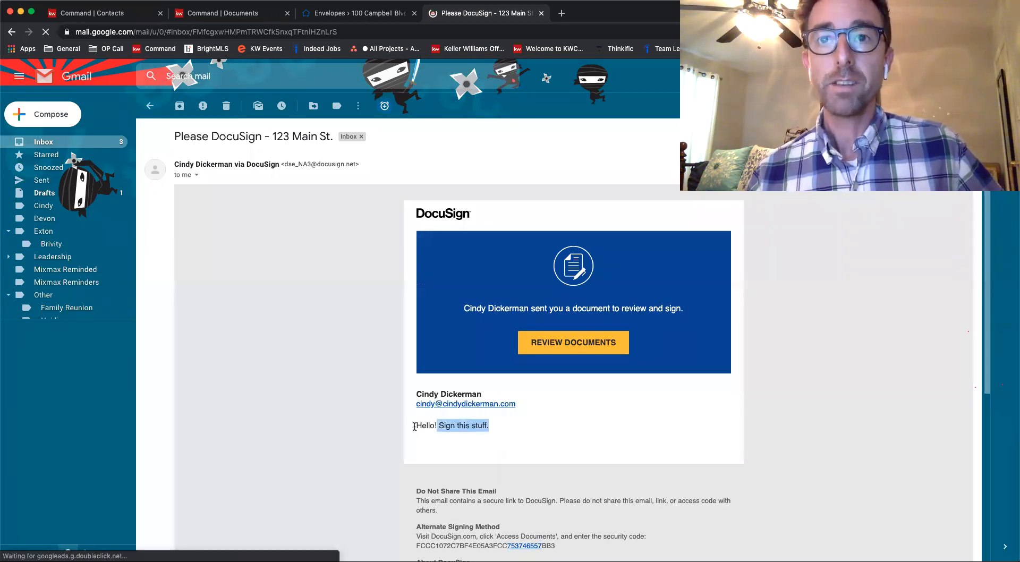
pyautogui.click(505, 427)
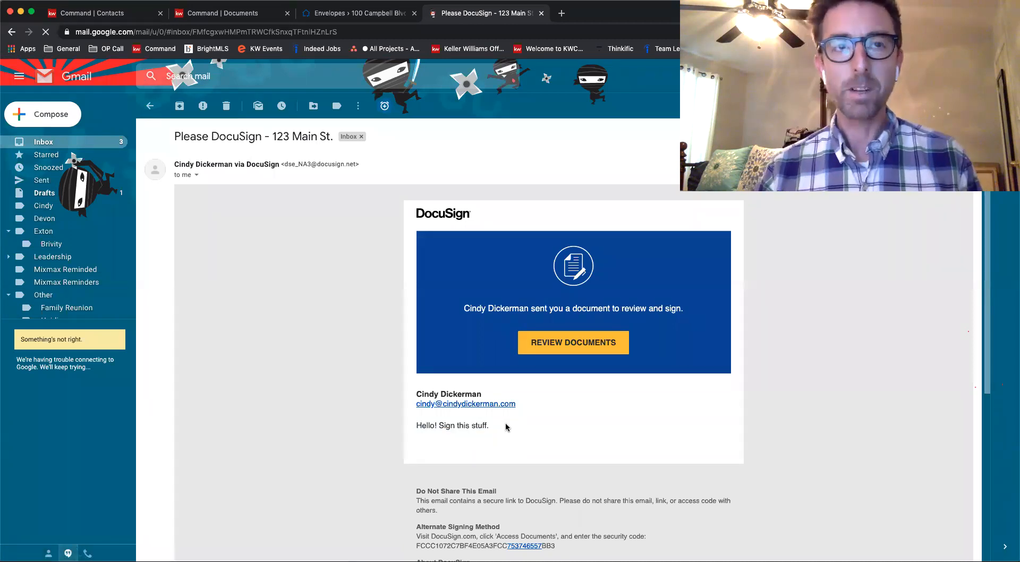
pyautogui.click(590, 344)
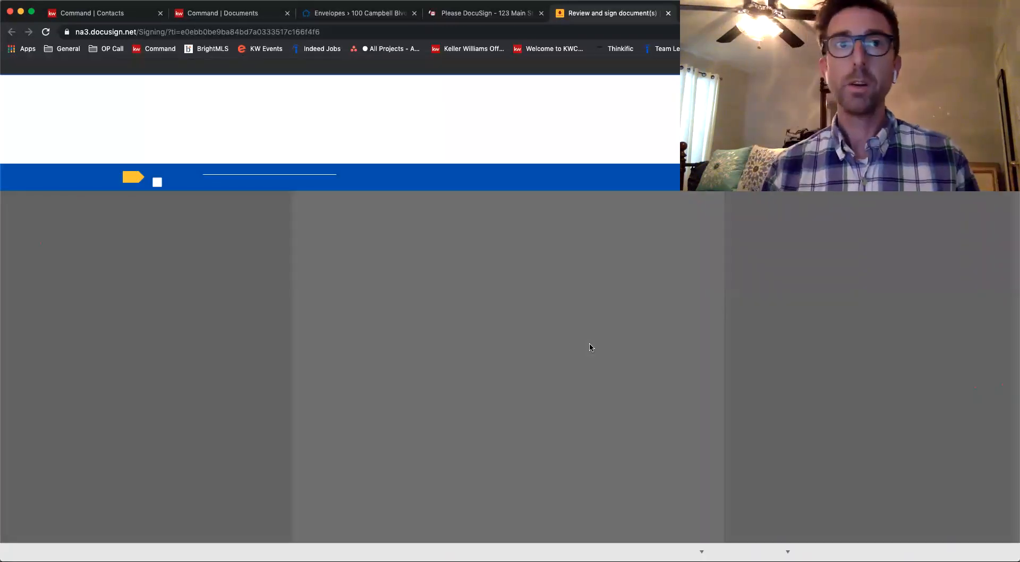
pyautogui.click(157, 182)
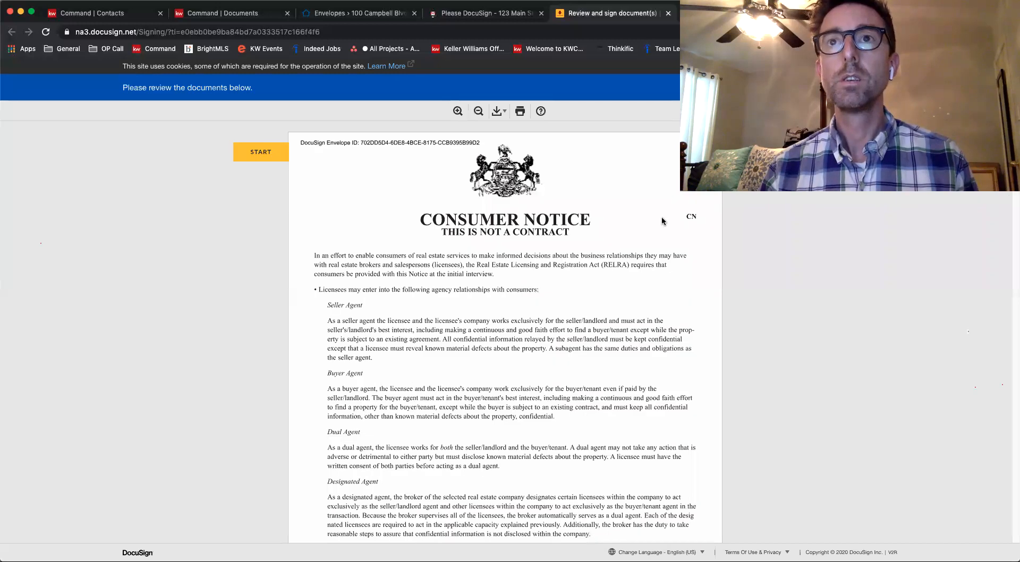
pyautogui.click(273, 153)
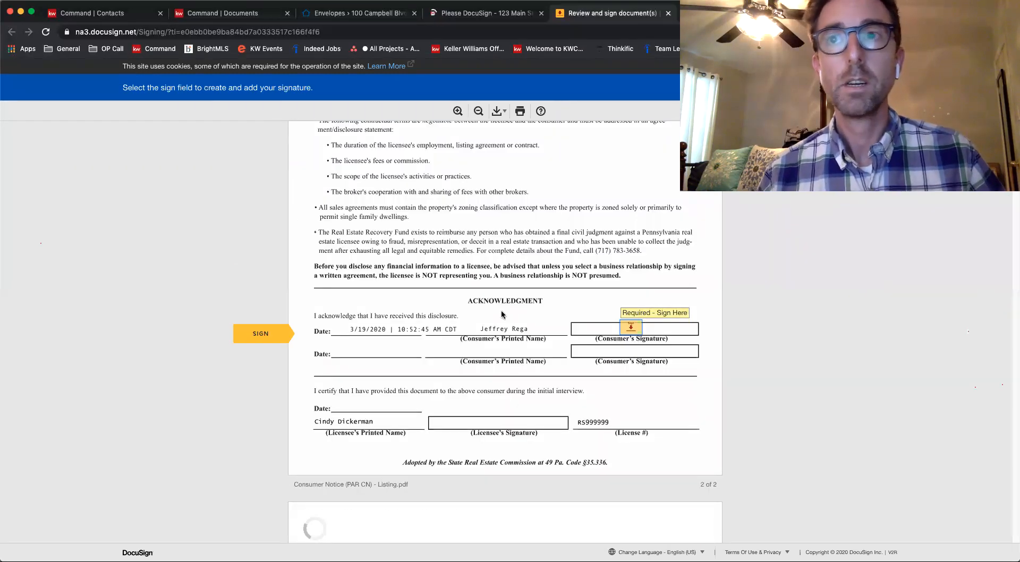
# Adopt the suggested signature for the Consumer Notice and complete the page 1 buyer initials and the initial field beside the changed price
pyautogui.click(631, 330)
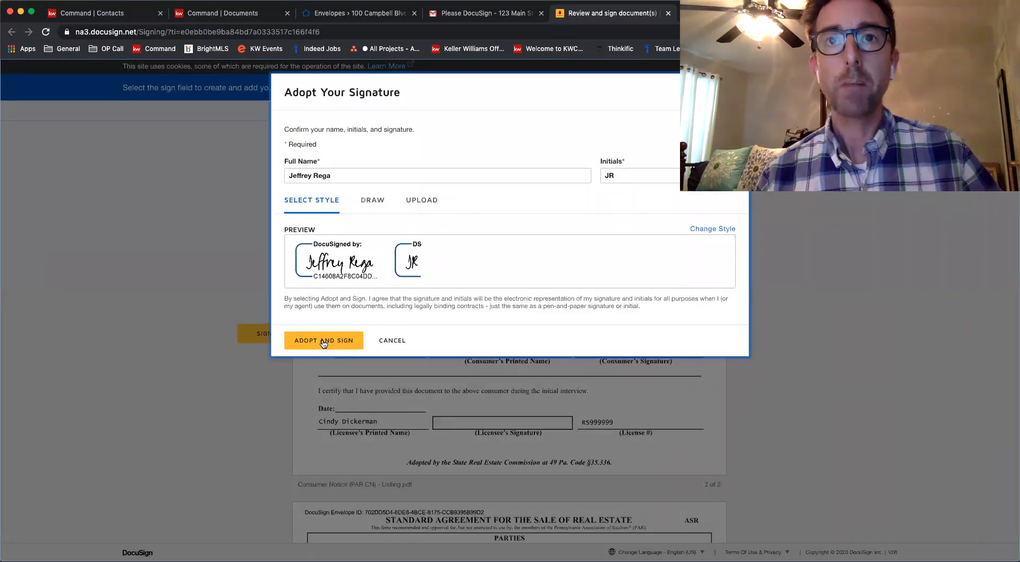
pyautogui.click(323, 341)
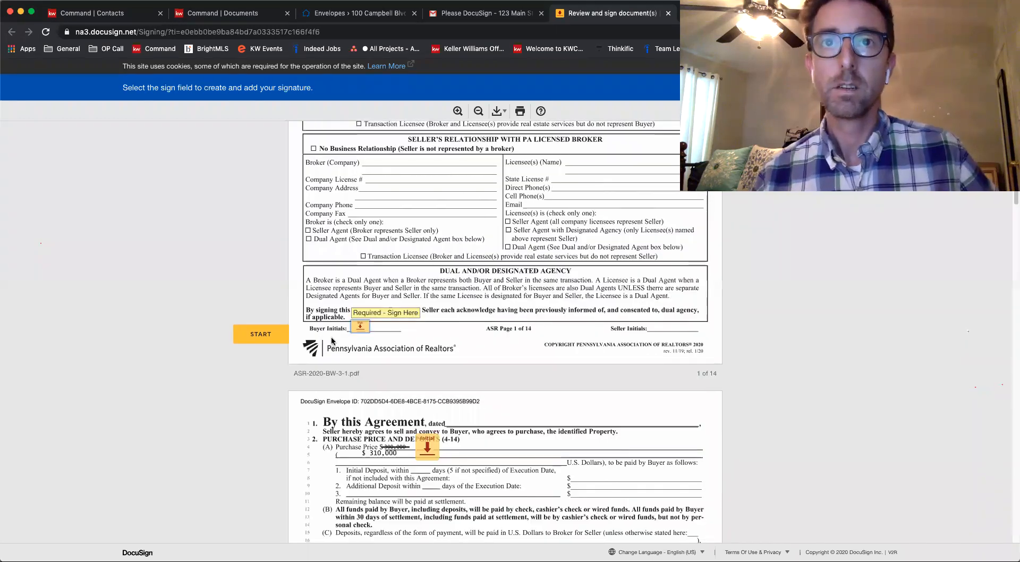
pyautogui.click(360, 327)
pyautogui.click(421, 337)
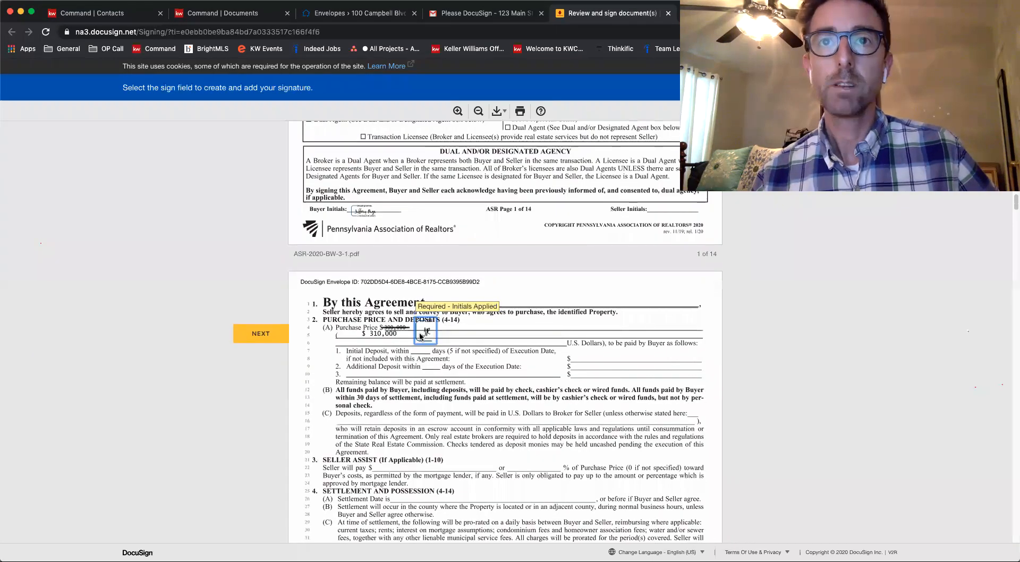
# Complete the buyer initials fields on pages 3 to 6 of the agreement
pyautogui.scroll(6, 421, 336)
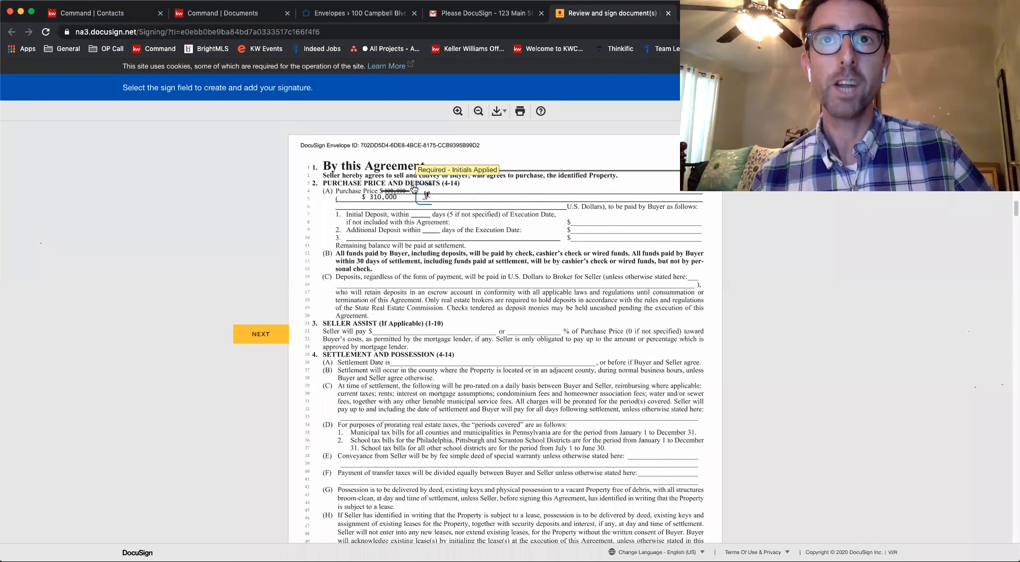
pyautogui.click(269, 335)
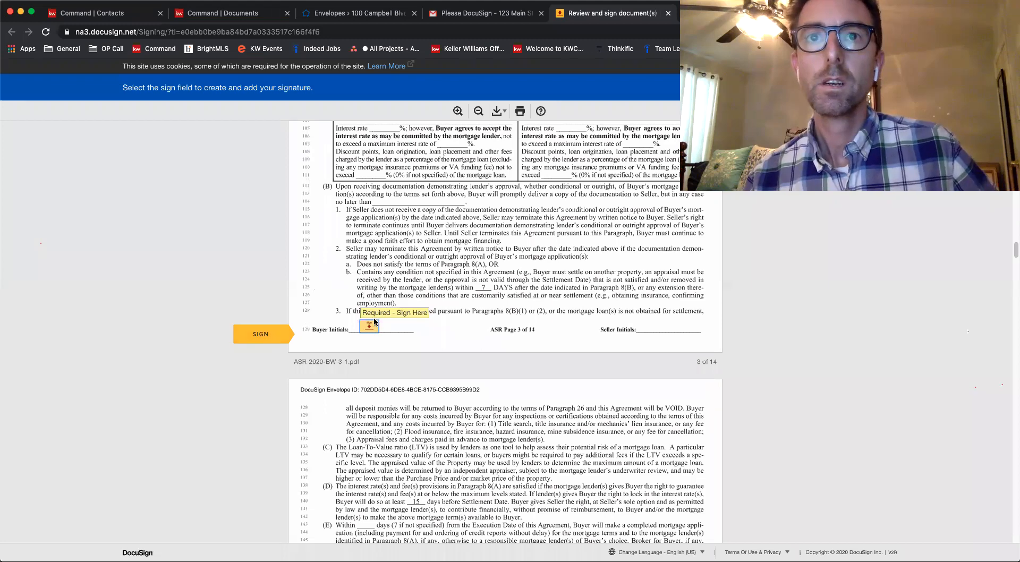
pyautogui.click(371, 325)
pyautogui.click(371, 325)
pyautogui.click(371, 325)
pyautogui.click(370, 325)
# Initial the Waived field for Home/Property Inspections and sign the Elected fields beside the inspections on page 7
pyautogui.click(320, 331)
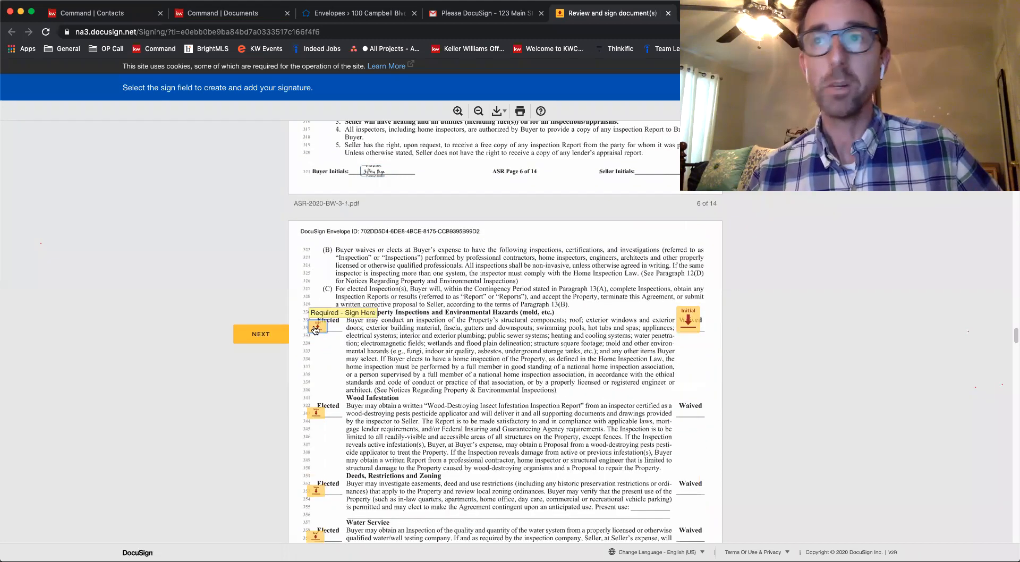
pyautogui.click(689, 333)
pyautogui.click(317, 326)
pyautogui.click(317, 327)
pyautogui.click(317, 327)
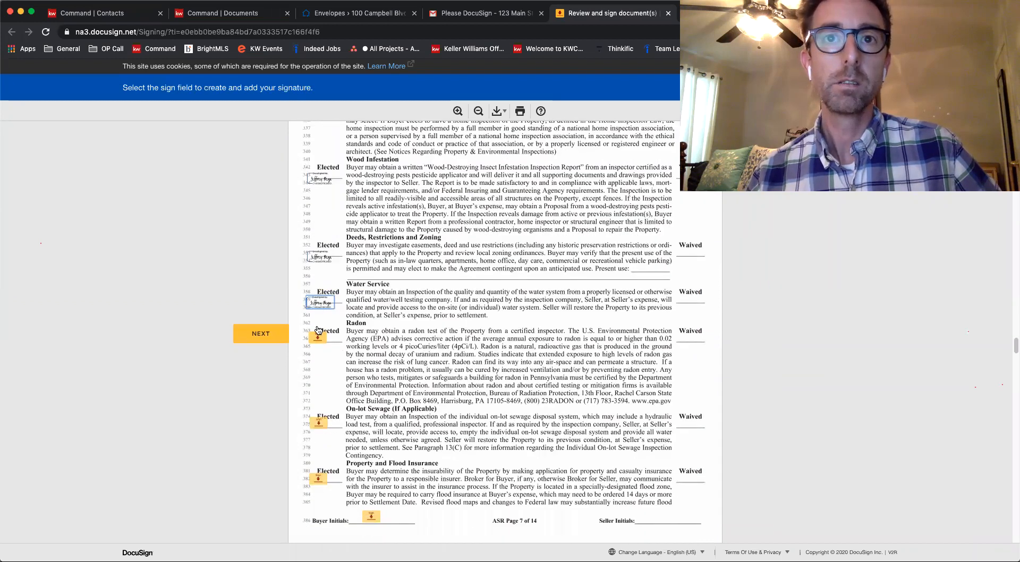
pyautogui.click(317, 327)
pyautogui.click(318, 327)
pyautogui.click(317, 330)
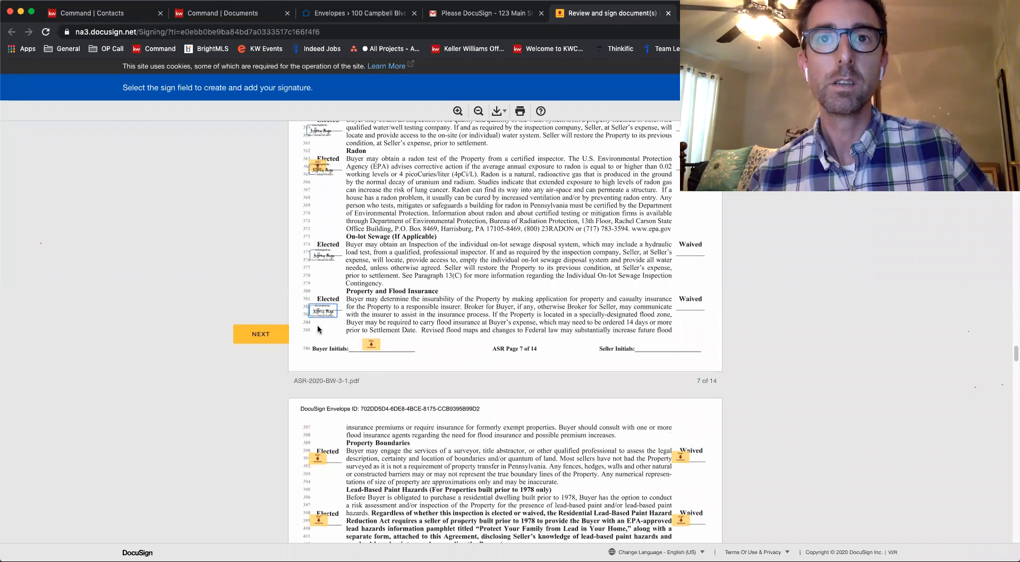
# Complete the page 7 buyer initials and the Elected and Waived fields for the inspections on page 8
pyautogui.click(371, 328)
pyautogui.click(317, 329)
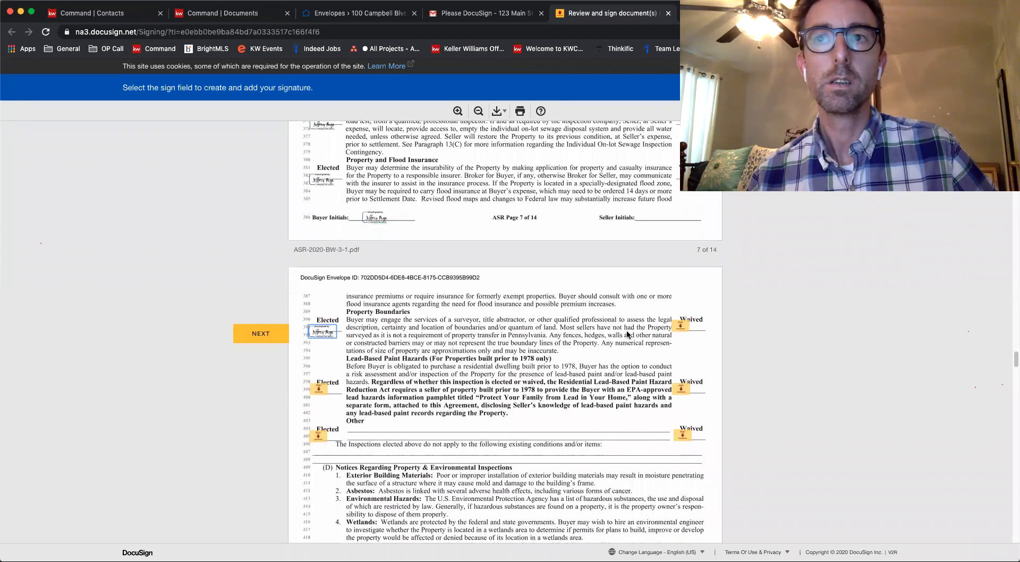
pyautogui.click(680, 326)
pyautogui.click(683, 329)
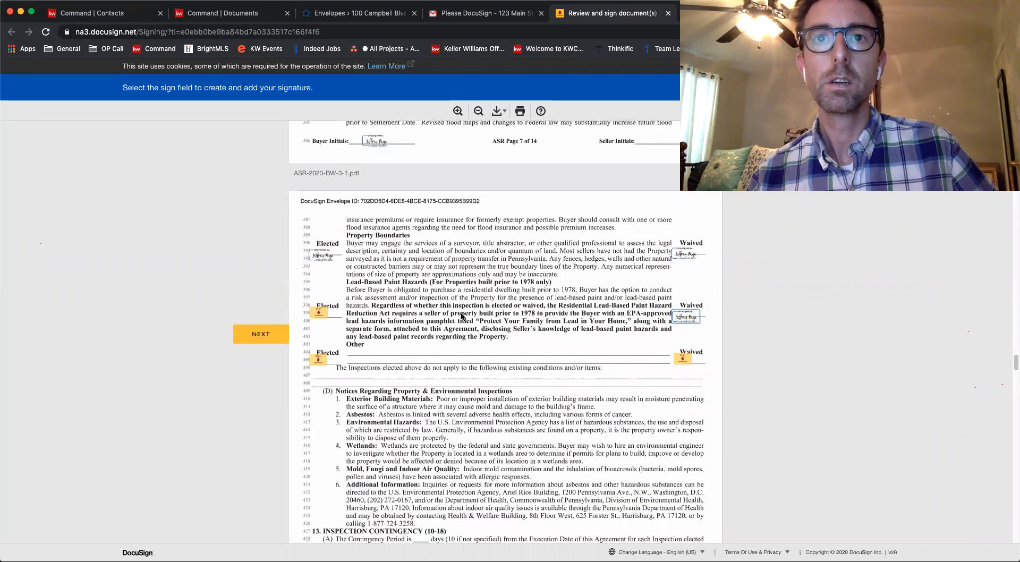
pyautogui.click(320, 282)
pyautogui.click(320, 328)
# Complete the remaining buyer initials through page 13 and the initial field beside the struck-through text in paragraph 26(D)
pyautogui.scroll(-10, 451, 330)
pyautogui.scroll(-7, 367, 333)
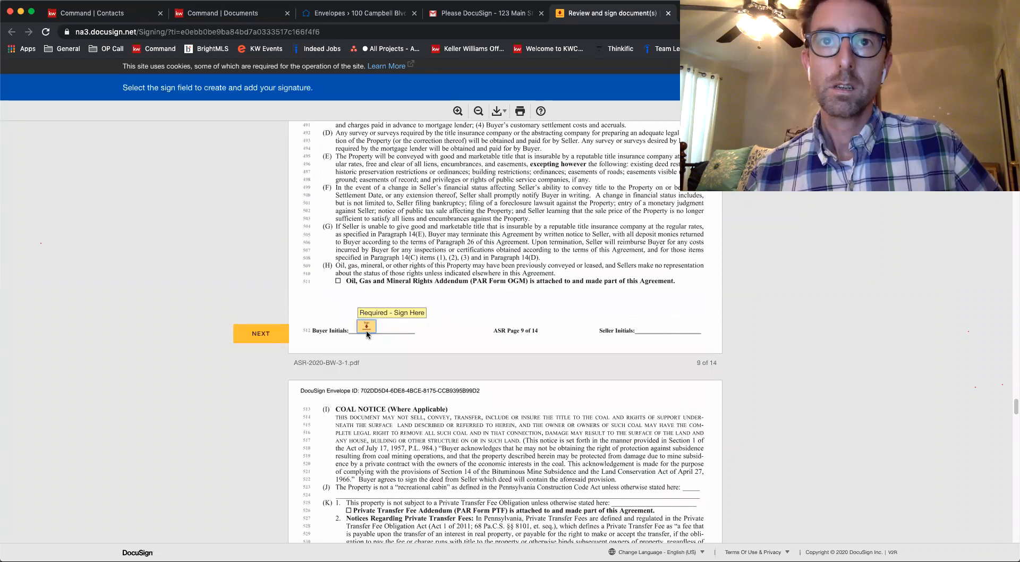
pyautogui.scroll(-20, 367, 334)
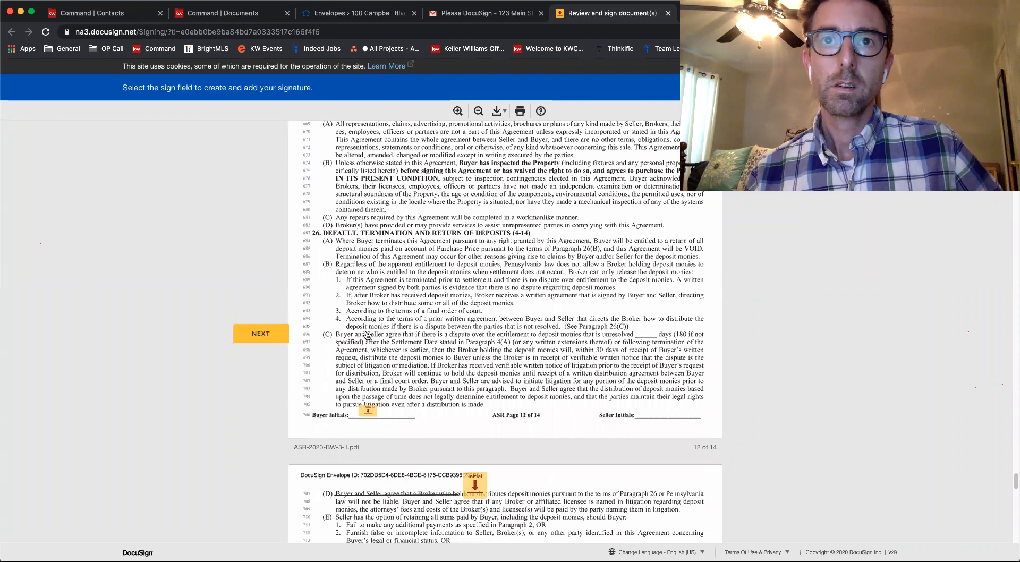
pyautogui.click(367, 411)
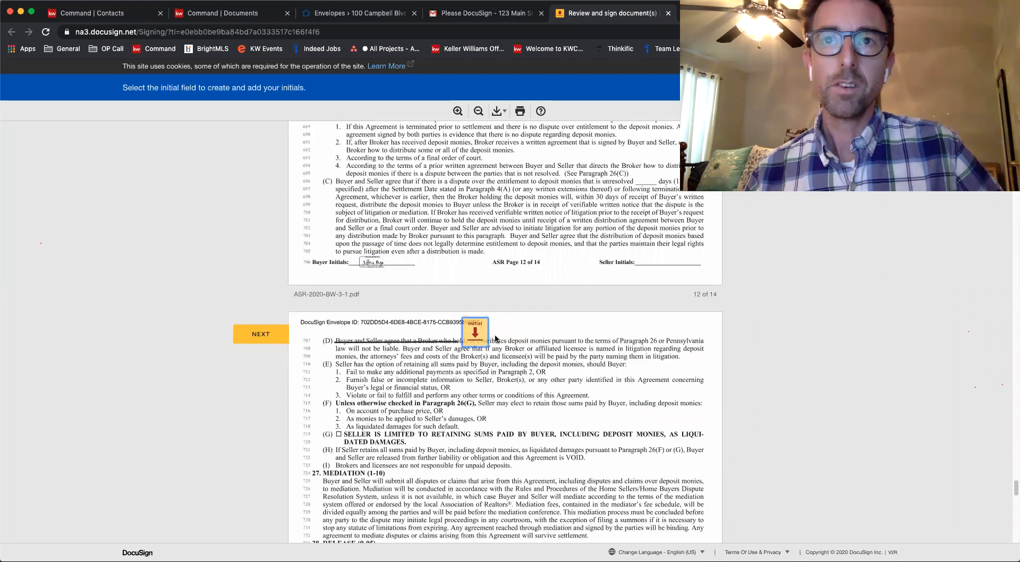
pyautogui.click(468, 333)
pyautogui.click(371, 330)
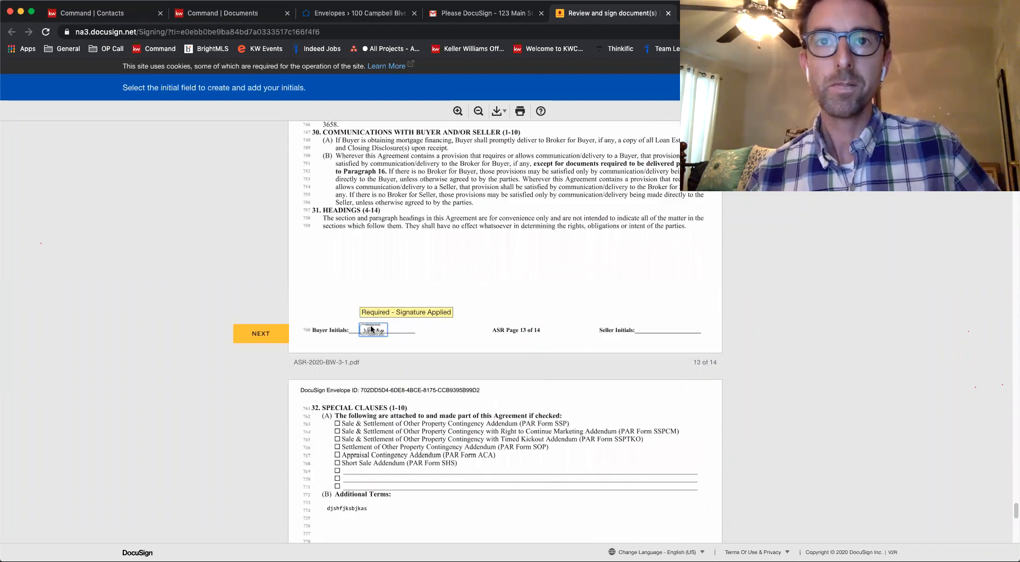
# Initial the buyer acknowledgement lines on page 14 and sign the first Buyer line
pyautogui.click(320, 331)
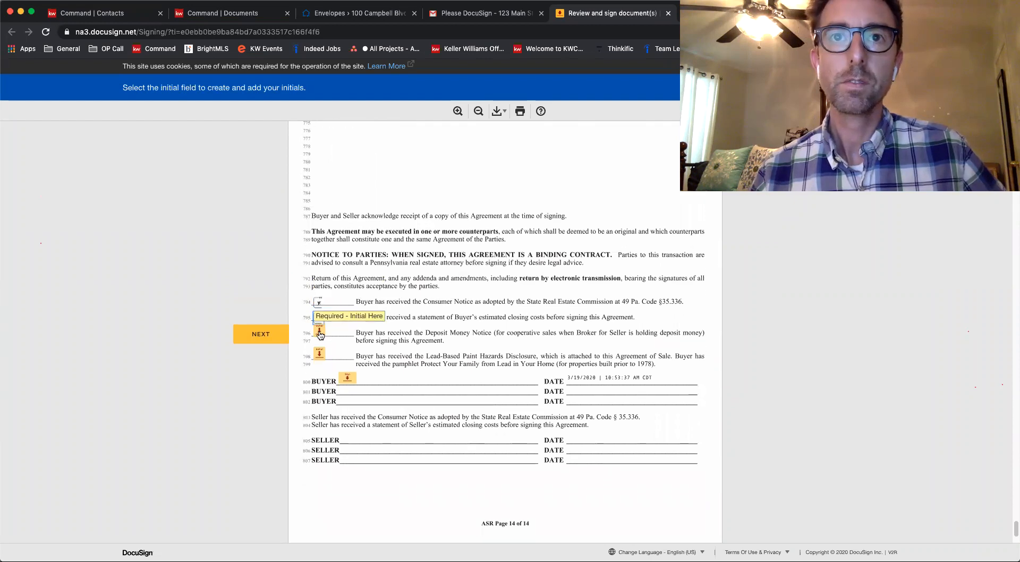
pyautogui.click(319, 330)
pyautogui.click(321, 329)
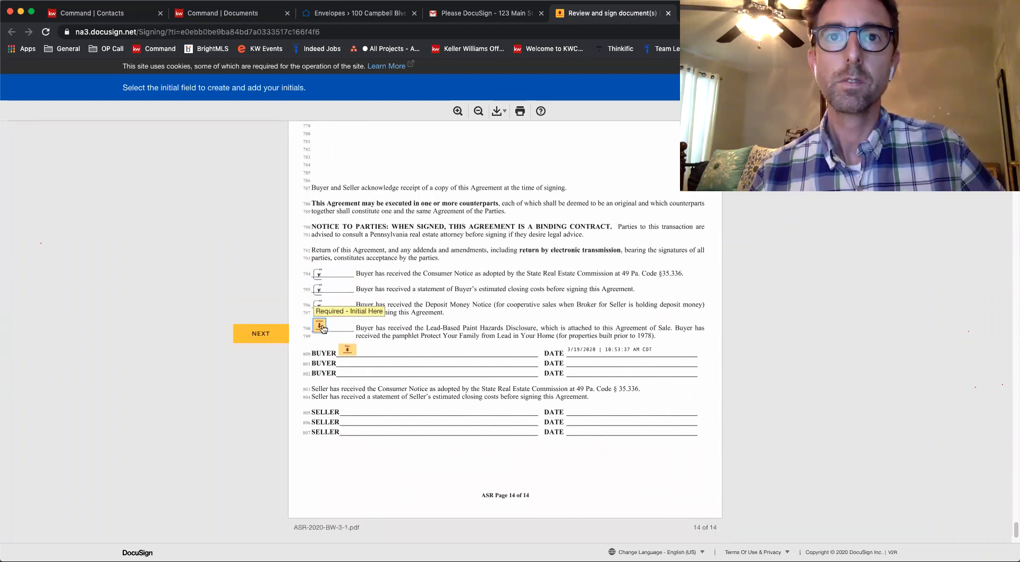
pyautogui.click(345, 332)
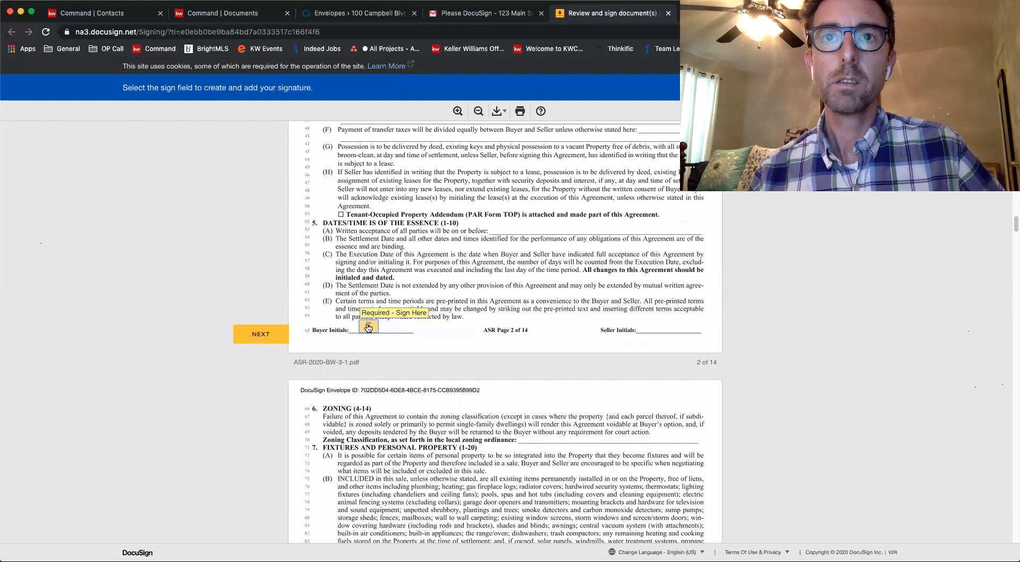
# Complete the skipped page 2 buyer initials and Radon Elected field, then finish signing without creating a DocuSign account
pyautogui.click(372, 330)
pyautogui.click(318, 328)
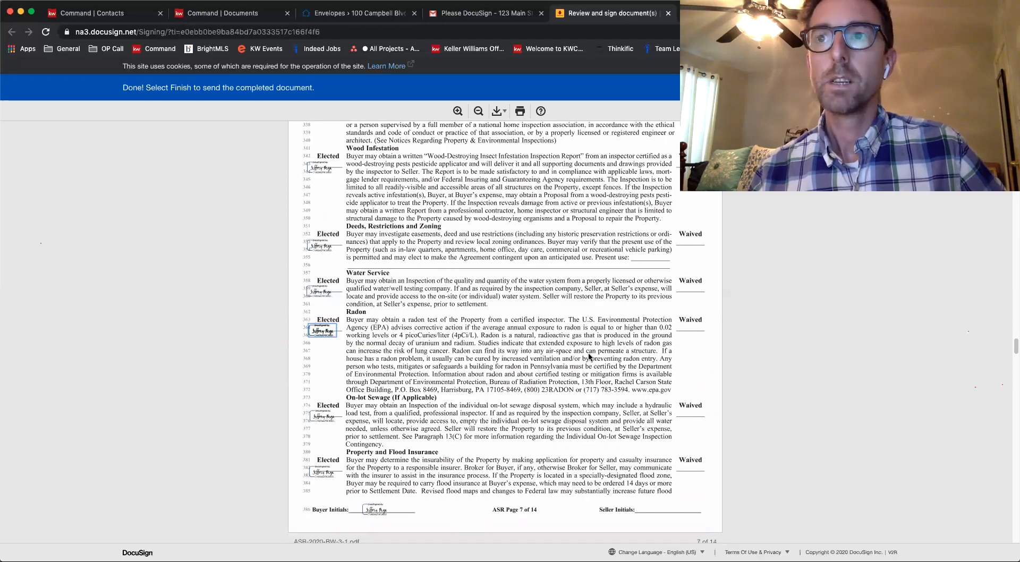
pyautogui.scroll(-20, 589, 356)
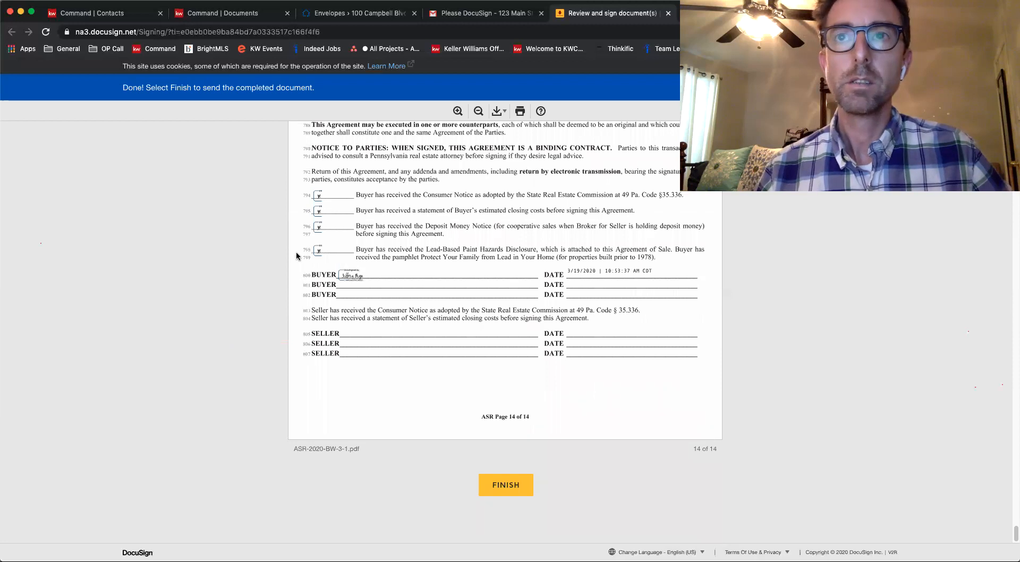
pyautogui.click(504, 485)
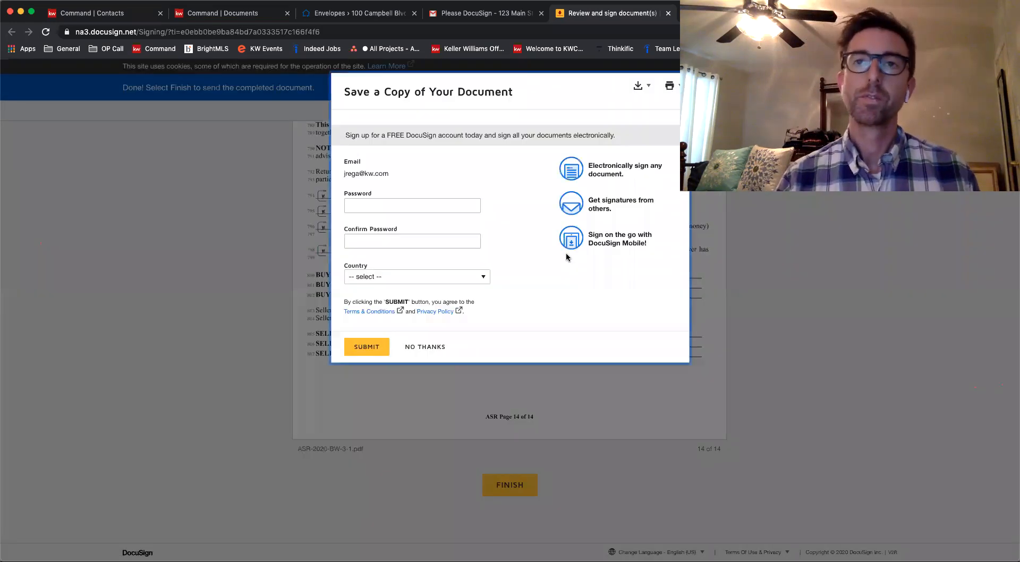
pyautogui.click(432, 348)
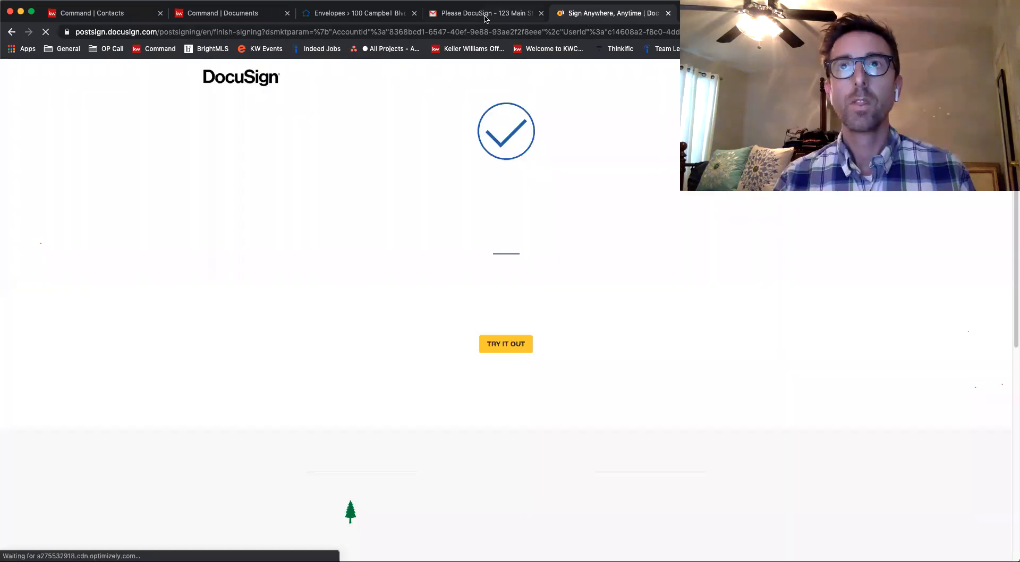
# Switch to the agent's Gmail account and open the documents from the "Please DocuSign - 123 Main St." e-mail
pyautogui.click(485, 16)
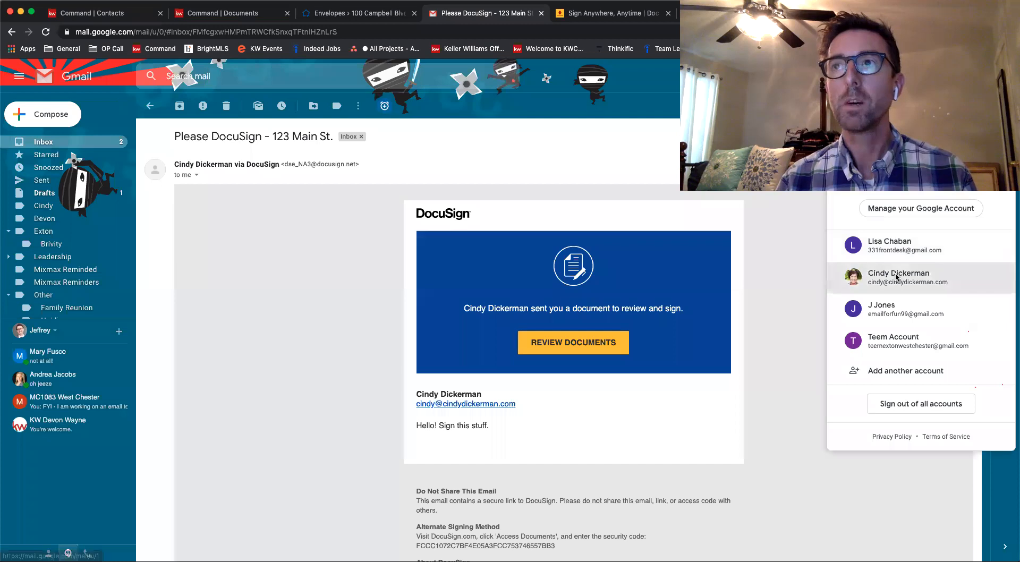
pyautogui.click(902, 271)
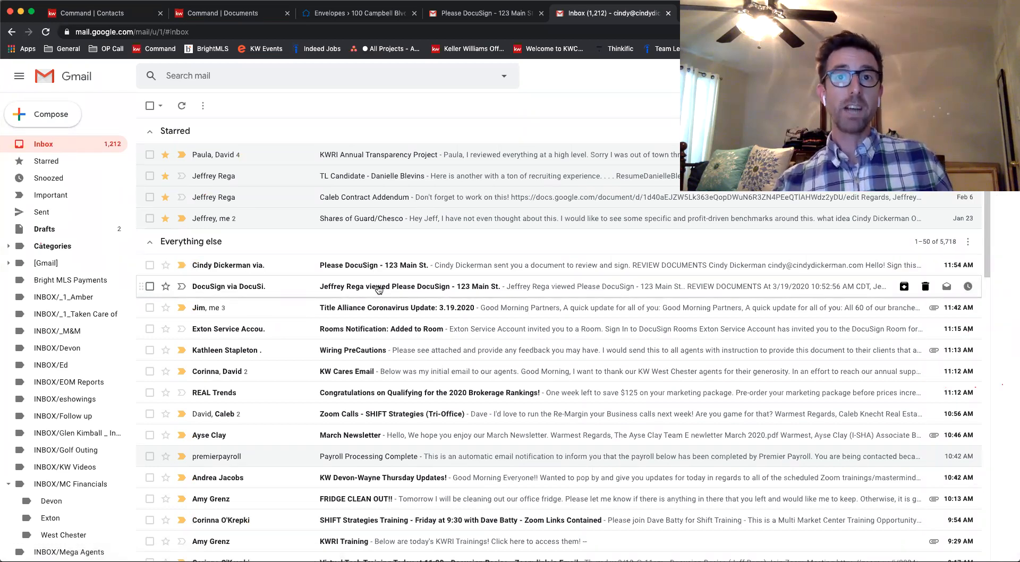
pyautogui.click(413, 268)
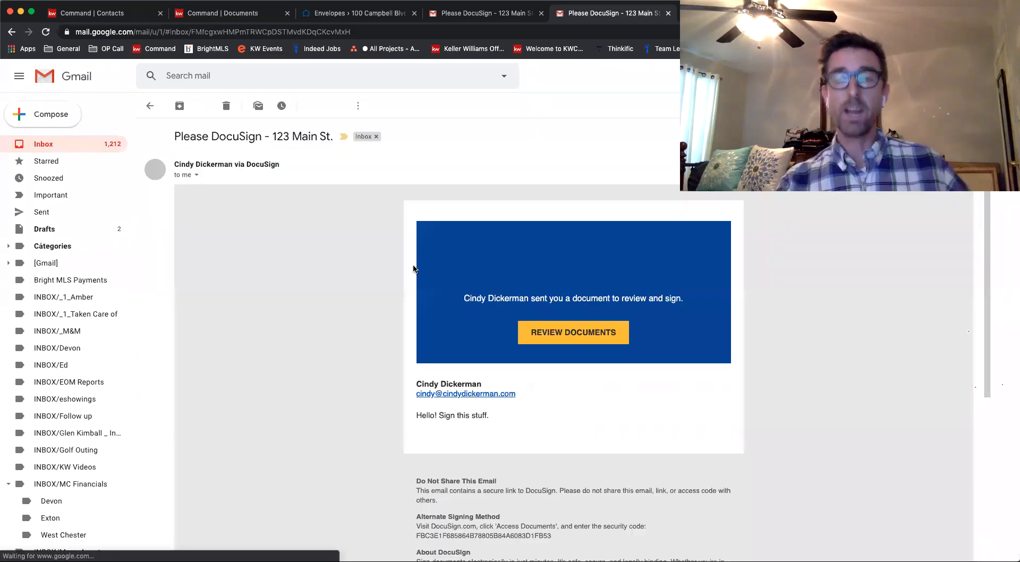
pyautogui.click(562, 337)
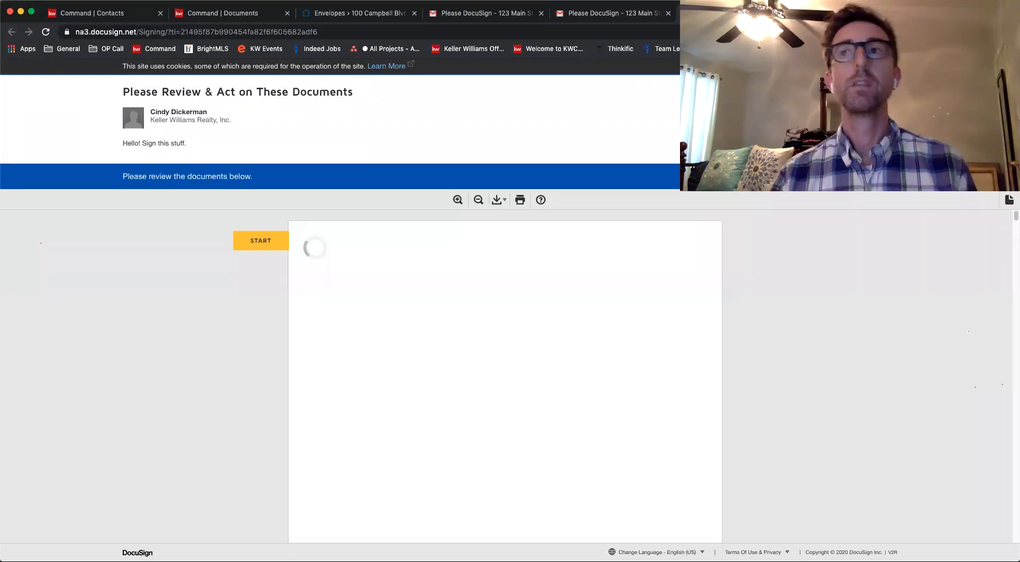
# Sign the Consumer Notice as agent and choose Buyer Agent and Seller Agent for the brokers and licensees on the agreement
pyautogui.click(271, 151)
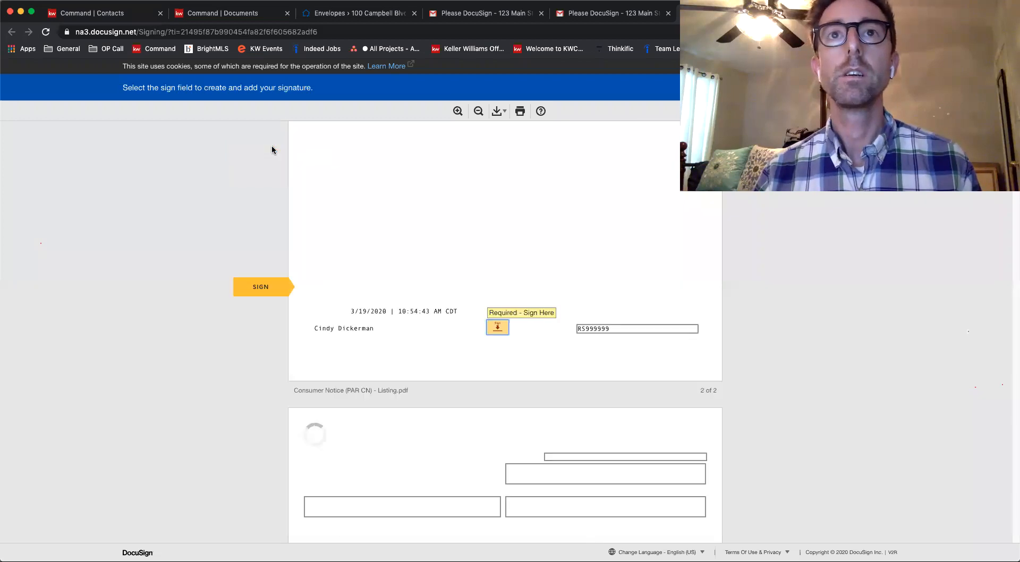
pyautogui.click(495, 325)
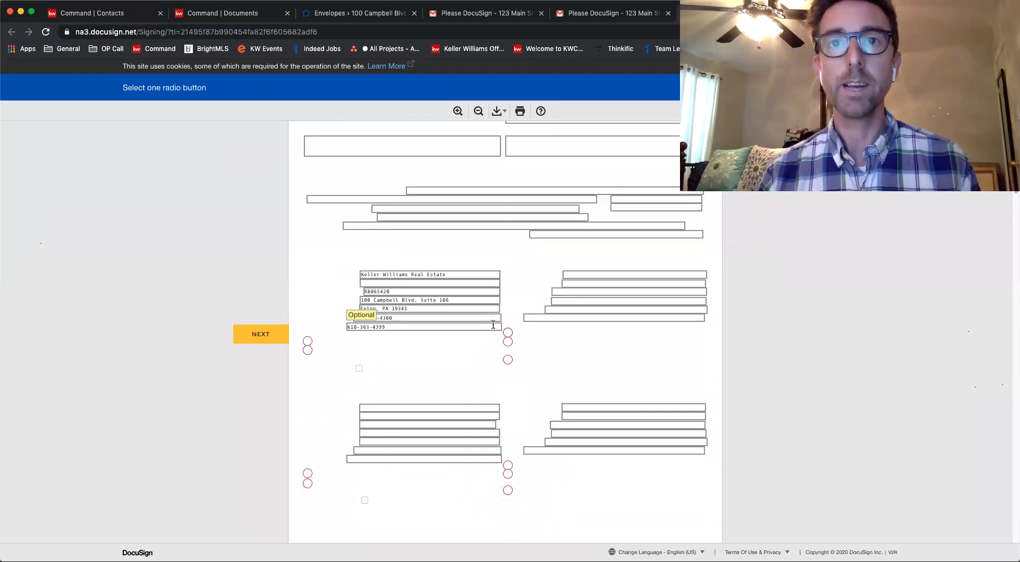
pyautogui.click(307, 341)
pyautogui.click(508, 333)
pyautogui.click(308, 473)
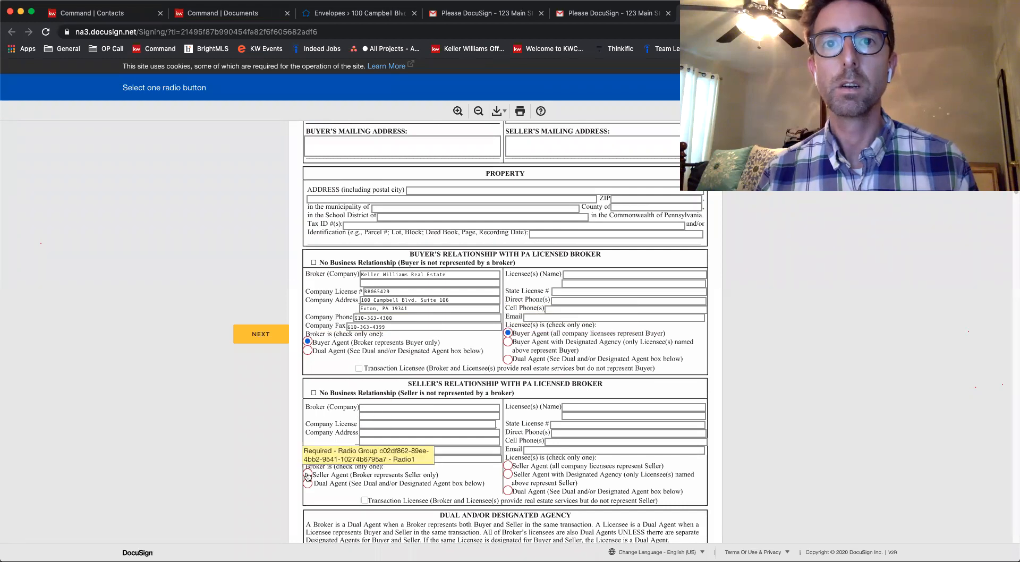
pyautogui.click(507, 466)
# Advance through the required fields to the empty one below Additional Terms on page 14 and fill it with "Fill"
pyautogui.click(250, 334)
pyautogui.click(249, 335)
pyautogui.click(250, 335)
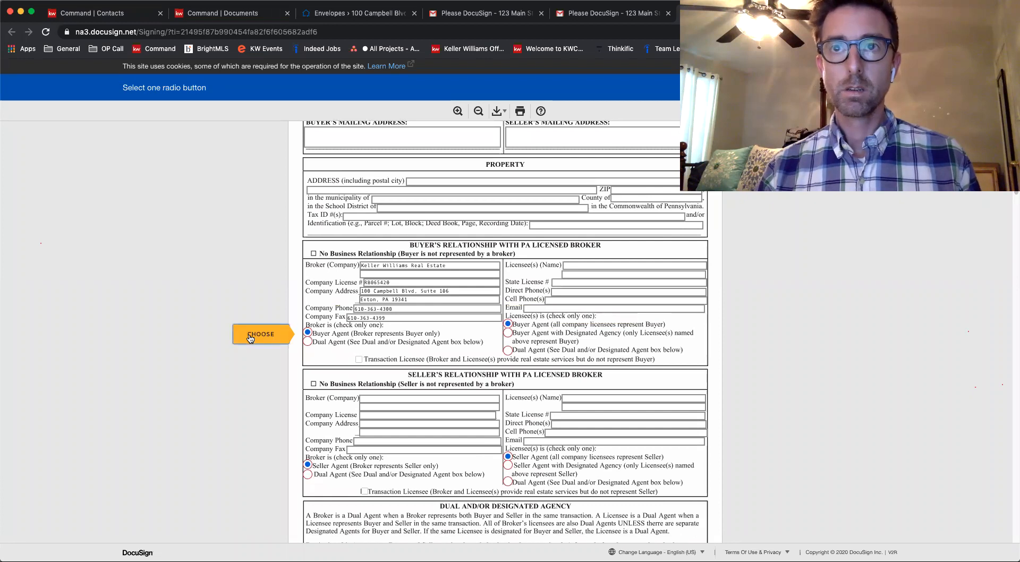
pyautogui.click(250, 335)
pyautogui.click(249, 334)
pyautogui.click(250, 335)
pyautogui.click(250, 335)
pyautogui.click(249, 335)
pyautogui.click(250, 335)
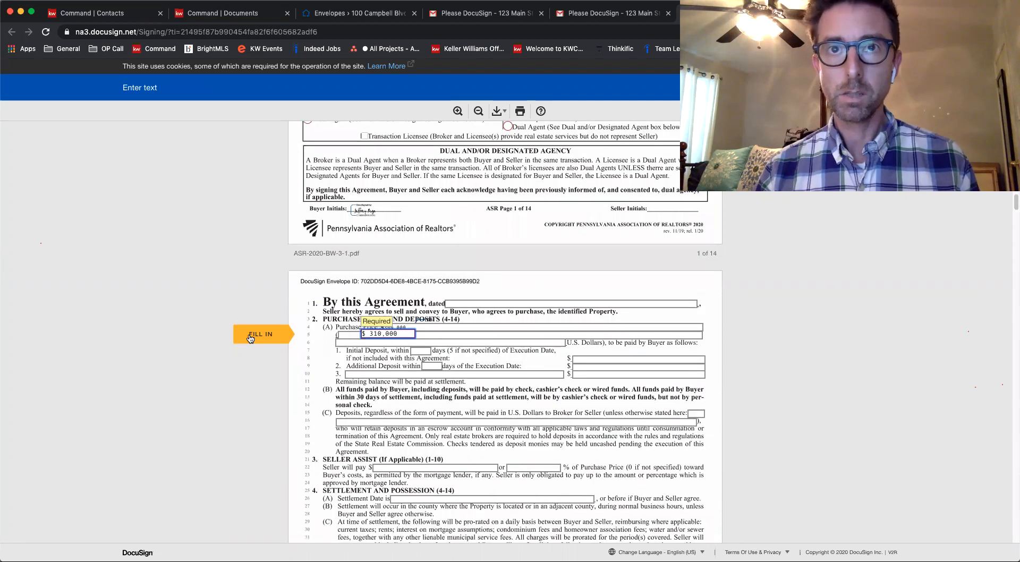
pyautogui.click(249, 334)
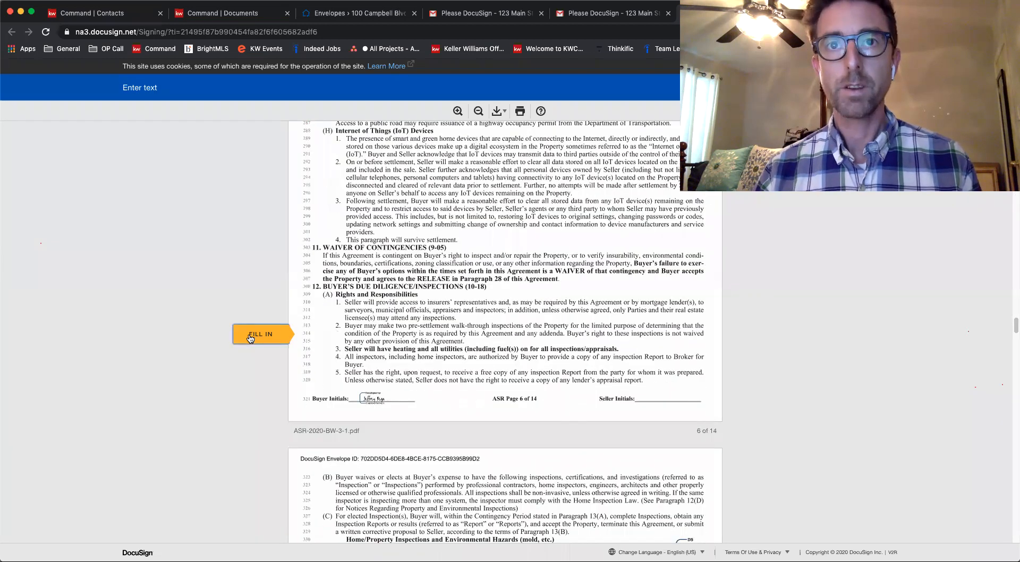
pyautogui.click(250, 336)
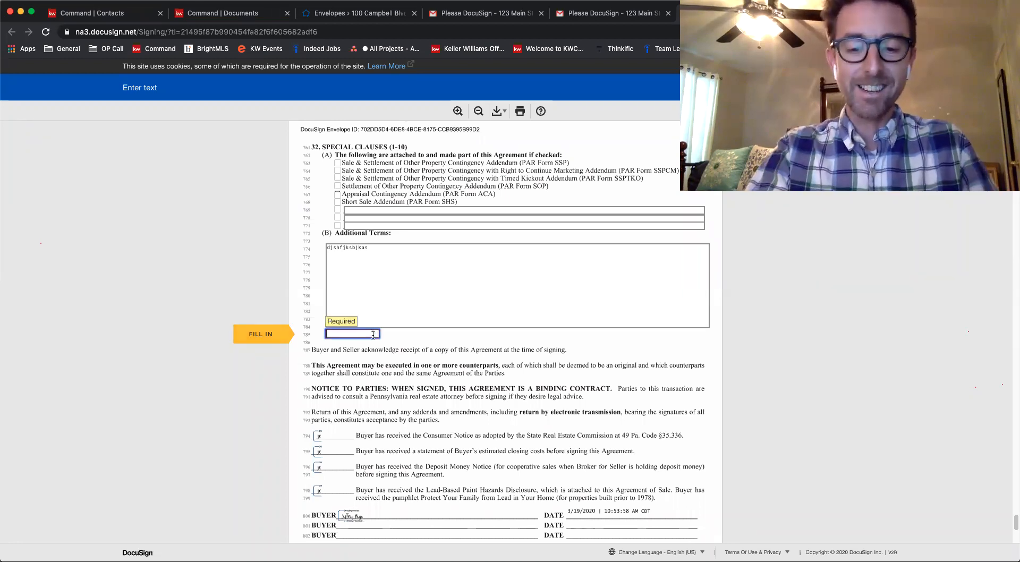
pyautogui.write('Fillin')
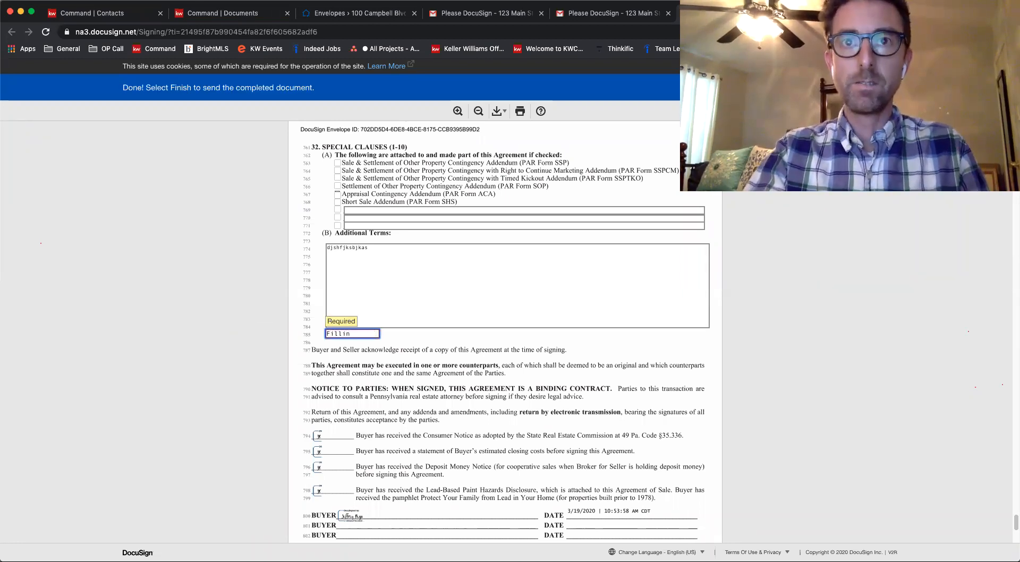
pyautogui.press('BackSpace')
pyautogui.press('BackSpace')
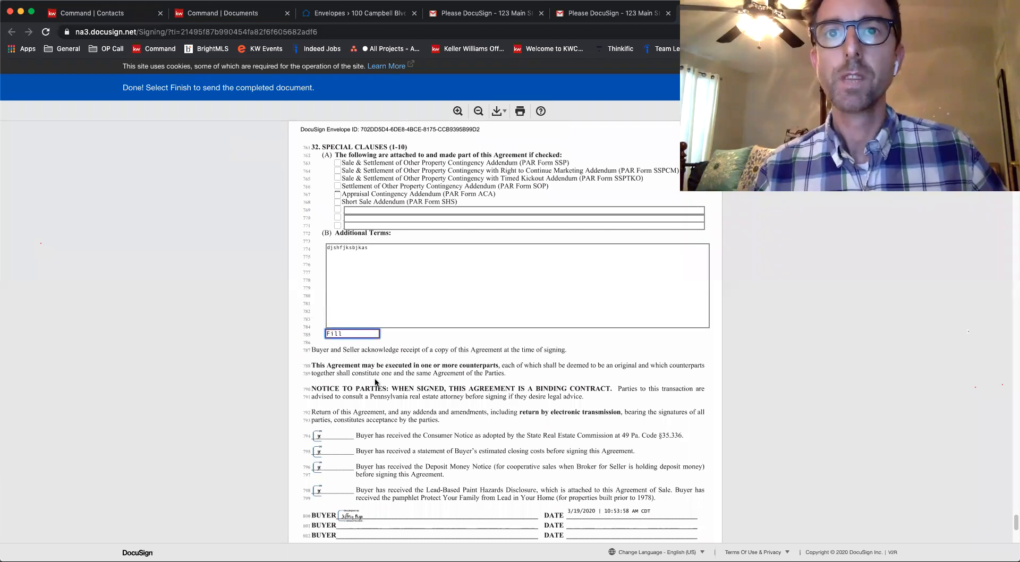
# Finish the agent's signing without logging in to DocuSign and return to the room's Envelopes page
pyautogui.scroll(-5, 375, 382)
pyautogui.click(510, 485)
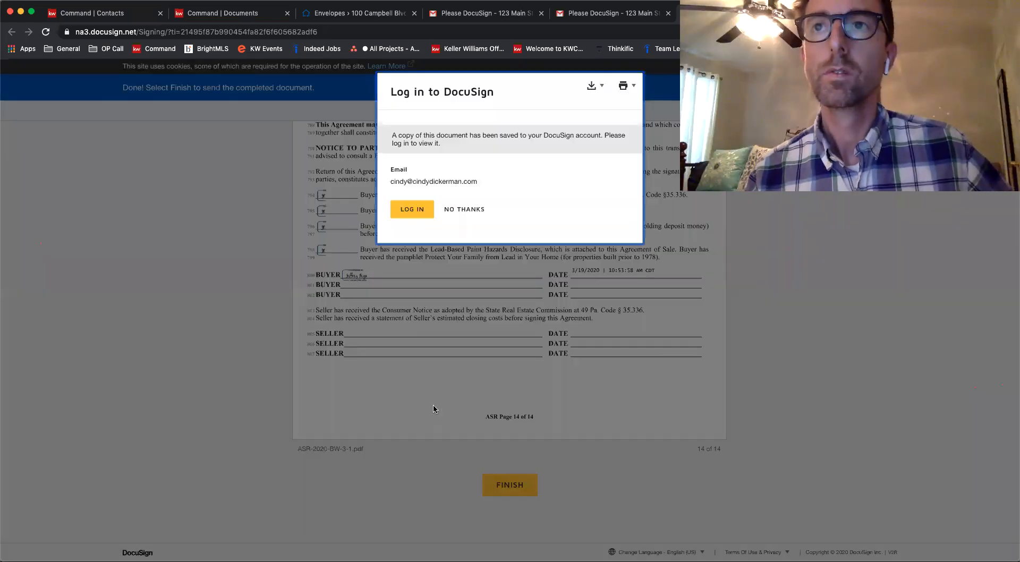
pyautogui.click(460, 212)
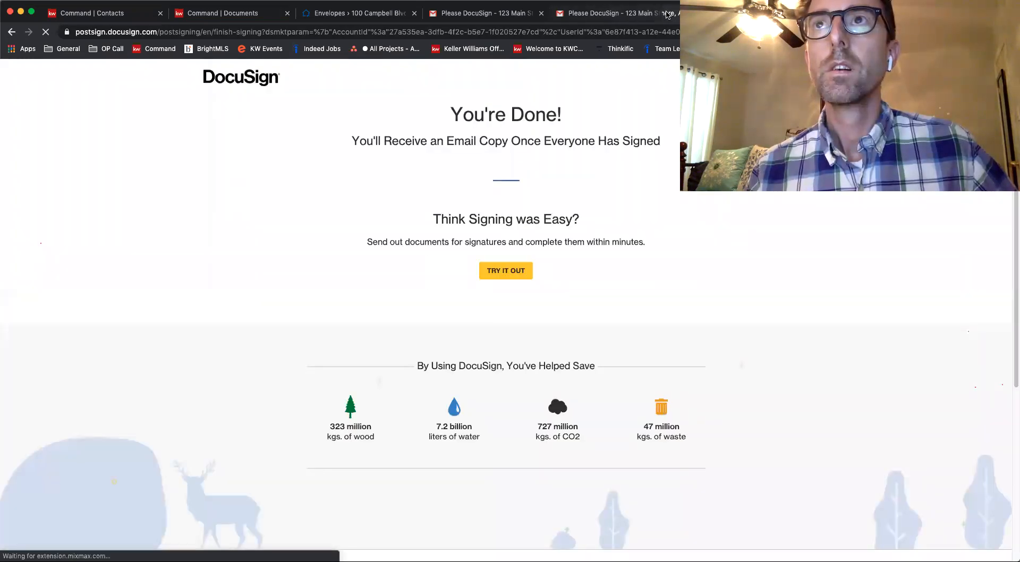
pyautogui.click(668, 13)
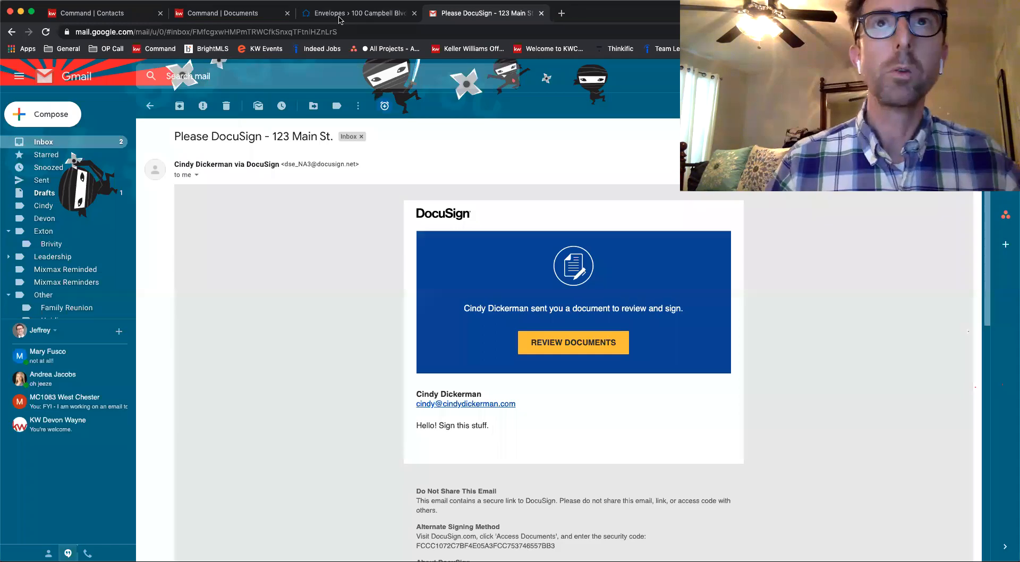
pyautogui.click(339, 16)
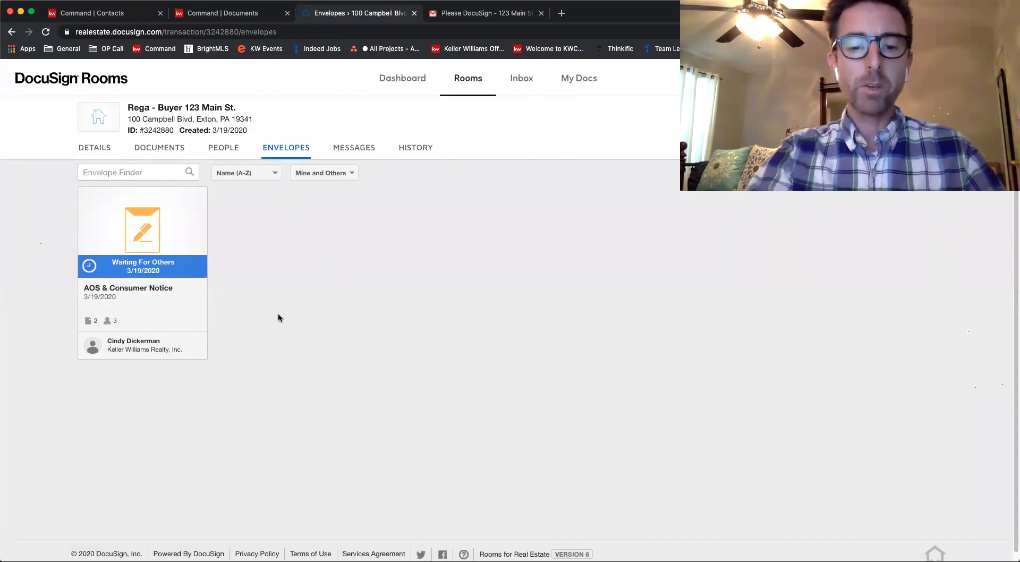
# Refresh the room's envelopes to check the AOS & Consumer Notice status and go to the room's documents
pyautogui.press('super+r')
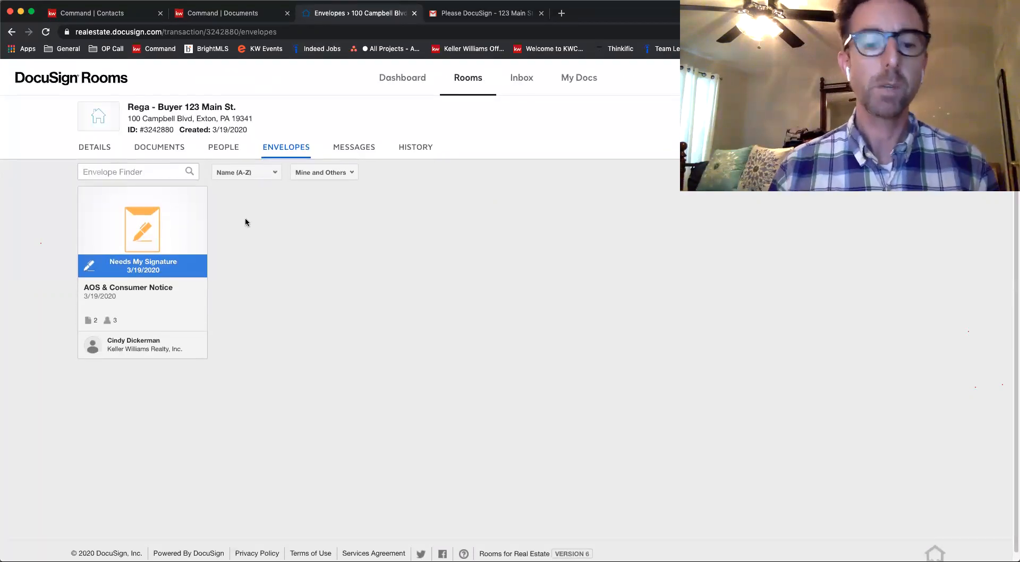
pyautogui.press('super+r')
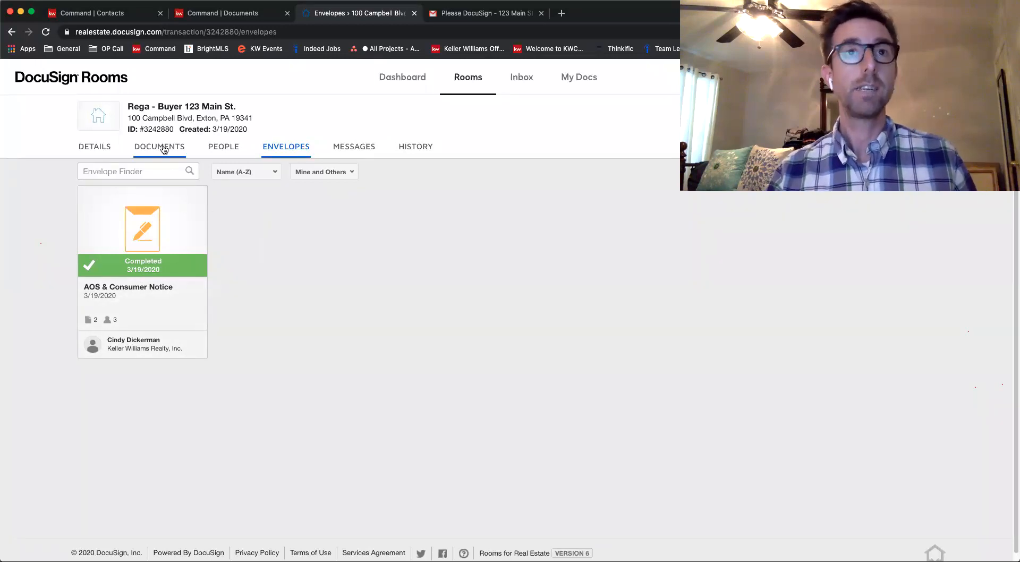
pyautogui.click(146, 155)
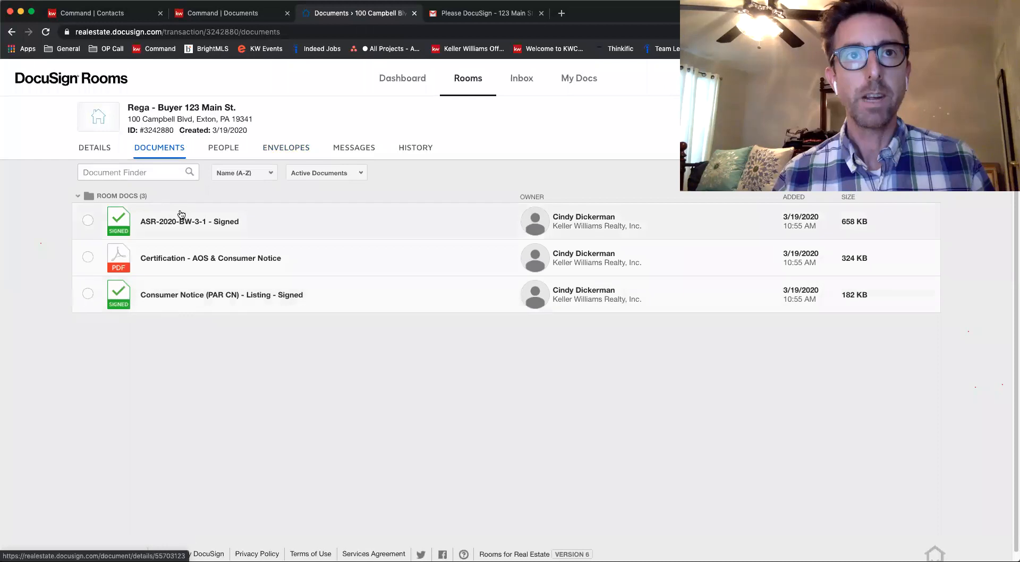
# Open the signed ASR-2020-BW-3-1 agreement and review its pages through the start of page 3
pyautogui.click(172, 225)
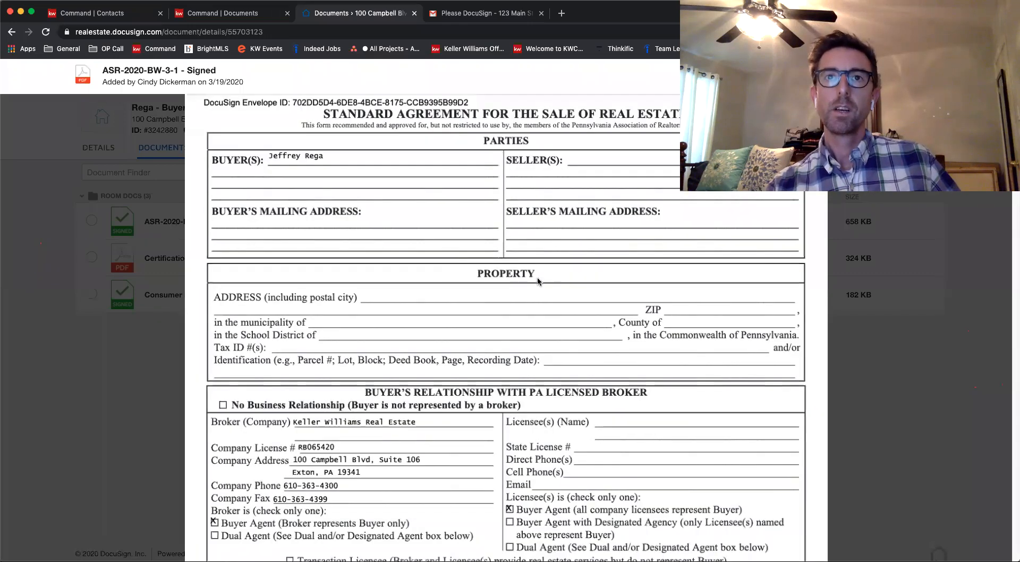
pyautogui.scroll(-4, 397, 271)
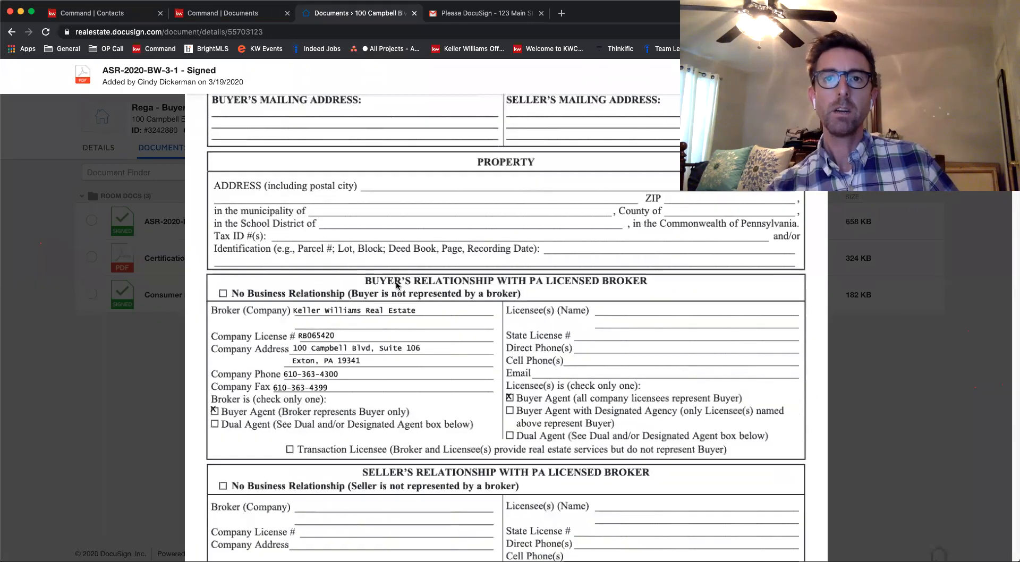
pyautogui.scroll(-2, 396, 284)
pyautogui.scroll(-14, 366, 264)
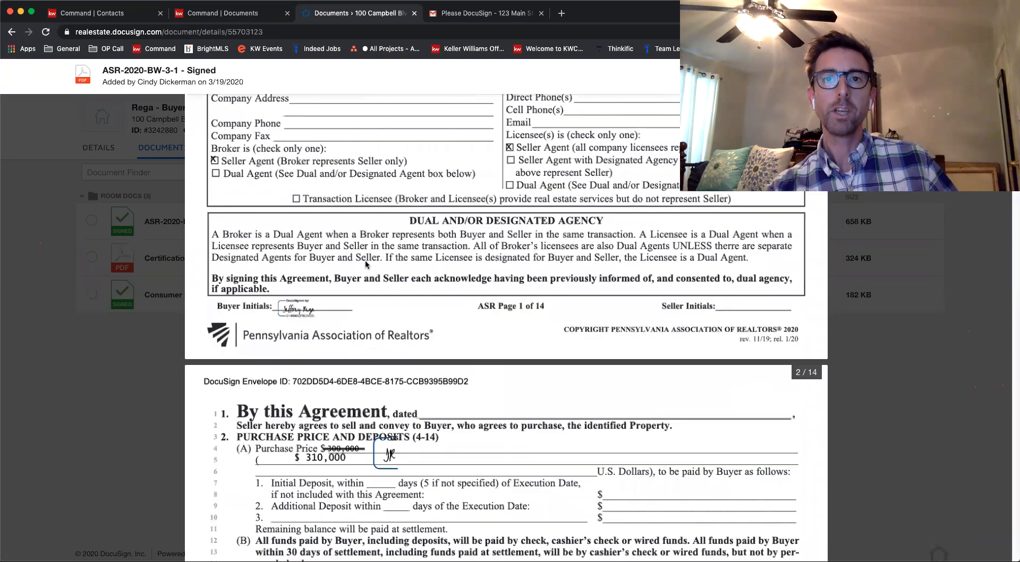
pyautogui.scroll(-5, 346, 277)
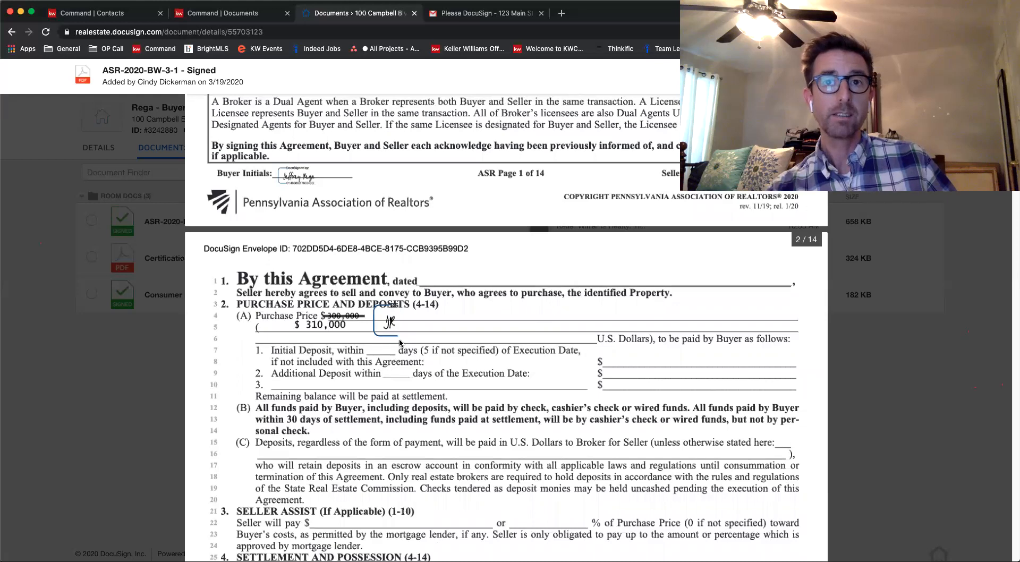
pyautogui.scroll(-20, 378, 293)
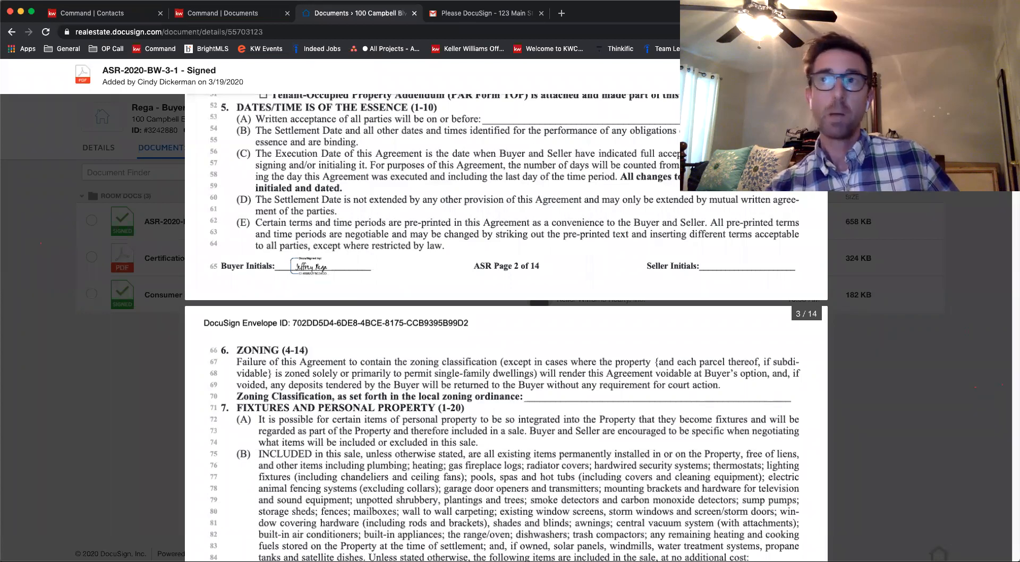
# View the PDF Split option for the signed agreement and close it to return to the room's documents
pyautogui.click(818, 76)
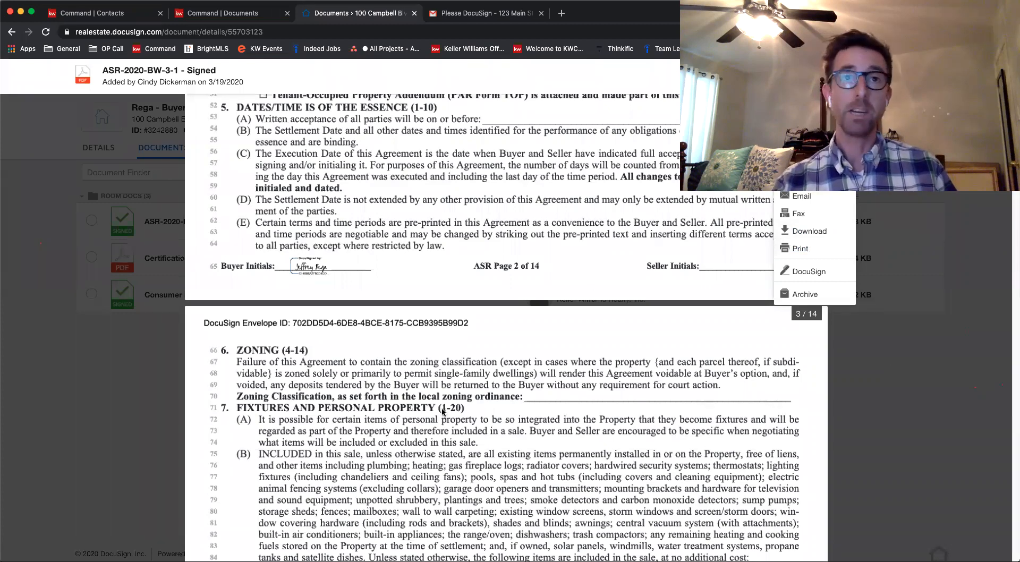
pyautogui.click(800, 178)
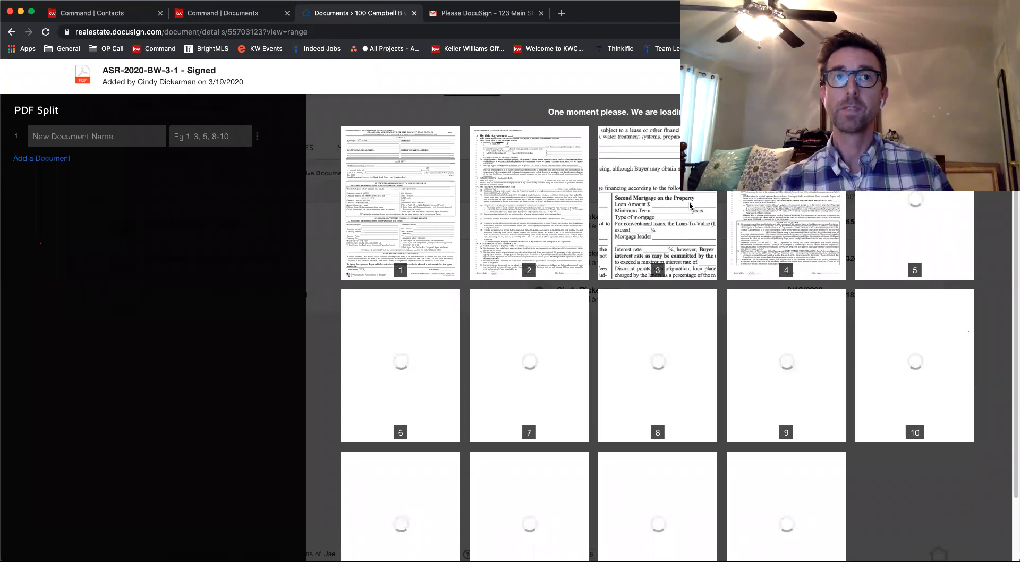
pyautogui.press('Escape')
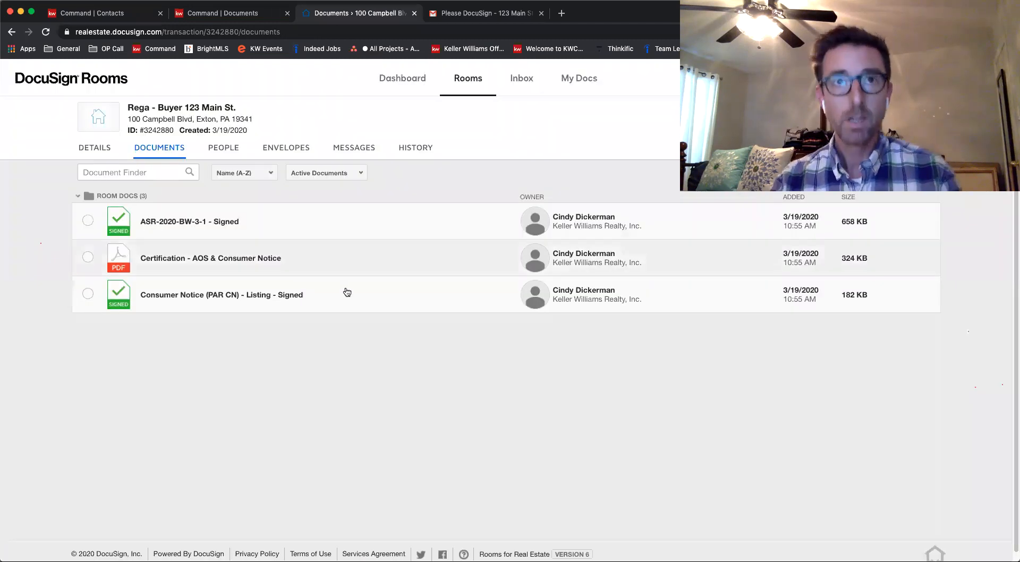
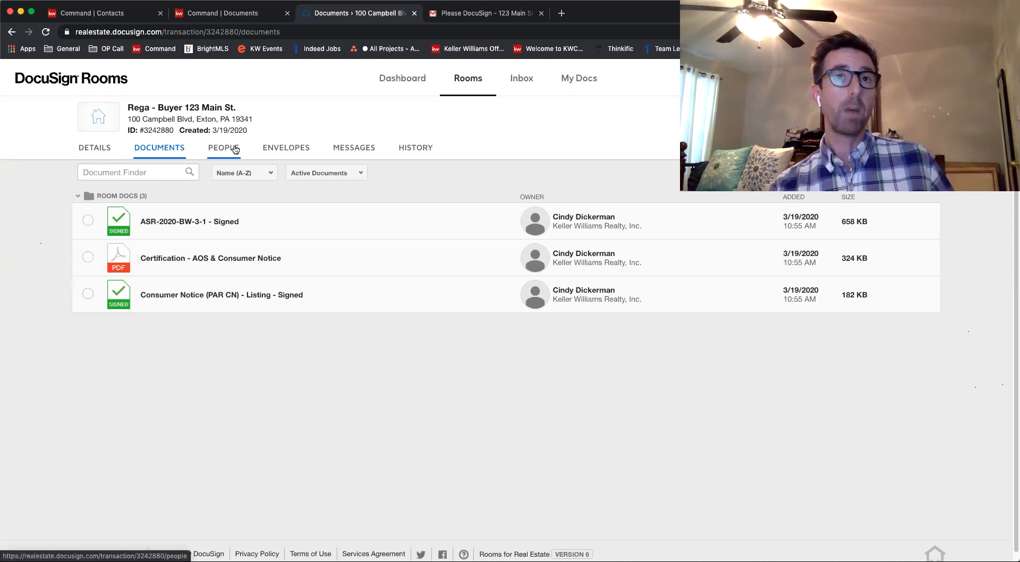
# Start a new invitation from the room's people and search for the invitee by full name
pyautogui.click(228, 152)
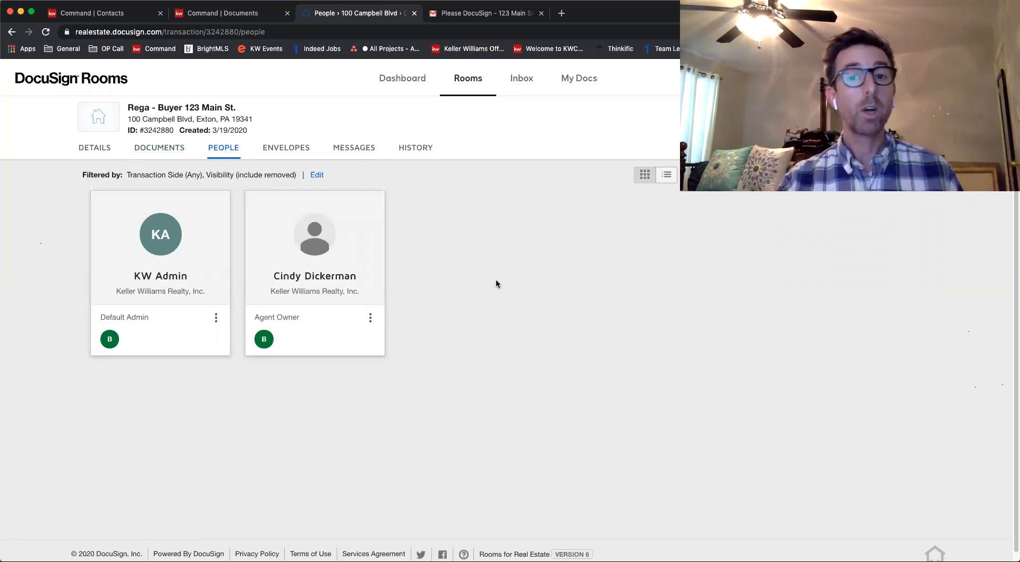
pyautogui.click(898, 175)
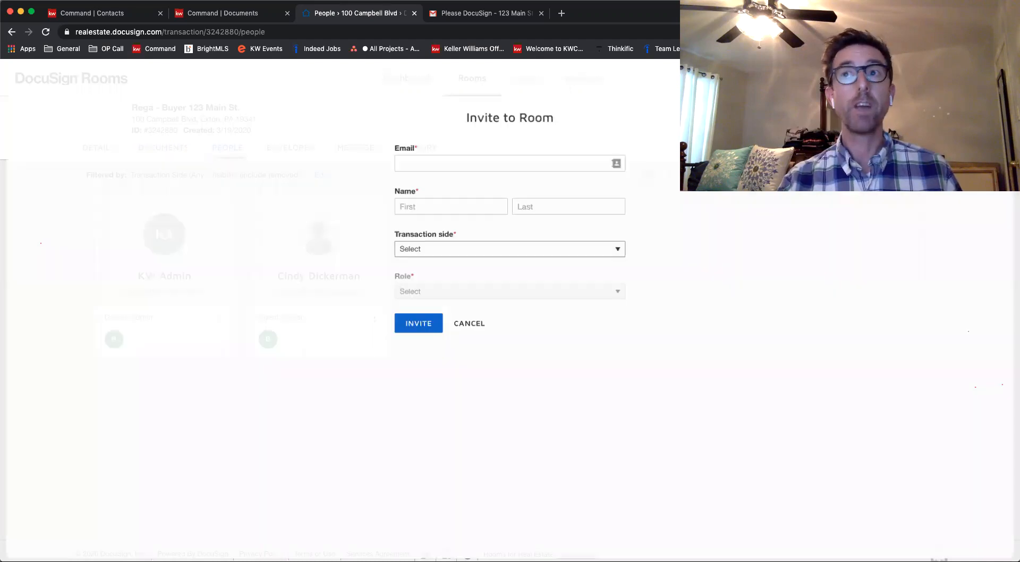
pyautogui.click(471, 163)
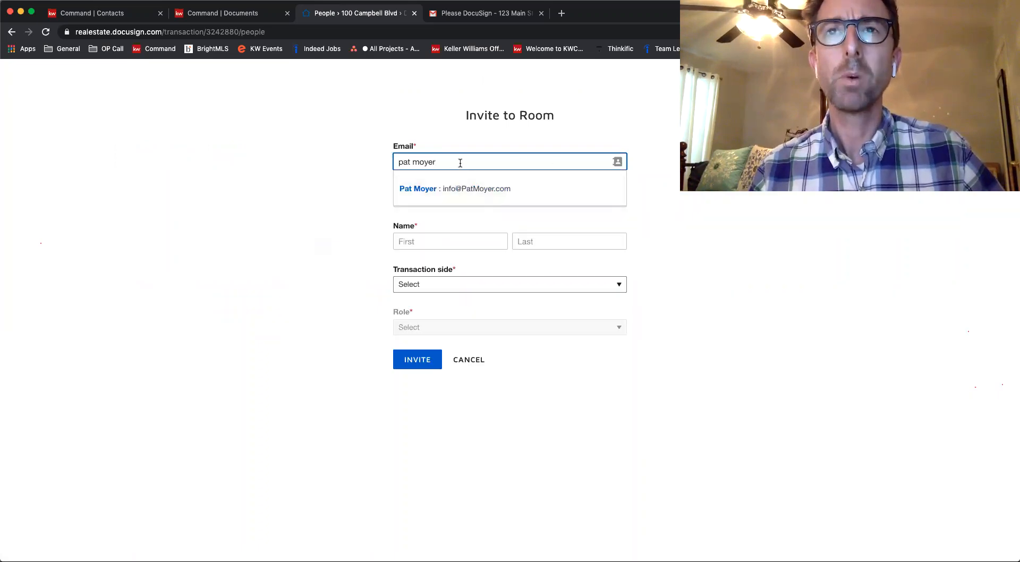
pyautogui.moveTo(436, 162); pyautogui.dragTo(410, 162)
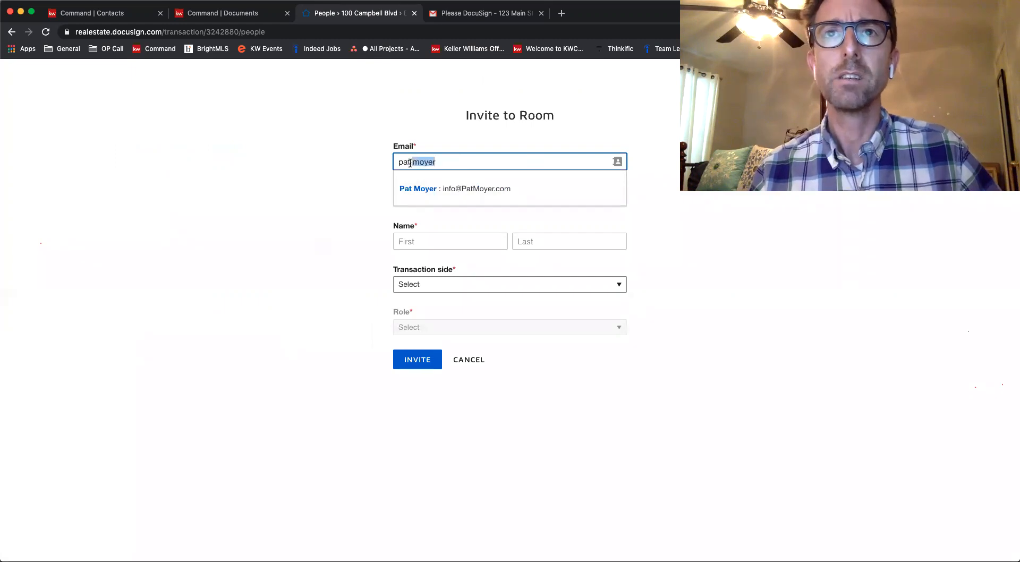
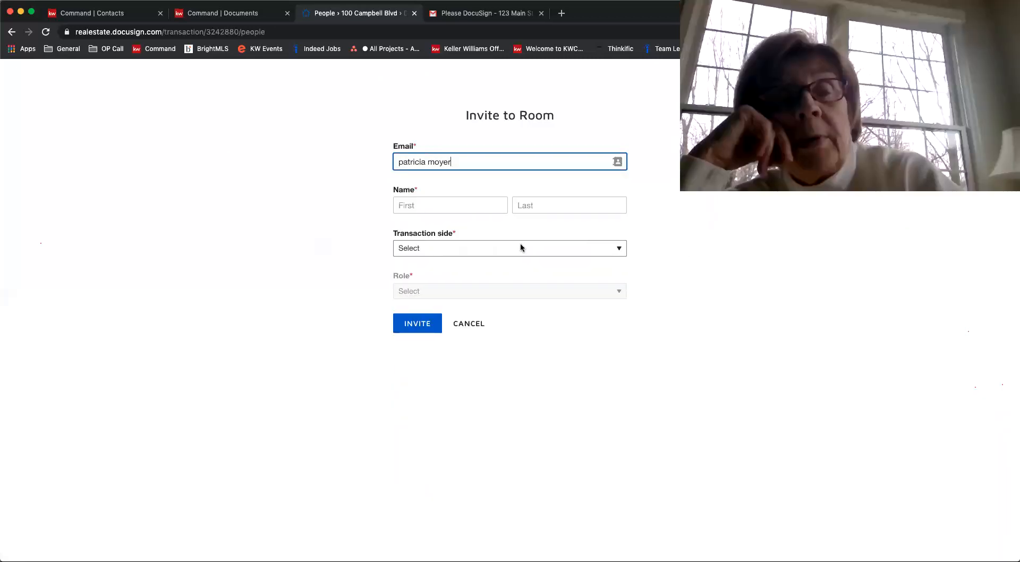
pyautogui.moveTo(458, 160); pyautogui.dragTo(376, 164)
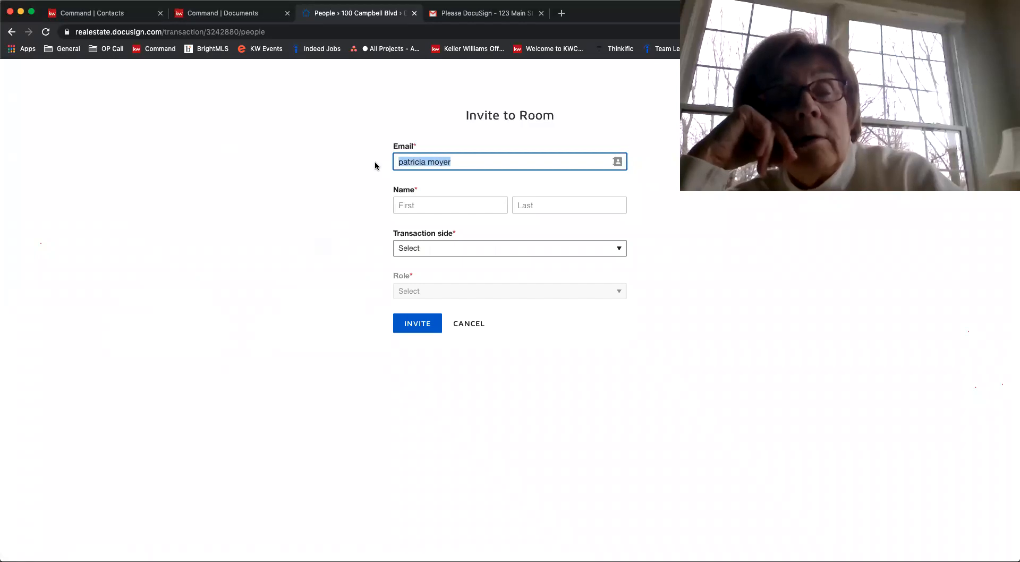
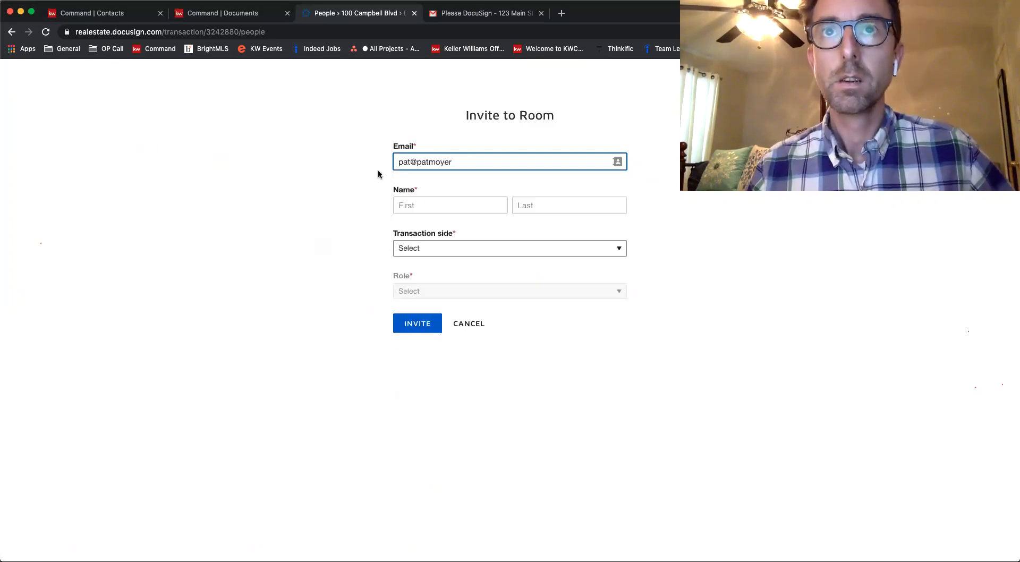
pyautogui.click(439, 205)
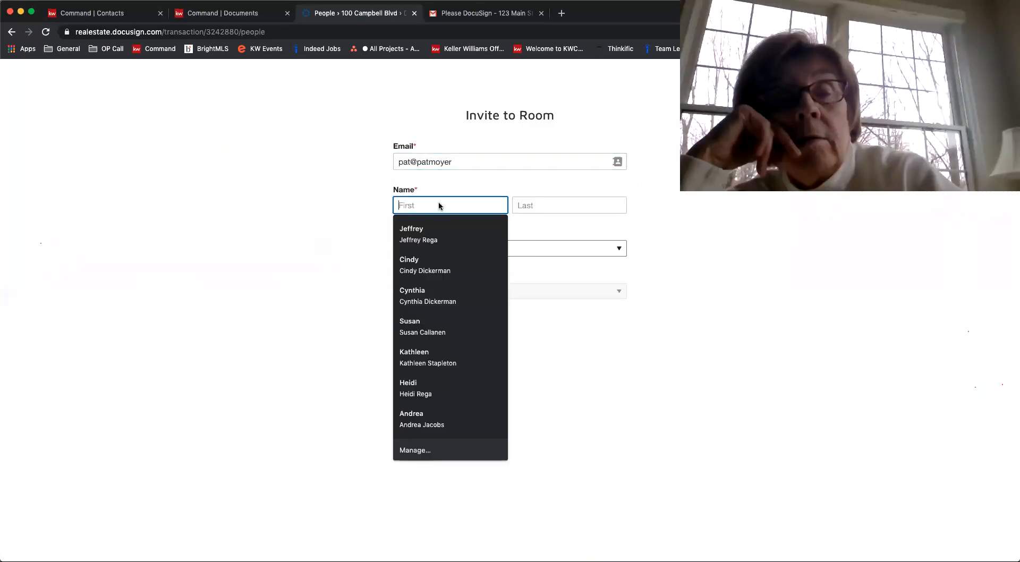
pyautogui.click(281, 206)
pyautogui.doubleClick(582, 159)
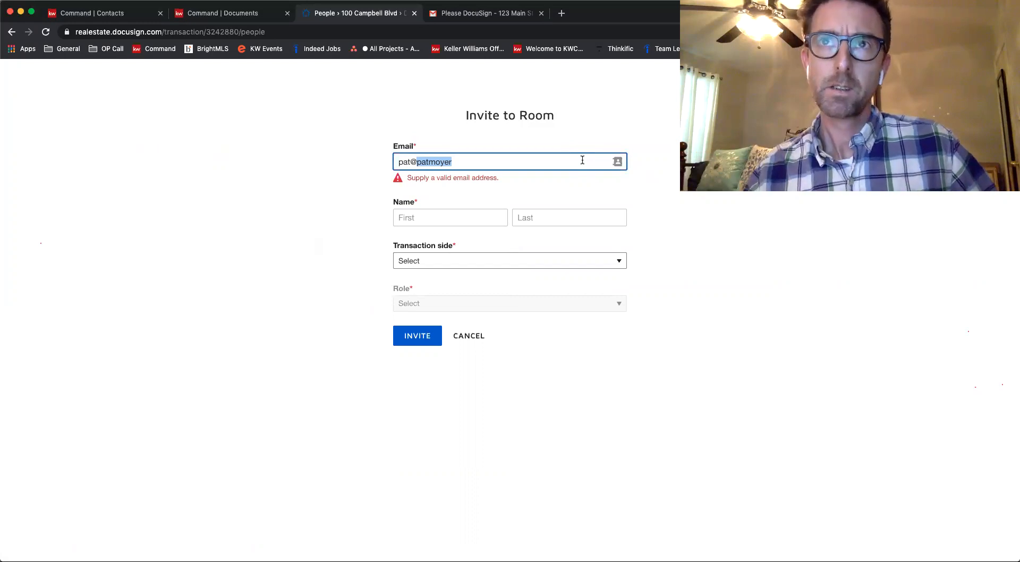
pyautogui.tripleClick(582, 160)
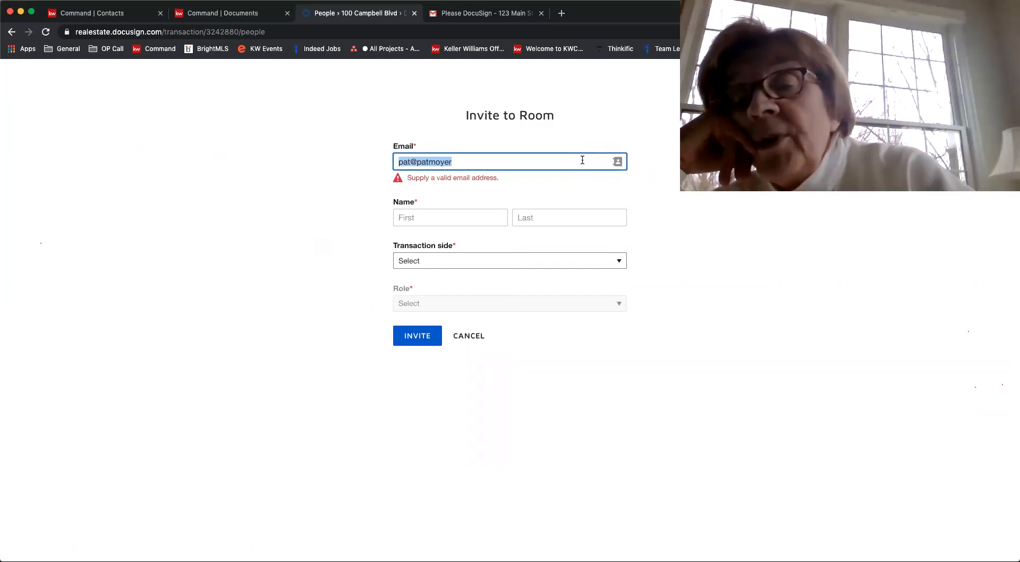
# Search for the invitee by name again and choose the matching contact for the room invitation
pyautogui.press('BackSpace')
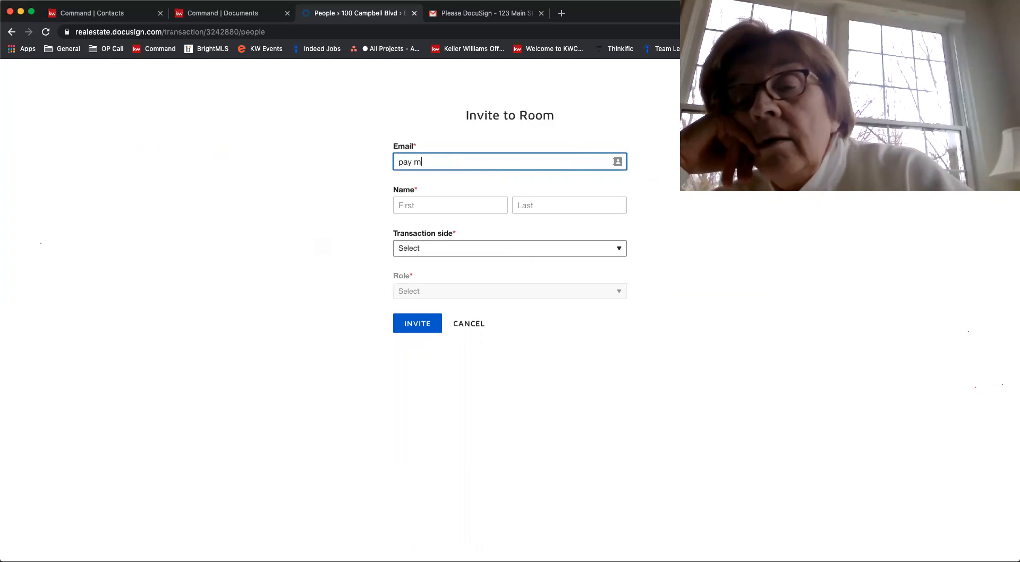
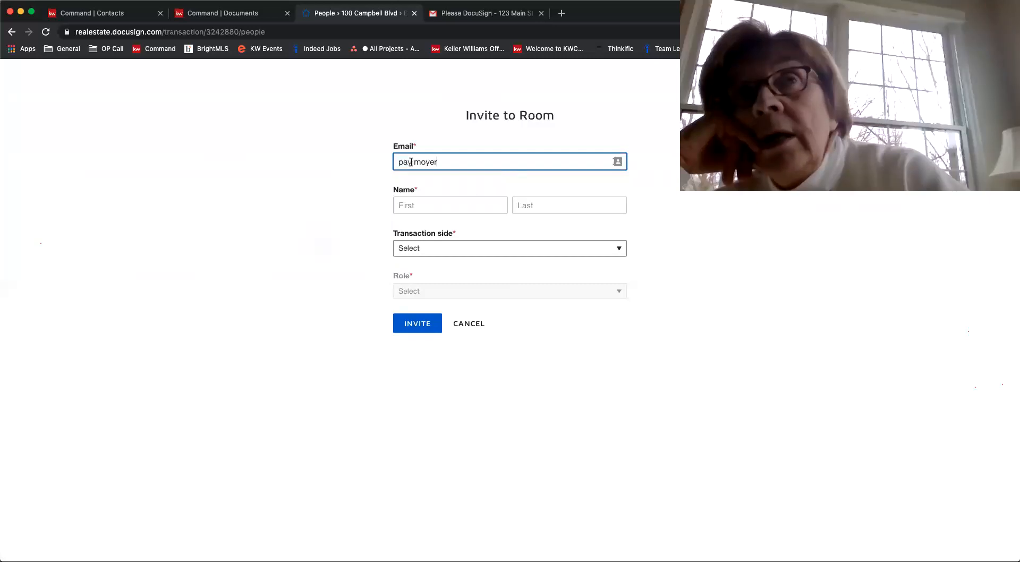
pyautogui.write('t')
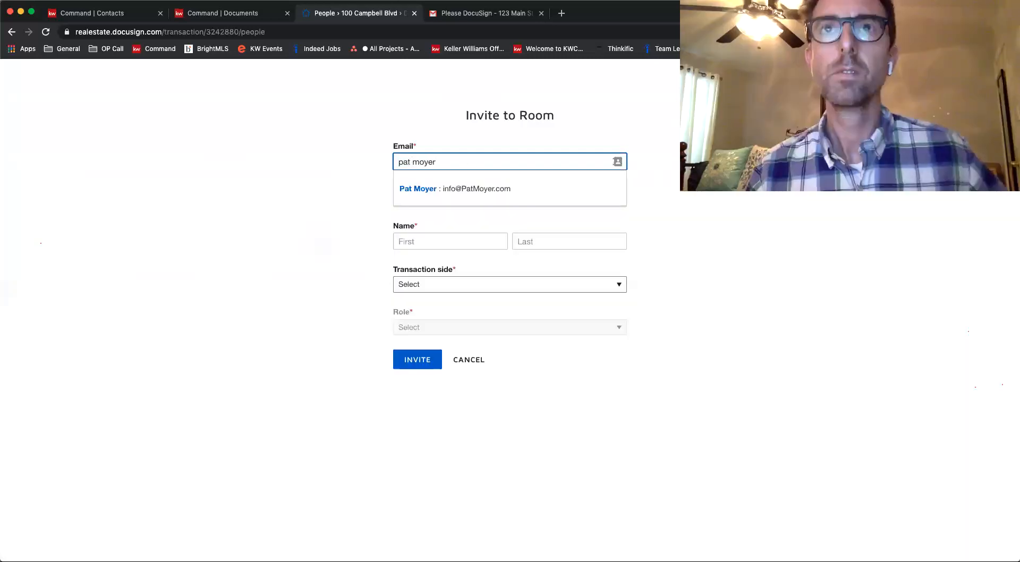
pyautogui.click(492, 189)
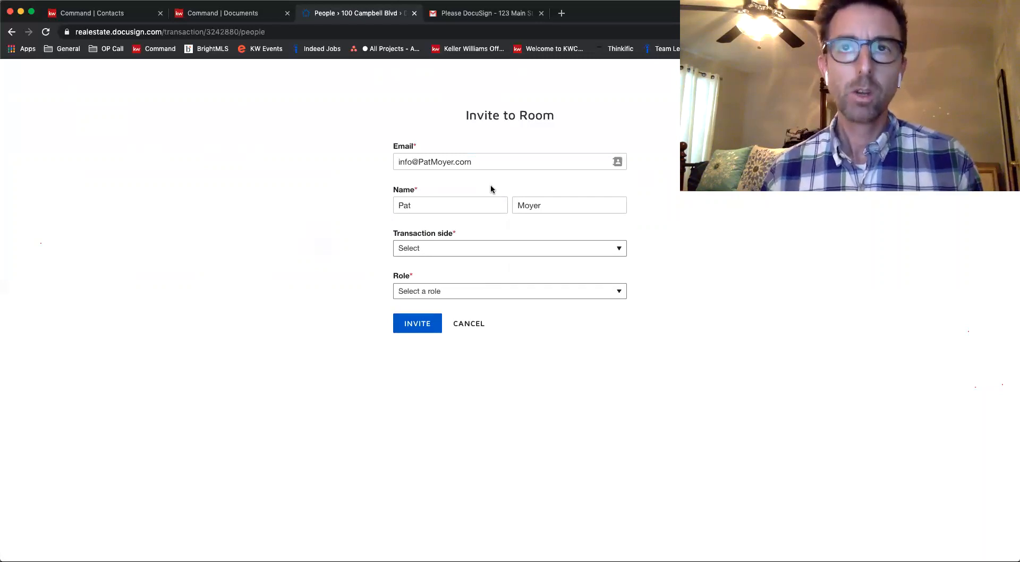
# Set the invitee's transaction side to Buy Side and role to Agent Owner, and cancel the invitation
pyautogui.click(457, 247)
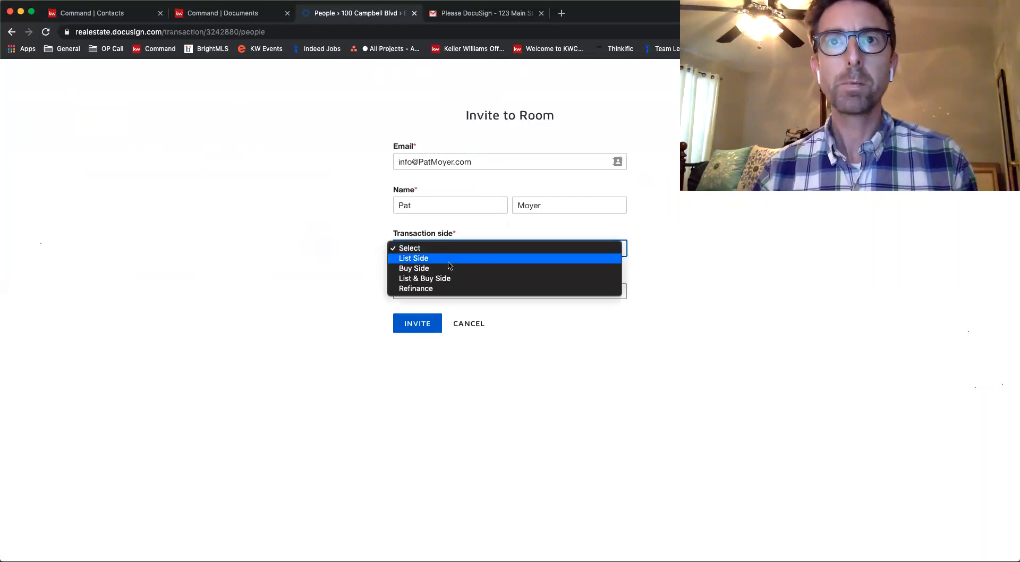
pyautogui.click(457, 269)
pyautogui.click(472, 290)
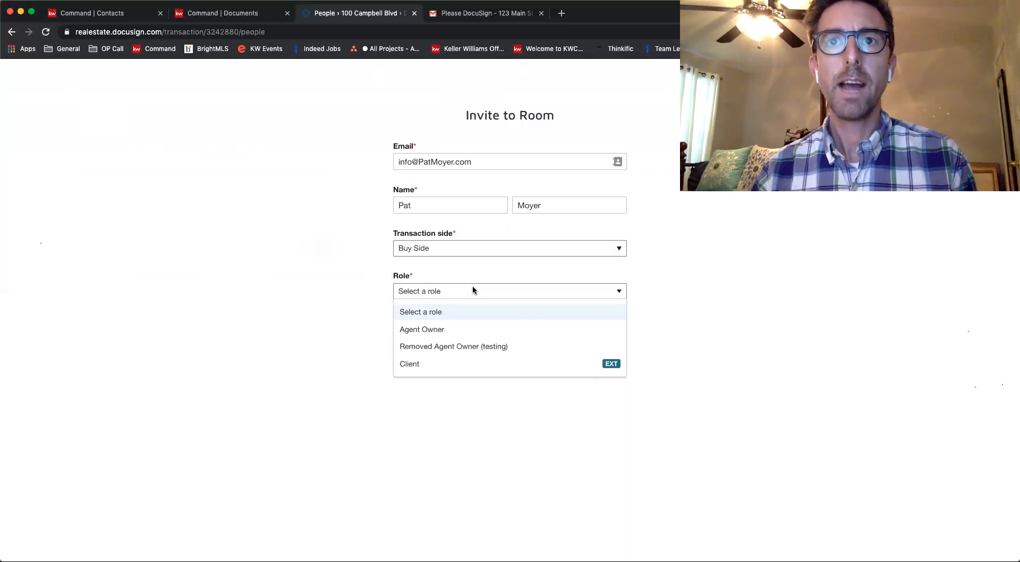
pyautogui.click(435, 330)
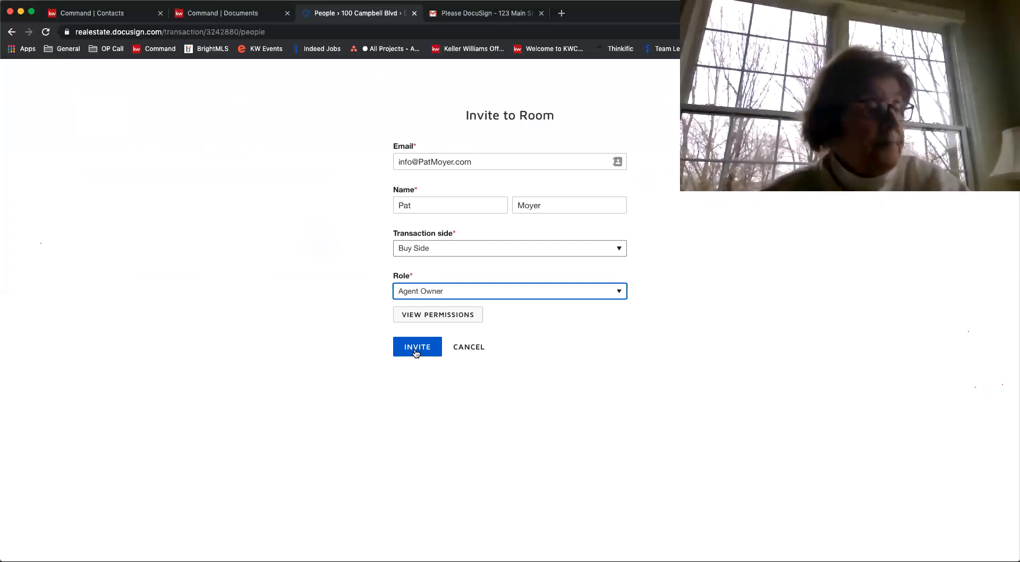
pyautogui.click(464, 349)
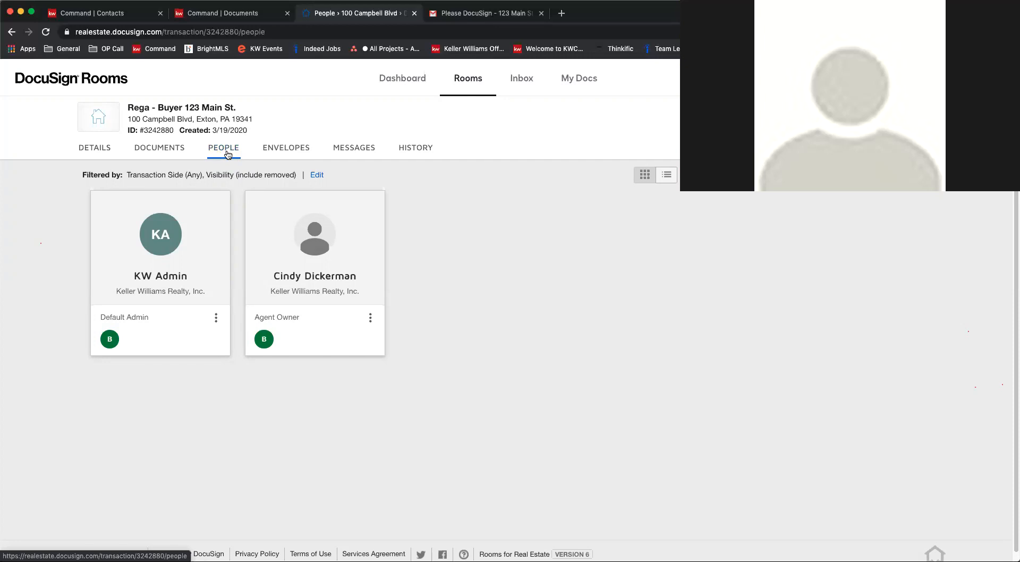
# Create a new envelope in the room and add the Addendum/Endorsement to Agreement of Sale template from My Templates
pyautogui.click(277, 151)
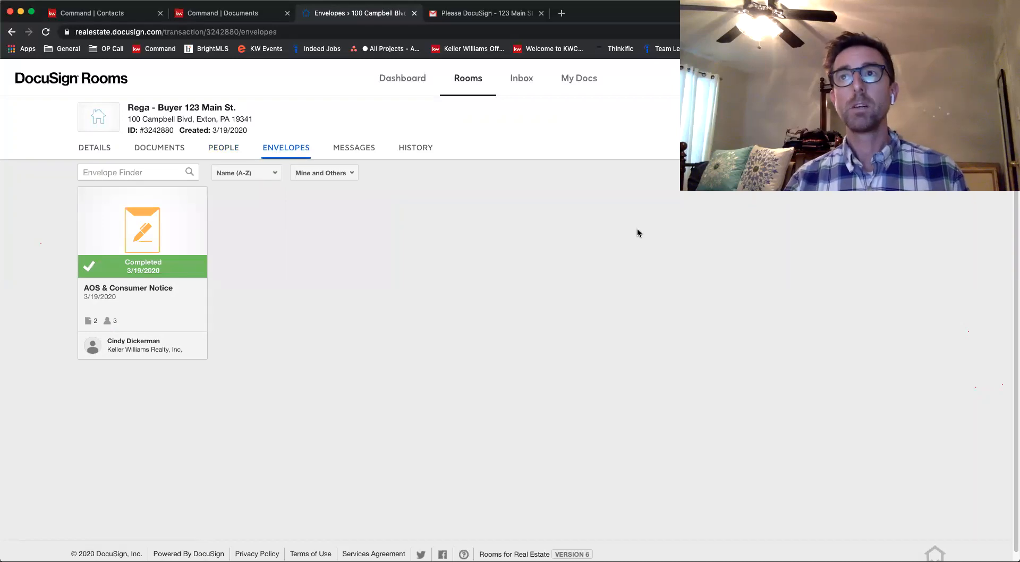
pyautogui.click(101, 221)
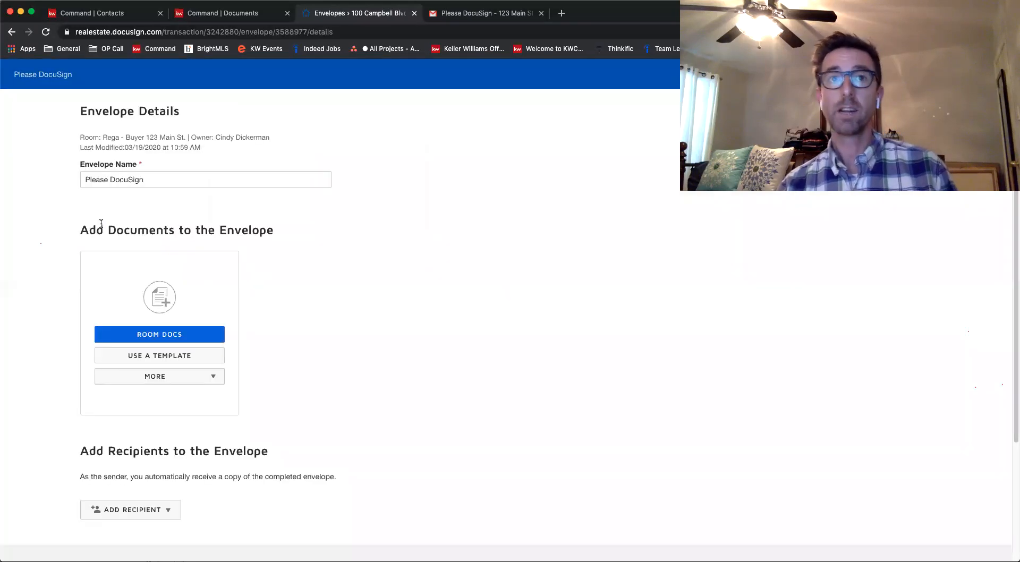
pyautogui.click(196, 357)
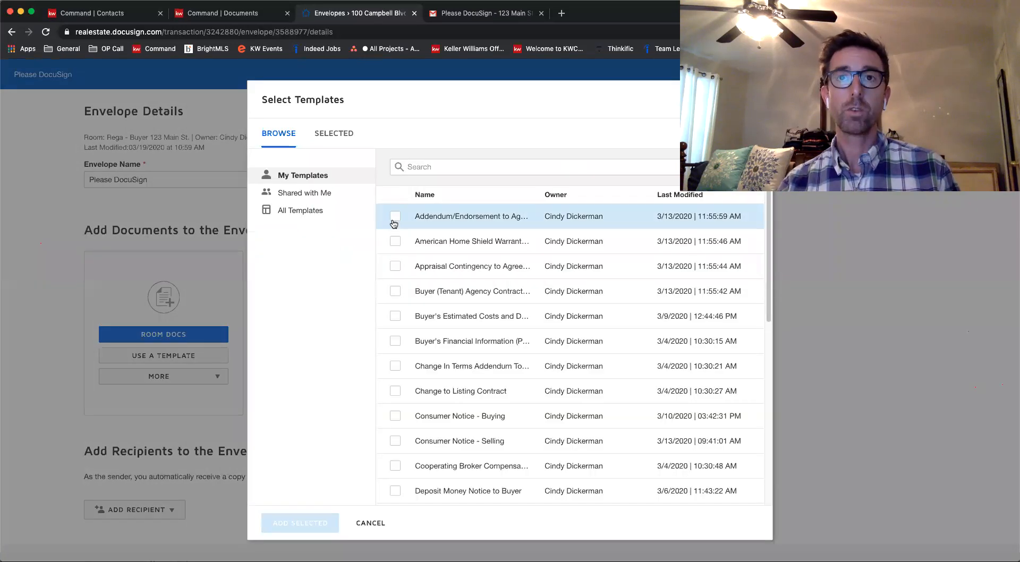
pyautogui.click(395, 216)
pyautogui.click(298, 524)
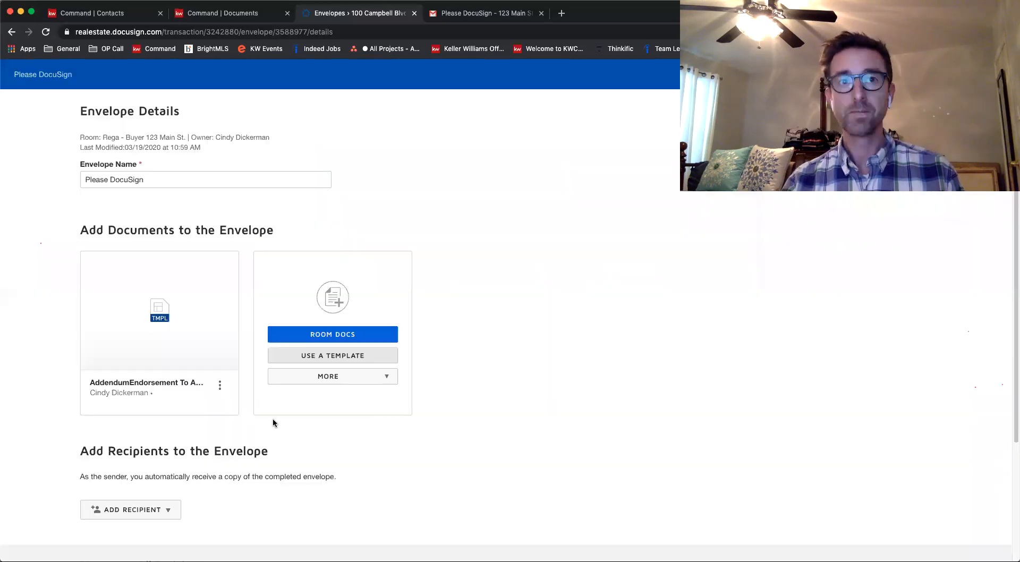
# Add the pre-tagged Seller Two role as a recipient, assigning it to the agent's second contact entry
pyautogui.scroll(-2, 179, 427)
pyautogui.click(170, 423)
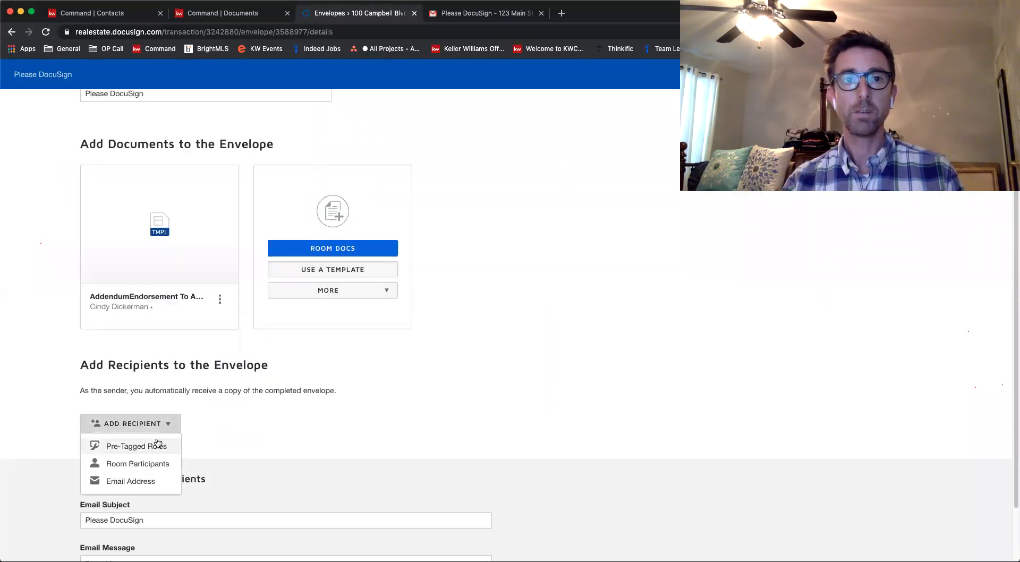
pyautogui.click(109, 446)
pyautogui.click(639, 256)
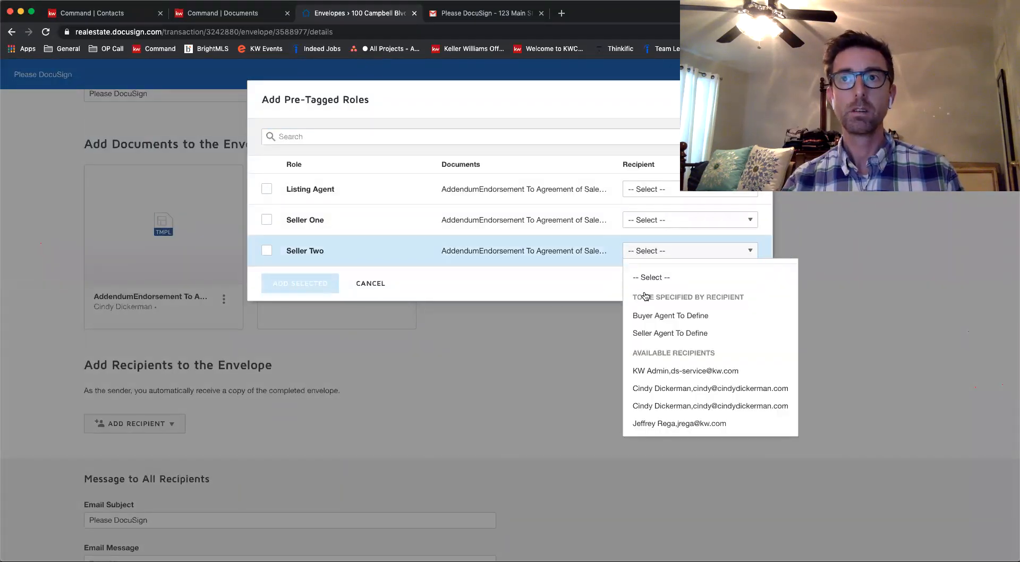
pyautogui.click(658, 404)
pyautogui.click(308, 286)
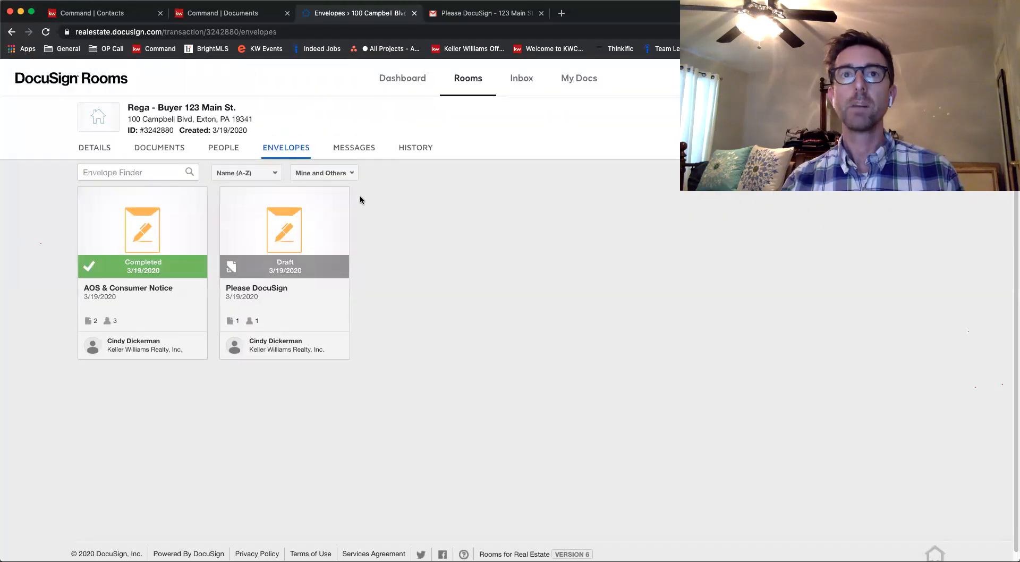
# Open the draft Please DocuSign envelope, view the addendum's tagged fields and go back to the envelope details
pyautogui.click(304, 222)
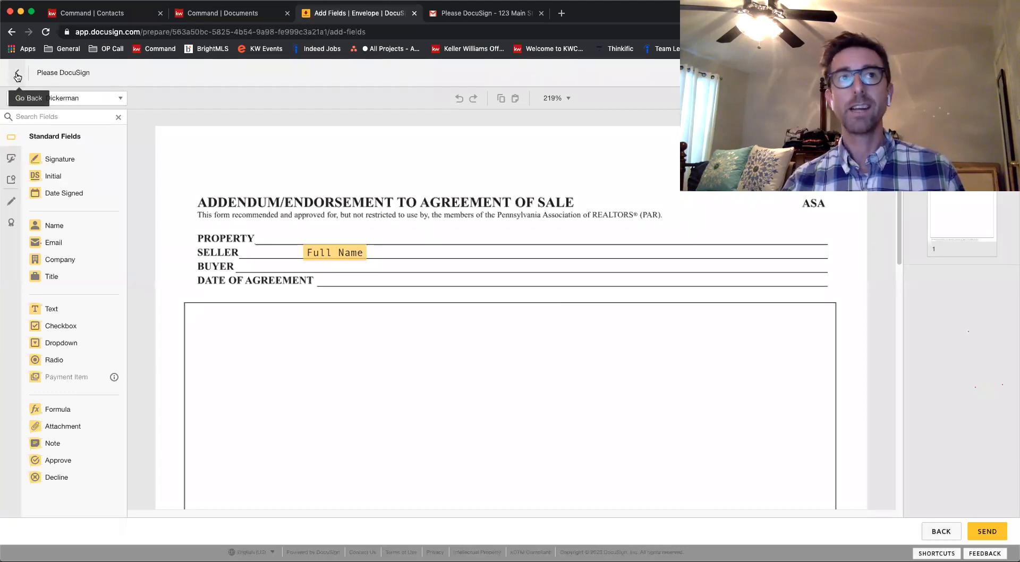
pyautogui.click(942, 531)
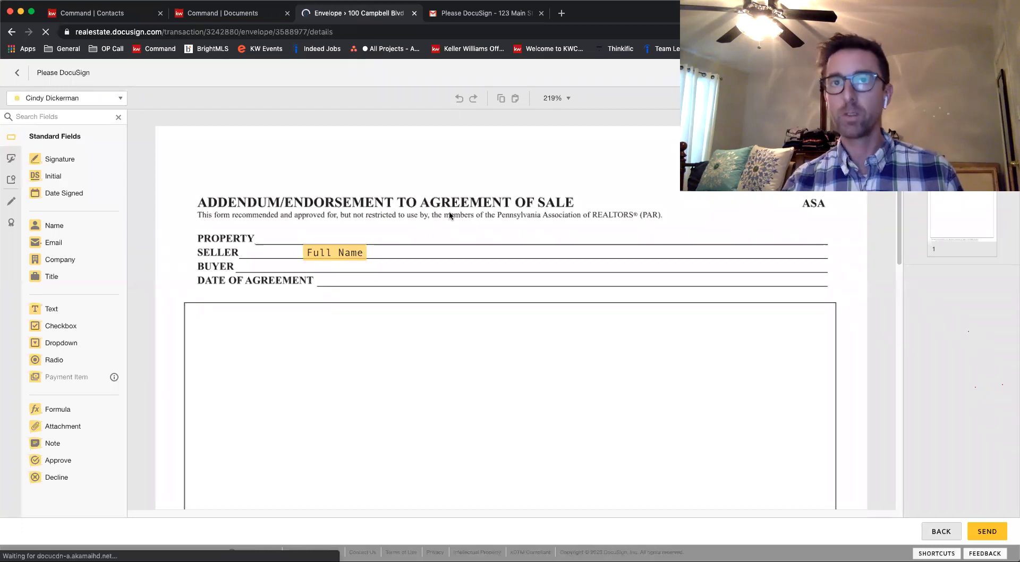